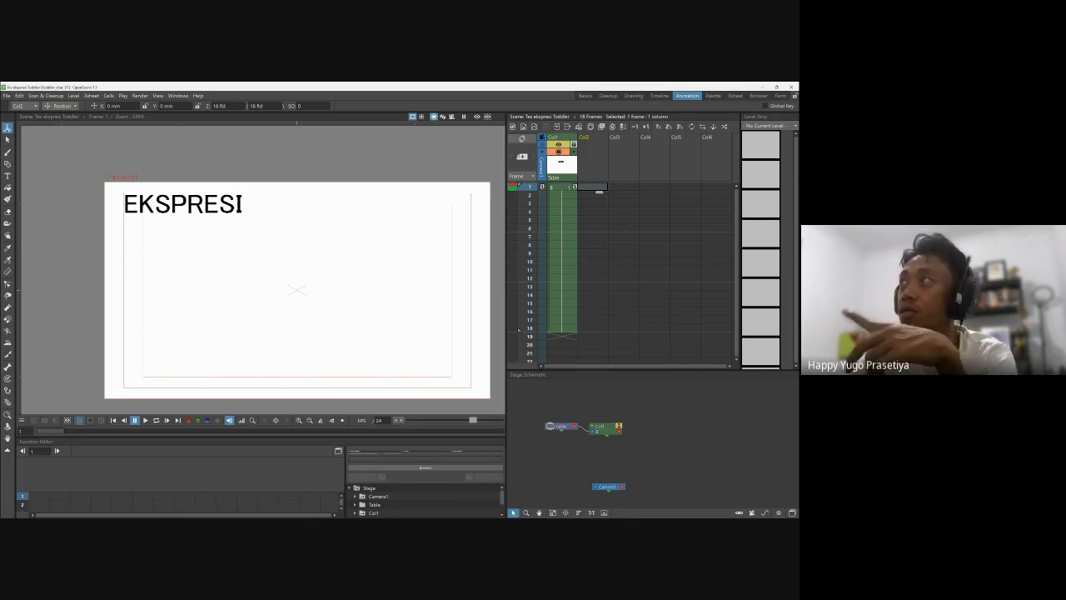
Step: Open the level loading dialog and expand the Toddler_char_01 project to show its subfolders
key("ctrl+shift+l")
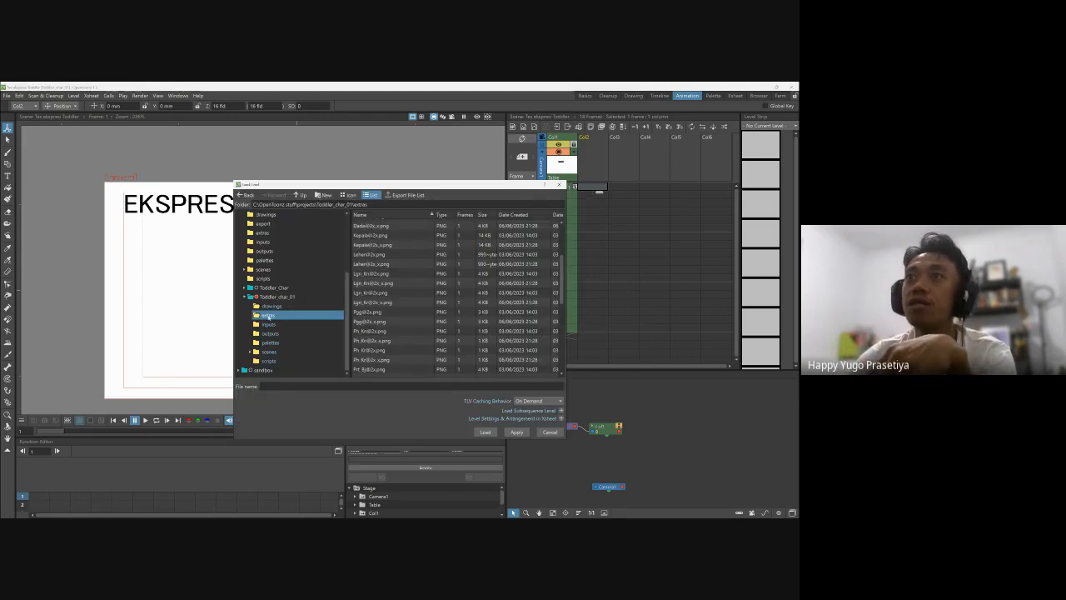
left_click(278, 297)
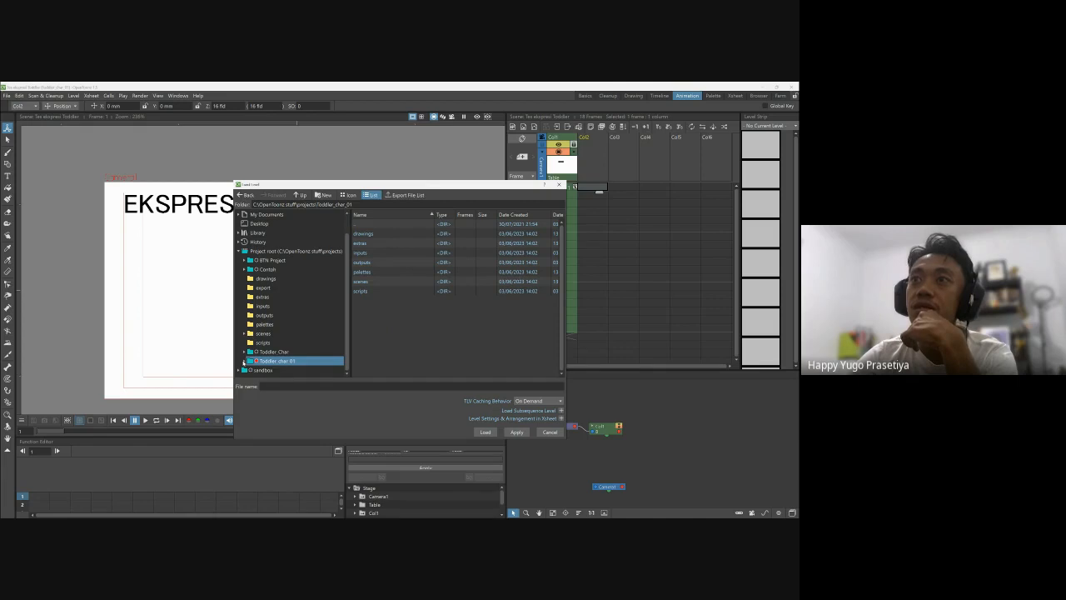
left_click(242, 361)
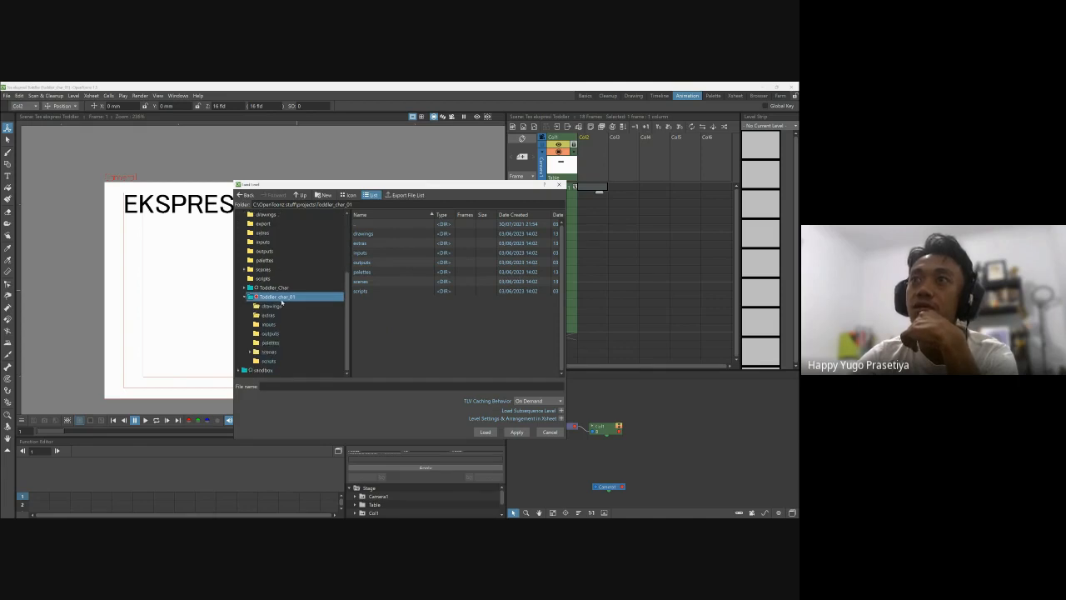
scroll(261, 251, "up", 2)
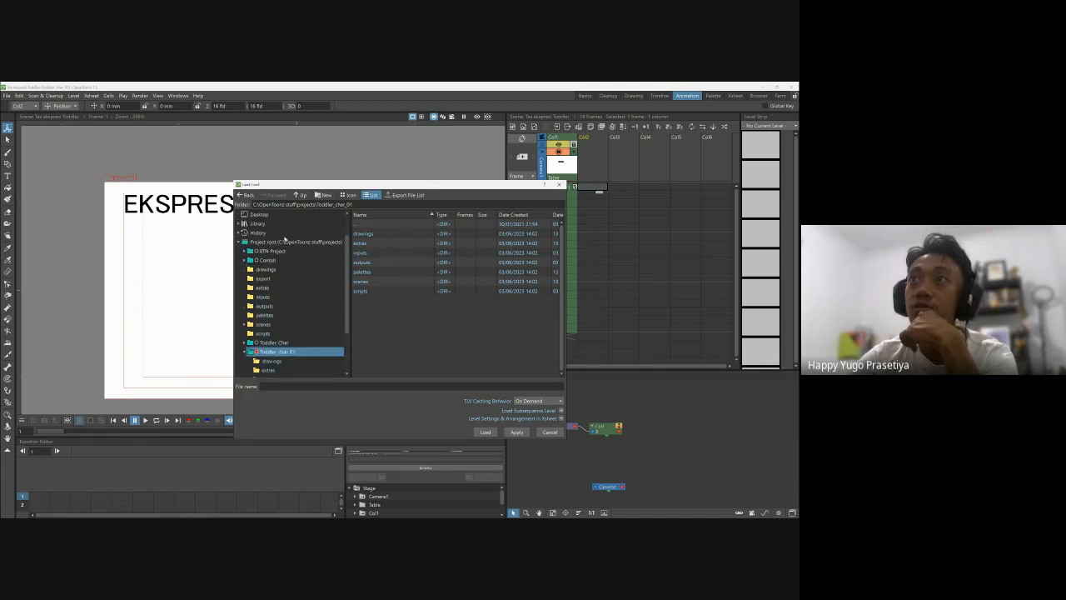
scroll(284, 242, "down", 2)
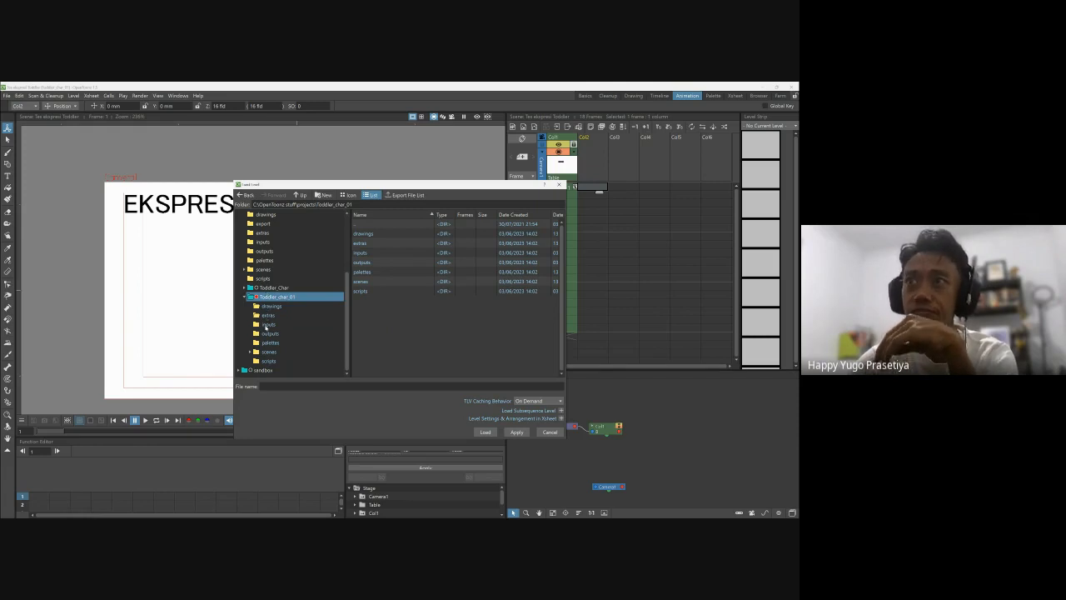
Step: Look through the A and B level files in the project's drawings folder
left_click(268, 316)
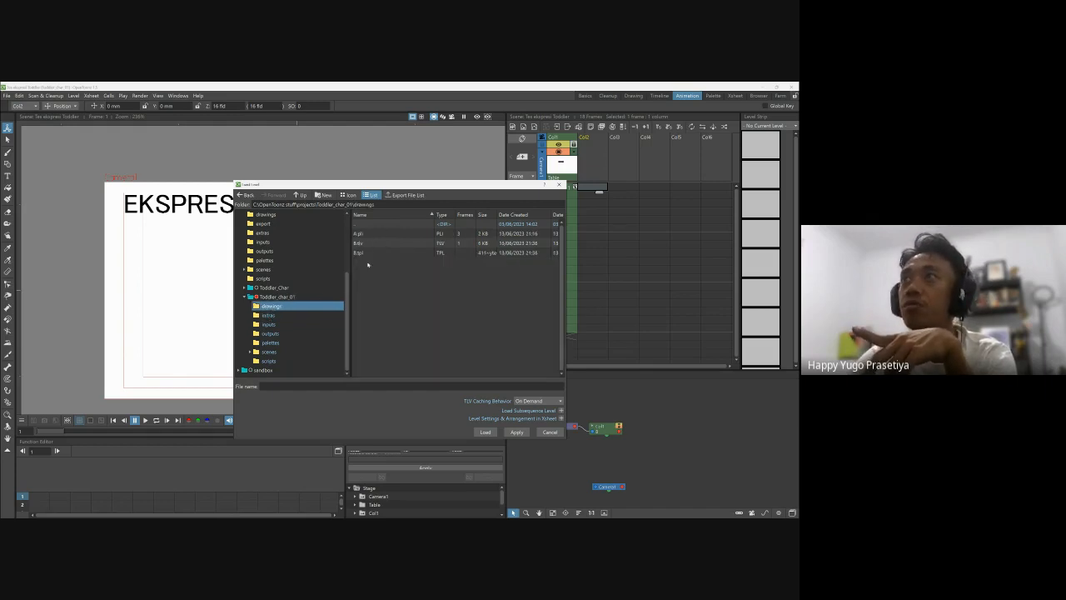
left_click(359, 233)
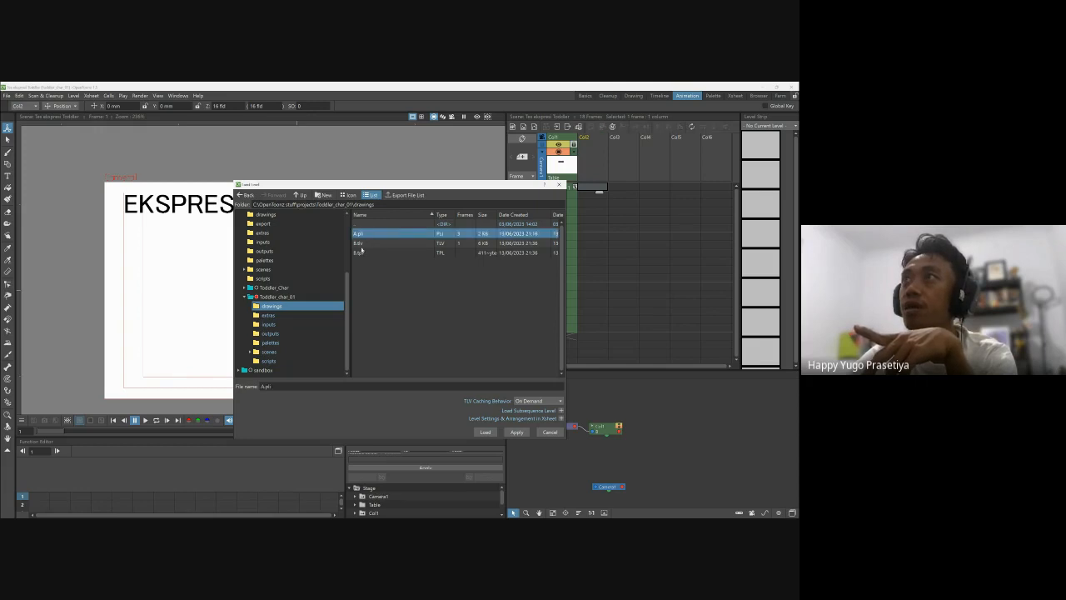
left_click(361, 252)
left_click(366, 243)
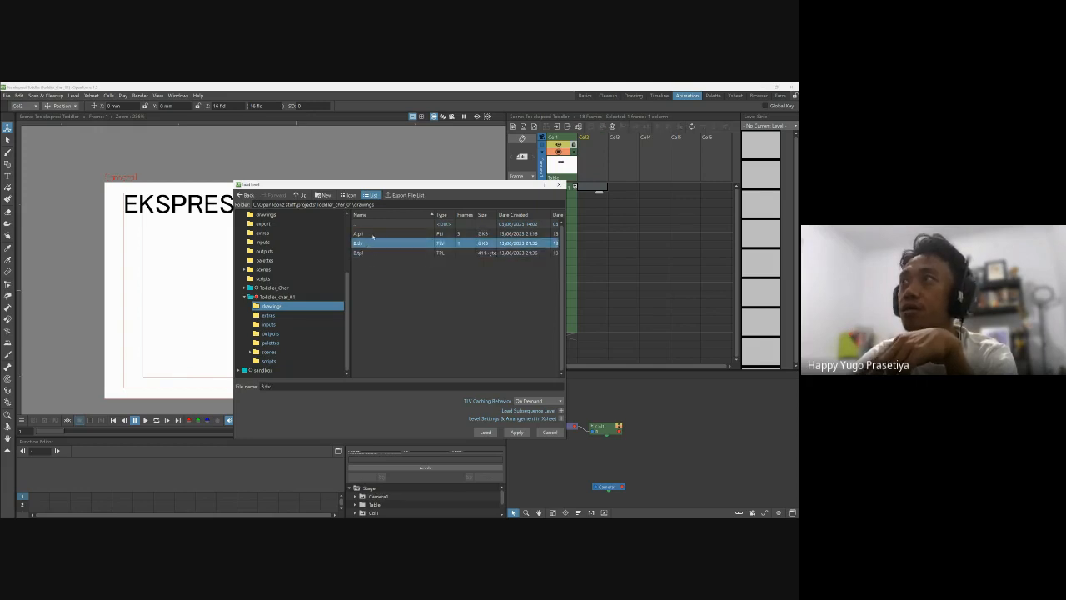
left_click(372, 235)
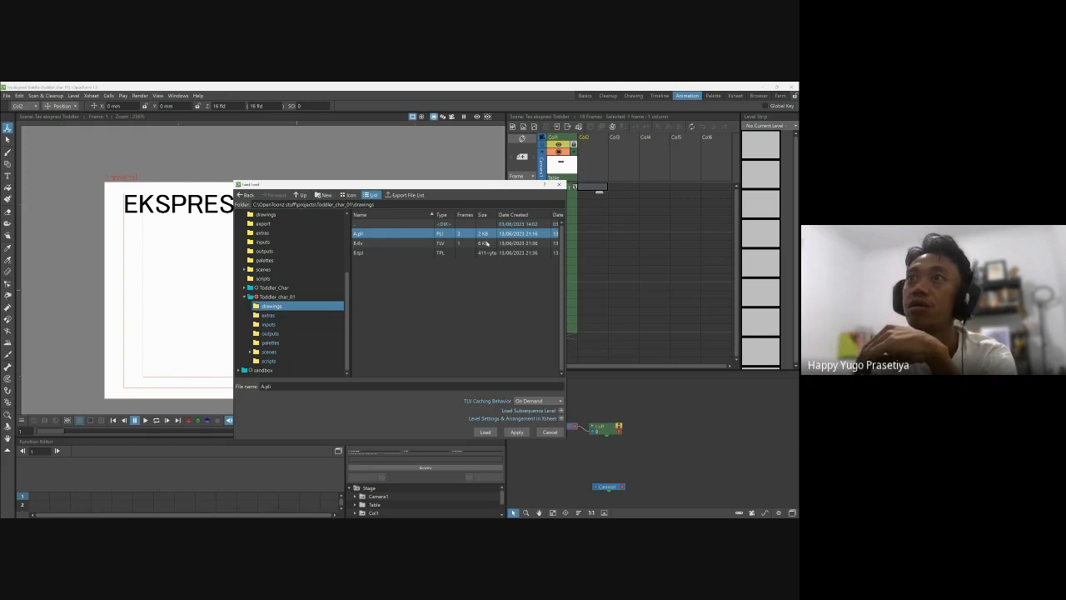
left_click(281, 314)
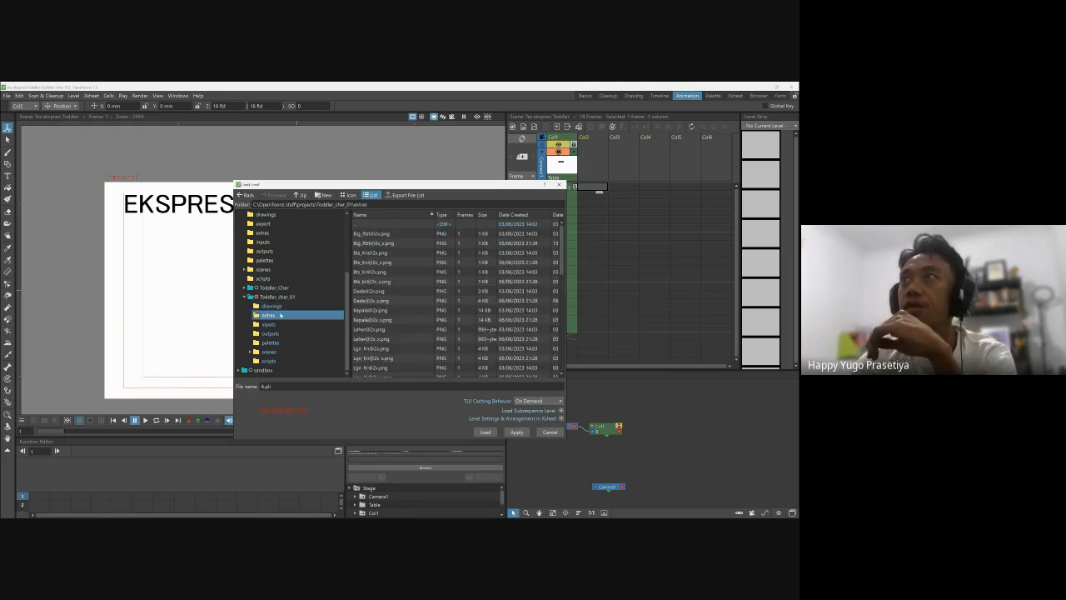
scroll(363, 241, "down", 8)
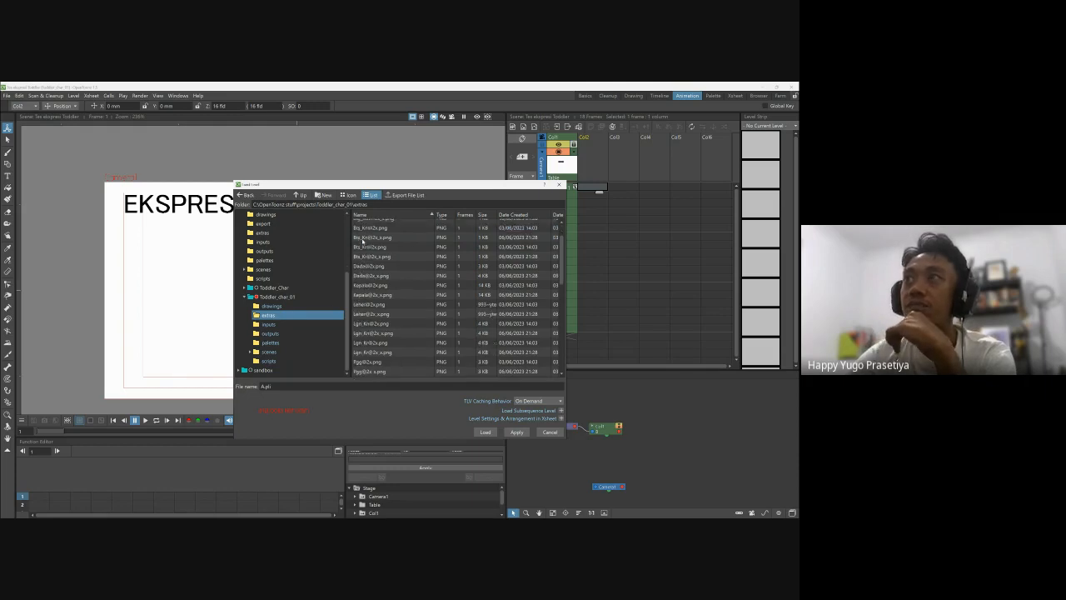
scroll(363, 242, "down", 3)
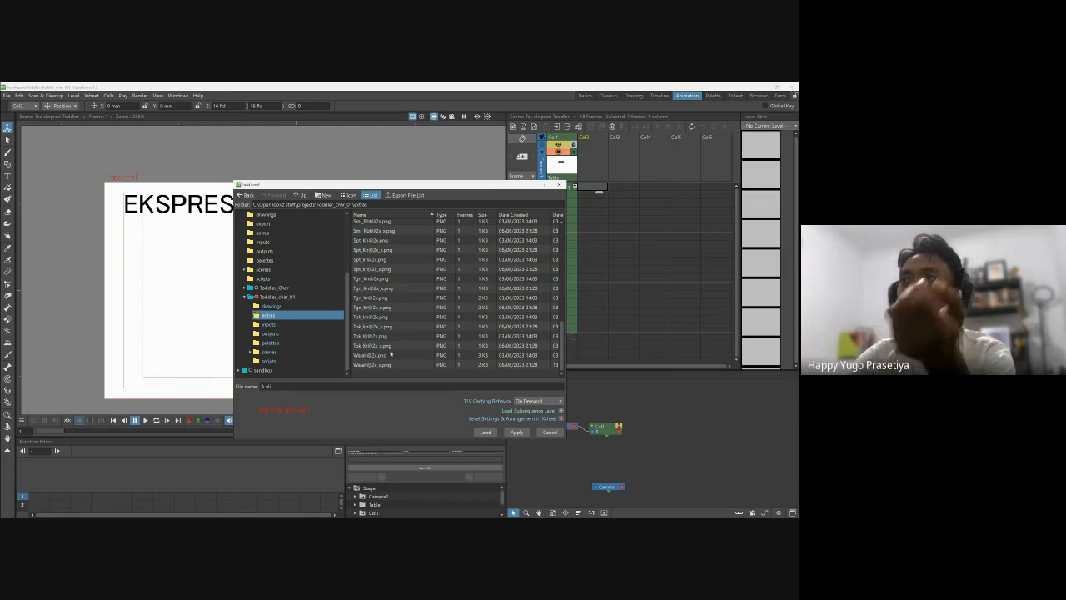
left_click(380, 365)
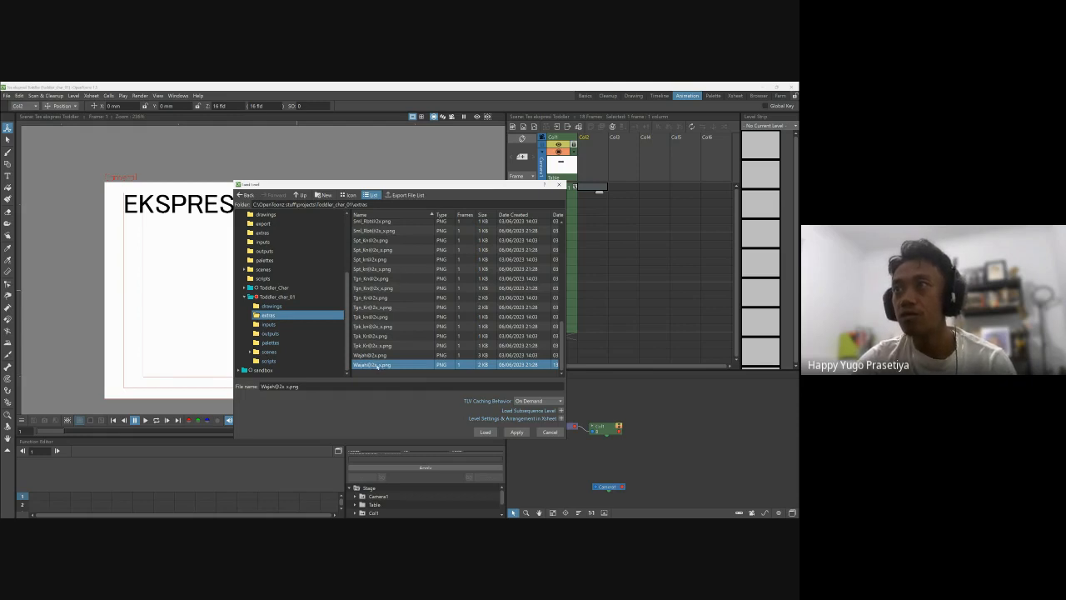
scroll(372, 308, "up", 1)
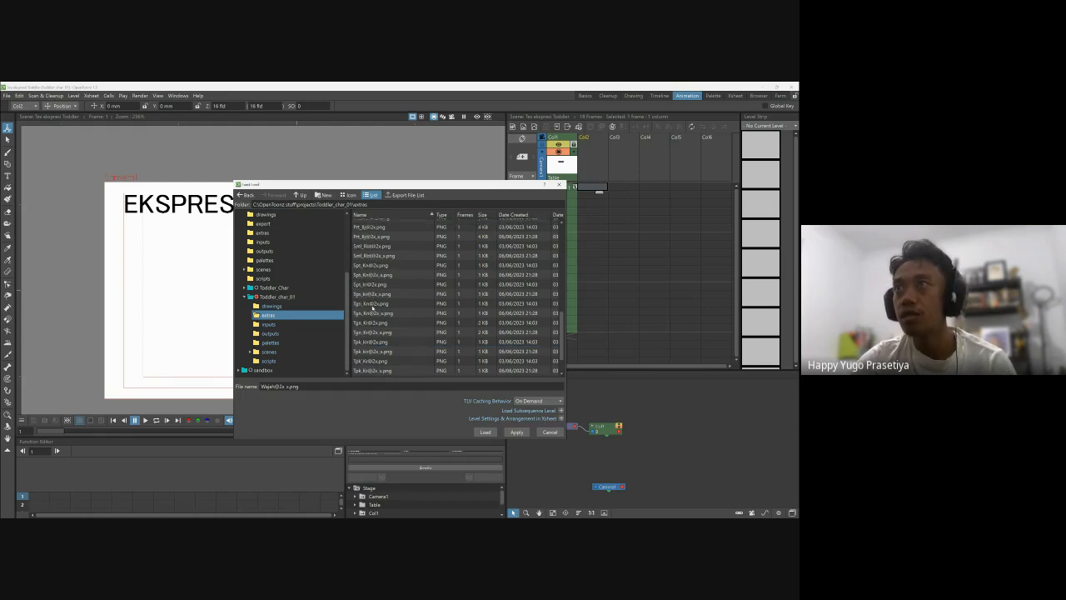
scroll(372, 308, "up", 4)
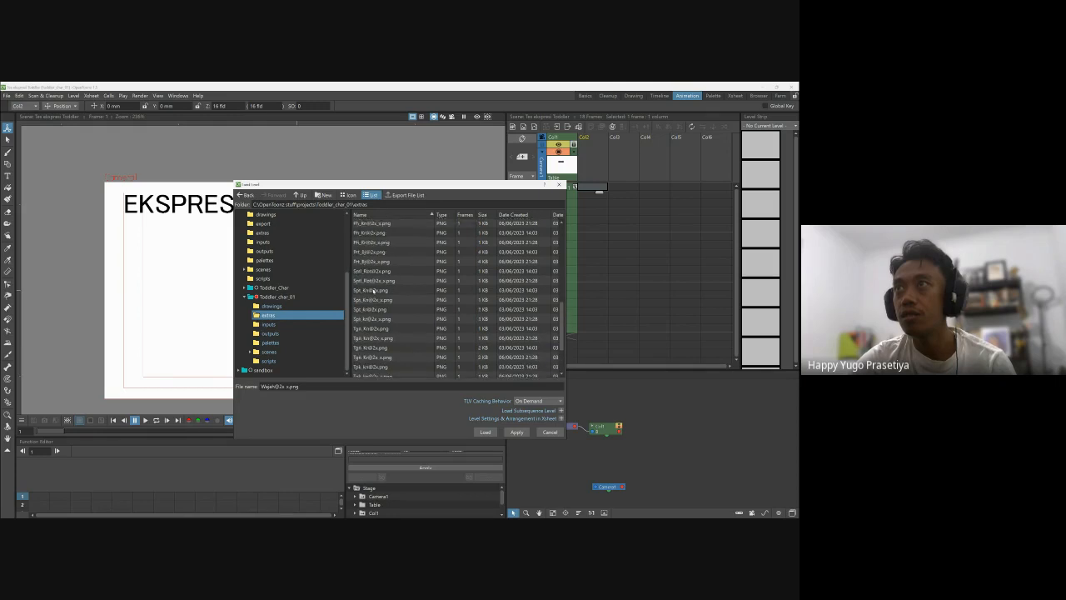
scroll(372, 289, "up", 1)
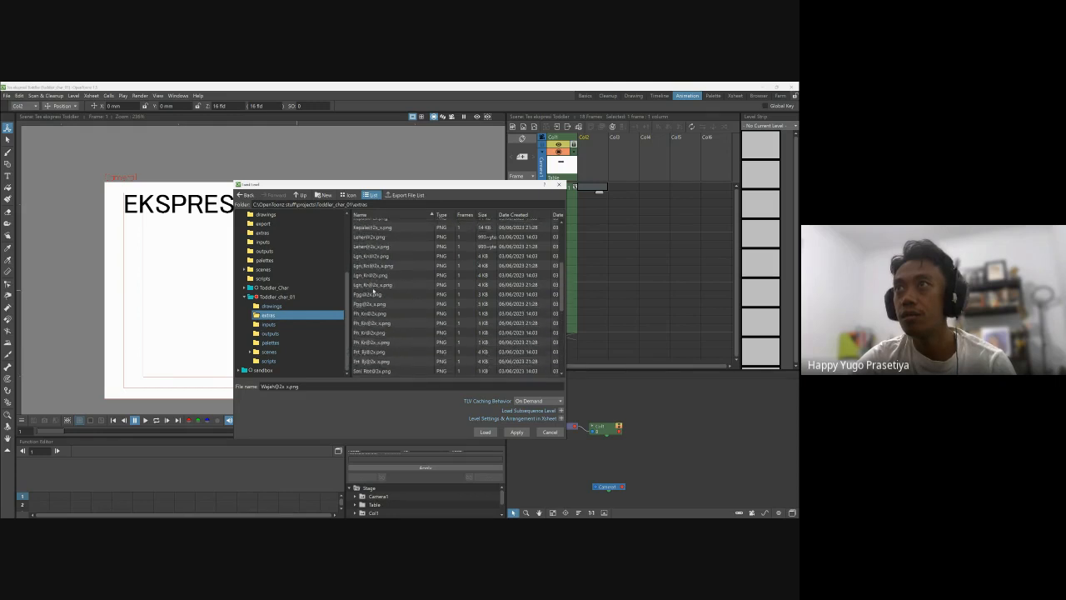
scroll(372, 284, "up", 1)
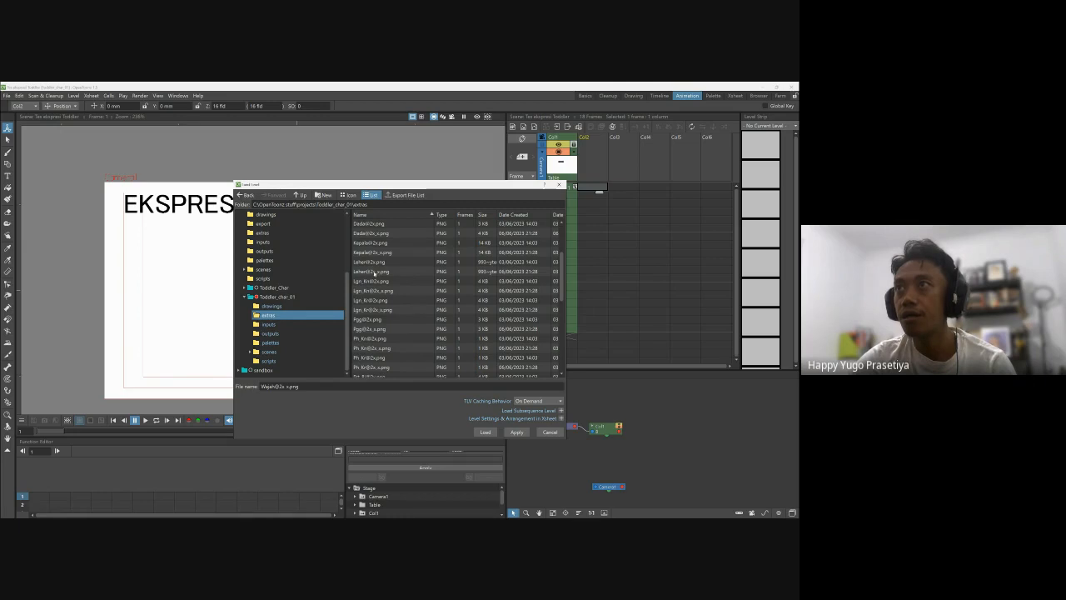
left_click(370, 272)
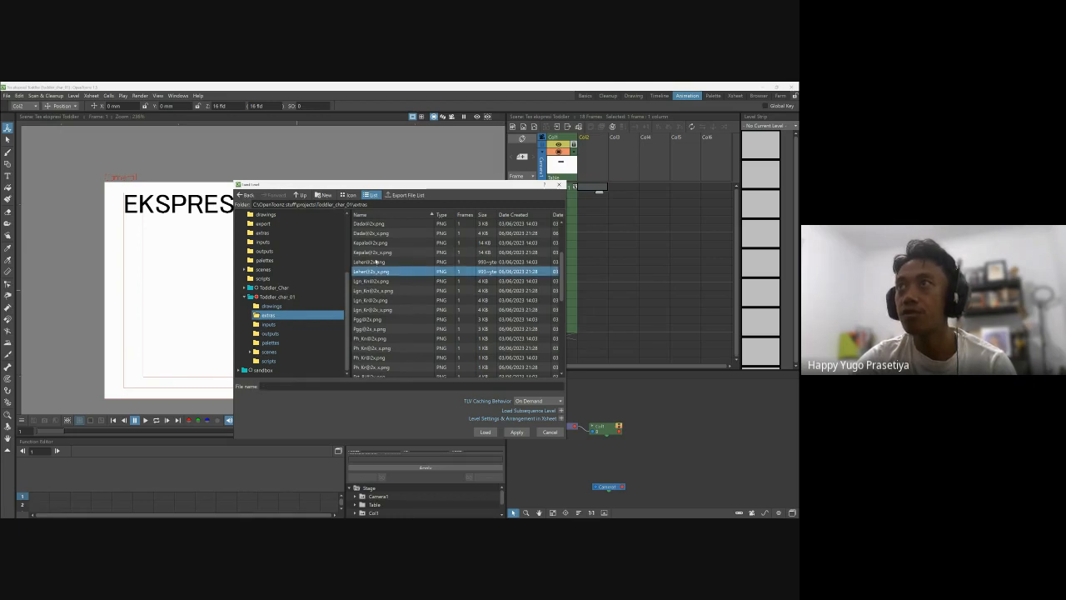
left_click(374, 251, "ctrl")
scroll(374, 253, "up", 3)
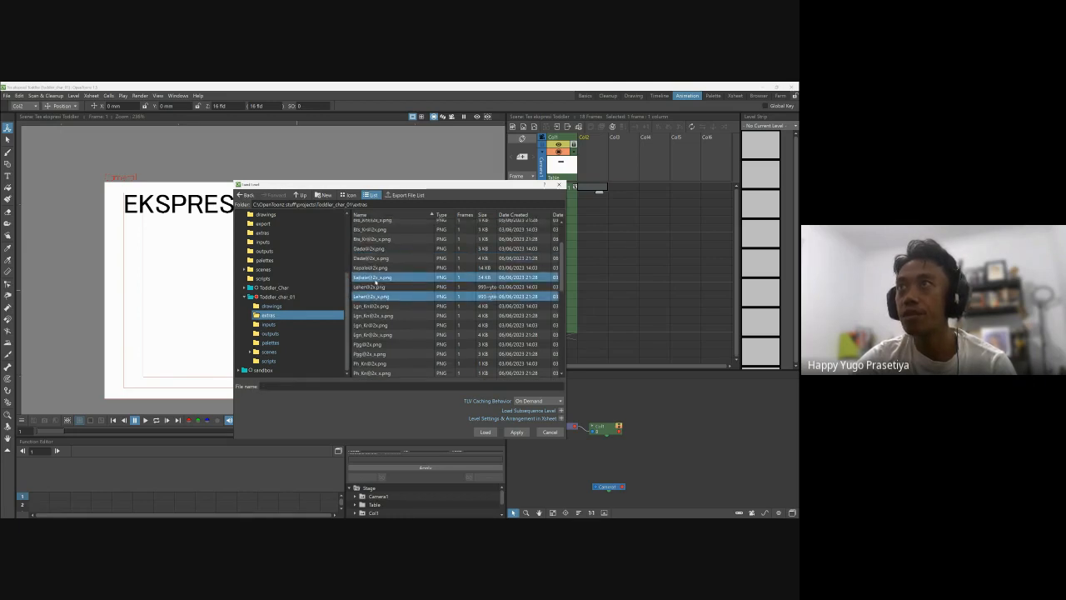
scroll(376, 283, "down", 2)
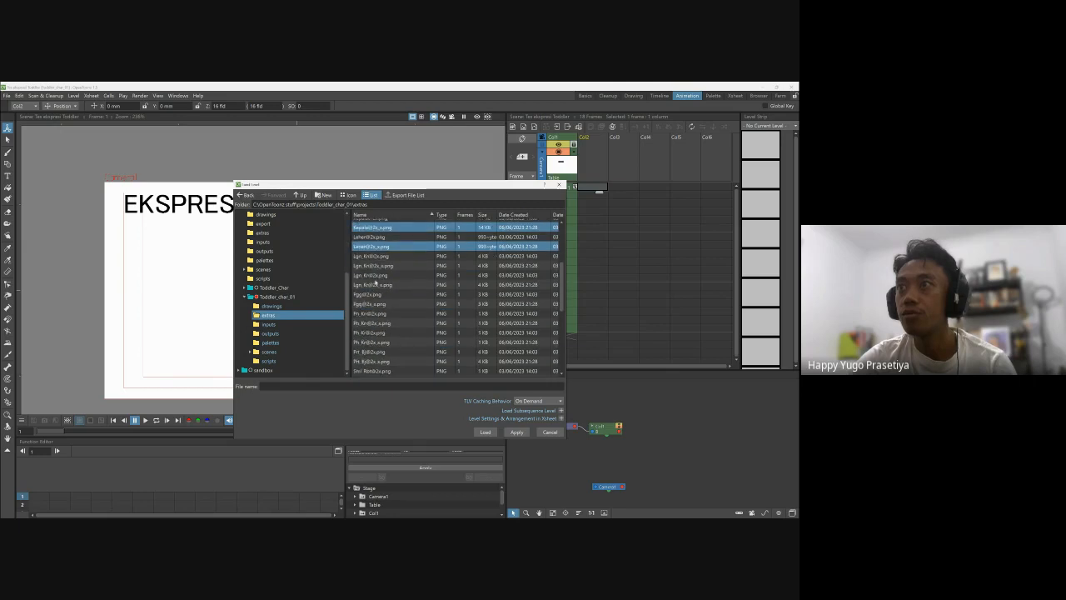
scroll(376, 282, "down", 1)
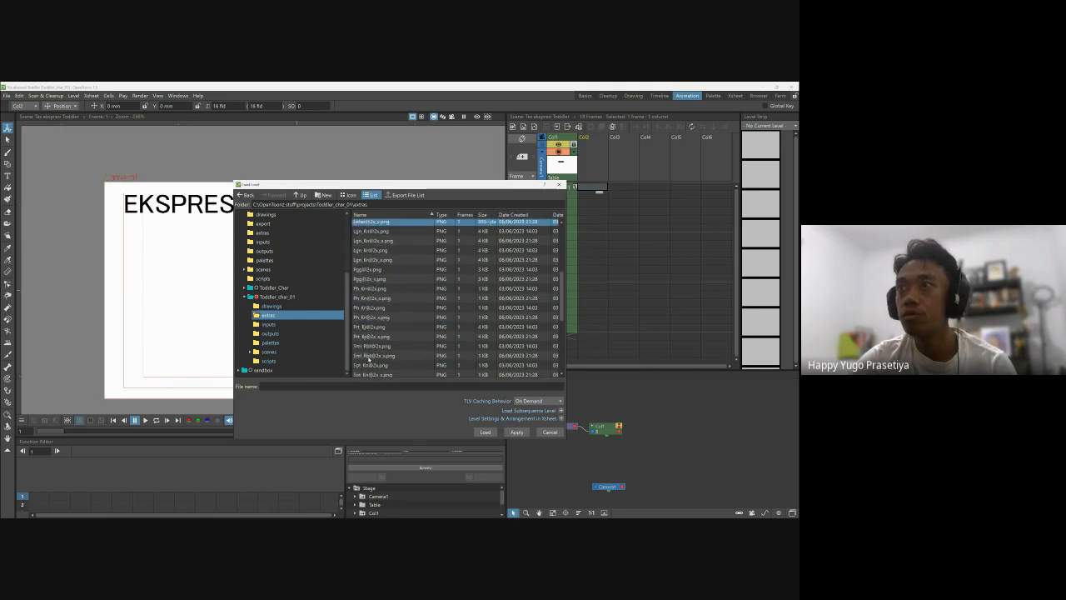
left_click(372, 356, "ctrl")
scroll(372, 358, "up", 4)
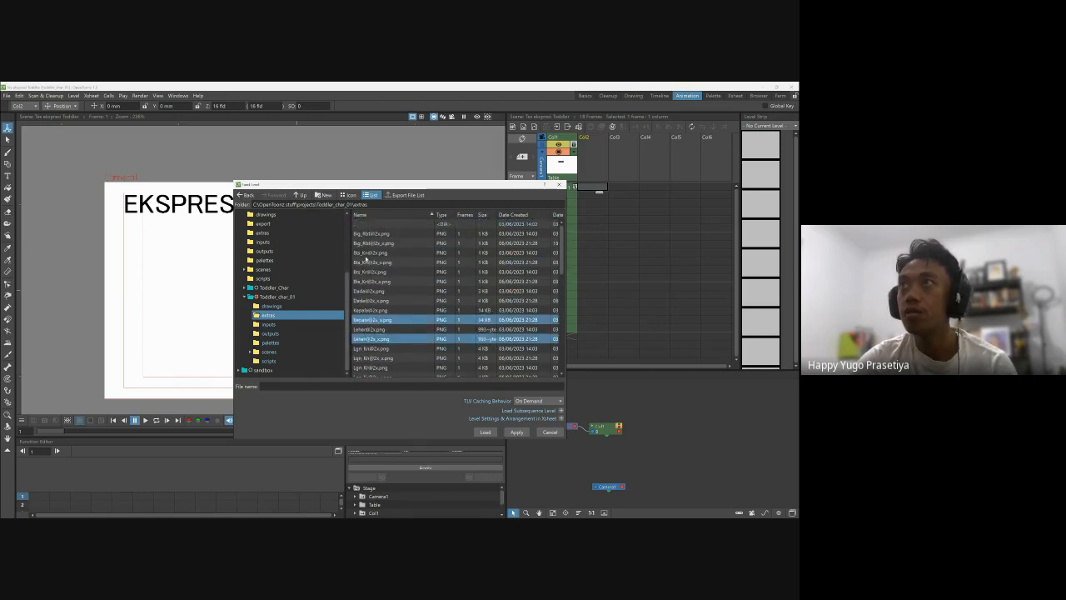
left_click(361, 243, "ctrl")
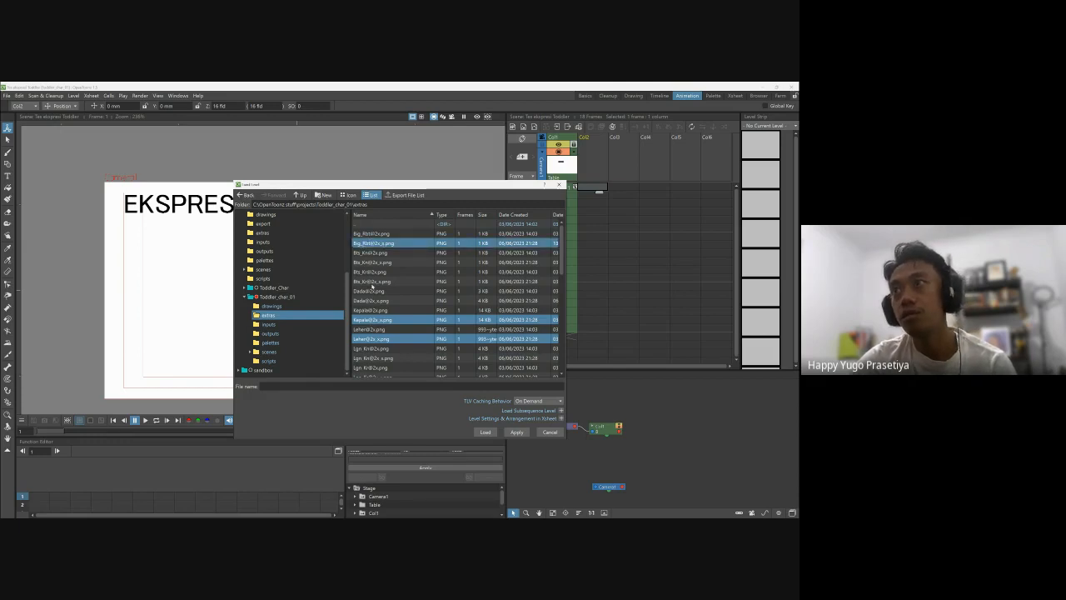
scroll(375, 308, "down", 1)
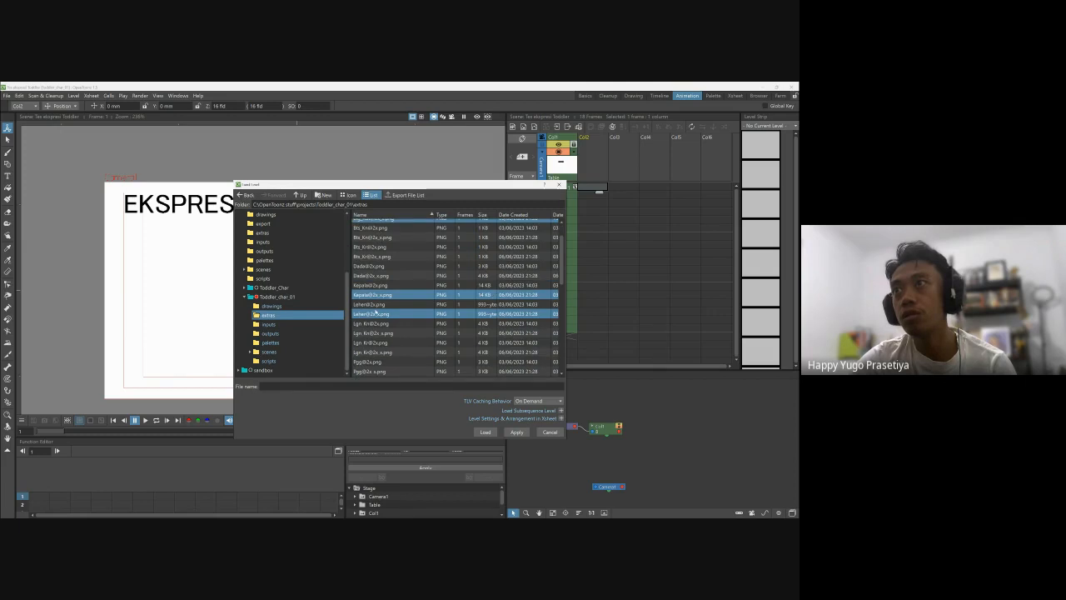
scroll(377, 313, "down", 5)
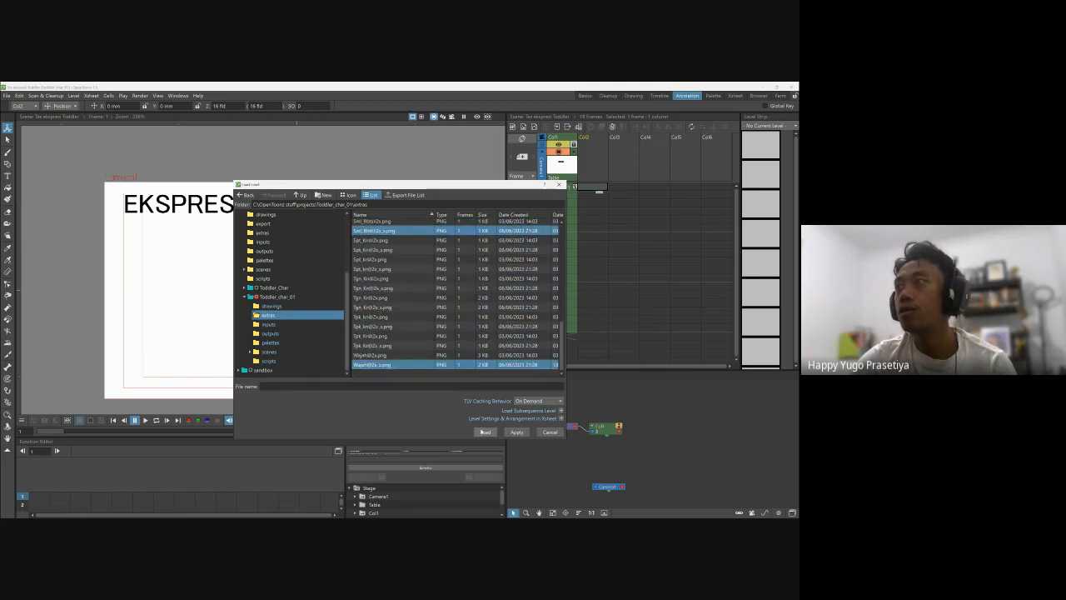
left_click(485, 432)
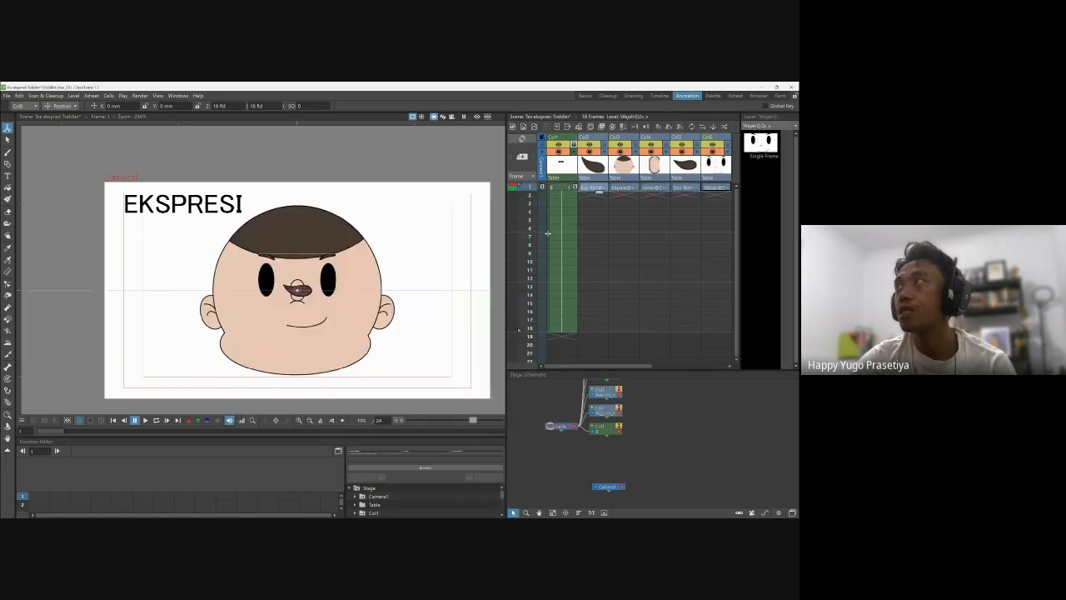
Step: Spread out the stage schematic, with the head part nodes moved away from the Table node and the Col1 text node placed below them
left_click_drag(593, 366, 620, 369)
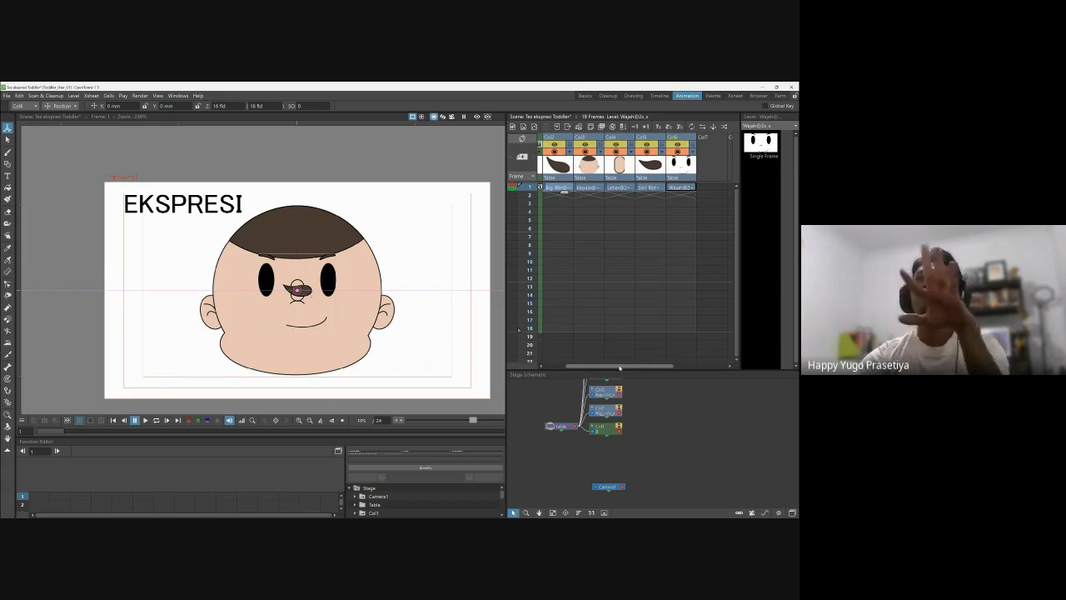
scroll(635, 450, "down", 2)
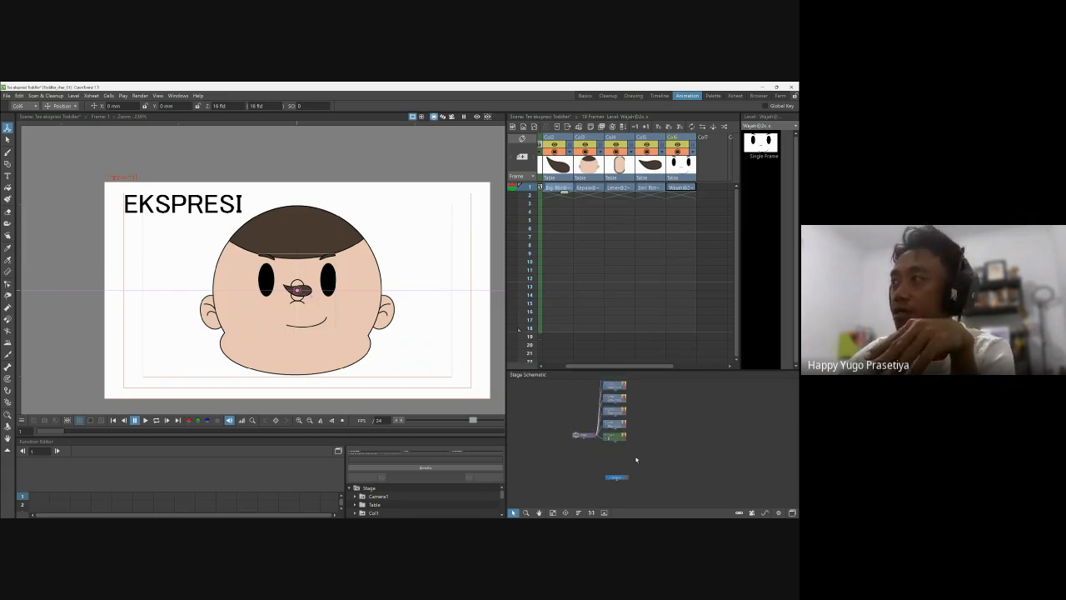
scroll(633, 463, "down", 2)
scroll(621, 398, "up", 3)
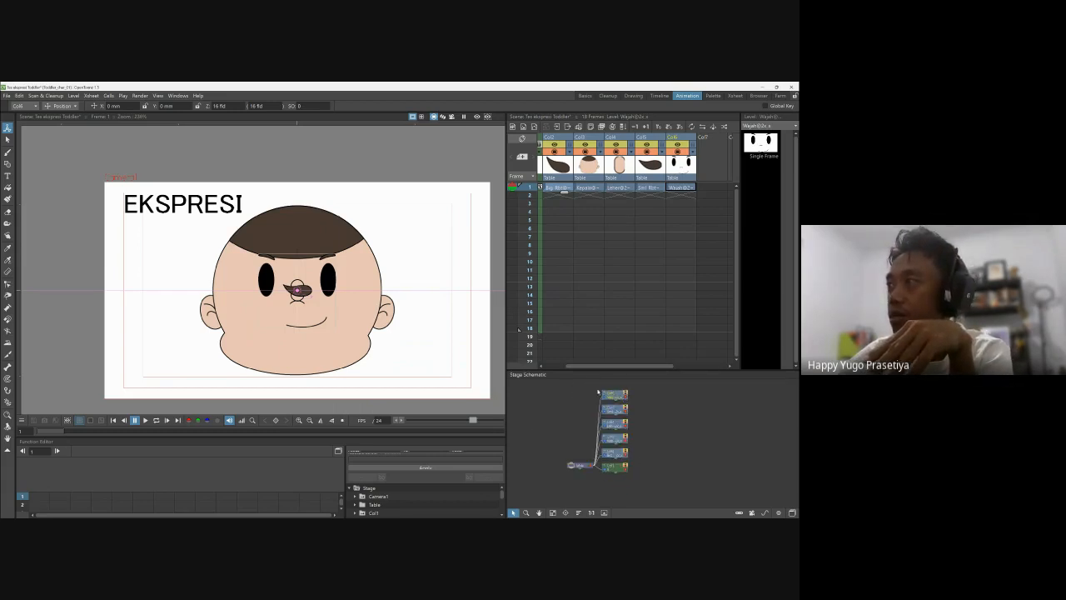
left_click_drag(598, 388, 615, 488)
left_click(623, 502)
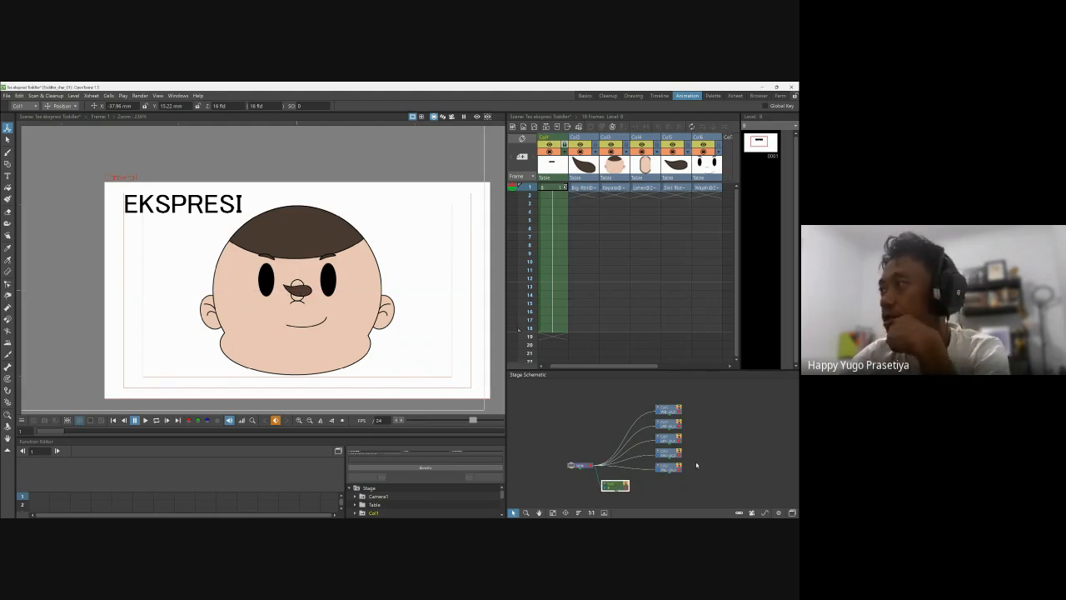
Step: Place the Leher neck node nearer the Table node, link the Kepala head node to it, and space out the remaining nodes
left_click_drag(670, 438, 643, 450)
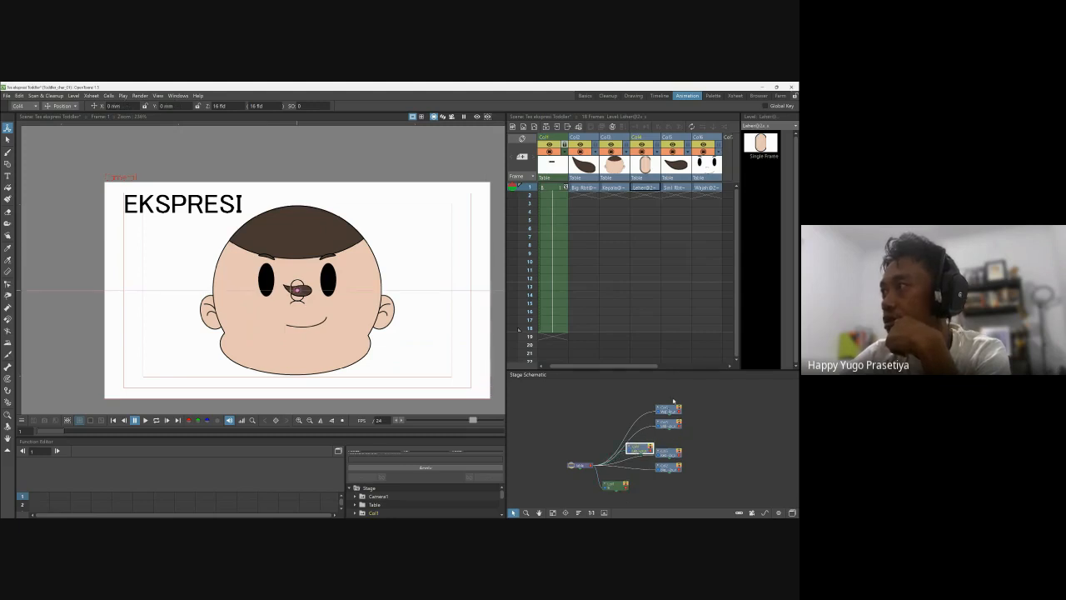
left_click_drag(673, 401, 700, 491)
mouse_move(668, 452)
left_mouse_down()
mouse_move(706, 453)
mouse_move(652, 453)
left_mouse_up()
mouse_move(688, 396)
left_mouse_down()
mouse_move(675, 430)
mouse_move(718, 436)
mouse_move(717, 472)
left_mouse_up()
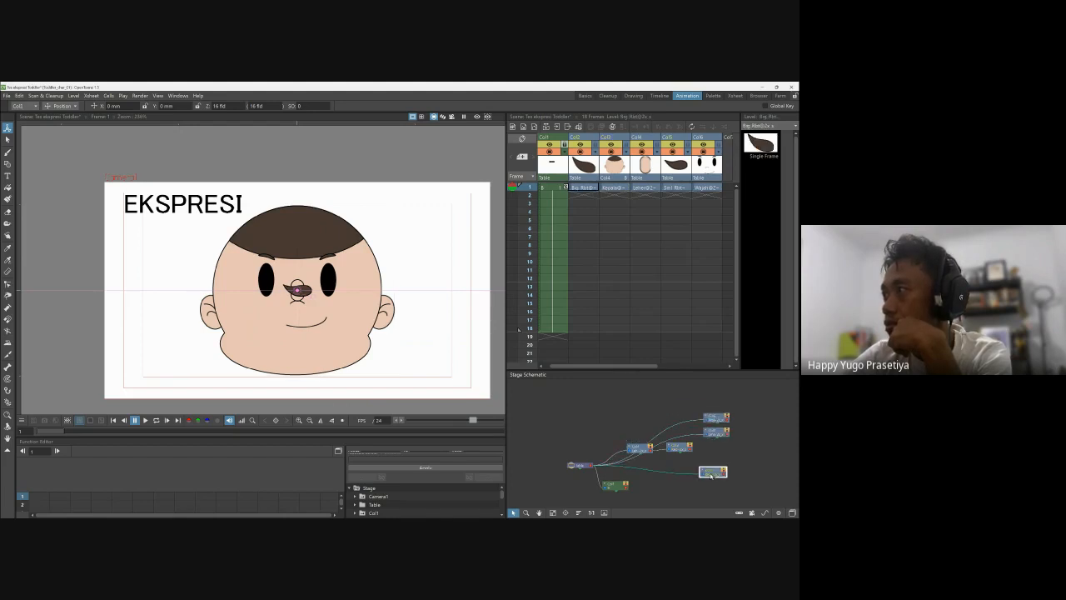
Step: Arrange the Wajah face and the two hair nodes around the Kepala head node and link them to it as children
left_click(718, 418)
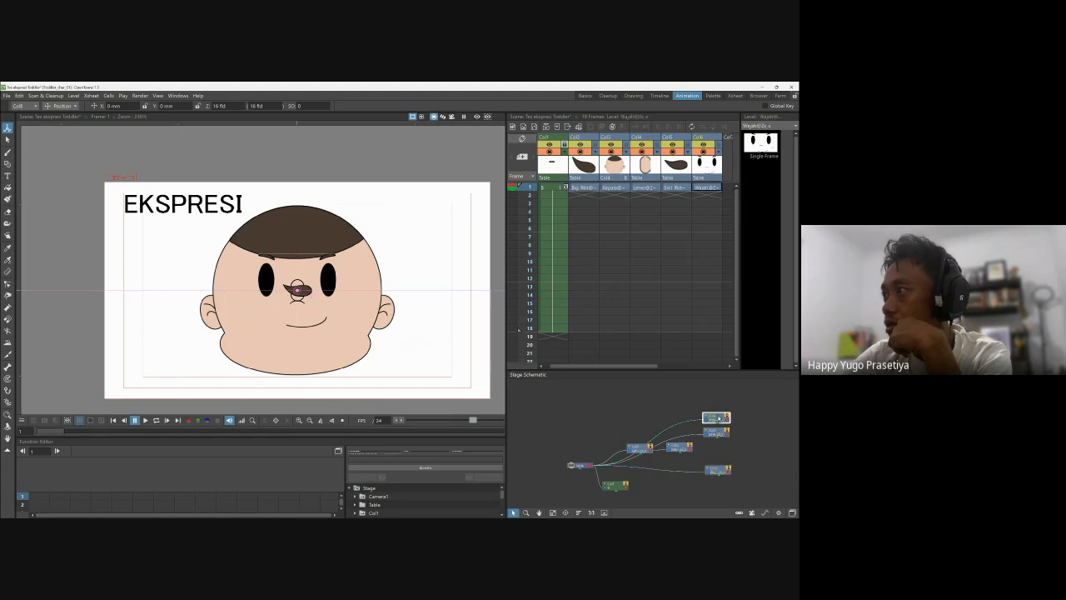
left_click_drag(718, 418, 708, 447)
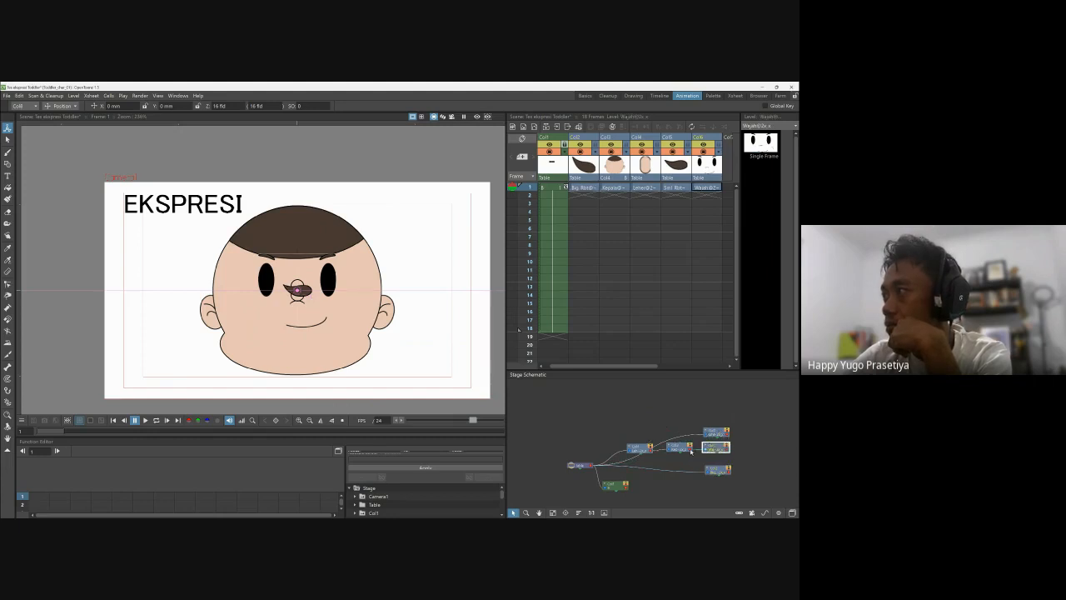
left_click_drag(691, 451, 691, 450)
left_click(706, 434)
mouse_move(698, 442)
left_mouse_down()
mouse_move(692, 452)
mouse_move(712, 406)
mouse_move(691, 450)
mouse_move(718, 456)
mouse_move(718, 439)
left_mouse_up()
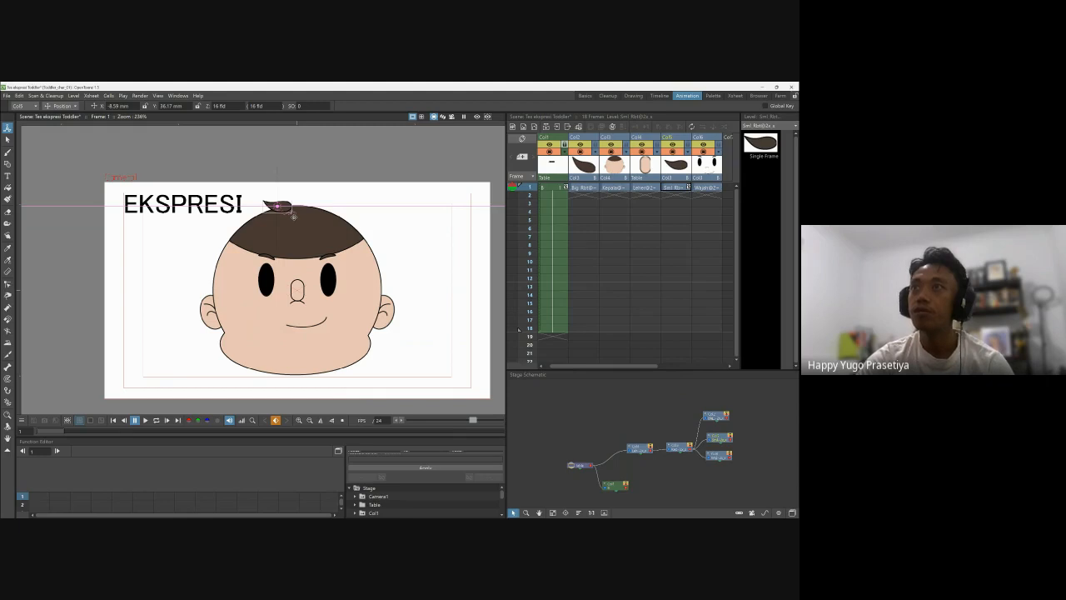
Step: Place the big hair tuft on top of the head behind the small one and lower the face to about Y -13.79 mm
left_click(718, 456)
left_click(715, 415)
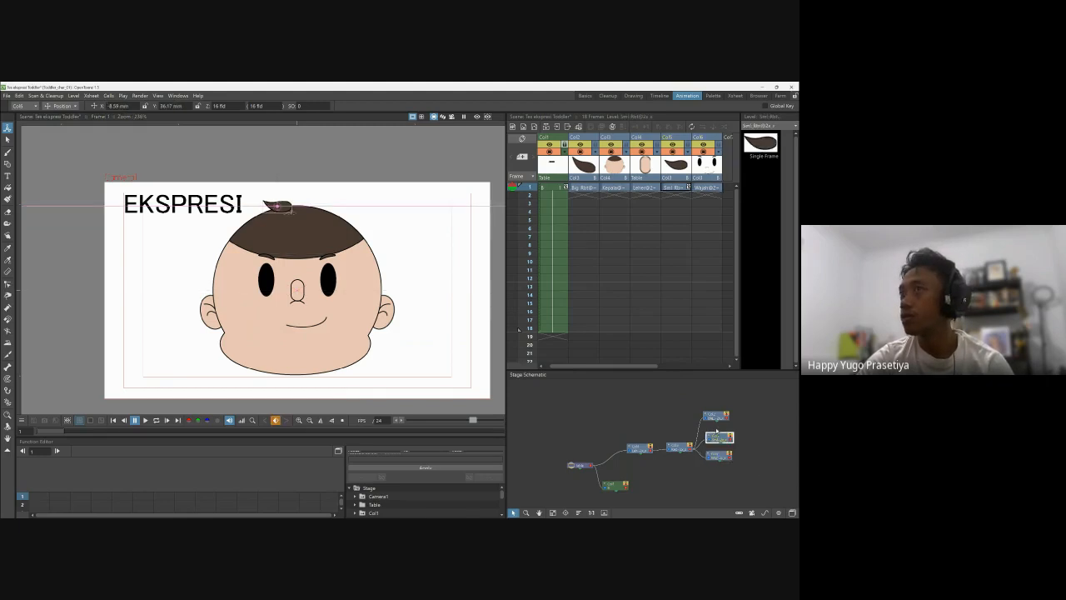
left_click_drag(337, 308, 327, 214)
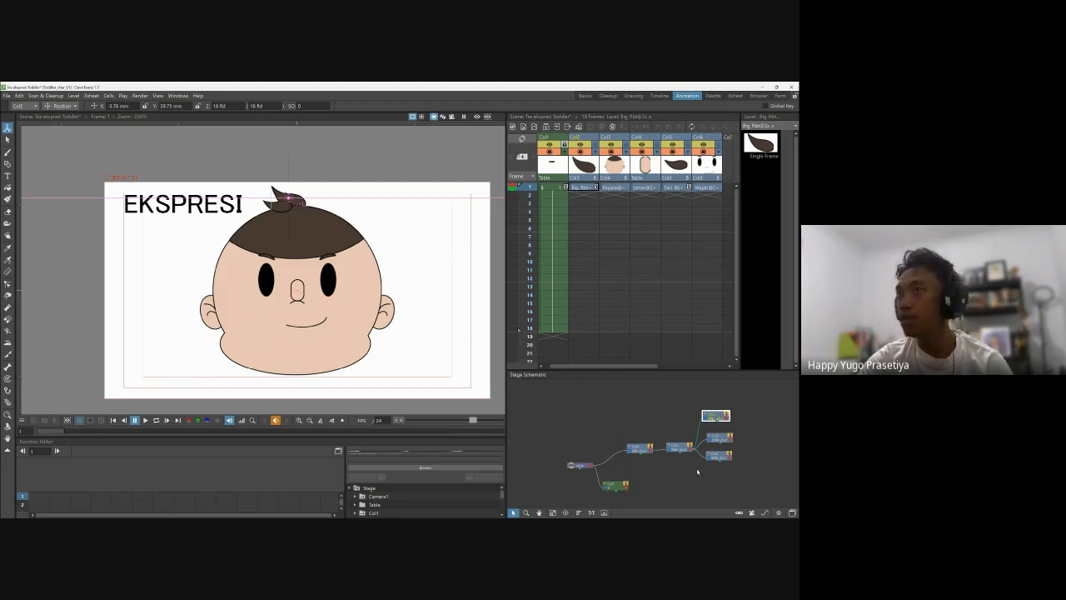
left_click(719, 455)
left_click_drag(344, 287, 342, 329)
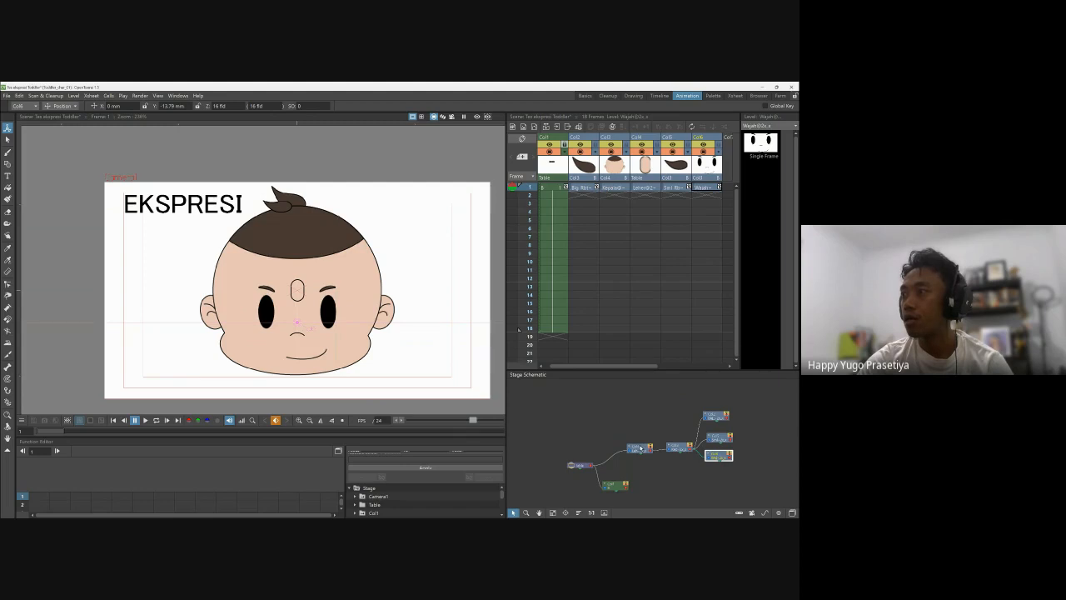
Step: Lower the neck to about Y -37.24 mm and raise the head about 37 mm so the neck shows beneath the chin
left_click(640, 448)
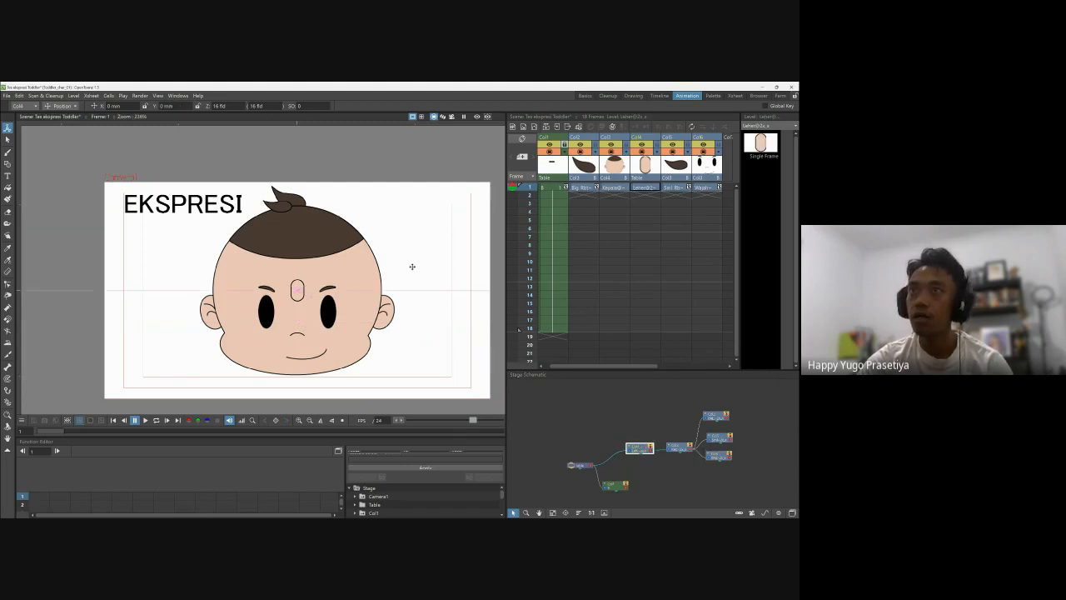
left_click_drag(412, 267, 409, 353)
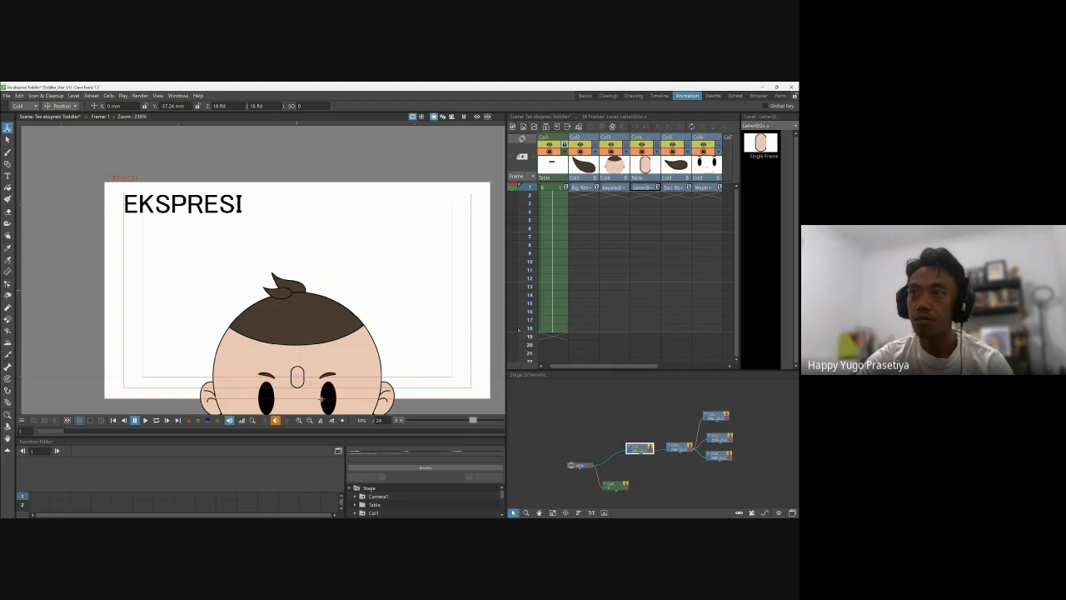
left_click(681, 447)
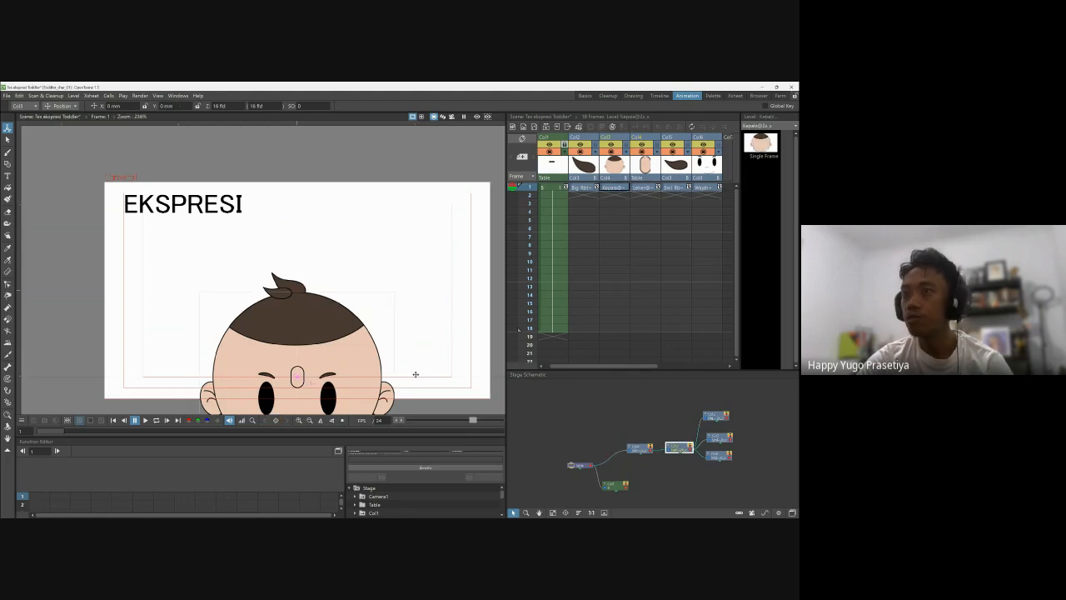
left_click_drag(416, 374, 413, 289)
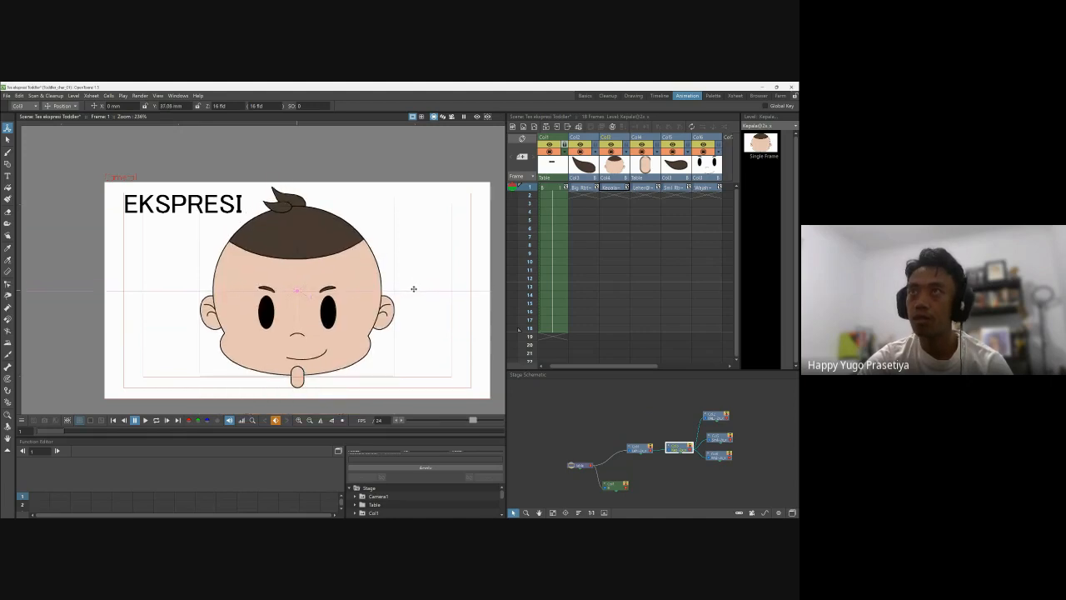
Step: Reorder the Xsheet columns so the neck directly follows the text column, with the head placed before the big hair
left_click(605, 203)
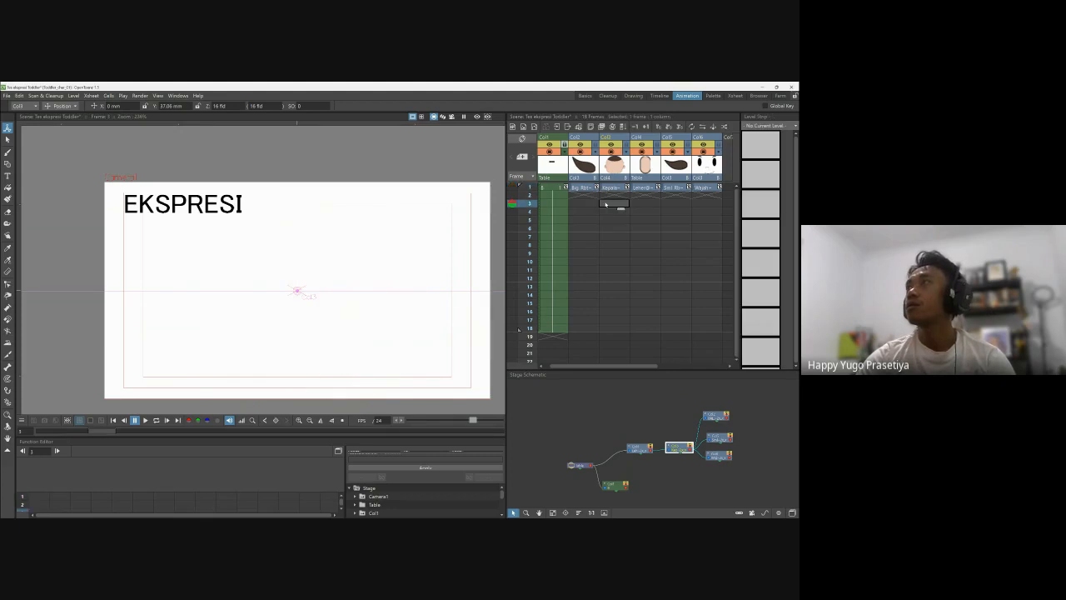
left_click(589, 188)
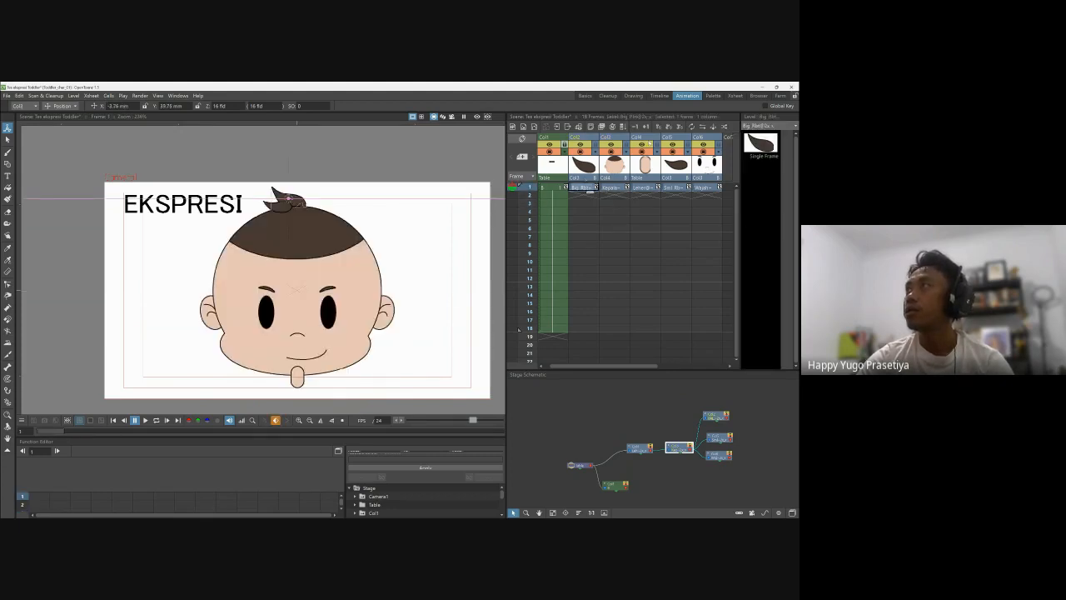
left_click_drag(650, 142, 590, 142)
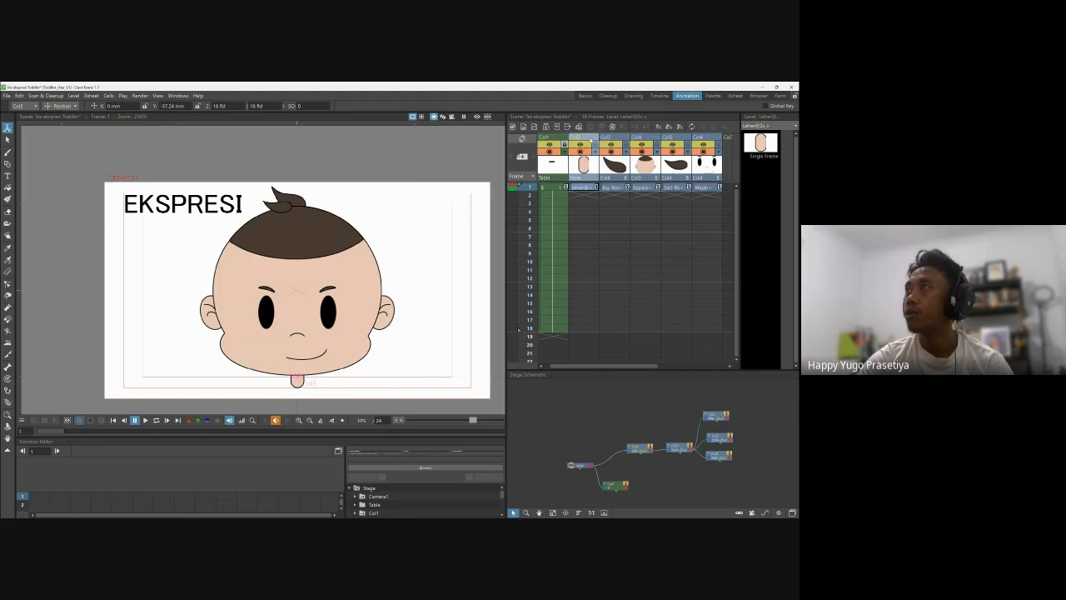
left_click(617, 137)
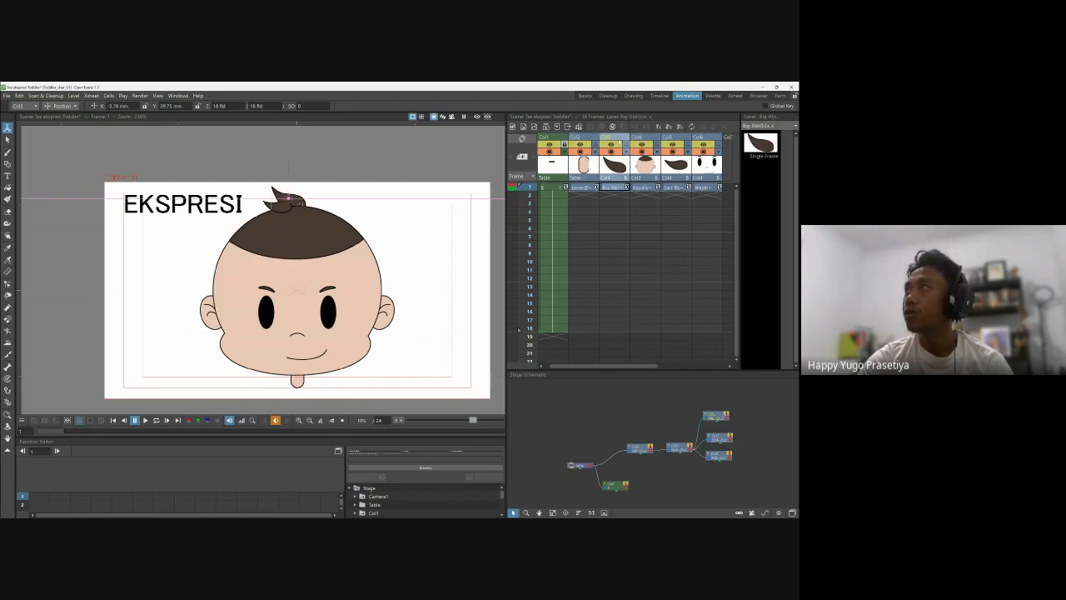
left_click_drag(618, 141, 643, 143)
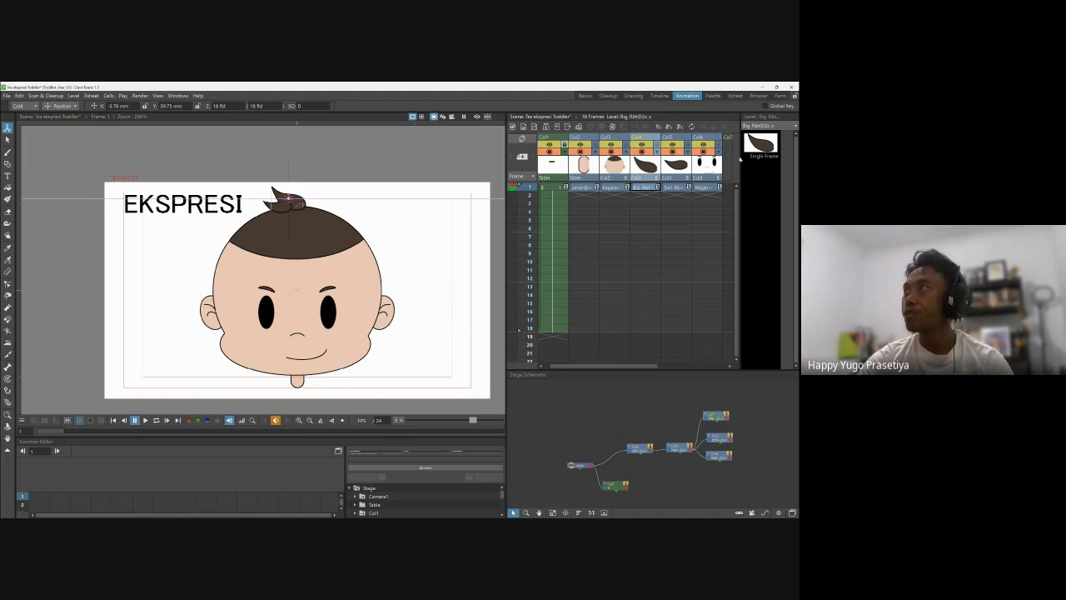
left_click(704, 195)
left_click(585, 187)
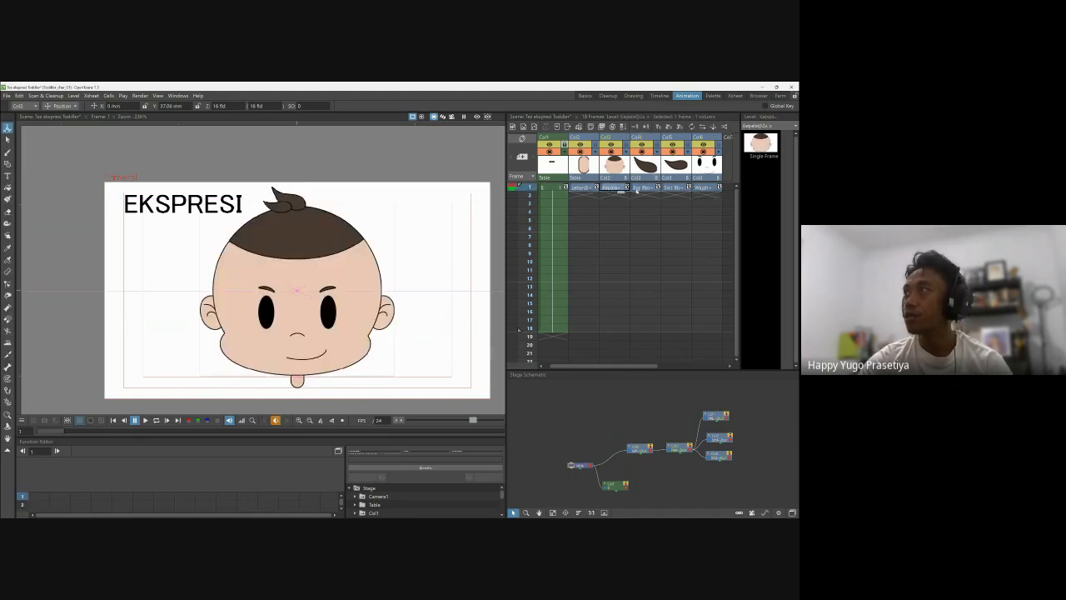
left_click(676, 187)
left_click(702, 188)
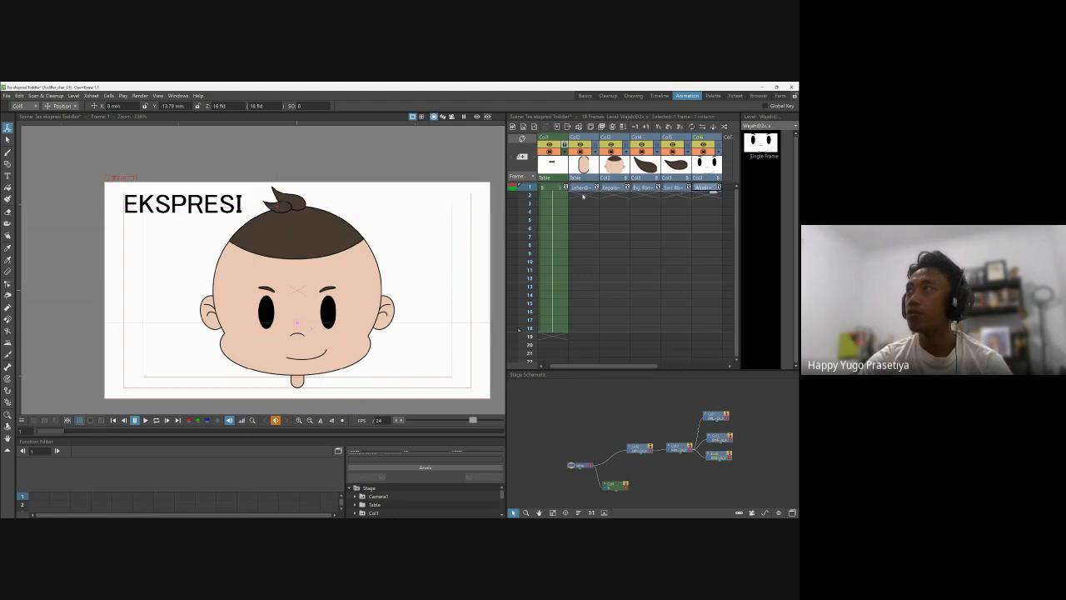
Step: Switch the Animate tool to Center editing and lower the neck's center point to about Y -2.64 mm
left_click(584, 188)
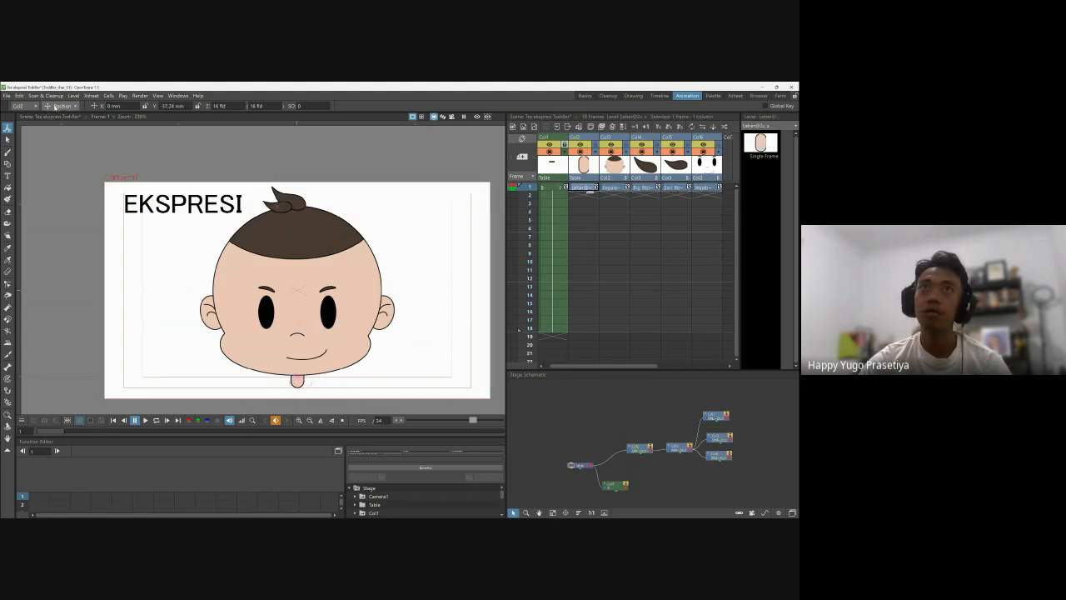
left_click(61, 143)
scroll(287, 396, "up", 3)
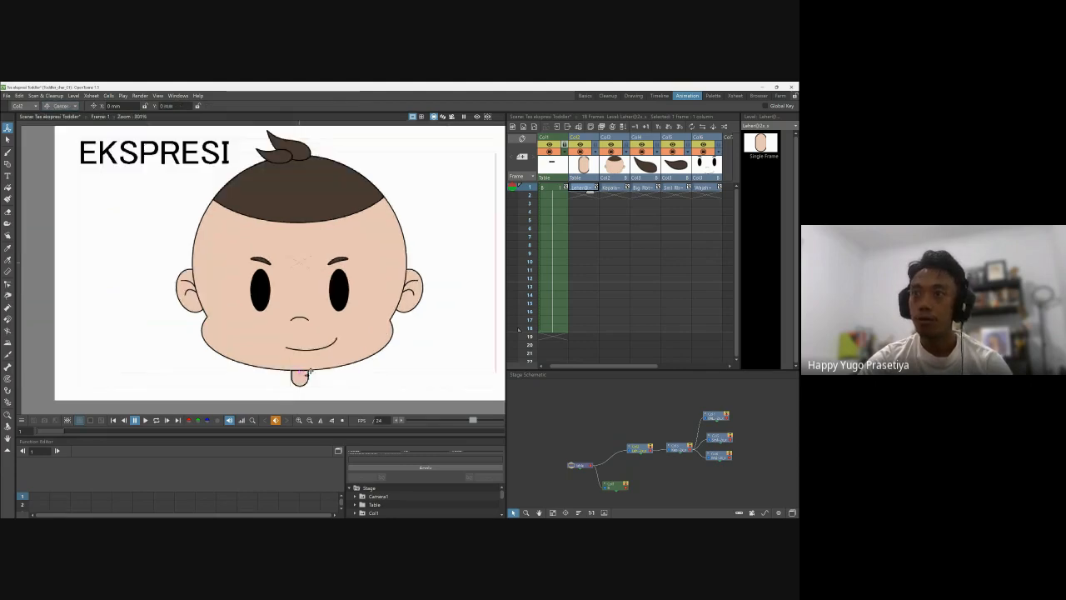
scroll(310, 372, "up", 7)
left_click_drag(287, 389, 293, 351)
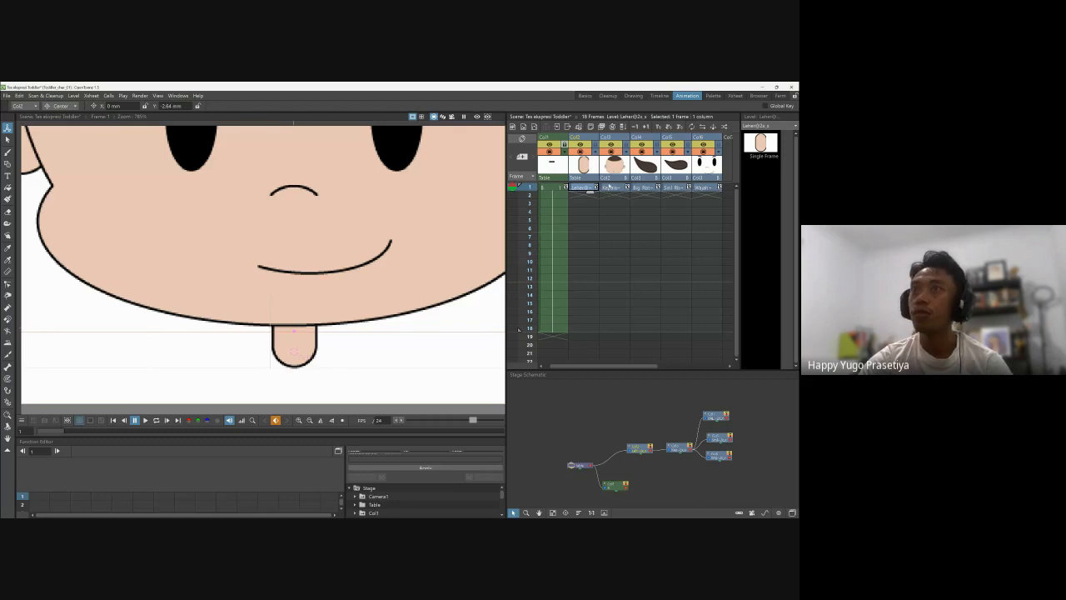
Step: Move the head's center point down to the chin just above the neck, at about Y -34.49 mm
left_click(609, 186)
scroll(321, 274, "down", 3)
scroll(319, 275, "down", 2)
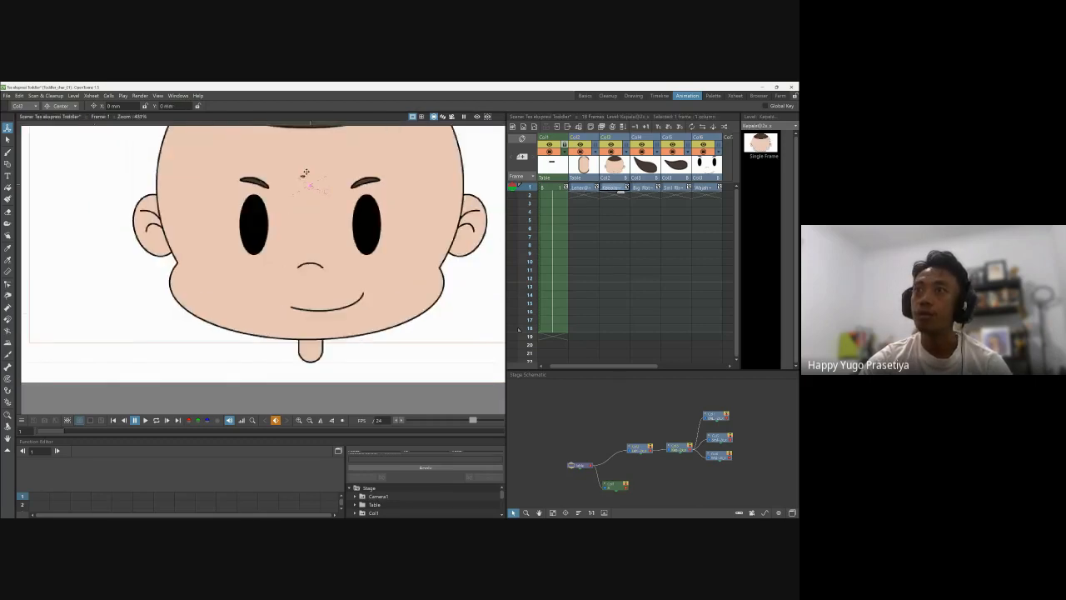
left_click_drag(306, 173, 310, 332)
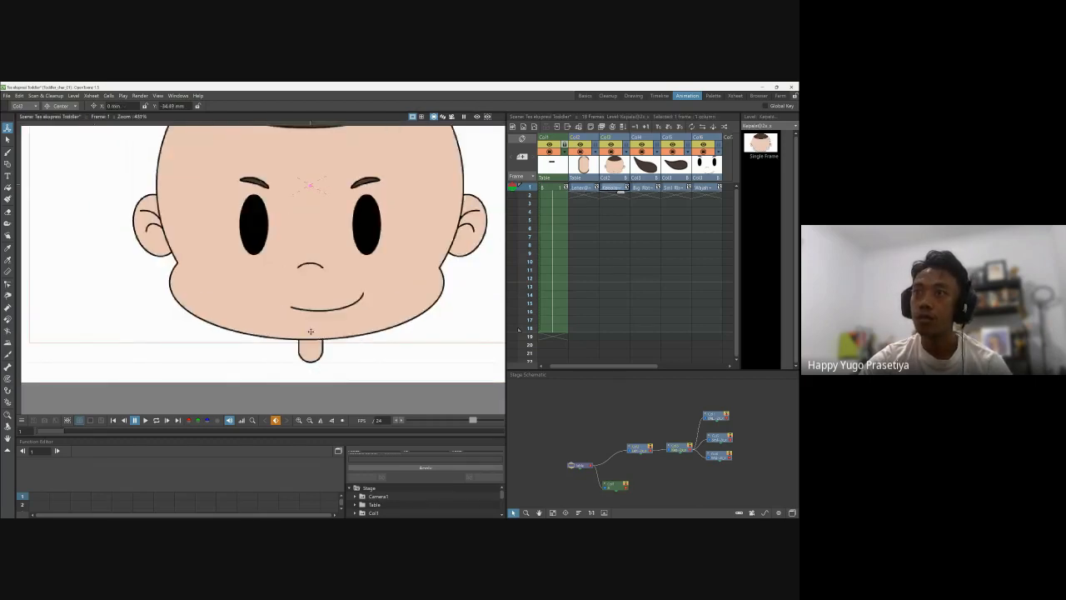
Step: Move the big hair tuft's center point to its base where it meets the head, about 4 mm across and 4 mm down
scroll(372, 300, "down", 4)
scroll(345, 187, "up", 2)
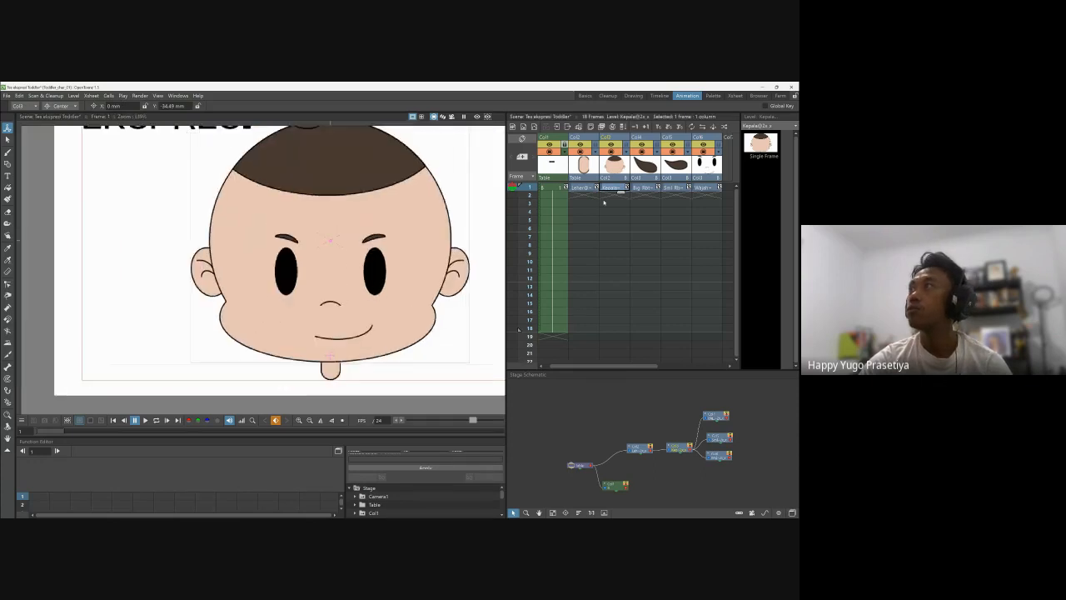
left_click(645, 188)
scroll(434, 284, "down", 4)
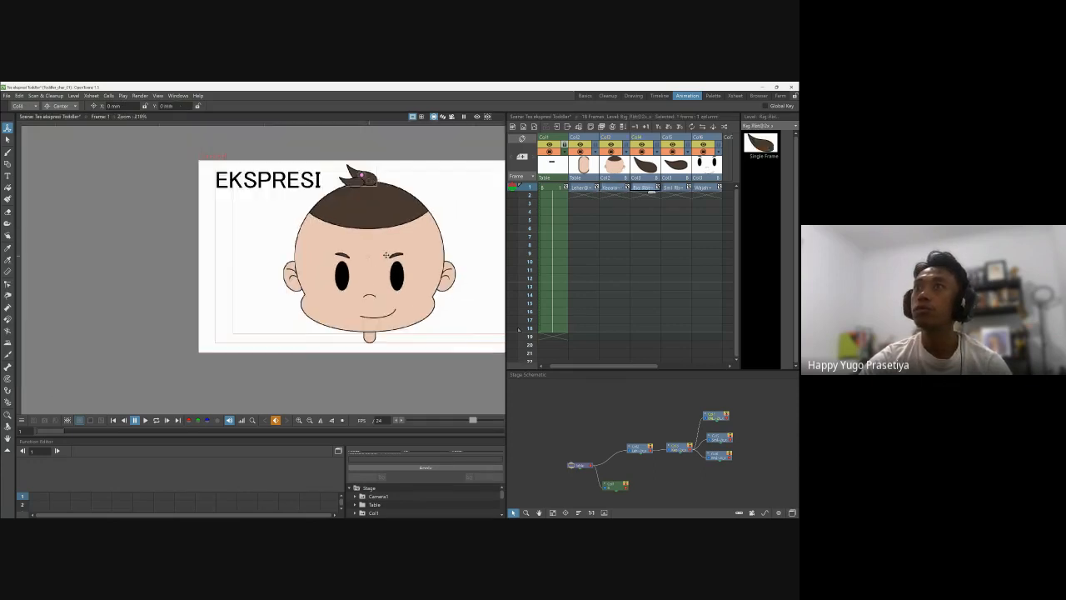
scroll(359, 171, "up", 11)
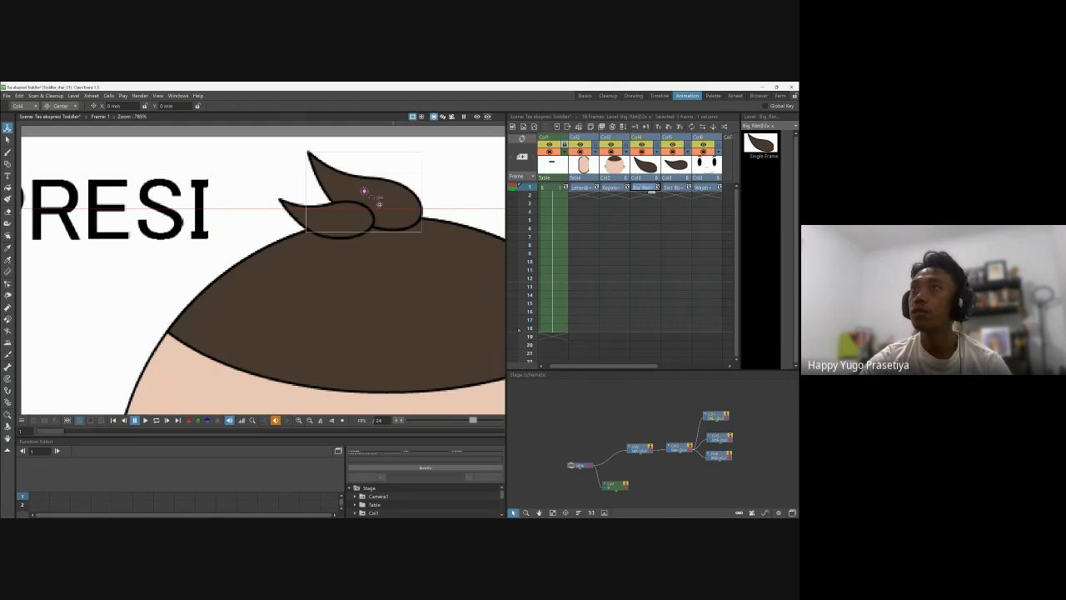
left_click_drag(367, 193, 396, 223)
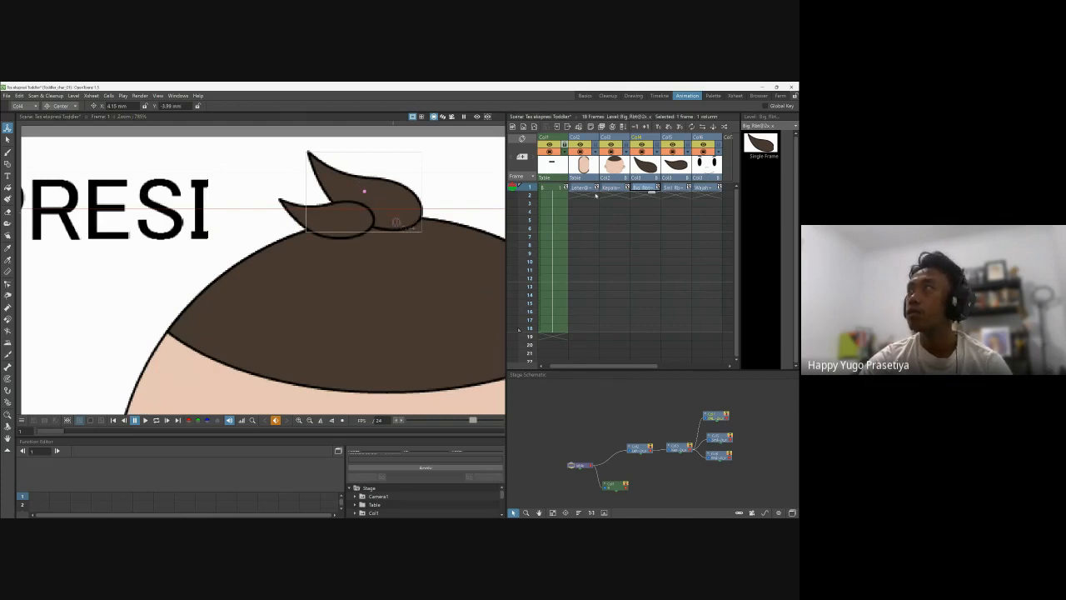
Step: Move the small hair tuft's center point to its base, at about X 3.02 mm and Y -1.29 mm
left_click(337, 221)
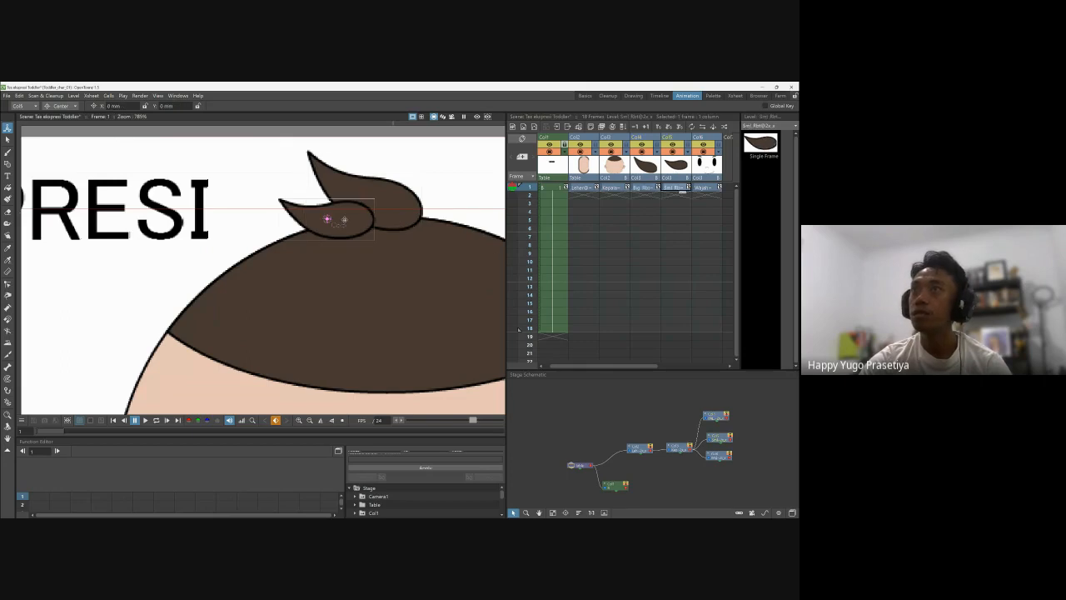
left_click_drag(335, 222, 359, 231)
scroll(444, 246, "down", 2)
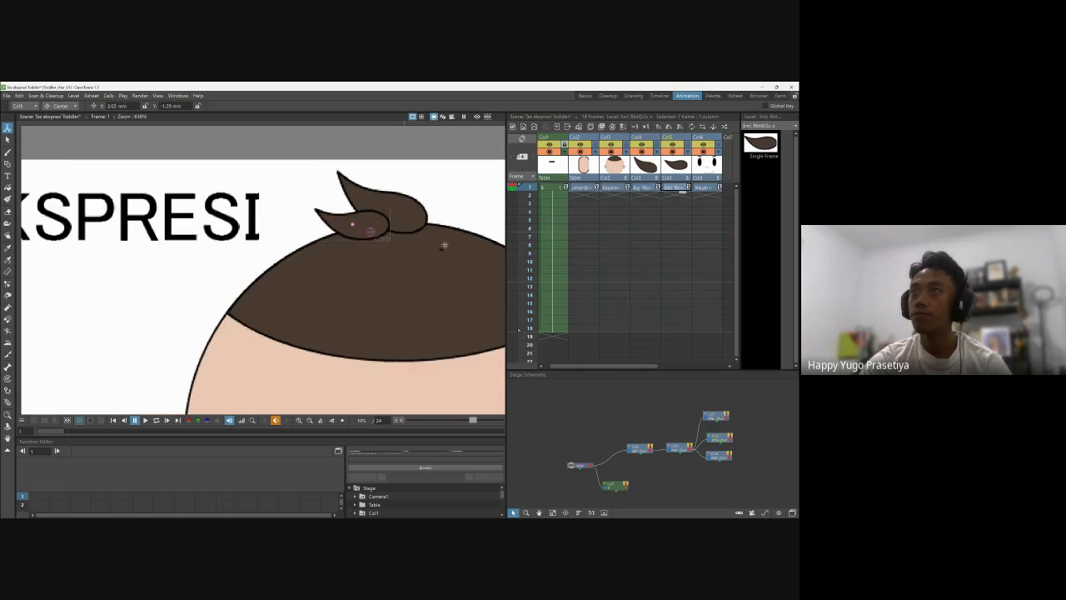
scroll(444, 246, "down", 3)
scroll(436, 293, "up", 2)
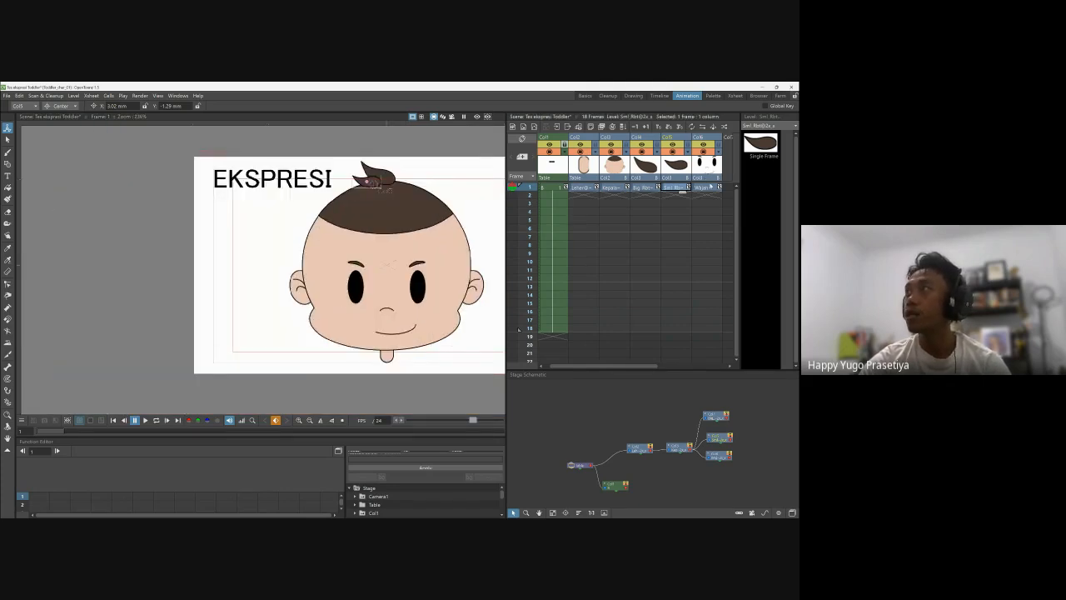
Step: Review the center points of the face, head and both hair tufts by going through their Xsheet columns
left_click(704, 187)
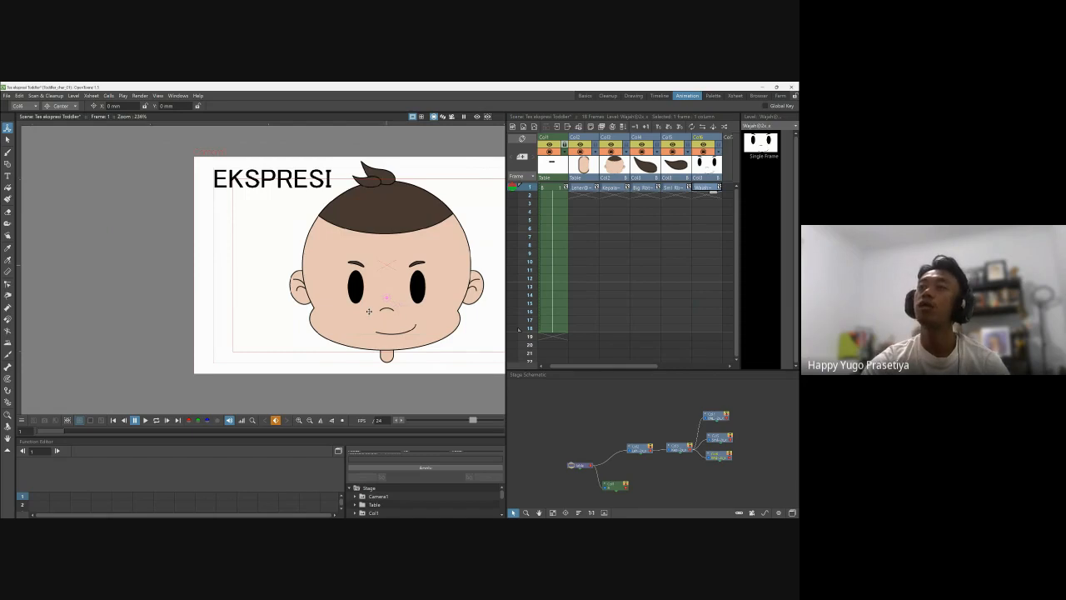
scroll(452, 268, "down", 1)
scroll(457, 267, "down", 1)
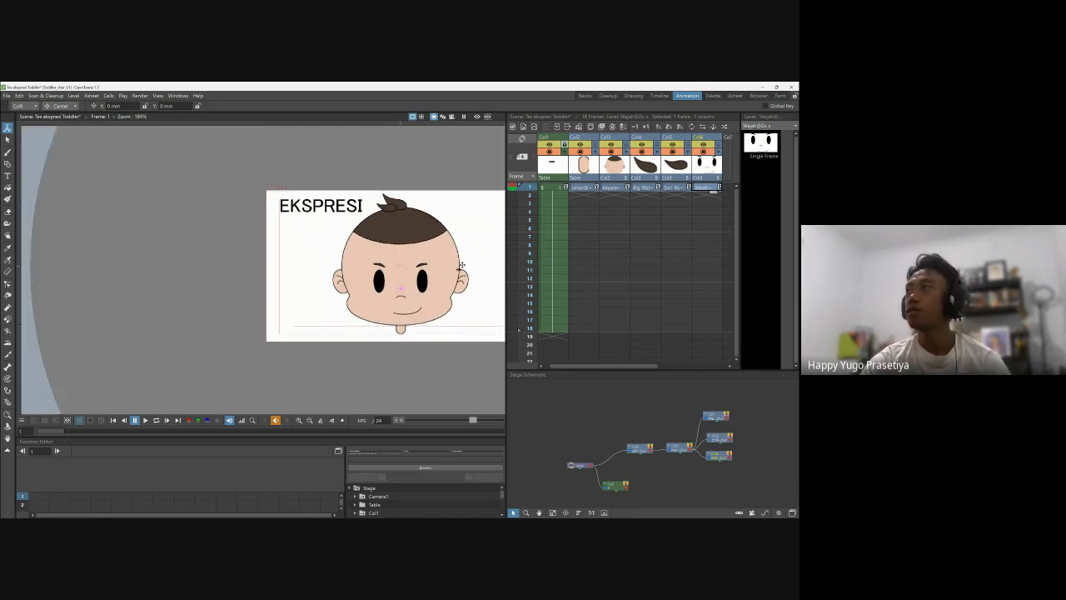
scroll(462, 265, "up", 2)
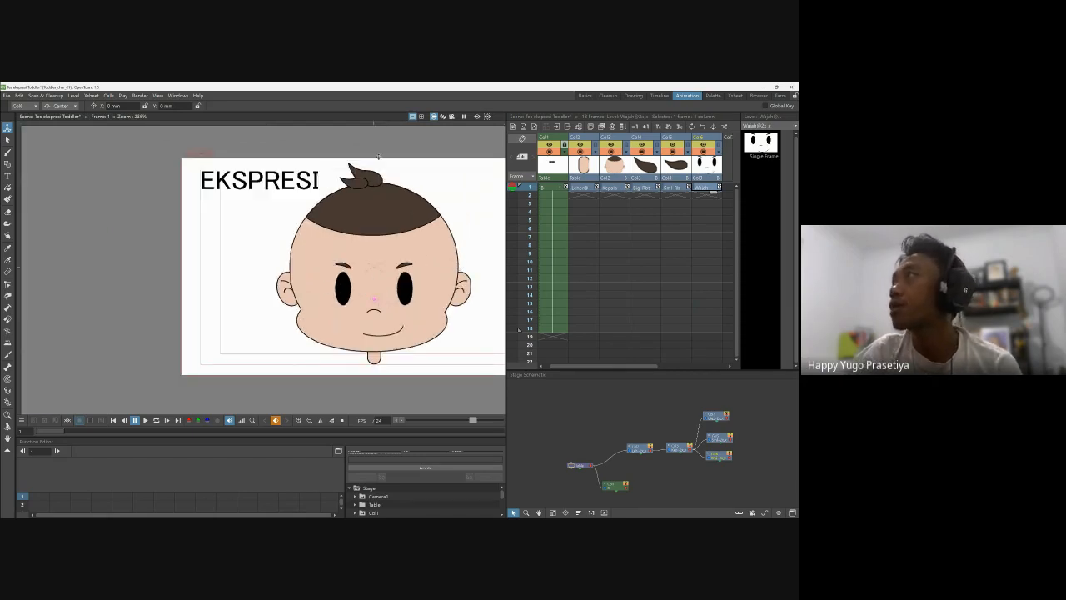
left_click(621, 188)
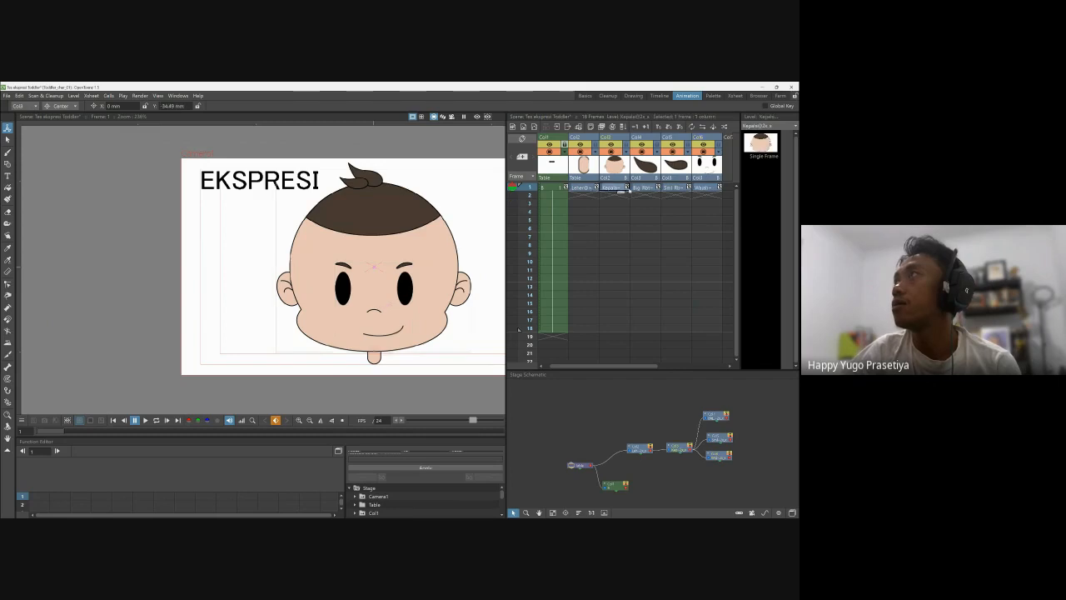
left_click(650, 188)
left_click(680, 189)
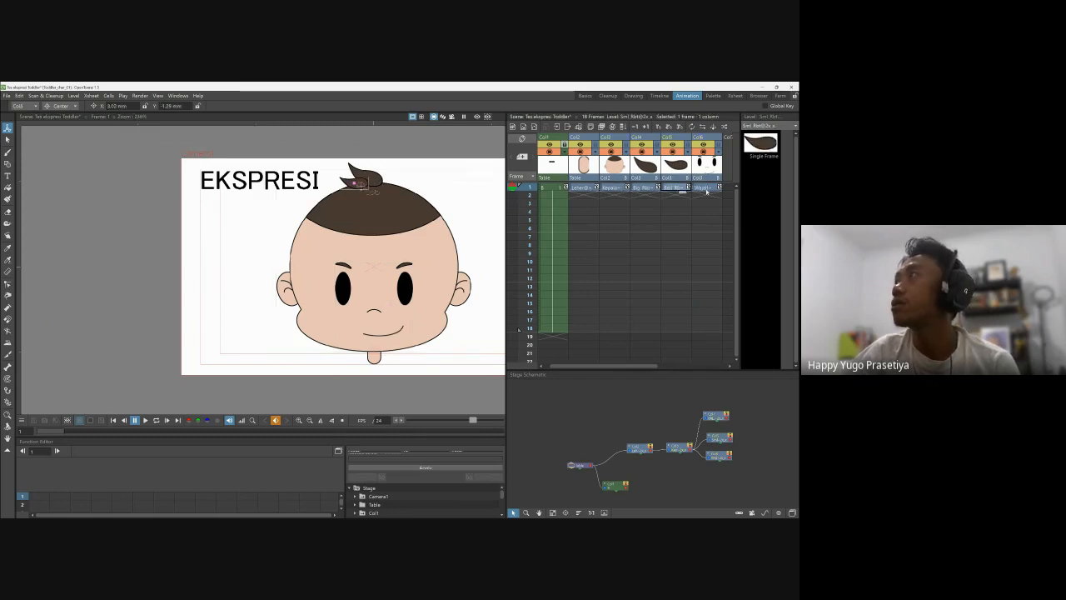
left_click(704, 202)
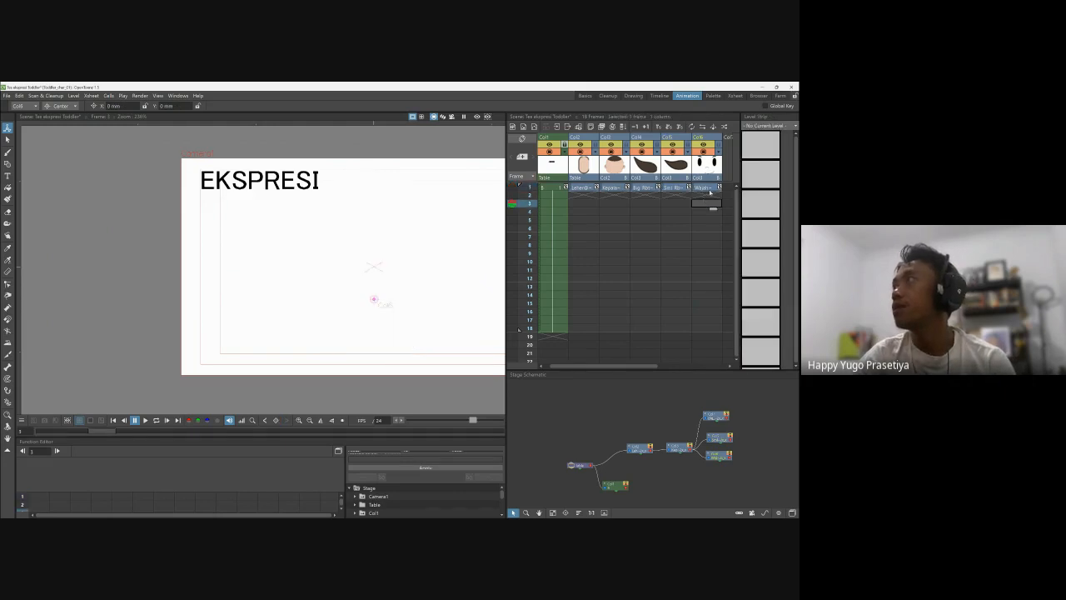
left_click(712, 189)
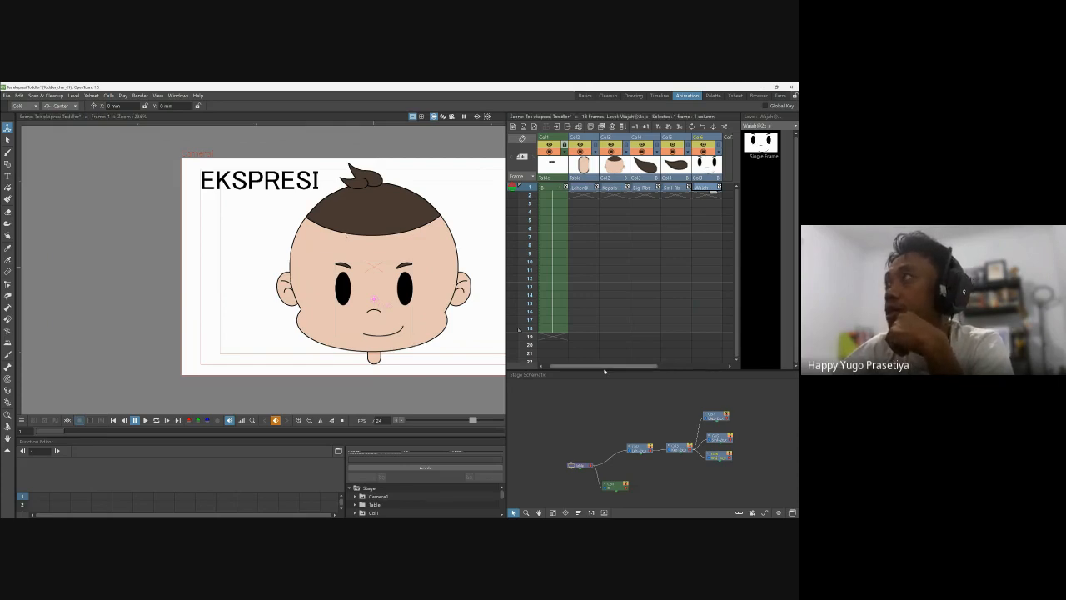
left_click_drag(605, 367, 624, 368)
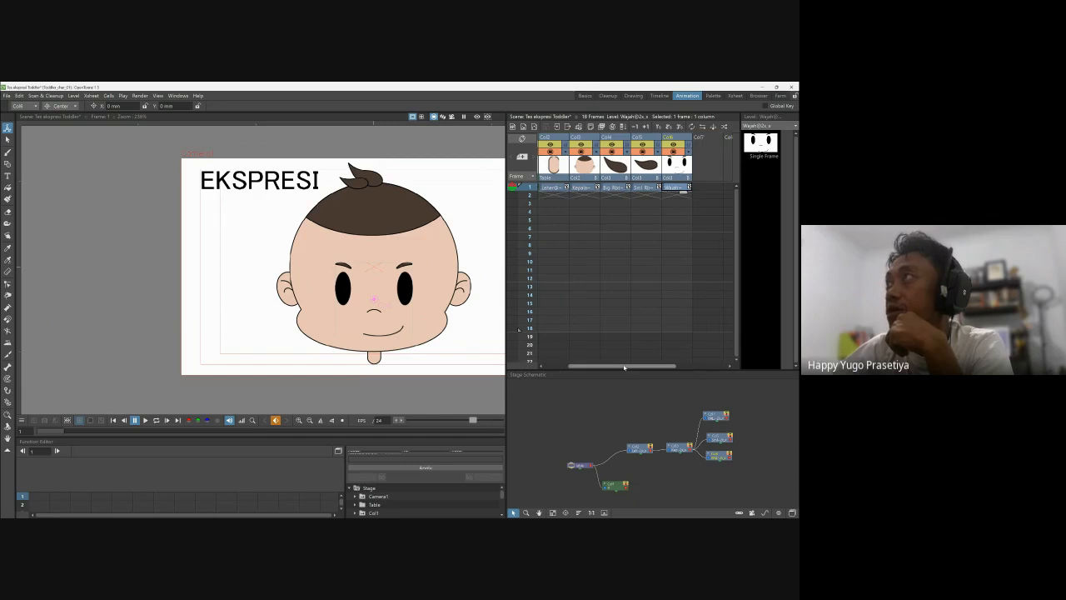
left_click(704, 186)
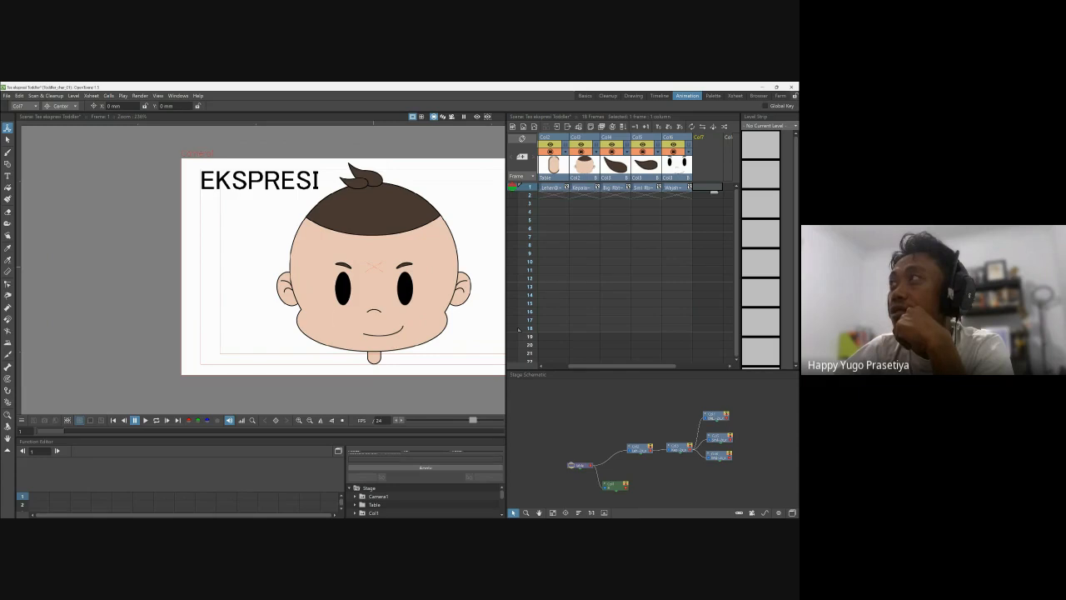
key("alt+n")
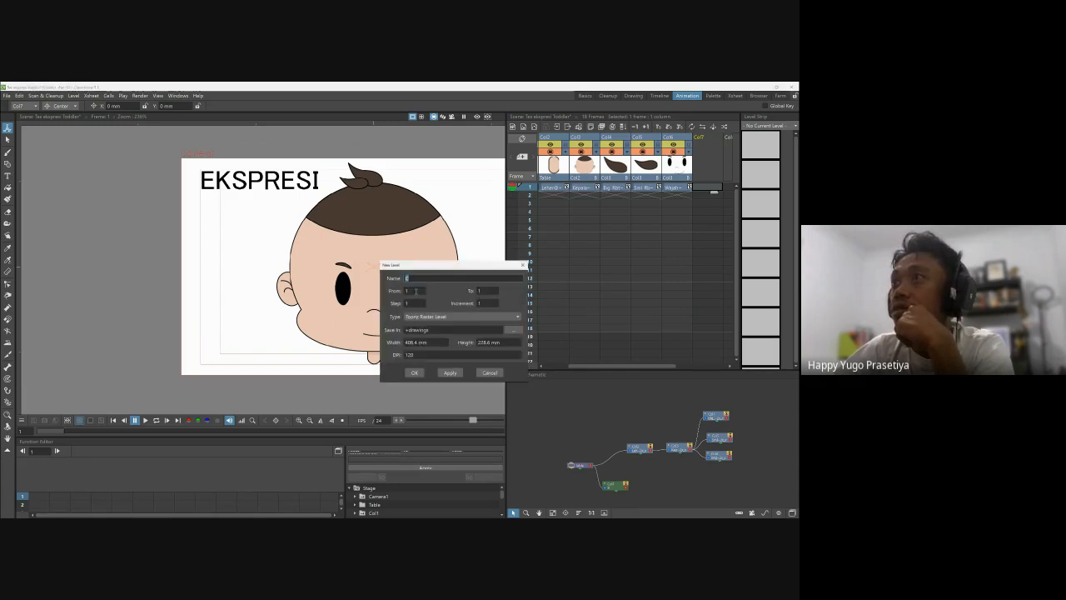
left_click(417, 375)
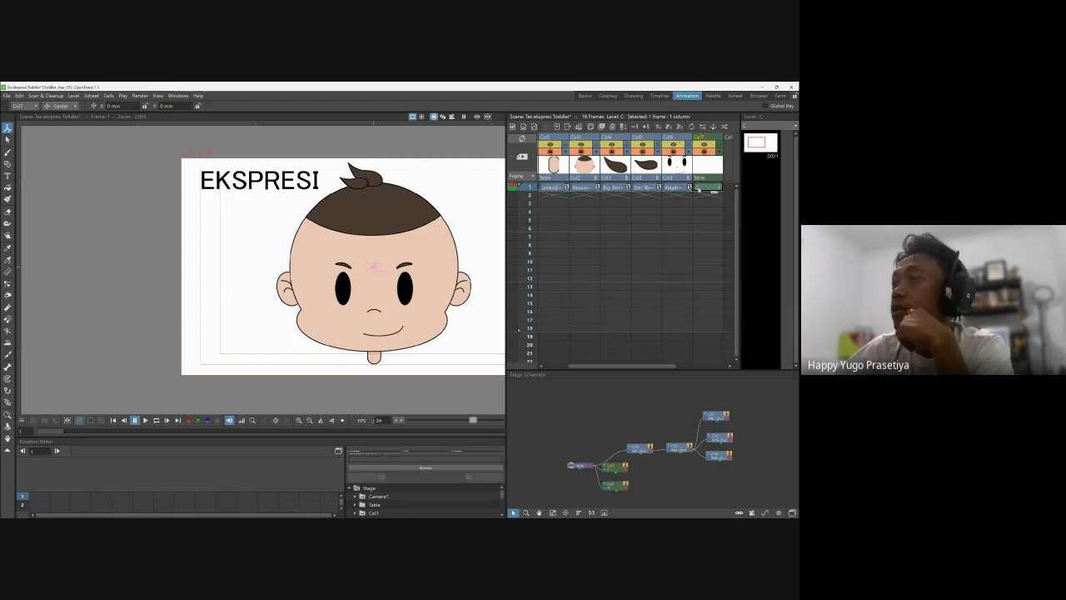
key("Delete")
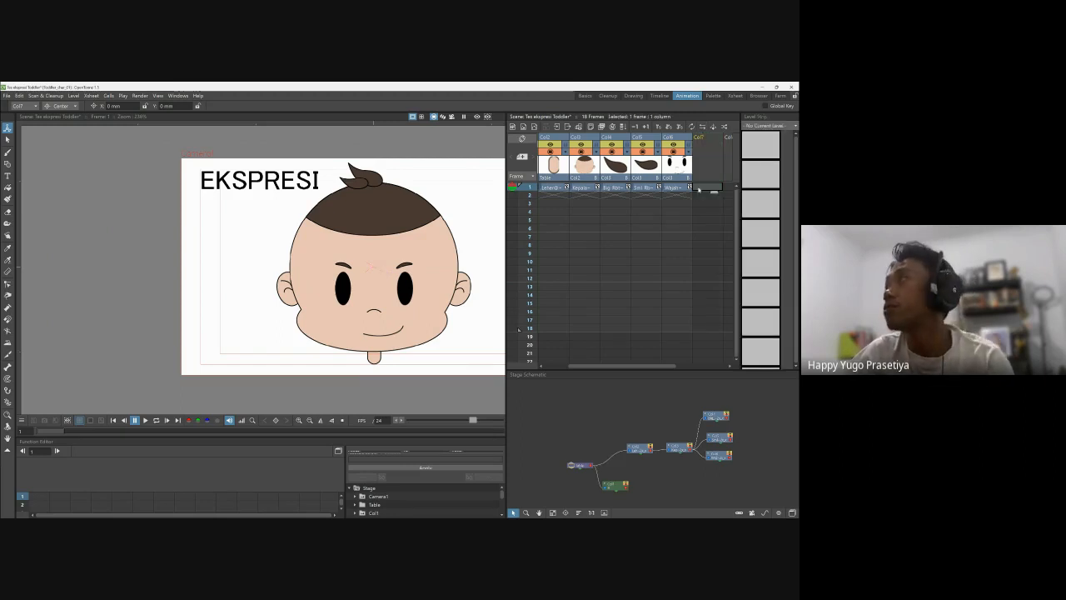
Step: Create a new vector level in the empty column after the face column and make the face column semi-transparent for tracing
key("alt+n")
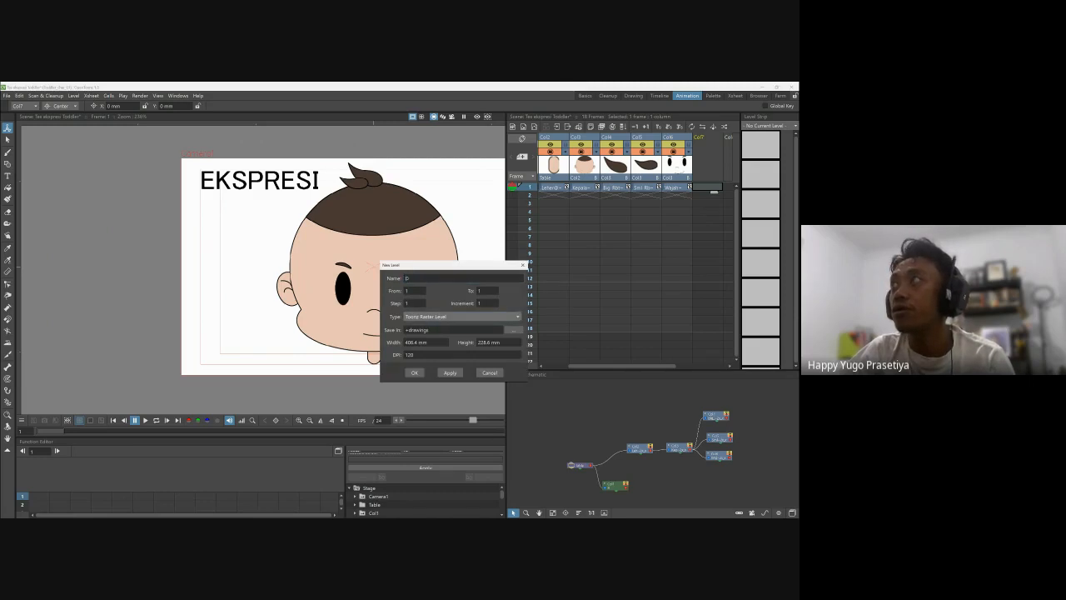
left_click(423, 327)
left_click(411, 374)
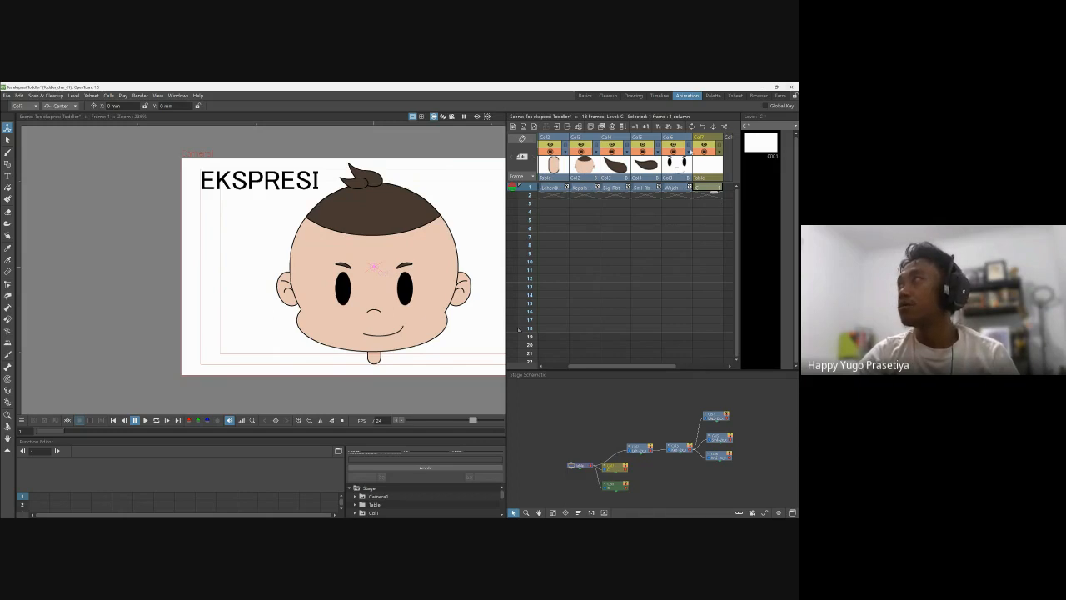
left_click(689, 155)
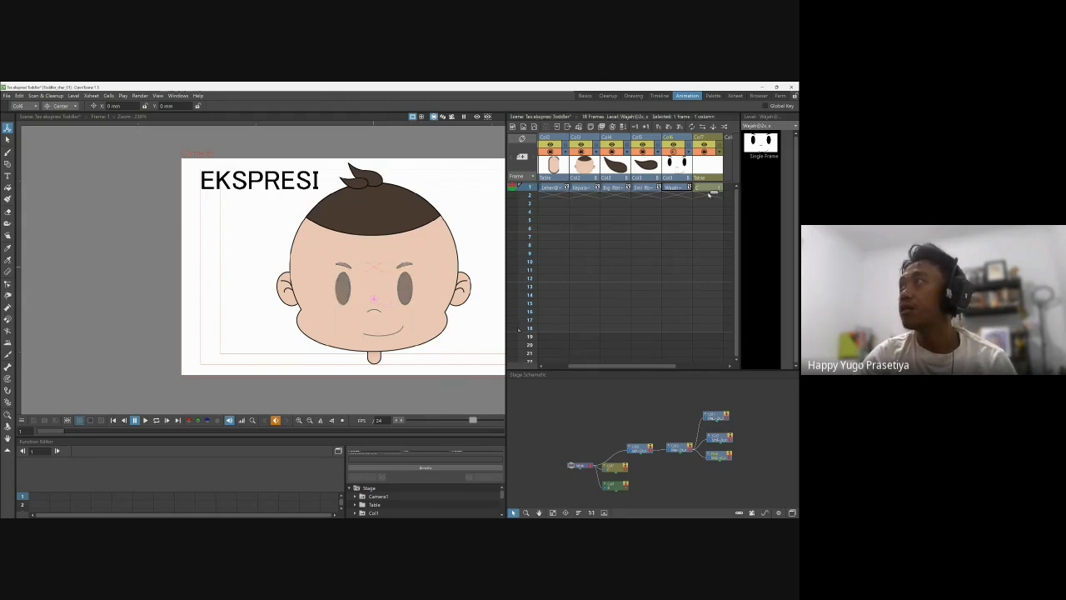
left_click(709, 190)
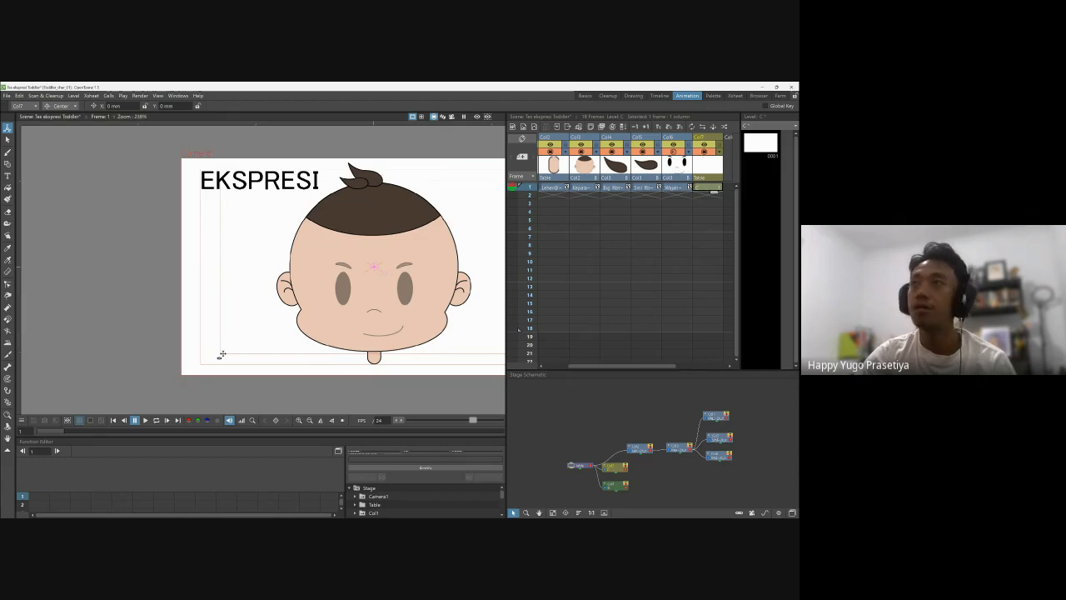
Step: Draw a circle over the left-hand eye on the new vector level with the Geometric tool's Ellipse shape
scroll(377, 283, "up", 5)
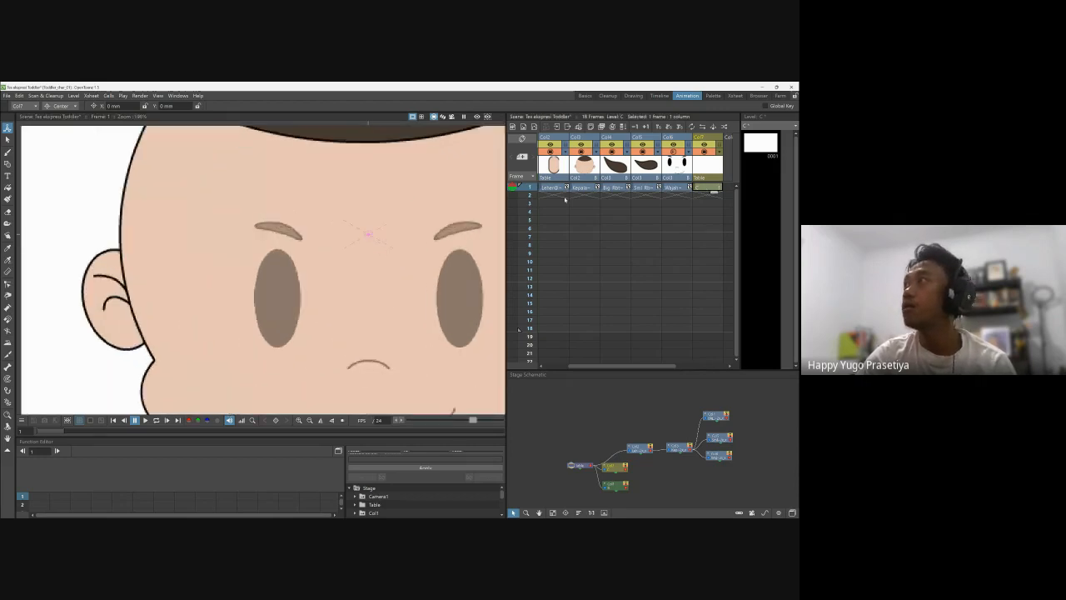
key("space")
left_click_drag(405, 303, 335, 292)
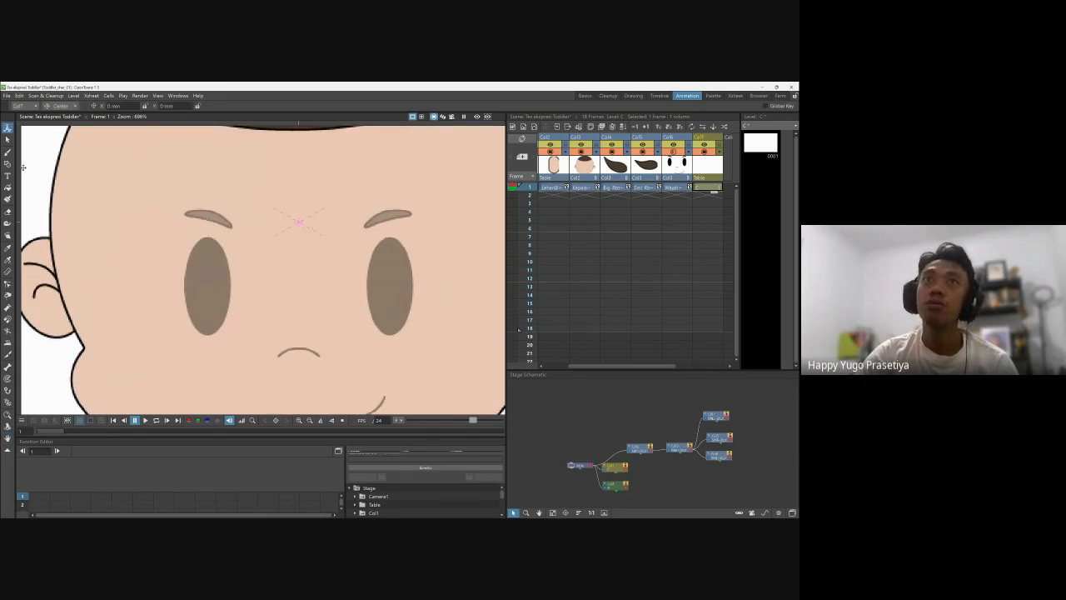
key("g")
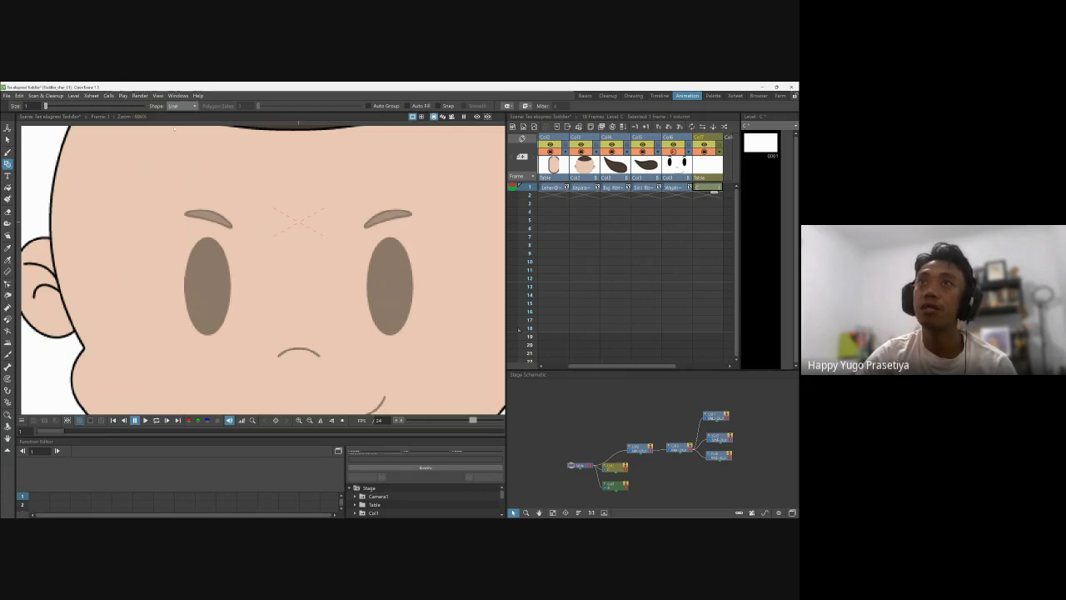
key("e")
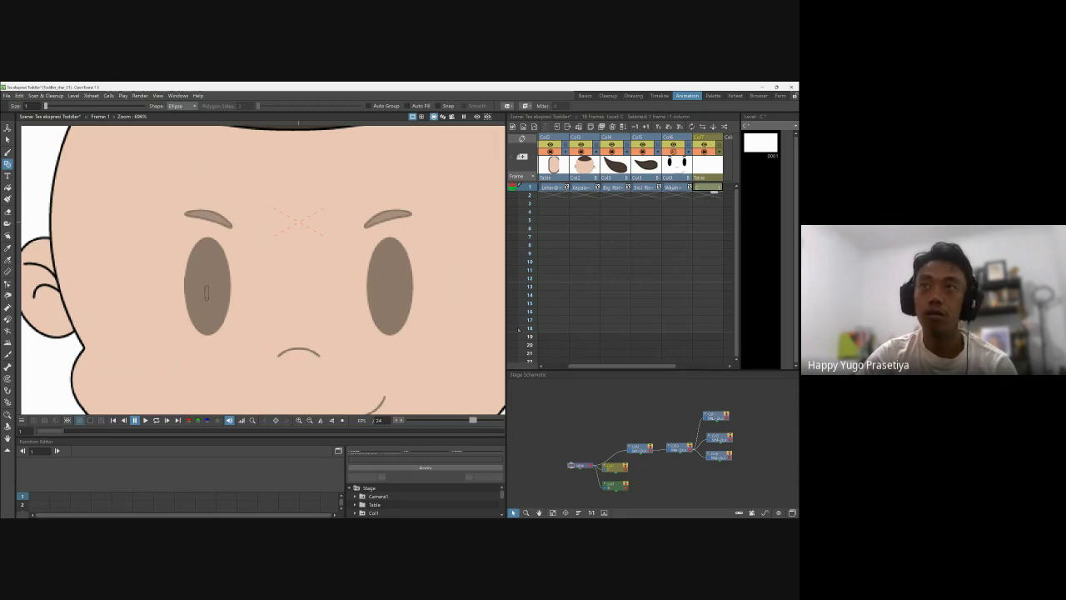
left_click_drag(206, 291, 231, 311)
Step: Stretch the circle to about 89% horizontally and 200% vertically so its outline fits the left-hand eye
left_click(7, 139)
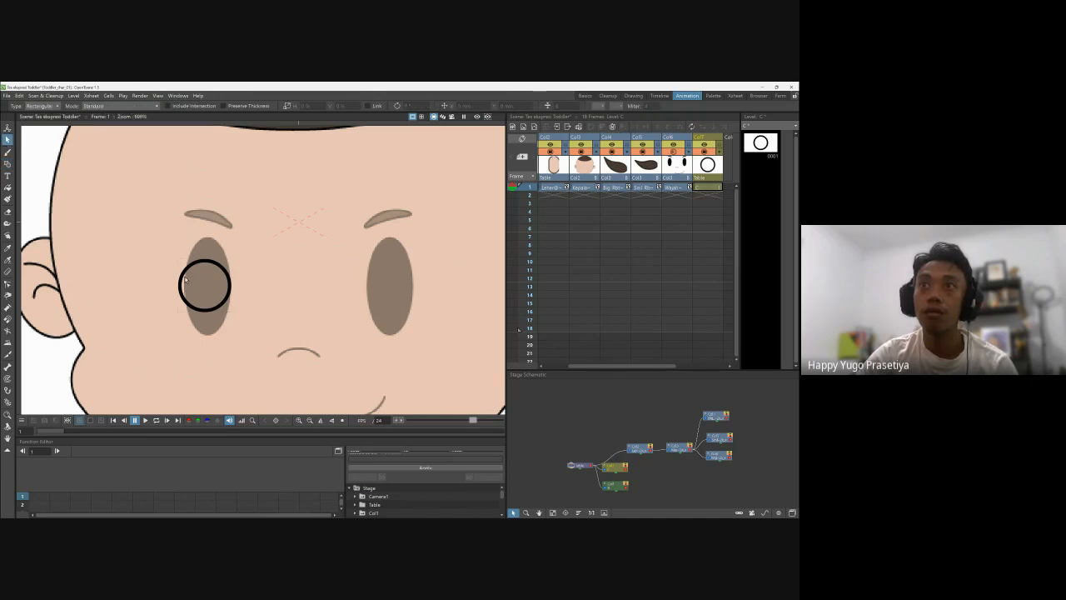
left_click(185, 280)
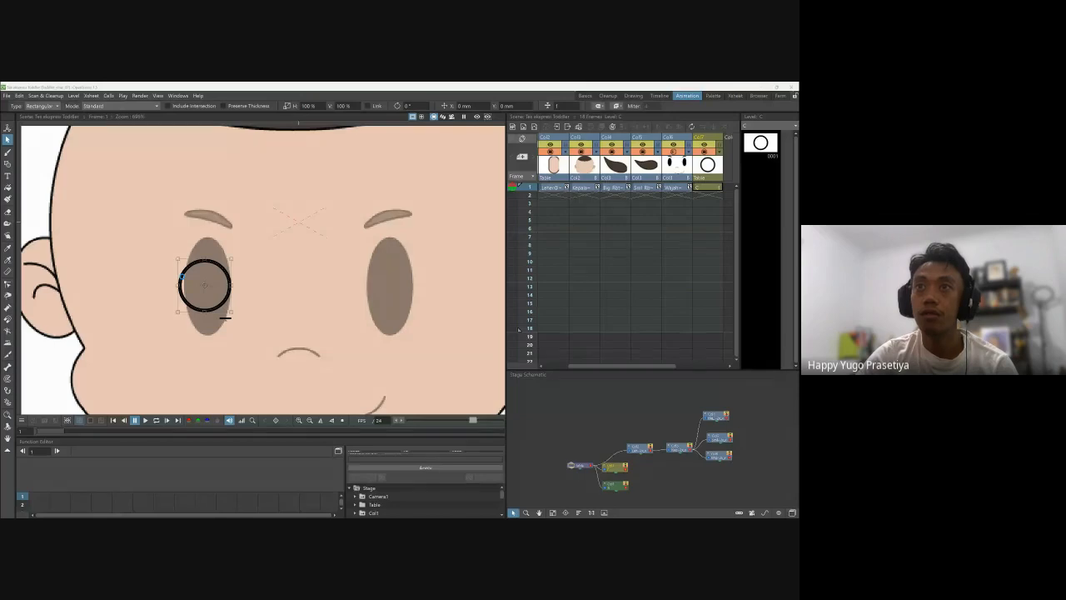
left_click_drag(179, 285, 208, 233)
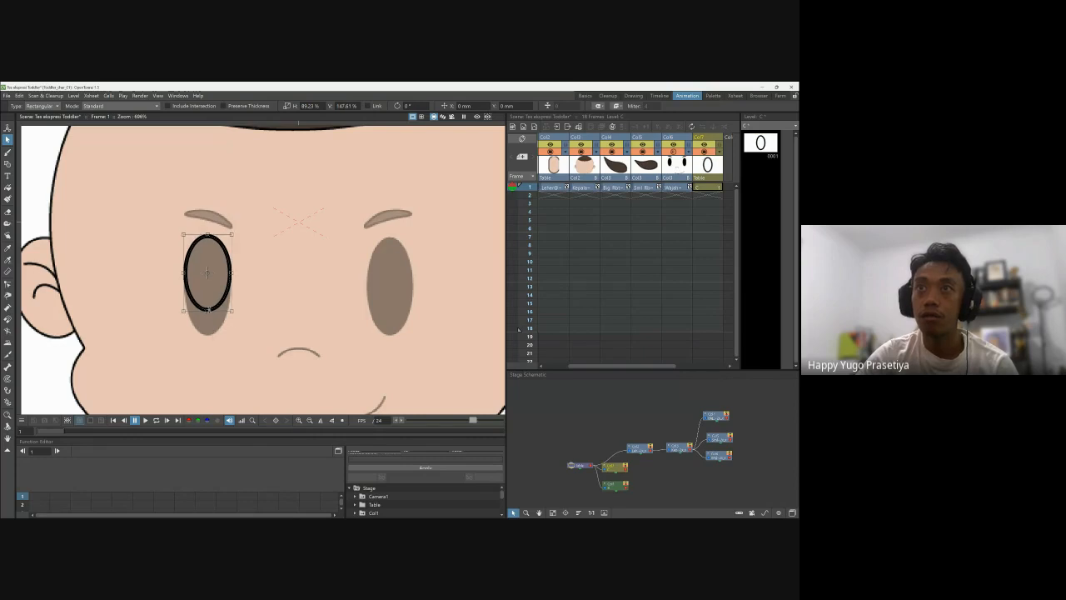
left_click_drag(207, 309, 208, 337)
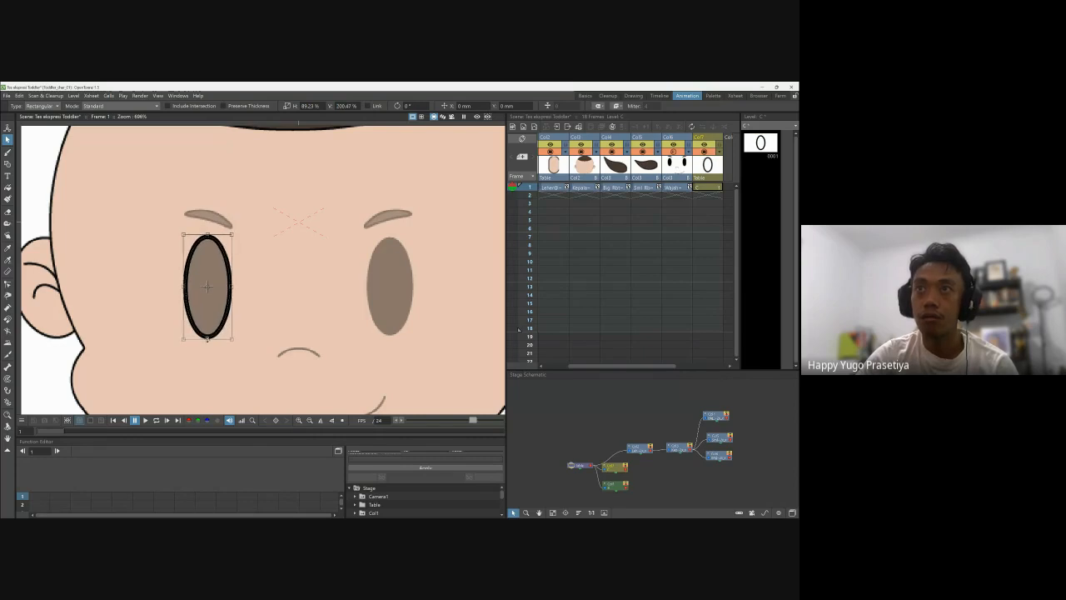
left_click(240, 339)
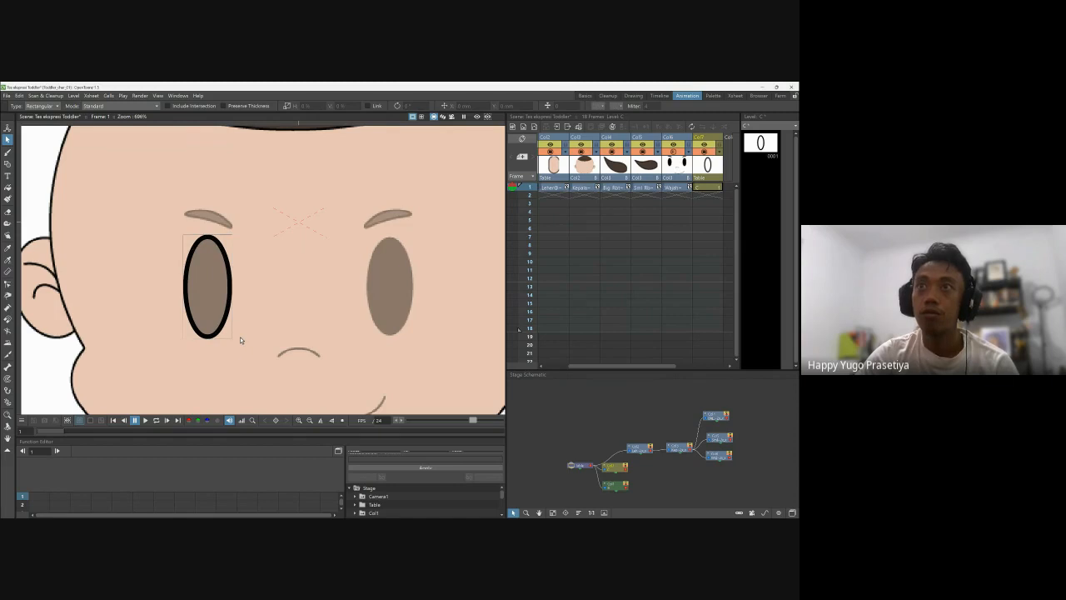
Step: Place a copy of the eye ellipse over the left-hand eyebrow, rotated 90° and flattened to the brow's size
left_click(220, 309)
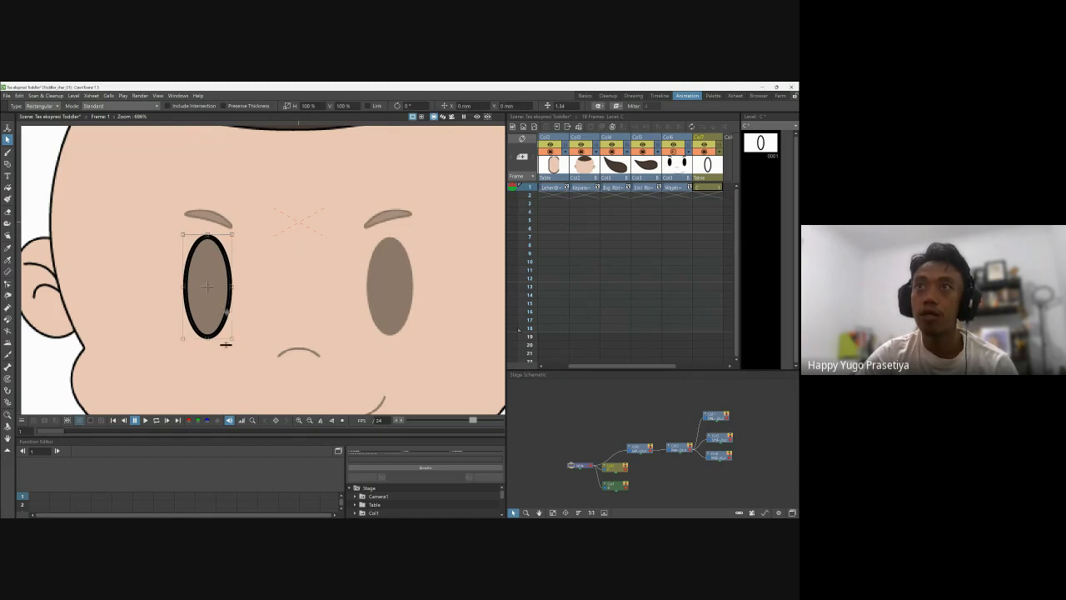
left_click_drag(226, 313, 237, 229)
key("ctrl+z")
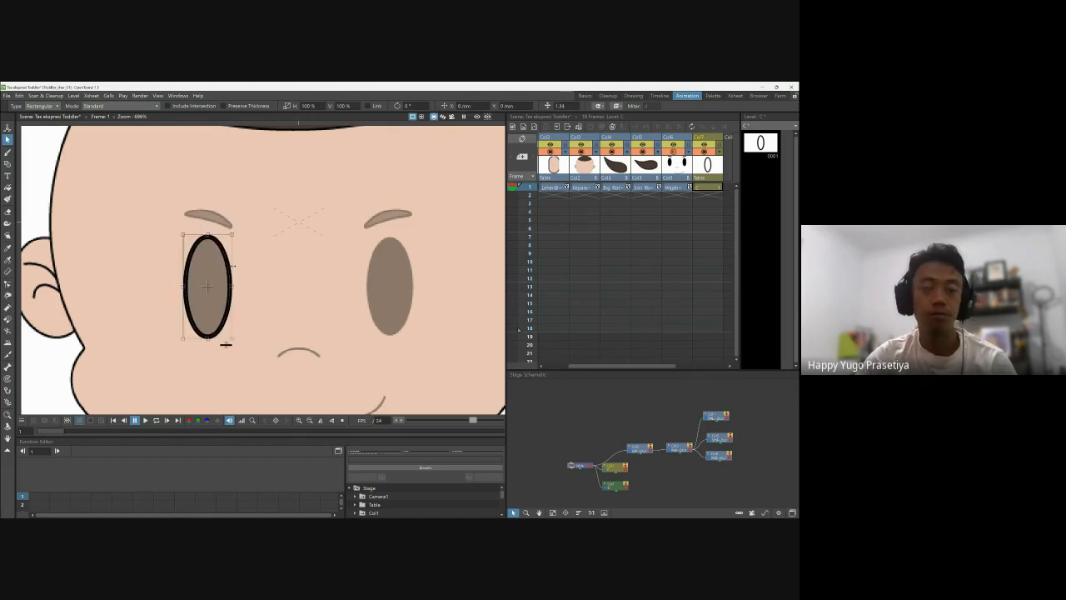
key("ctrl+v")
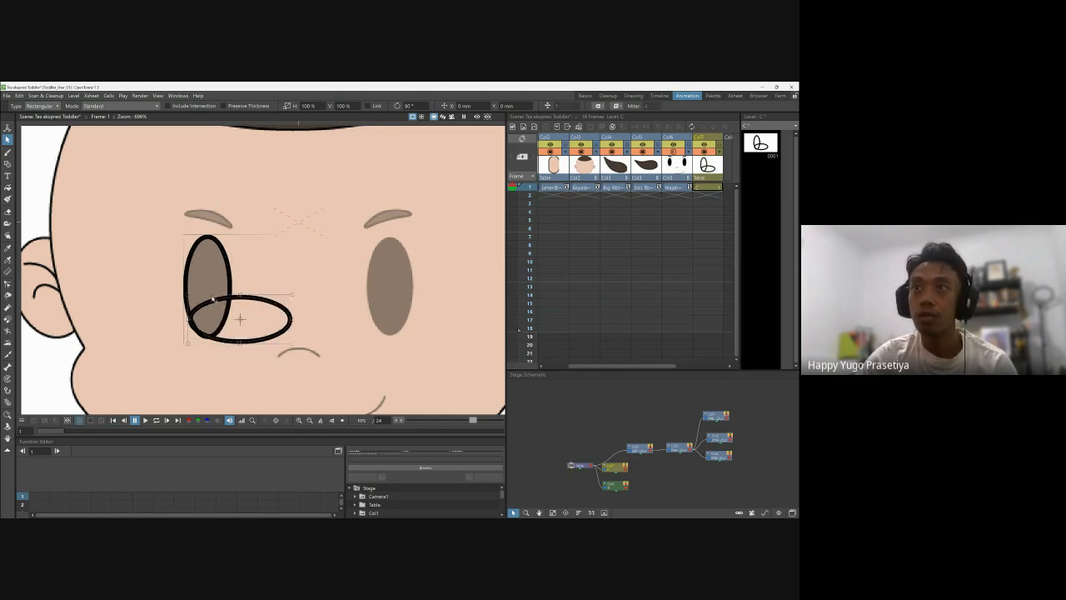
left_click_drag(240, 318, 234, 210)
left_click_drag(153, 210, 209, 215)
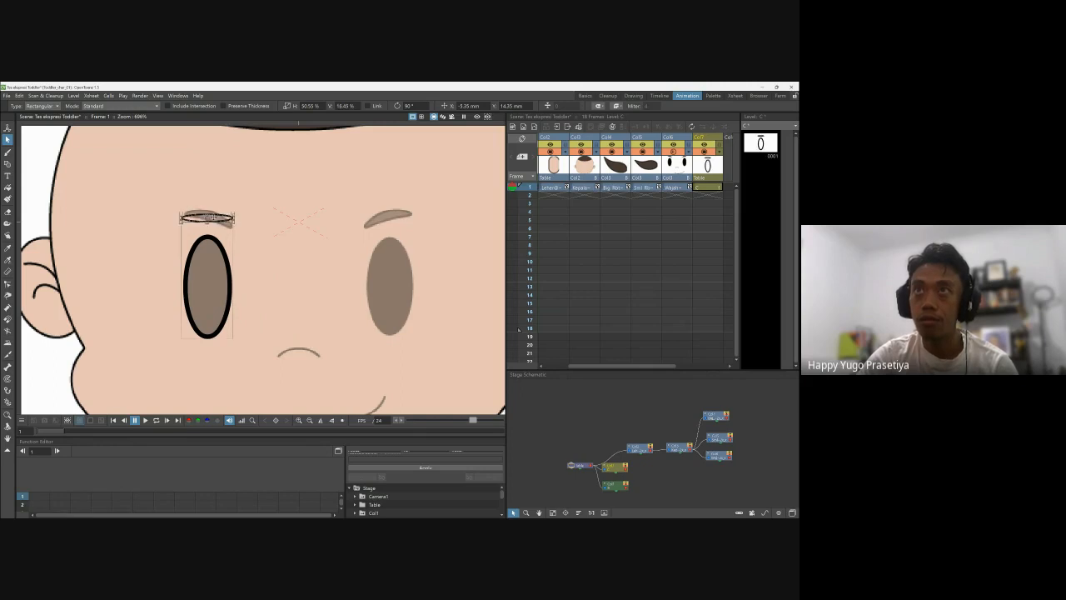
scroll(210, 206, "up", 3)
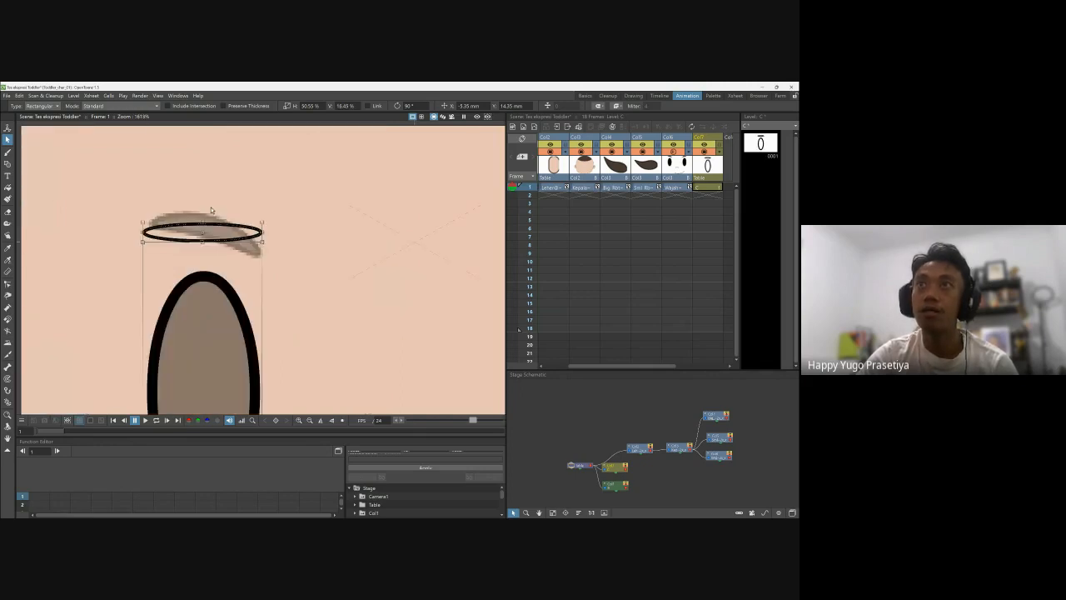
scroll(211, 207, "up", 1)
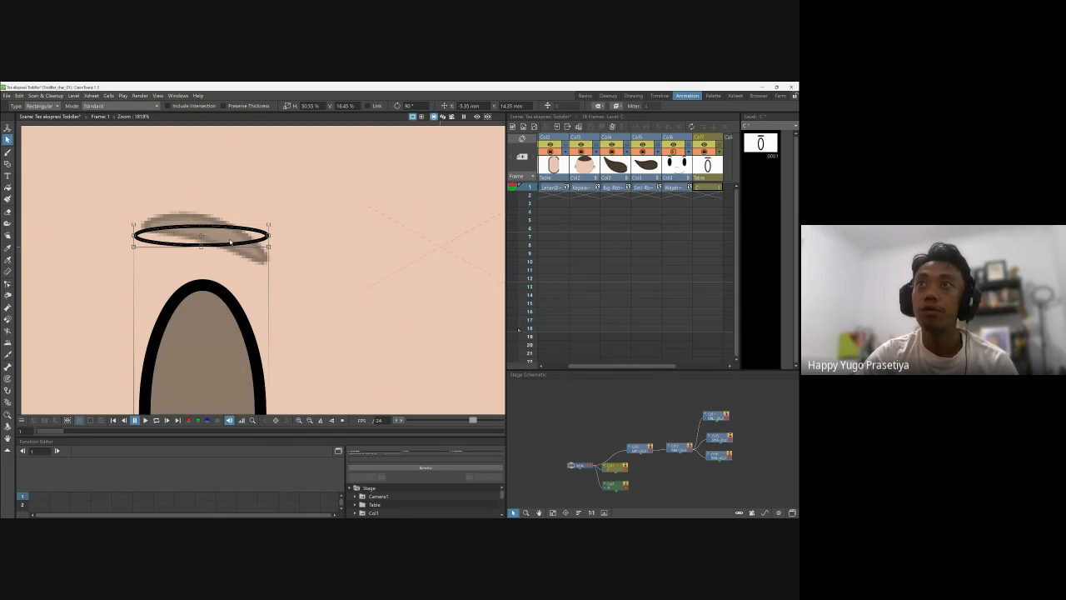
left_click_drag(230, 242, 253, 241)
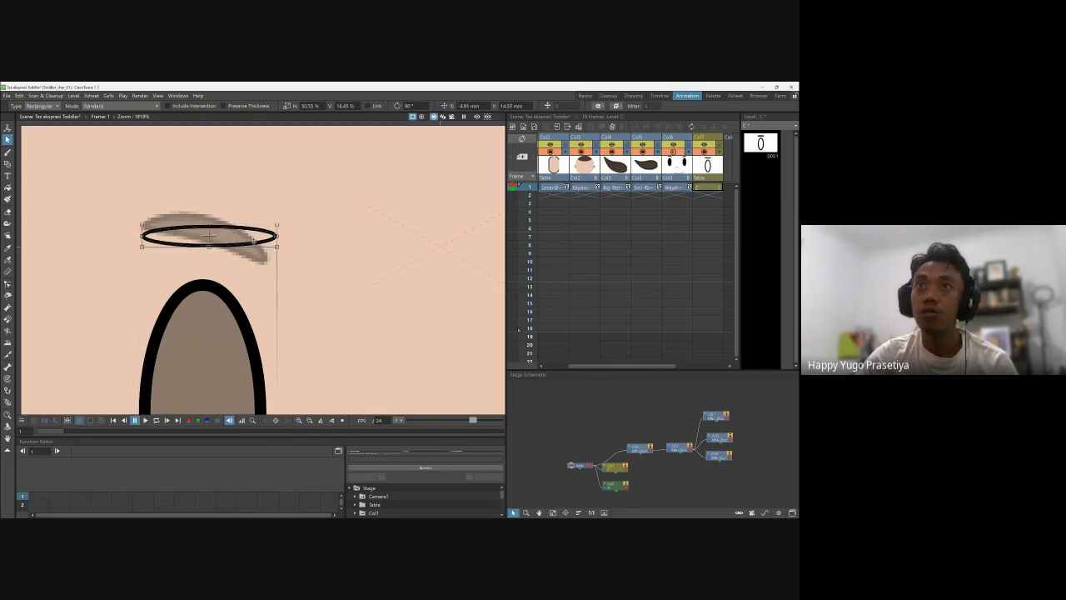
Step: Reshape the flattened ellipse's control points and handles so its outline follows the curve of the left-hand eyebrow
left_click(8, 284)
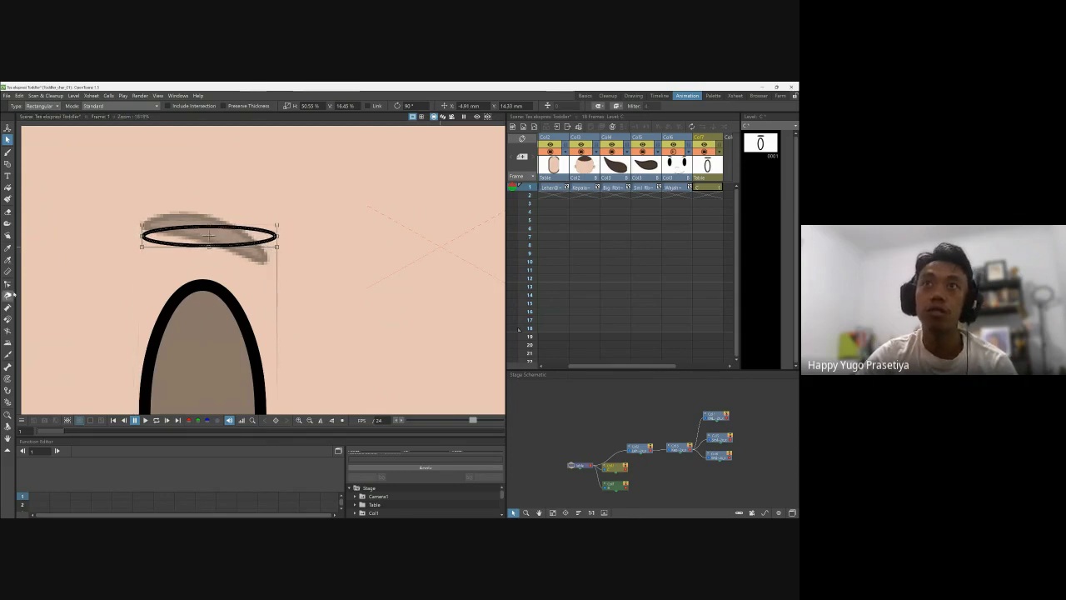
left_click(183, 227)
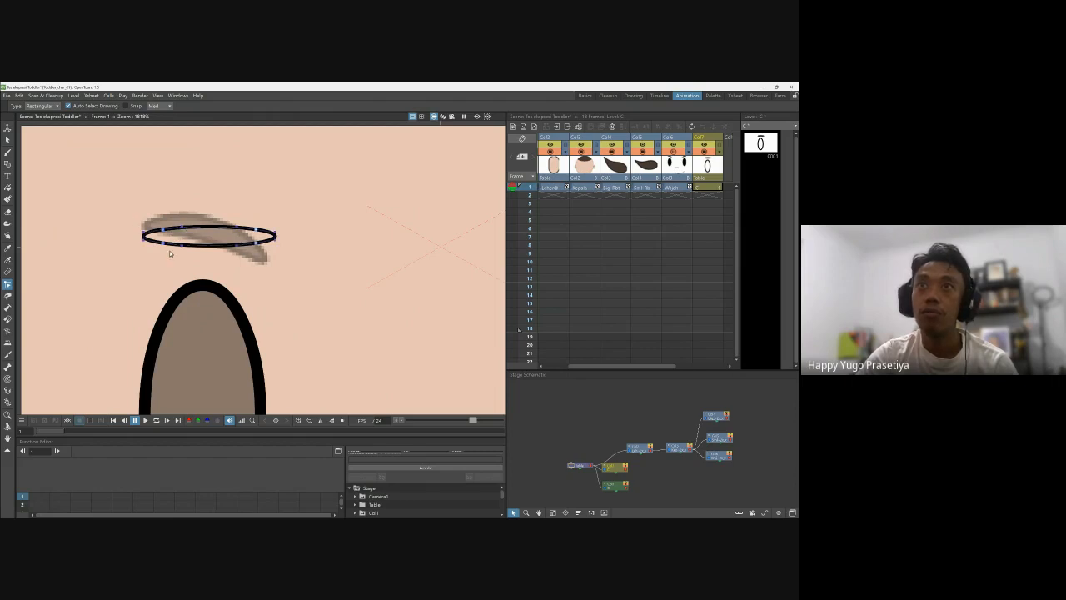
left_click_drag(163, 244, 163, 233)
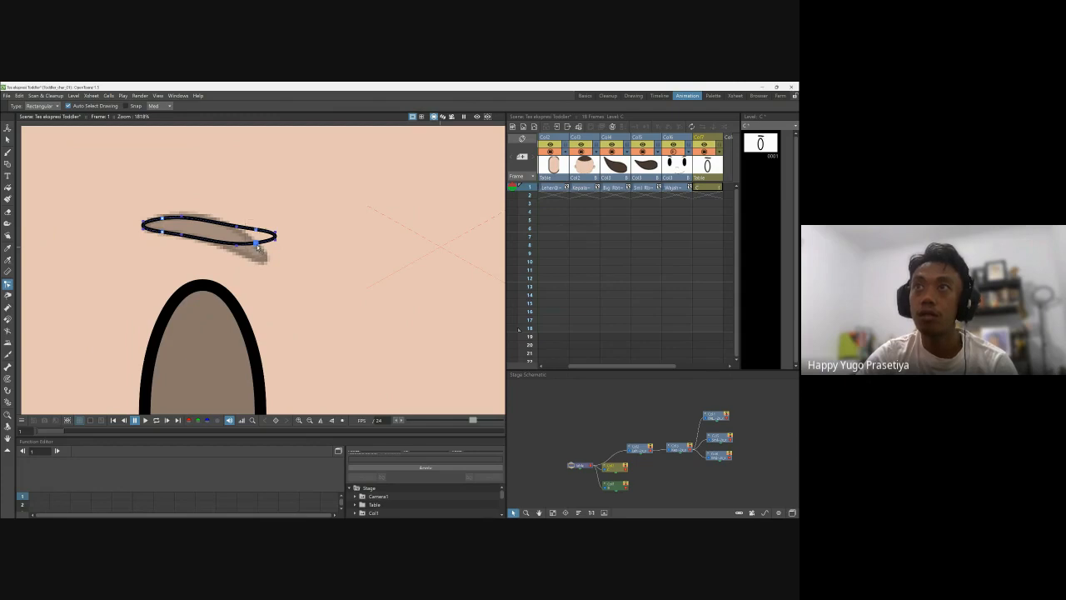
left_click_drag(256, 245, 231, 226)
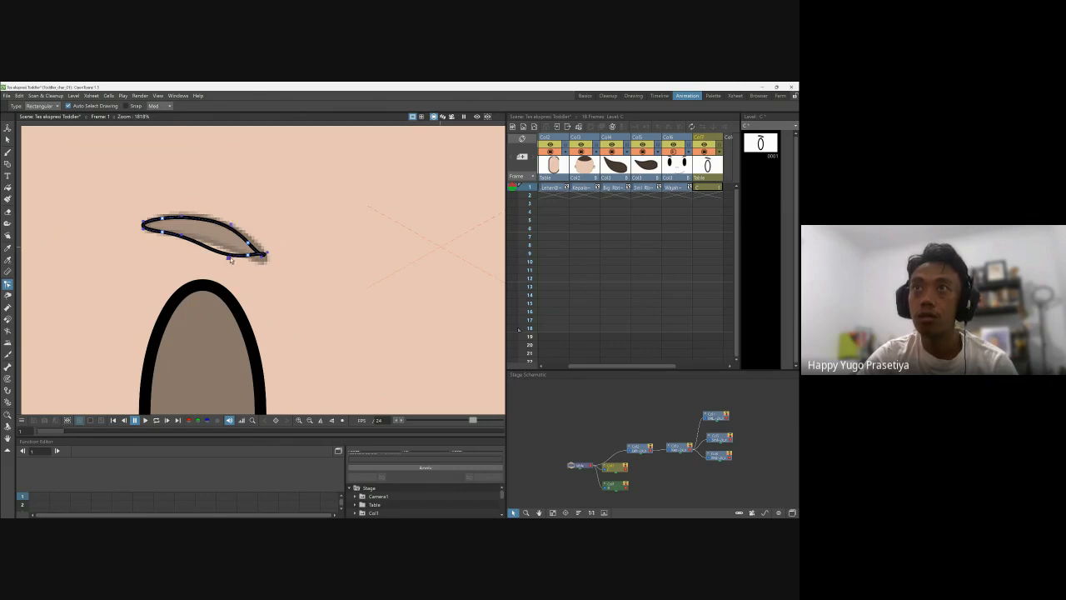
left_click_drag(230, 259, 247, 237)
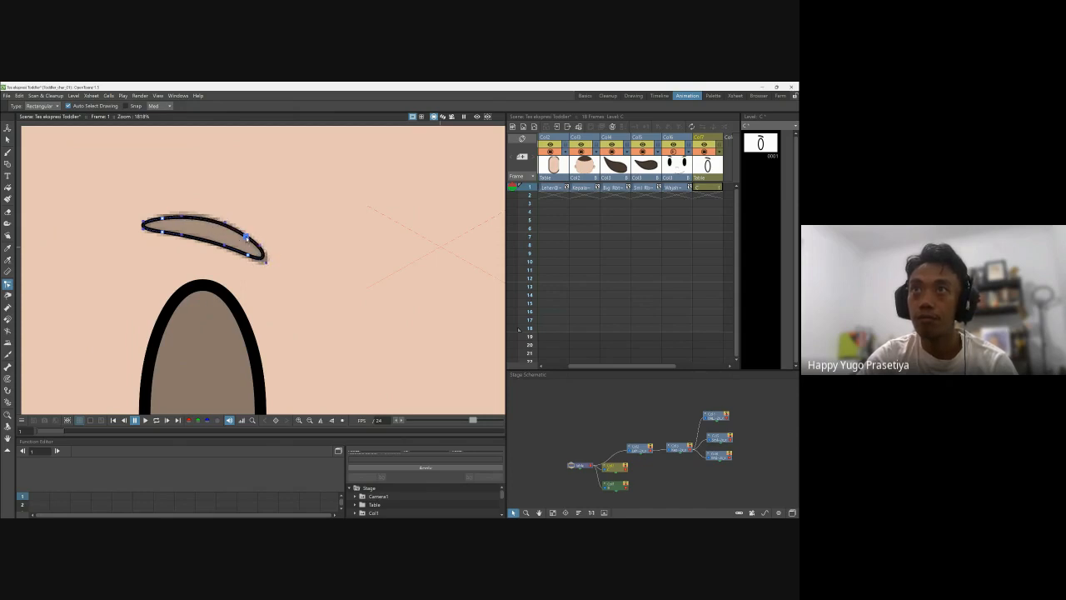
Step: Set the outline thickness of the left-hand eye ellipse to 0.5
scroll(283, 237, "down", 3)
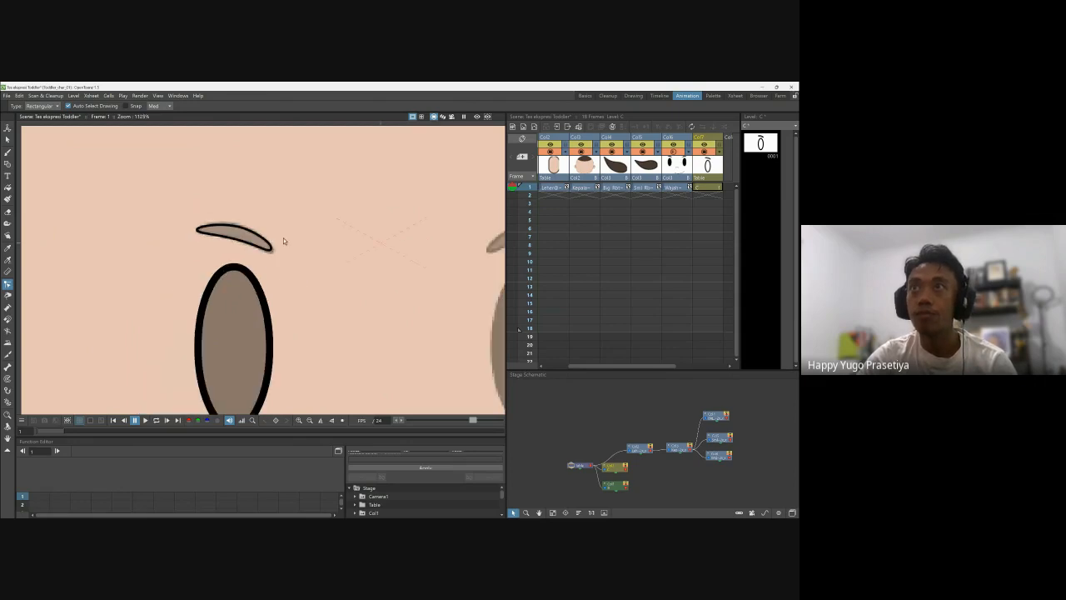
scroll(294, 256, "down", 1)
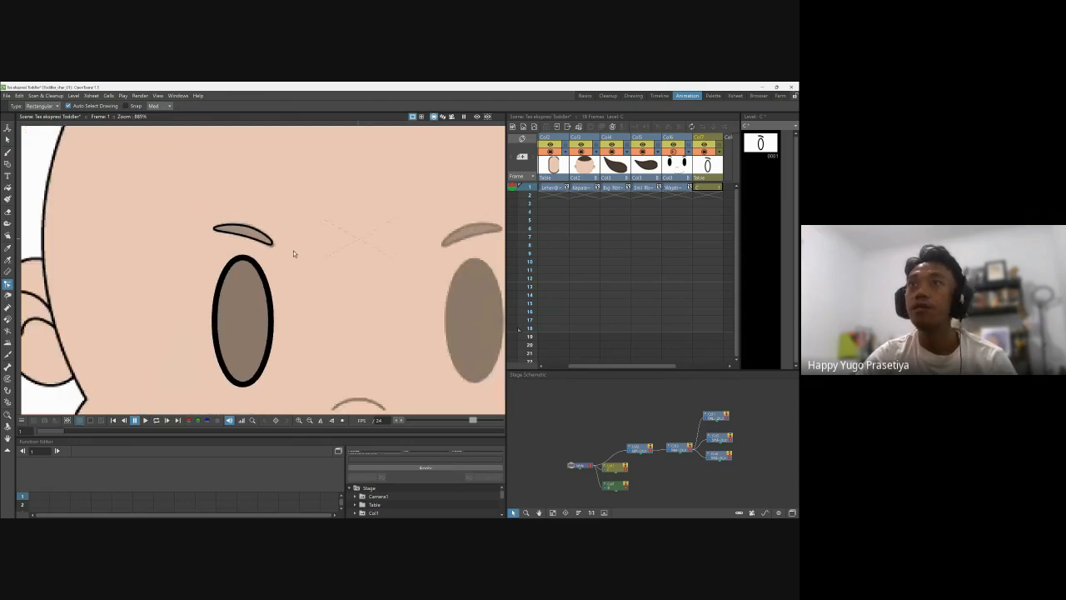
scroll(294, 249, "up", 1)
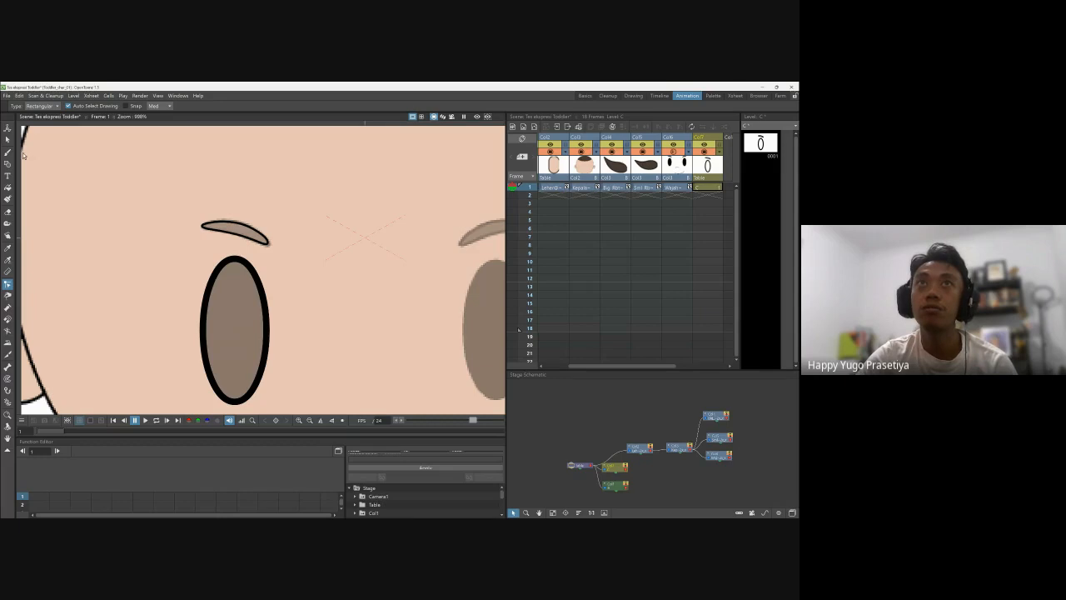
left_click(9, 139)
left_click(258, 278)
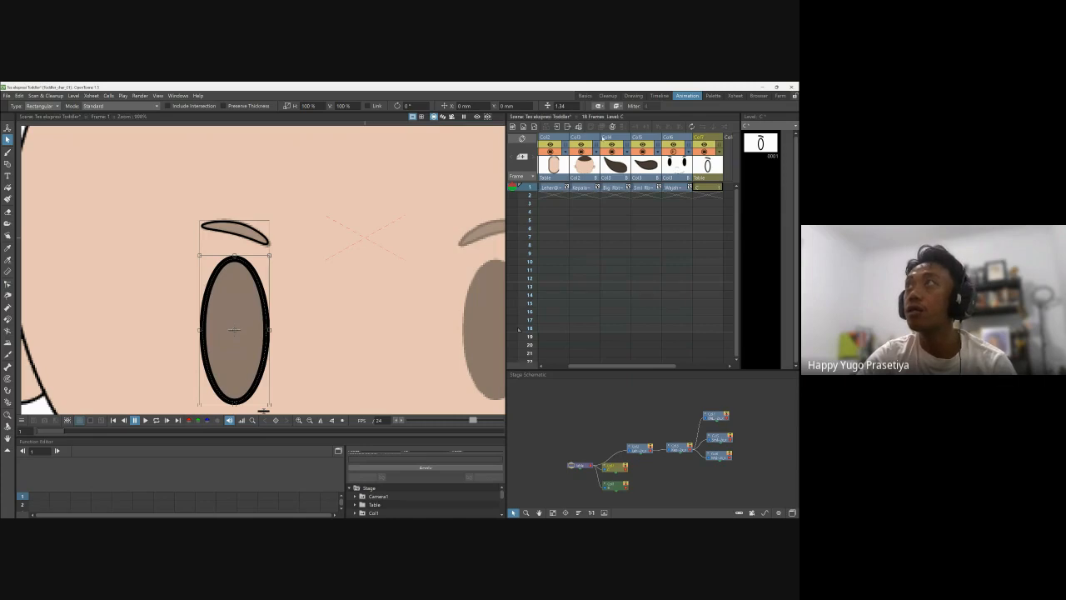
left_click(560, 105)
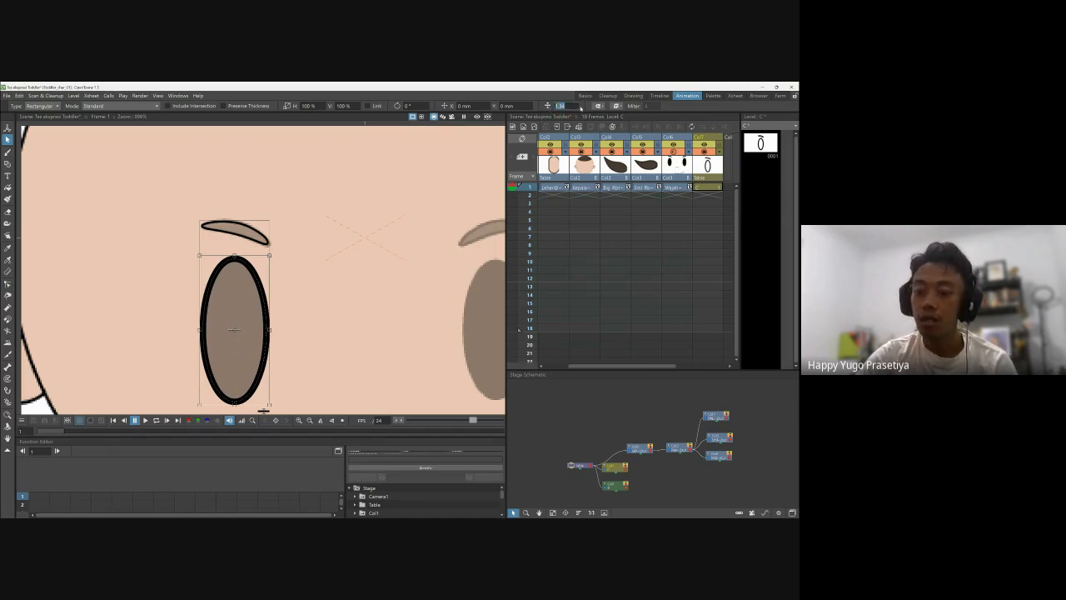
type("0")
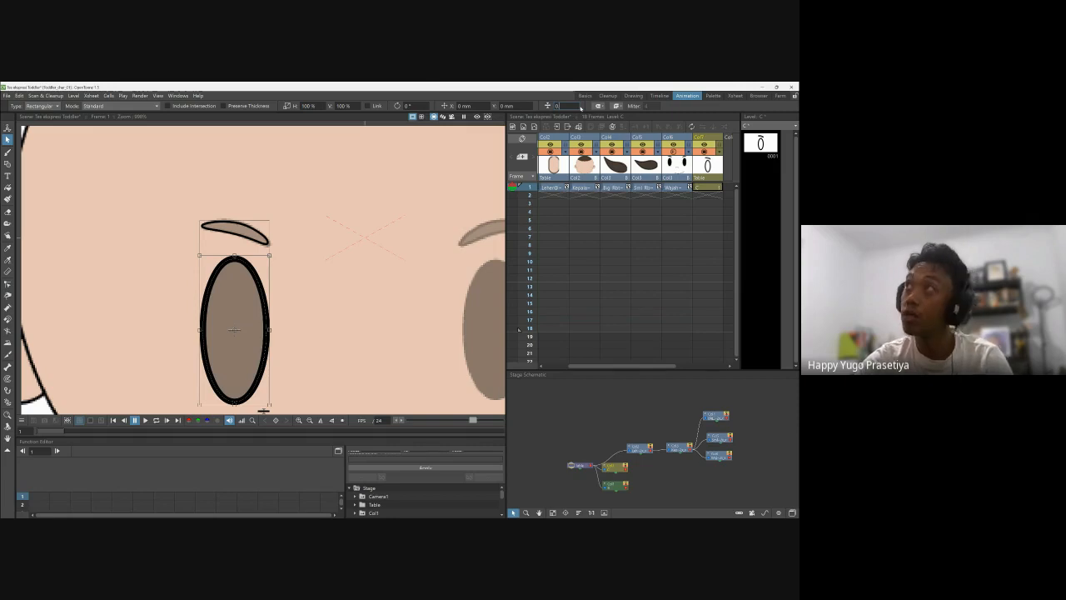
type(".5")
key("Return")
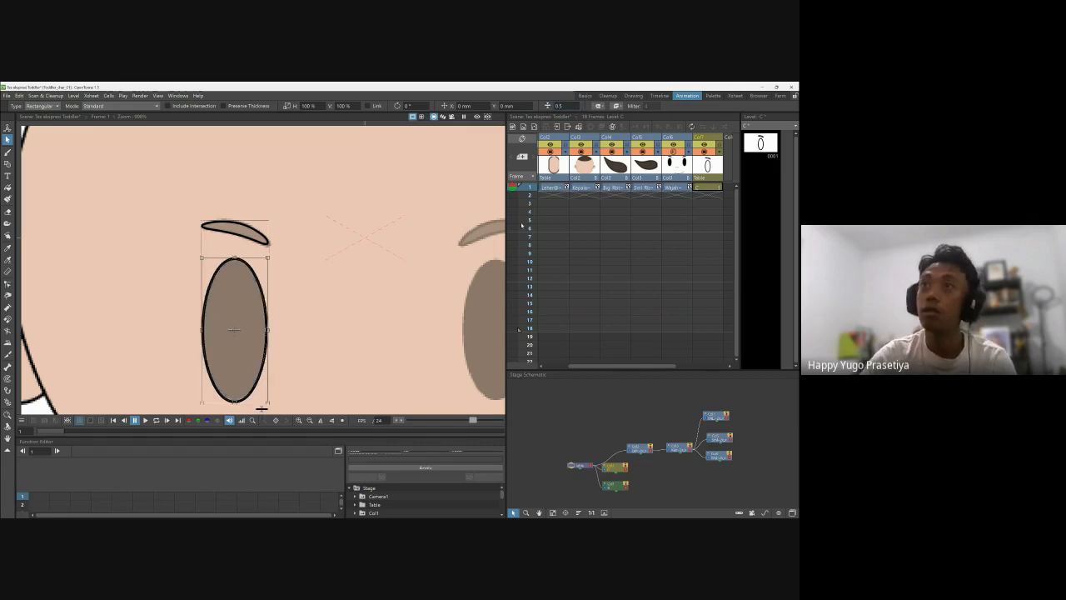
Step: Set the outline thickness of the left-hand eyebrow shape to 0.5
left_click(233, 237)
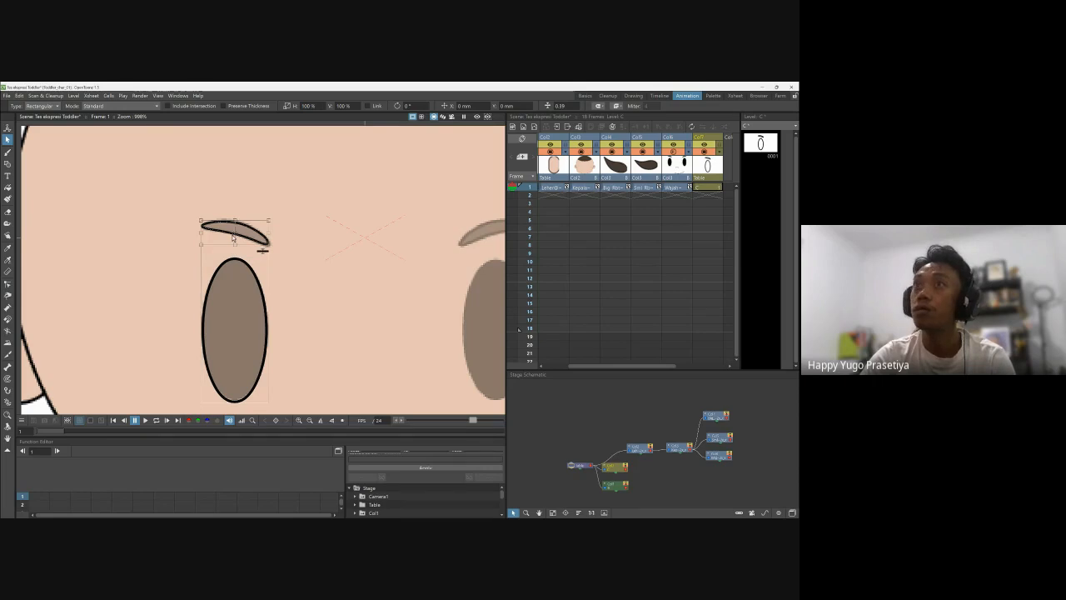
left_click(295, 280)
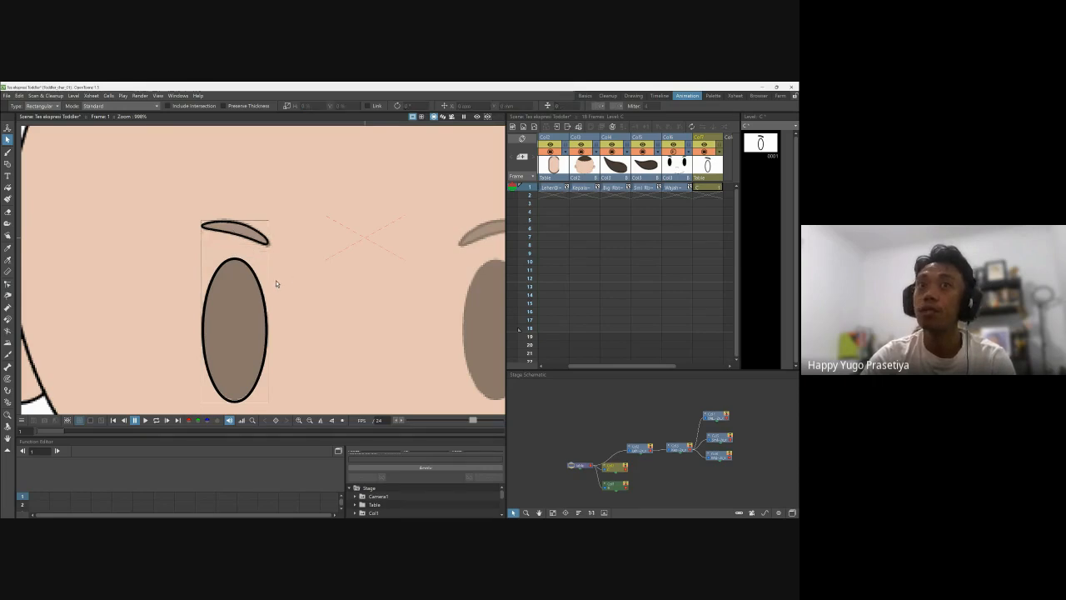
left_click(252, 243)
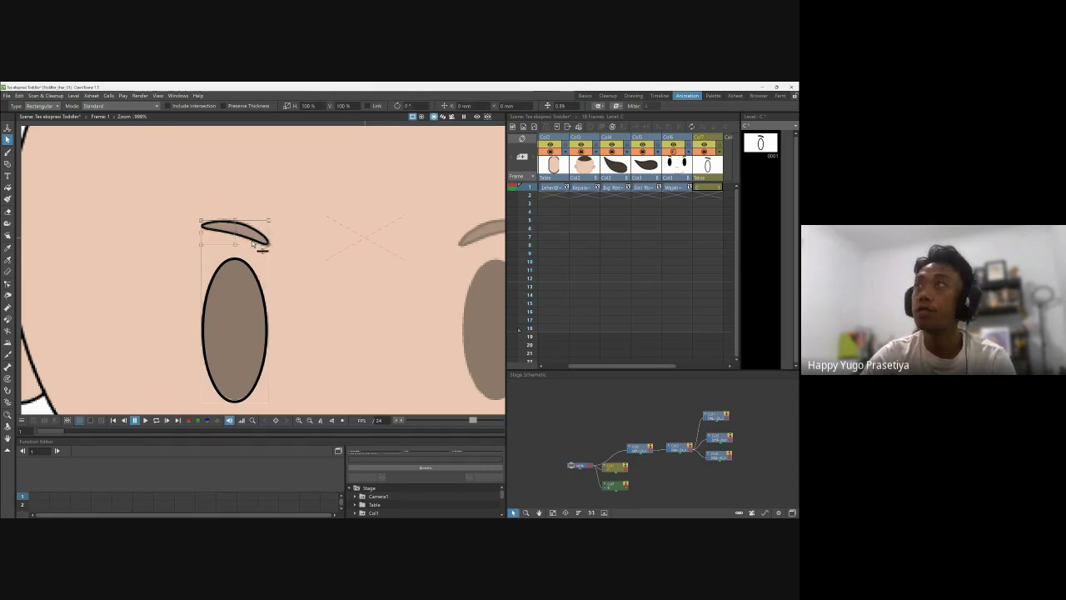
left_click(557, 106)
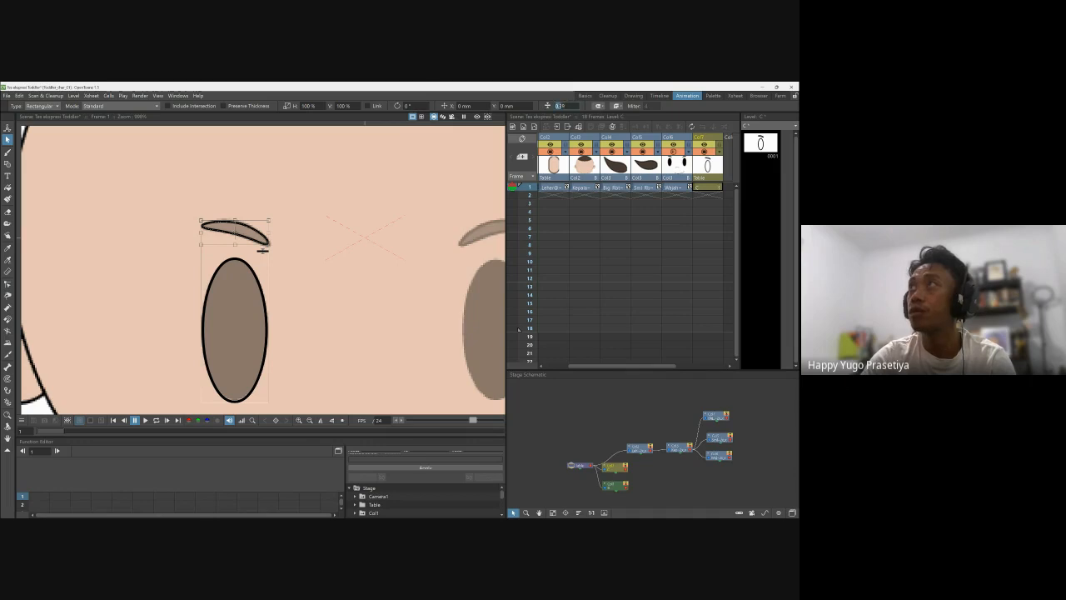
key("BackSpace")
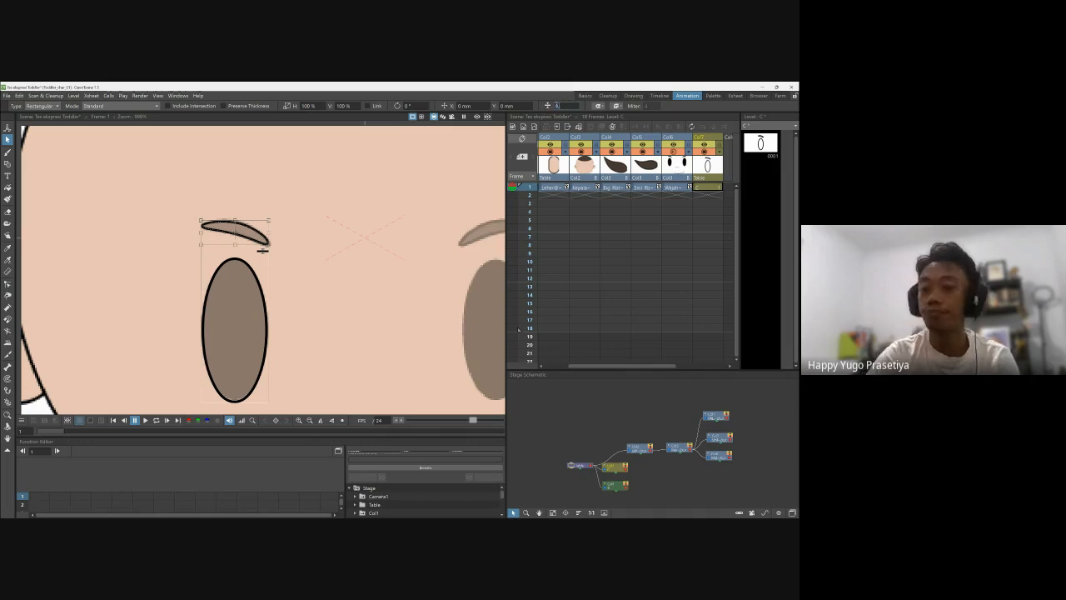
type("0.5")
key("Return")
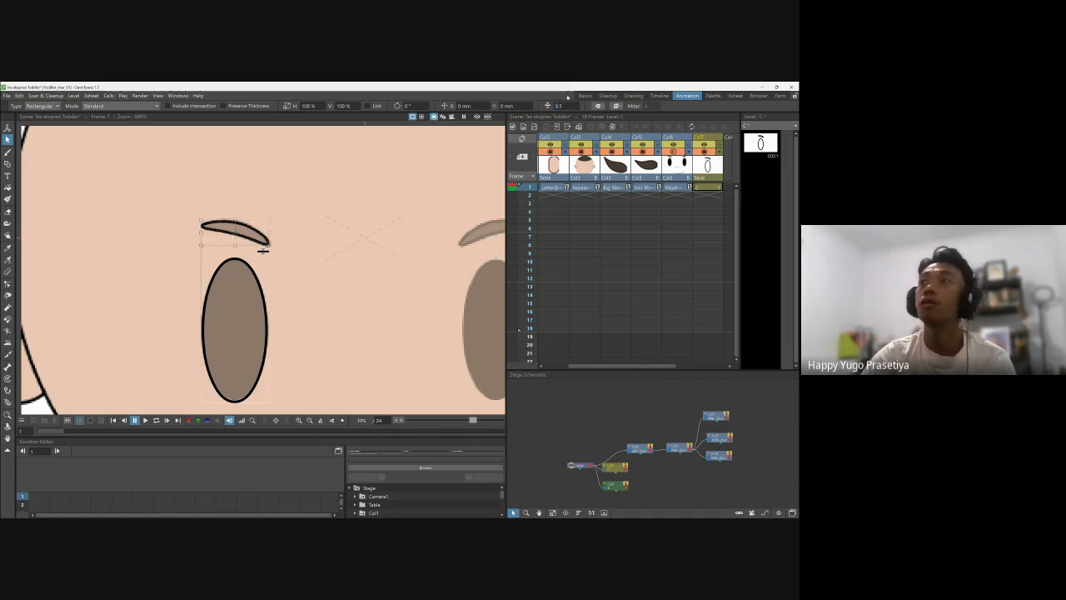
Step: Copy the traced left-hand eye and eyebrow together and place the duplicate over the right-hand eye
scroll(324, 187, "down", 4)
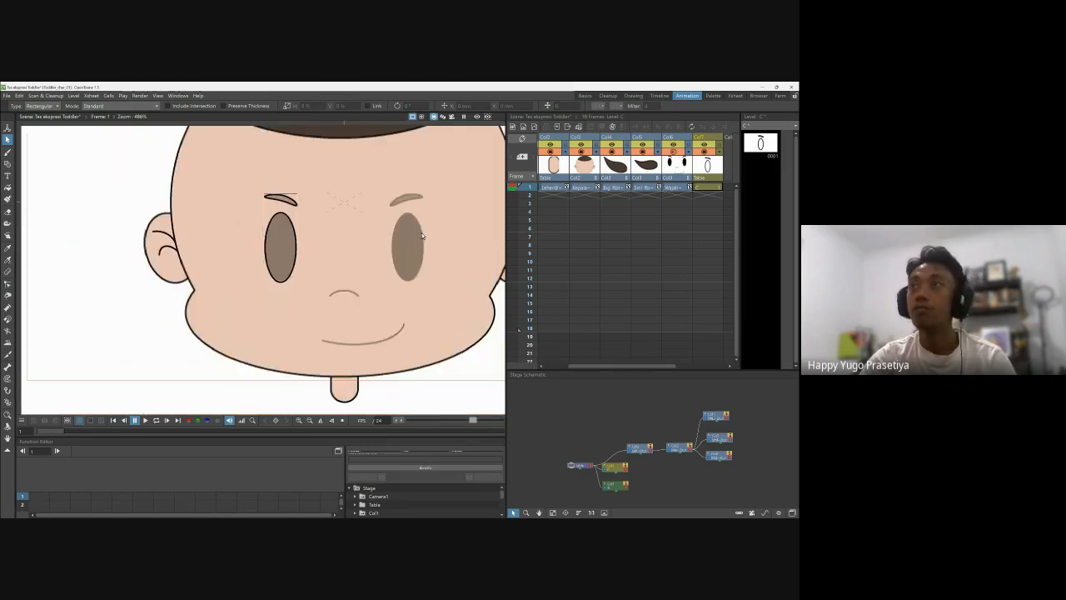
scroll(421, 235, "up", 2)
mouse_move(174, 179)
left_mouse_down()
mouse_move(264, 331)
mouse_move(333, 251)
mouse_move(426, 259)
left_mouse_up()
key("ctrl+c")
key("ctrl+v")
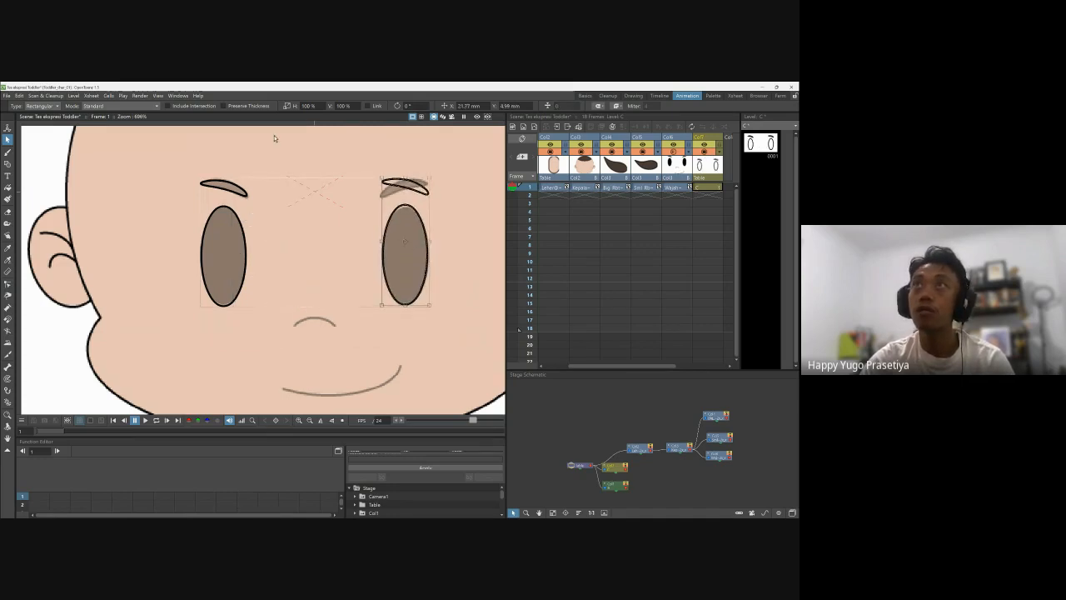
Step: Mirror the copied eye and eyebrow by setting their horizontal scale to -100%
left_click(306, 106)
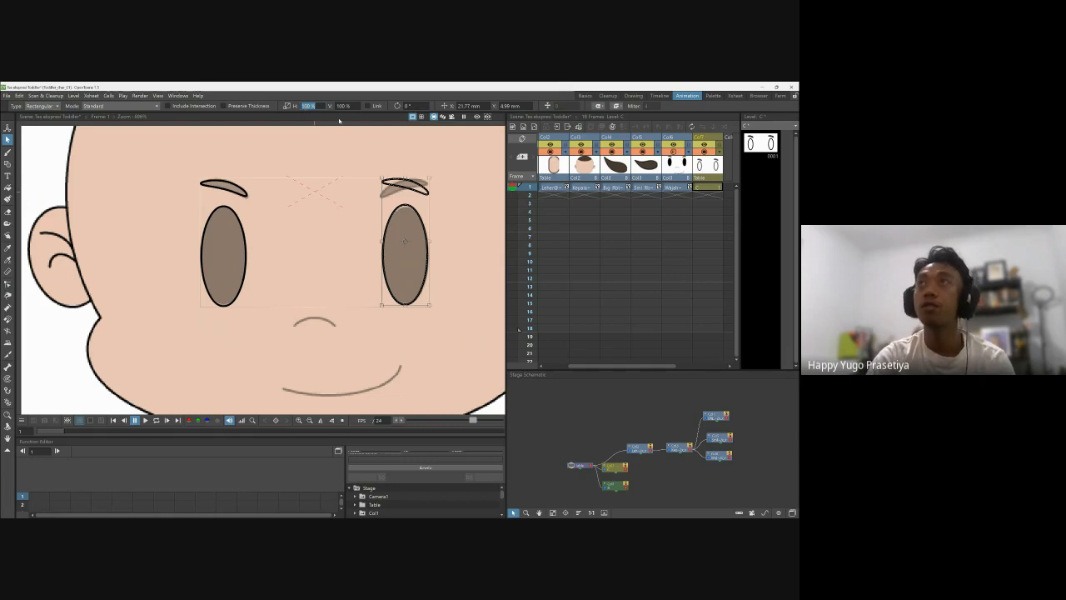
key("Left")
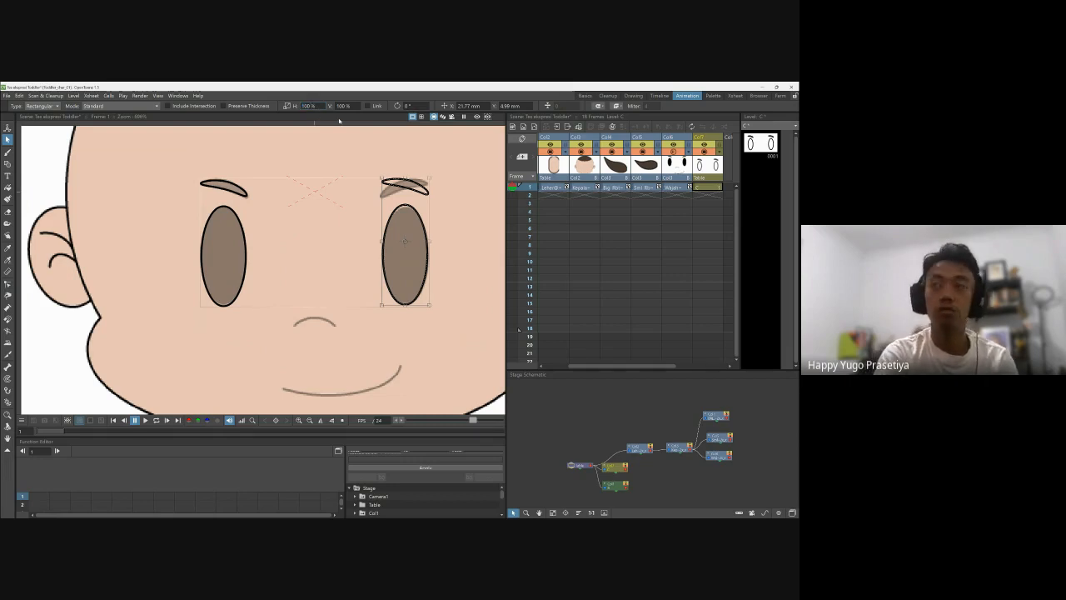
type("-")
key("Return")
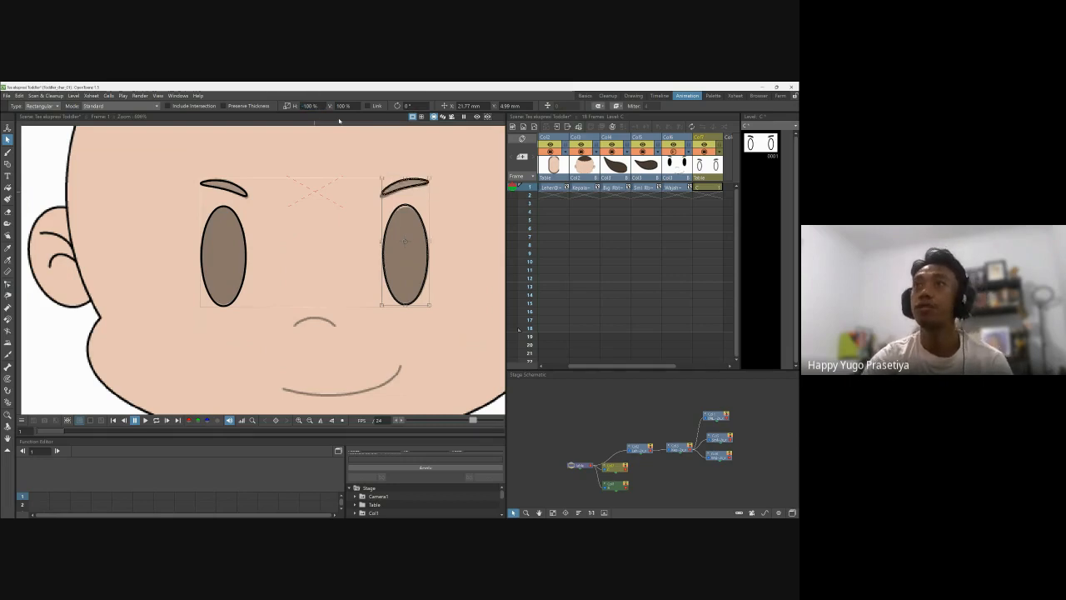
left_click(78, 212)
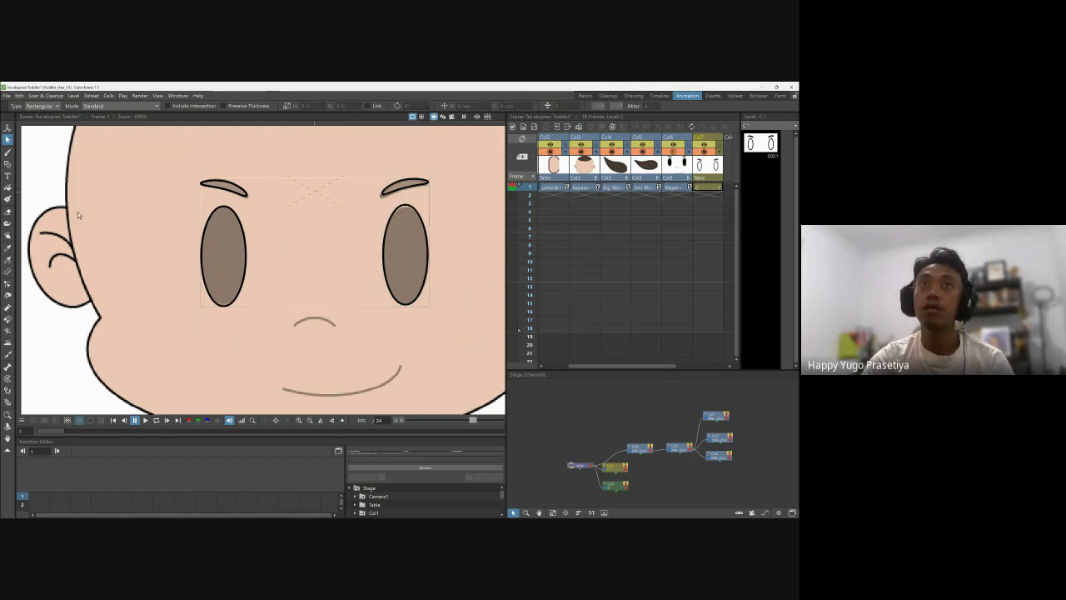
Step: Draw straight lines between the ends of the nose and between the ends of the mouth with the Geometric tool's Line shape
key("g")
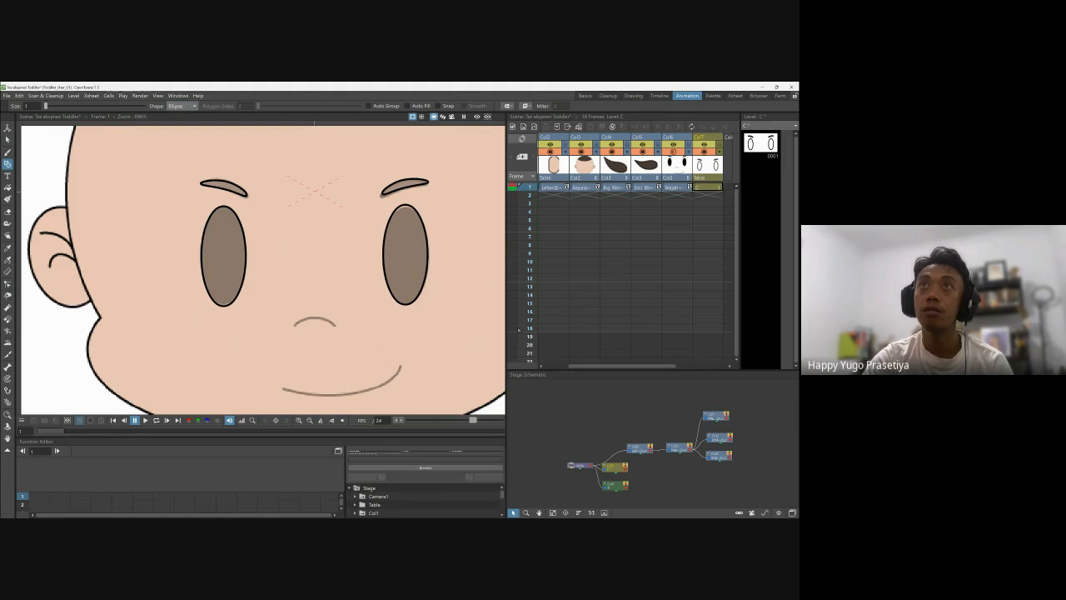
key("Down")
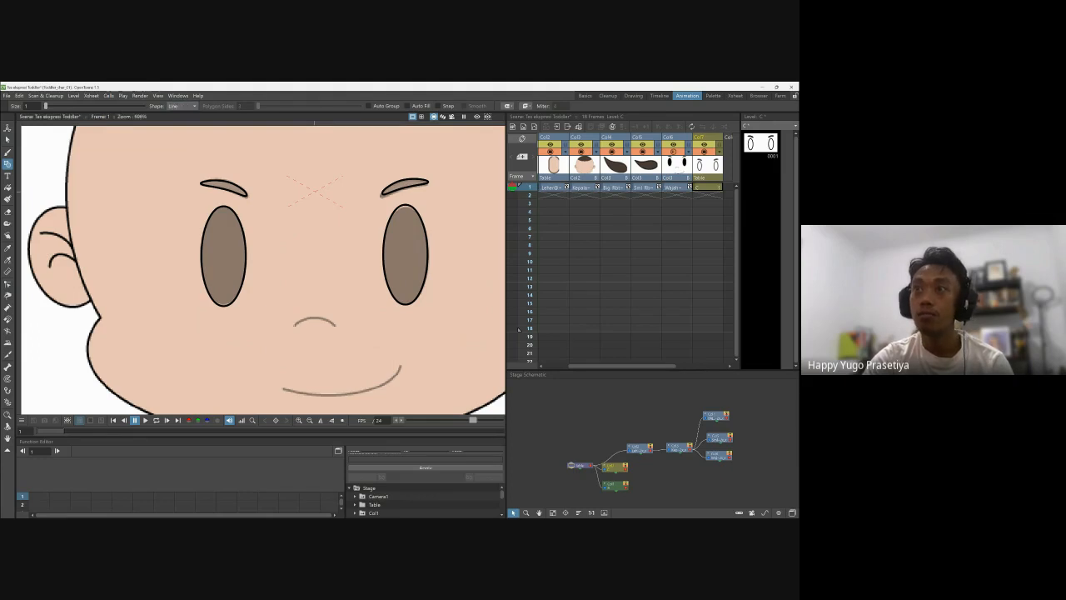
left_click_drag(294, 324, 335, 324)
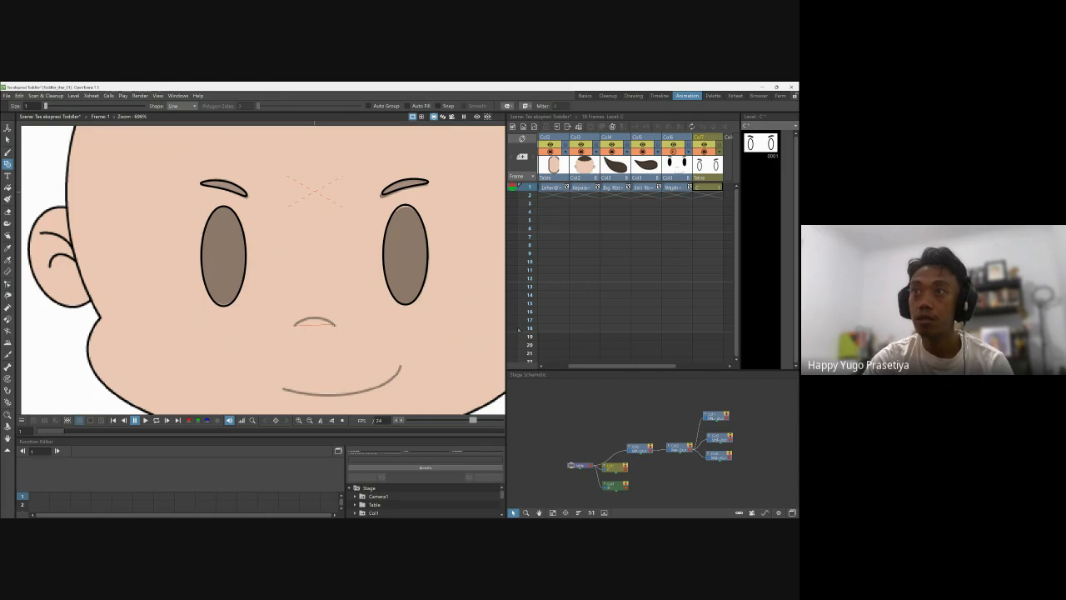
left_click_drag(335, 325, 335, 326)
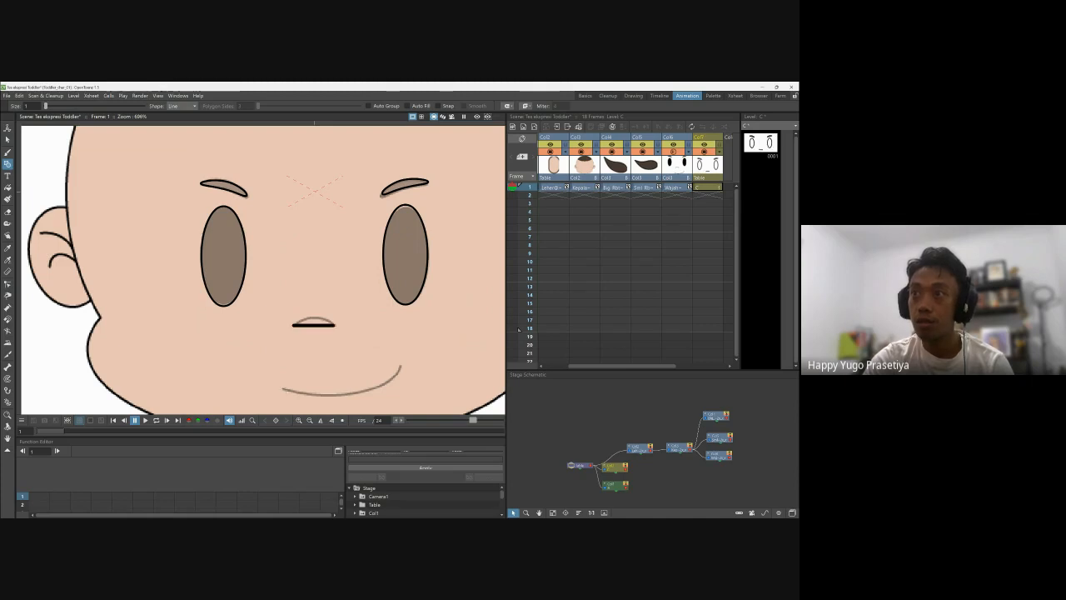
left_click_drag(284, 388, 400, 366)
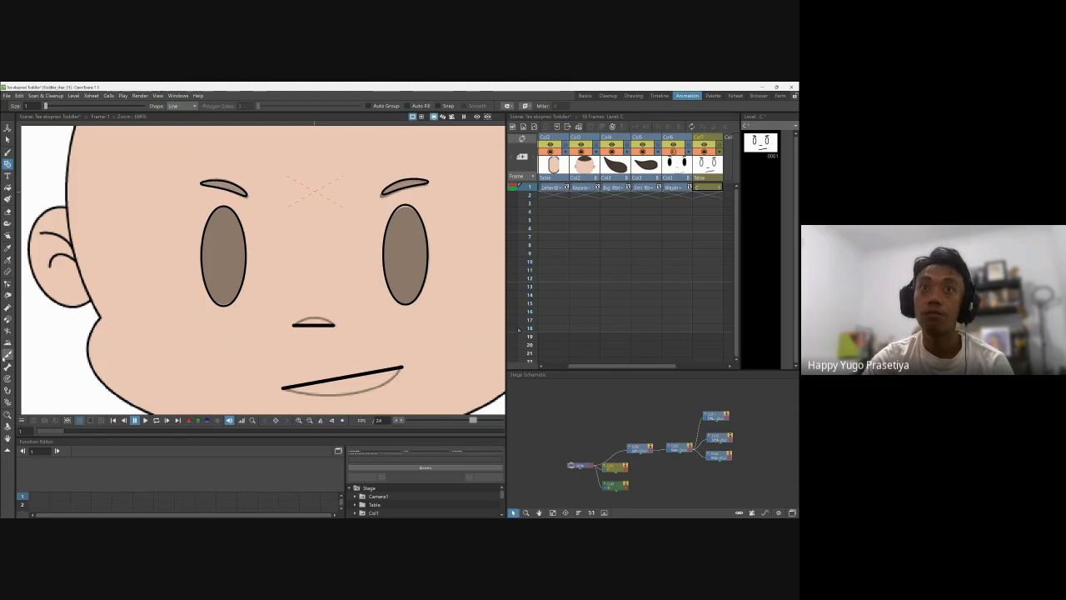
Step: Bend the nose line upward with the Control Point Editor so it follows the nose arc
left_click(8, 283)
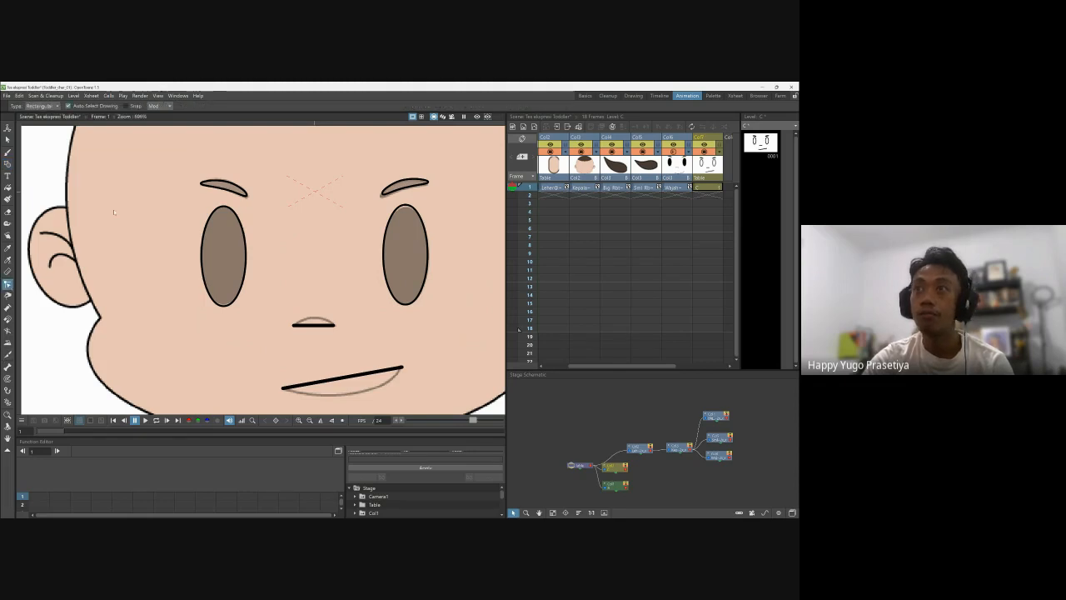
scroll(324, 317, "up", 3)
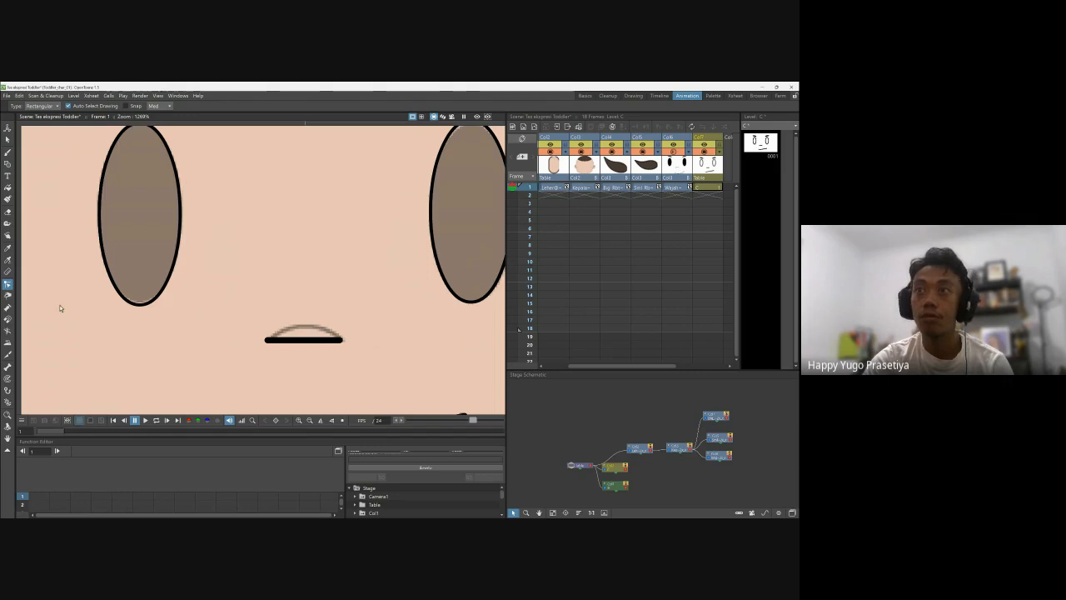
left_click(268, 341)
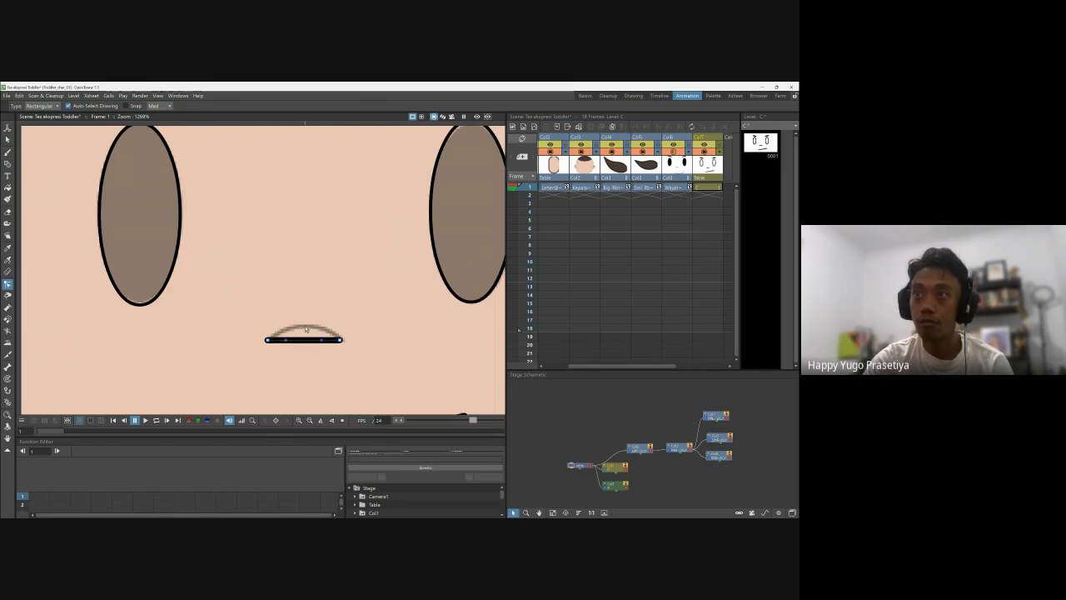
left_click_drag(305, 339, 307, 325)
Step: Bend the mouth line downward so it follows the curve of the smile
scroll(330, 335, "down", 4)
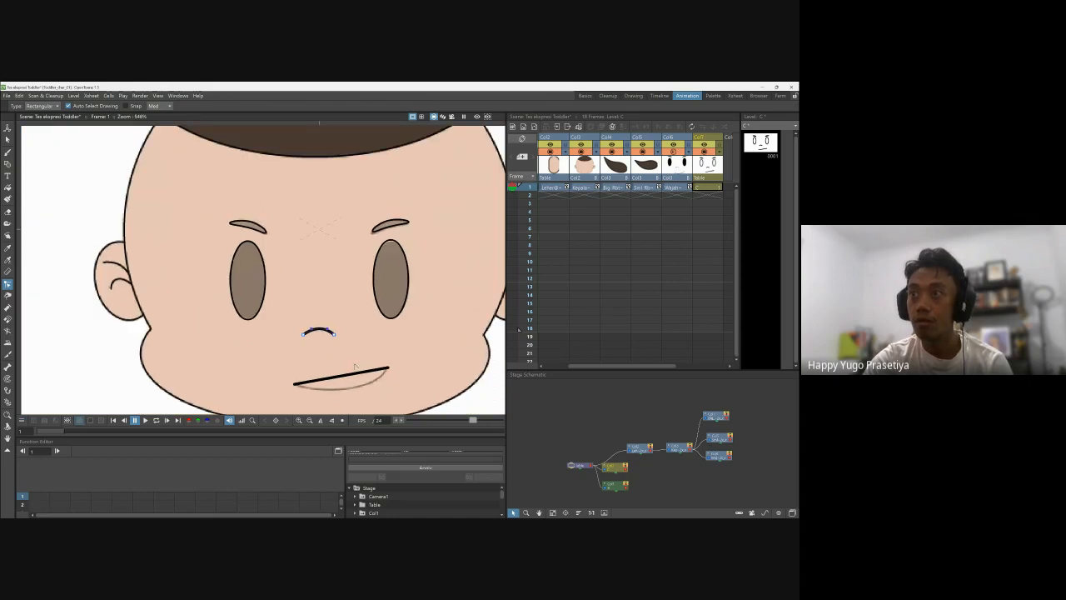
left_click(354, 375)
scroll(355, 379, "up", 2)
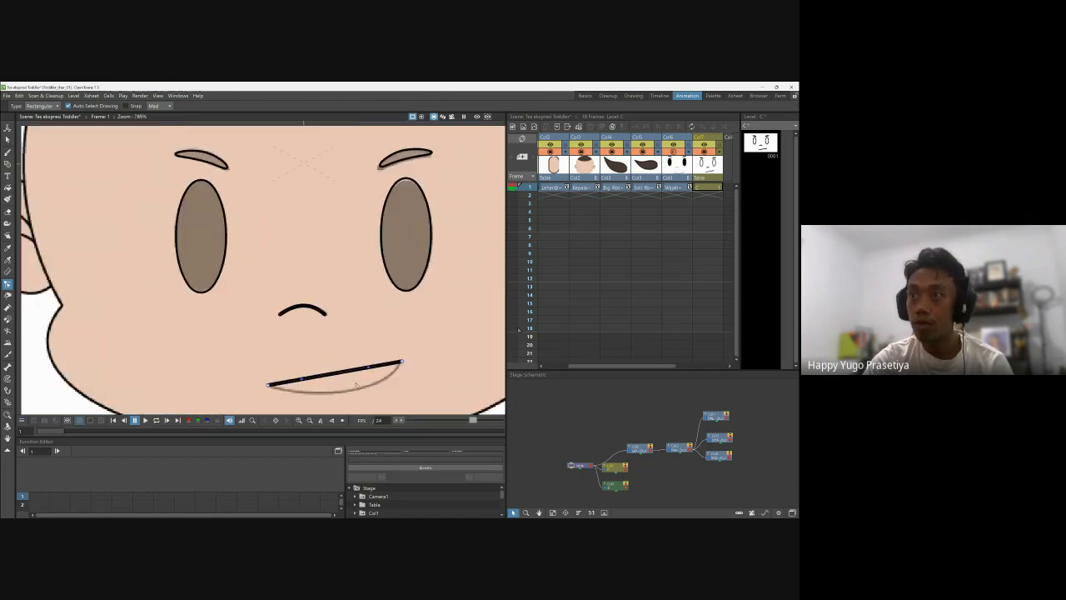
scroll(356, 381, "up", 1)
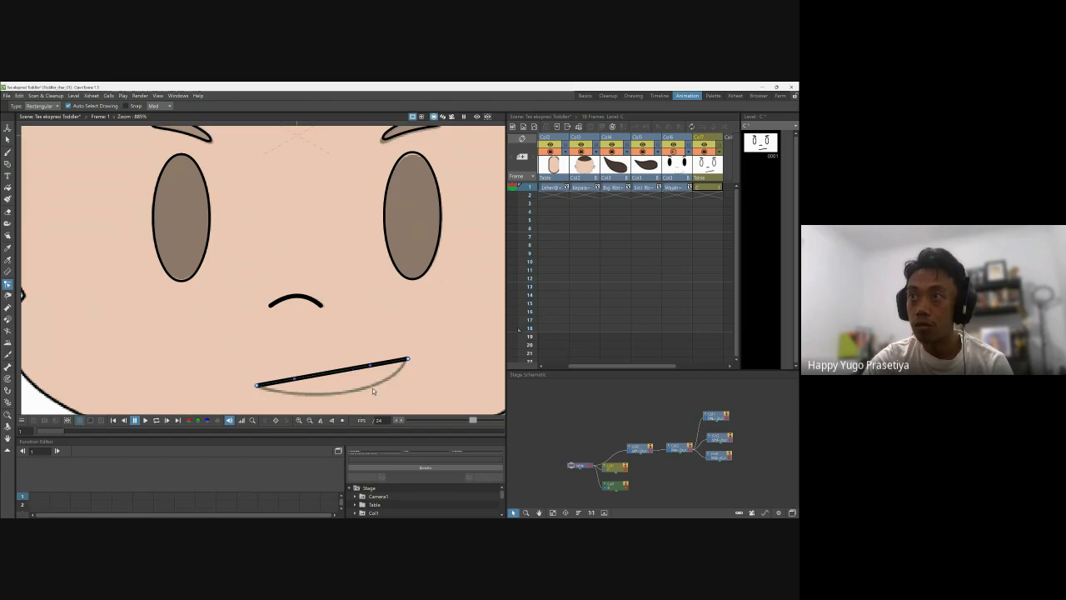
left_click_drag(371, 390, 371, 389)
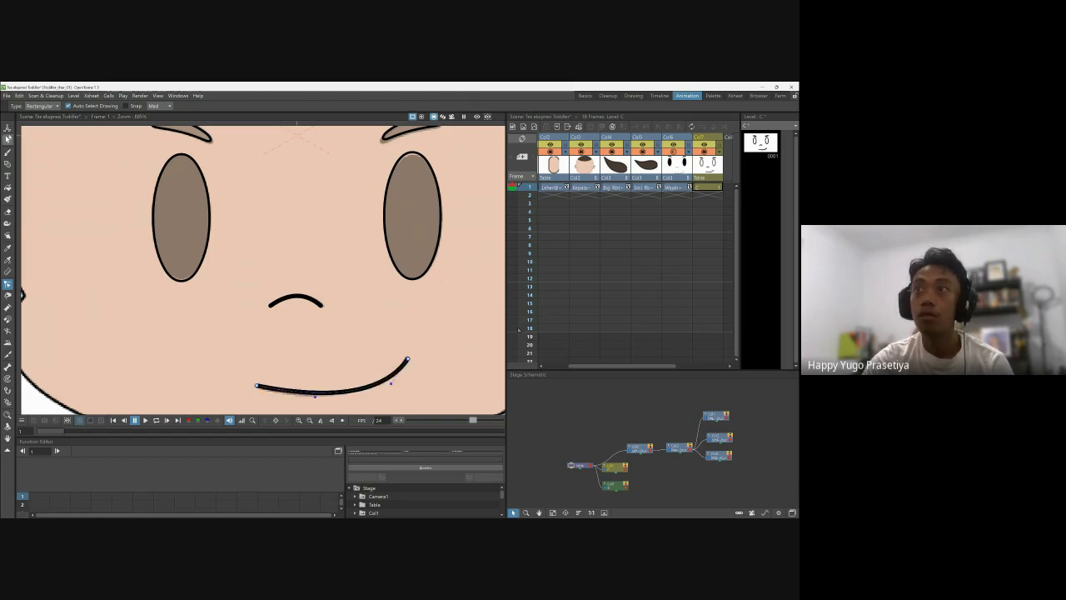
Step: Select the nose and mouth lines together to check their line thickness, and compare the traced features against the whole face
left_click(7, 140)
left_click(298, 300)
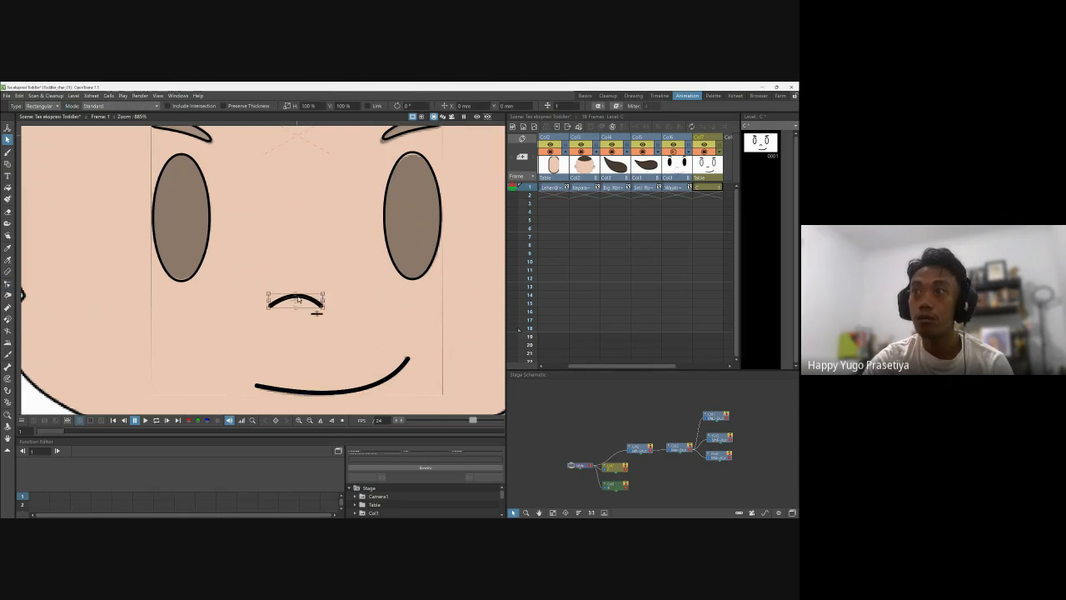
left_click(389, 377, "shift")
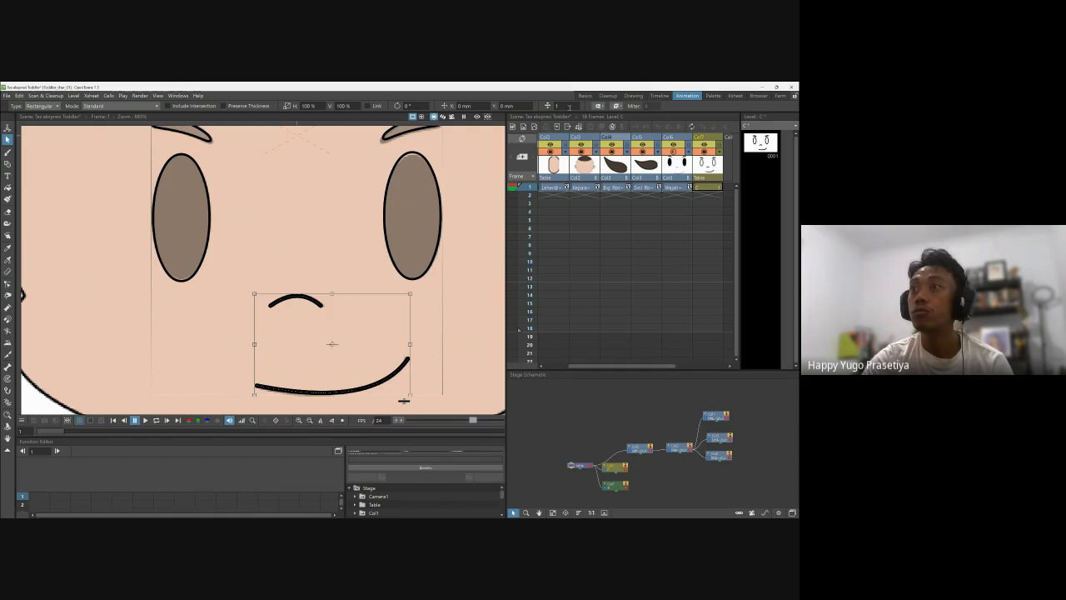
scroll(295, 203, "down", 5)
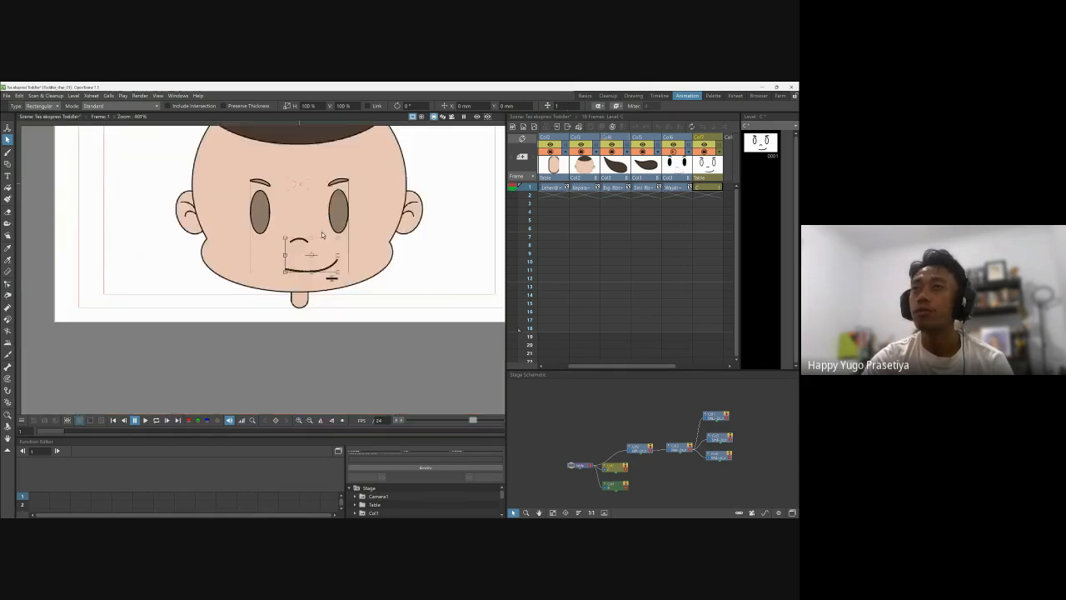
scroll(319, 194, "up", 2)
scroll(319, 198, "up", 1)
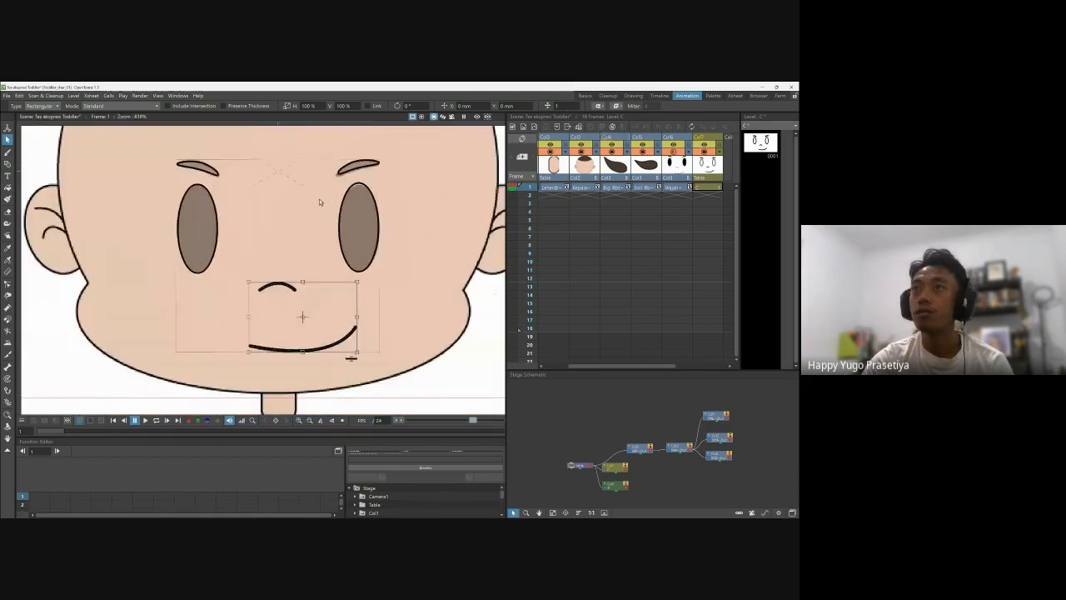
left_click(44, 151)
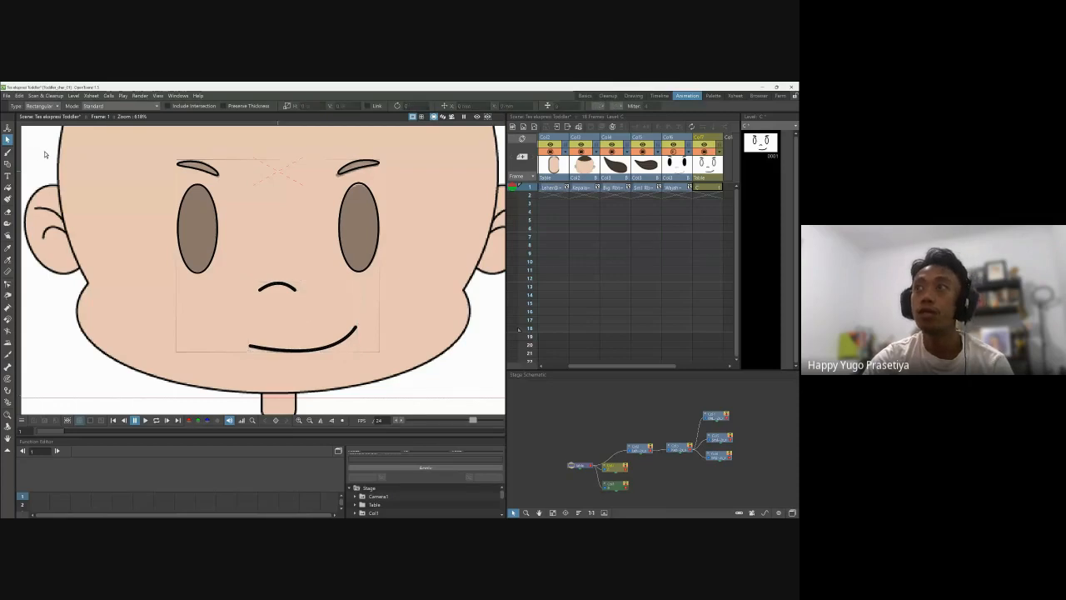
scroll(308, 247, "down", 1)
scroll(308, 247, "down", 4)
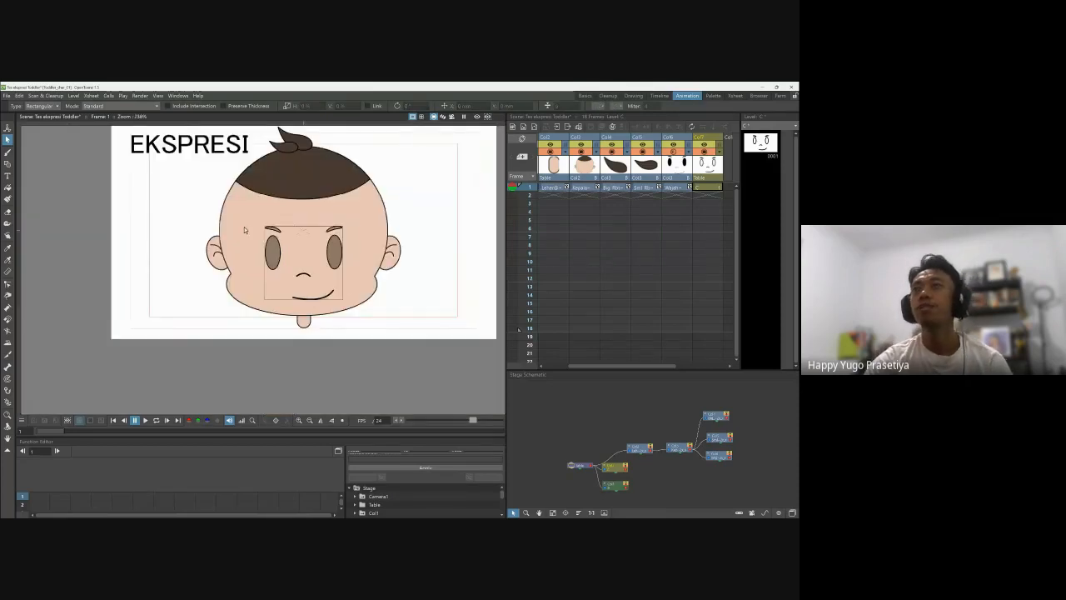
scroll(266, 230, "up", 4)
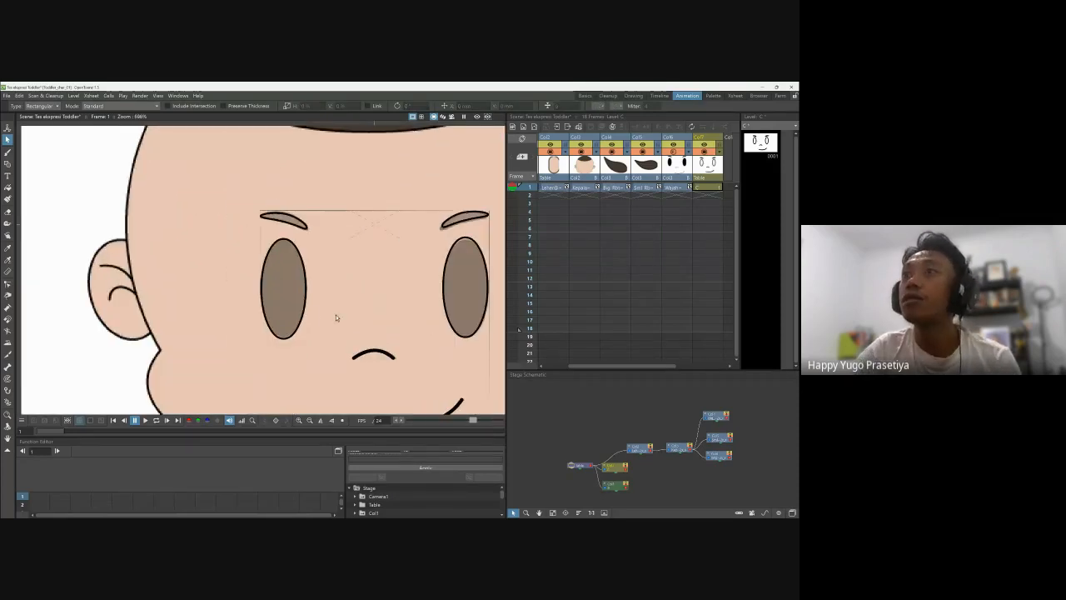
Step: Fill both traced eyes with the black color_1 style in the Drawing room
left_click(303, 314)
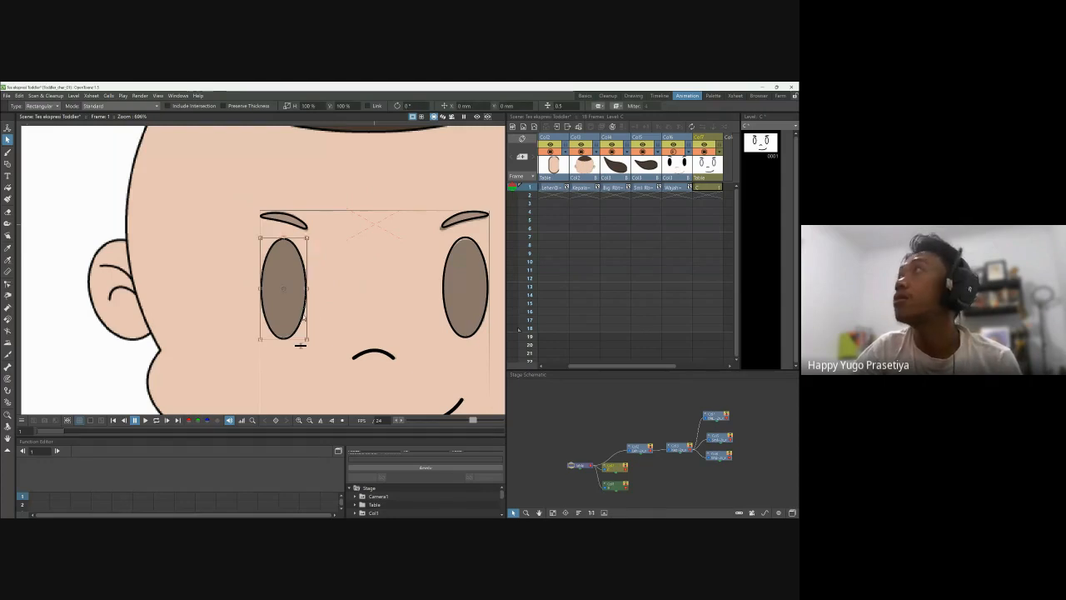
left_click(633, 95)
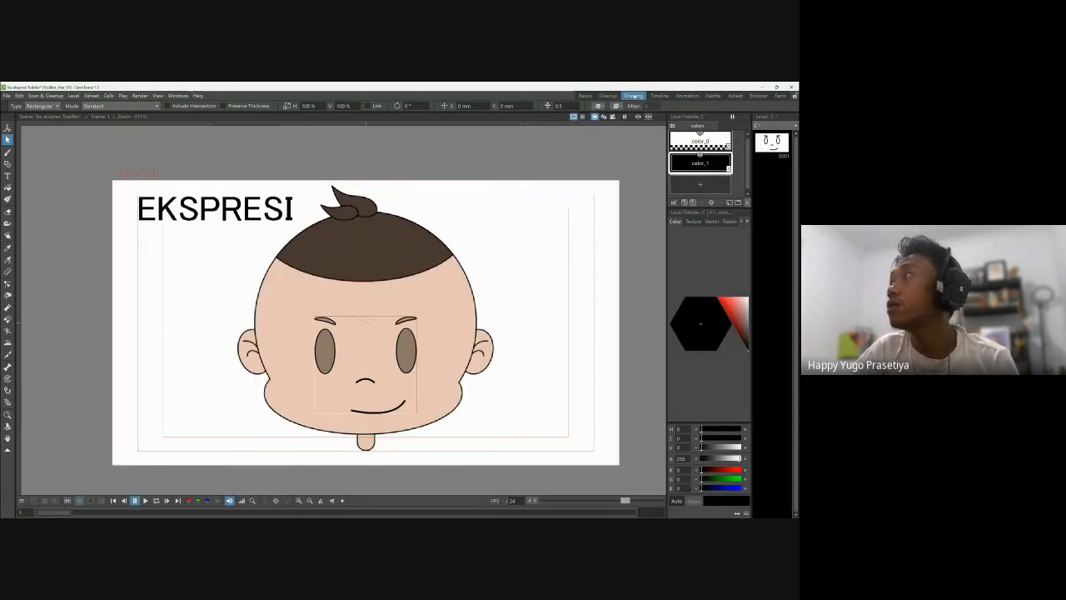
scroll(353, 360, "up", 1)
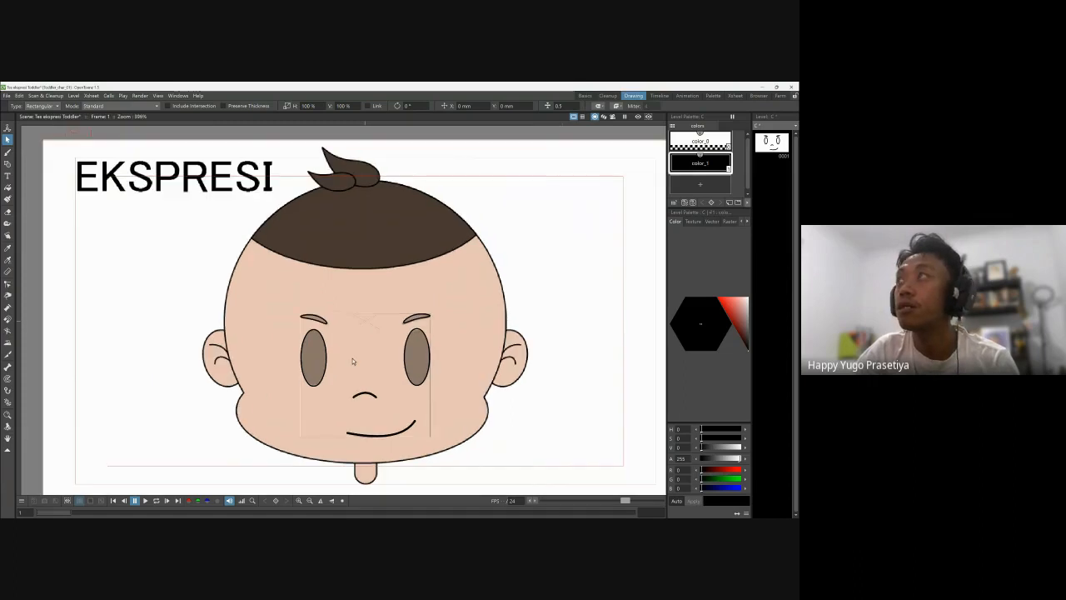
scroll(353, 361, "up", 1)
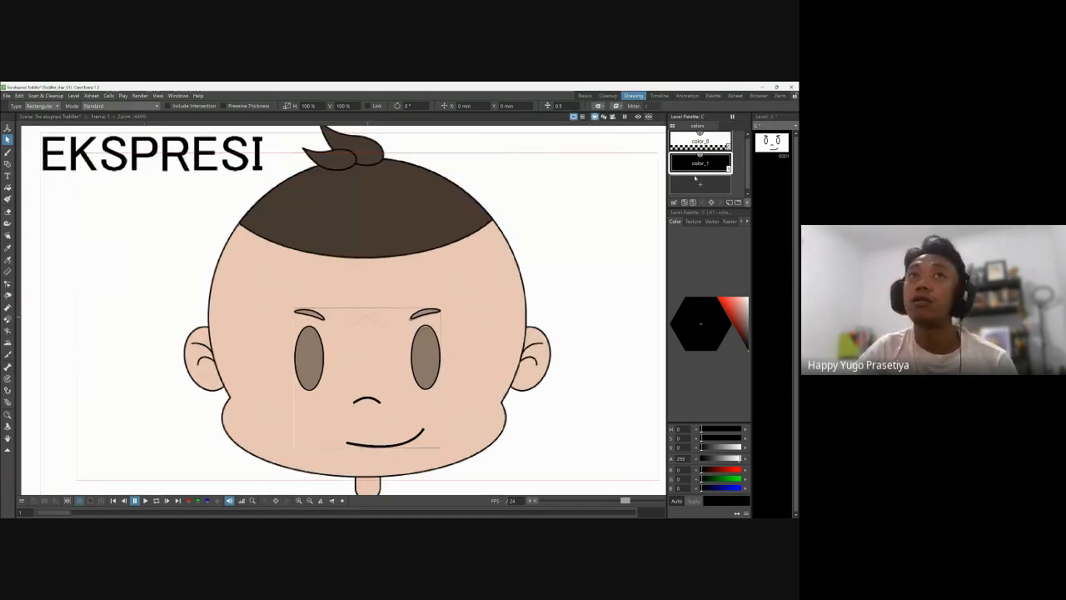
key("f")
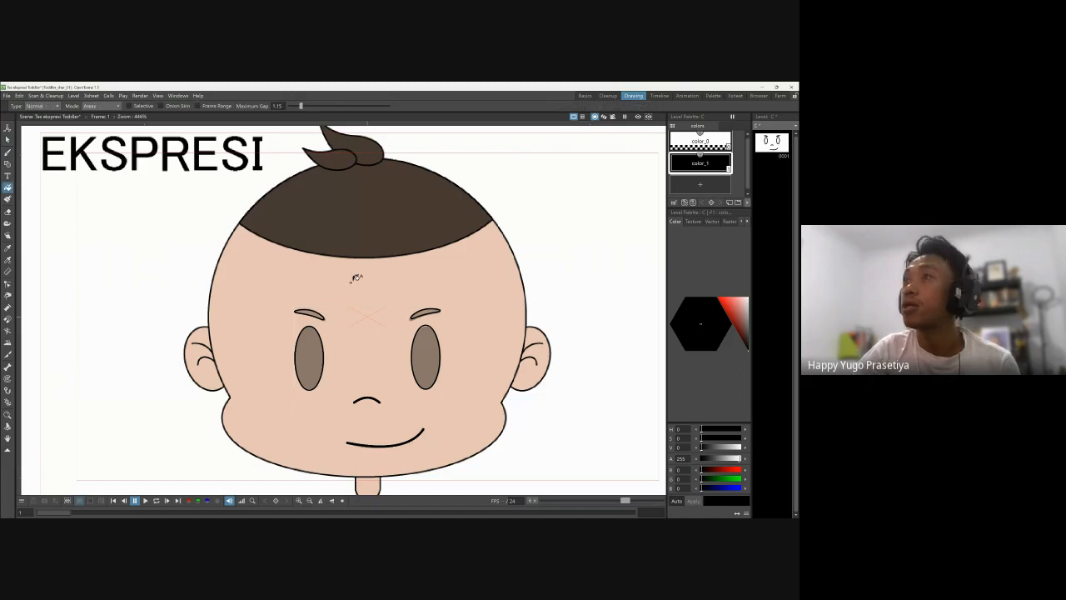
left_click(308, 358)
left_click(431, 354)
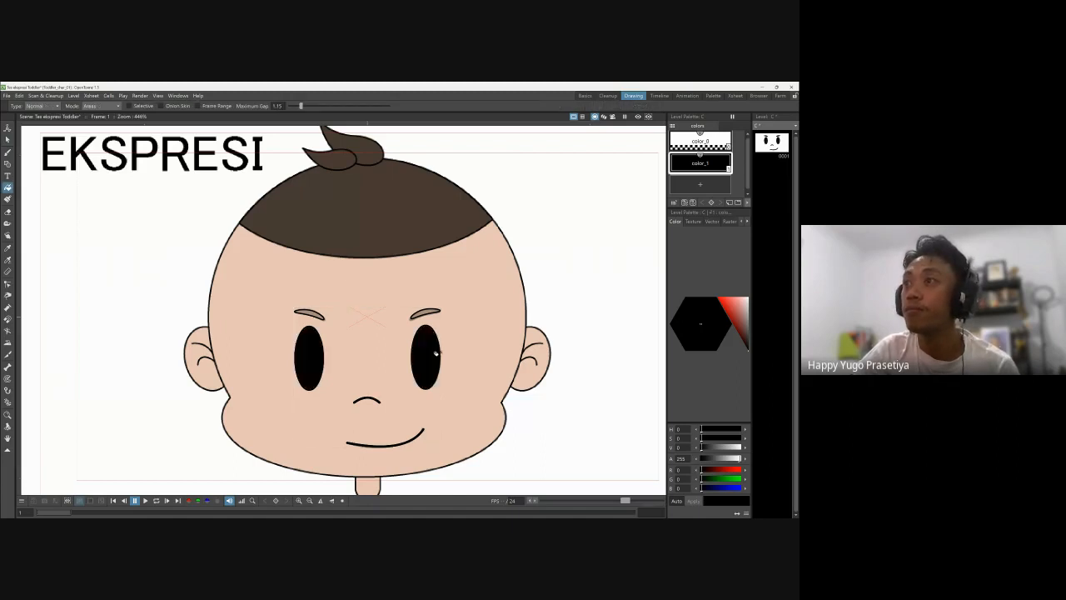
Step: Add a new color_2 style to the level palette and set it to the dark brown sampled from the hair
left_click(8, 140)
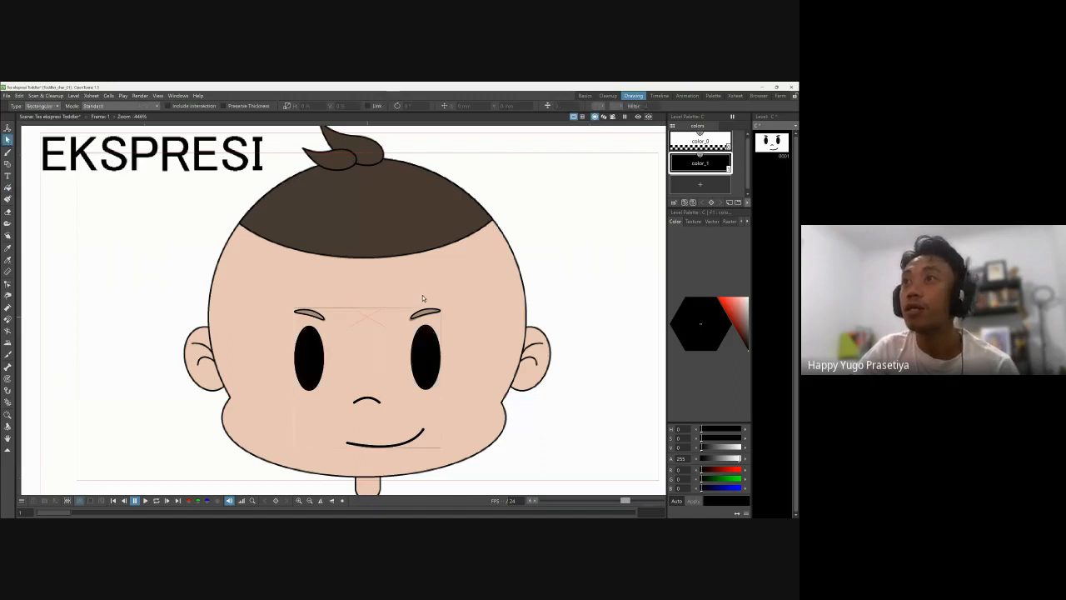
scroll(438, 304, "up", 1)
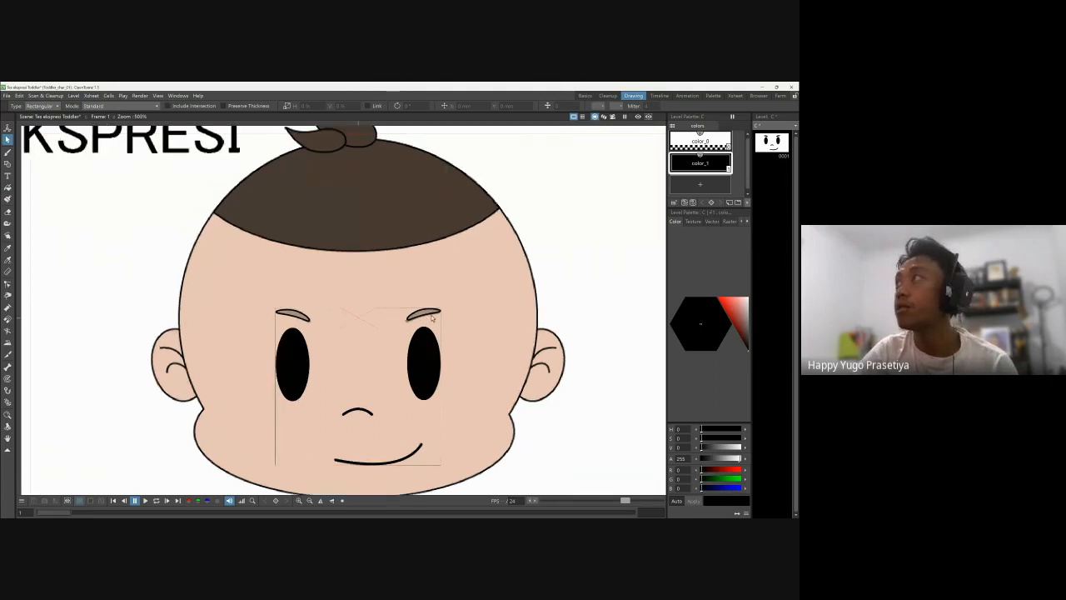
scroll(431, 317, "up", 2)
left_click(690, 192)
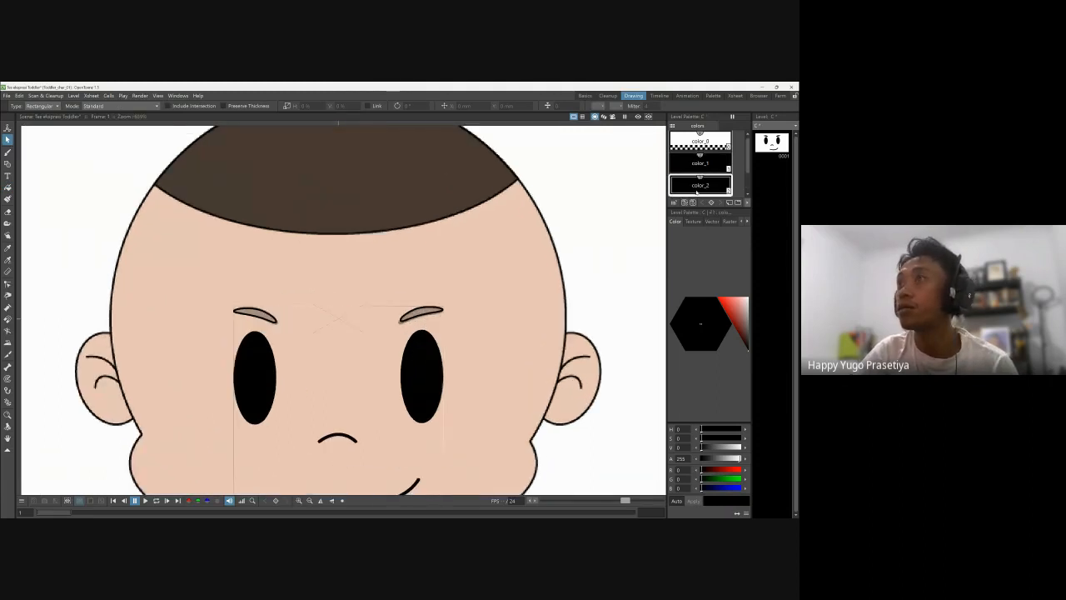
left_click(8, 260)
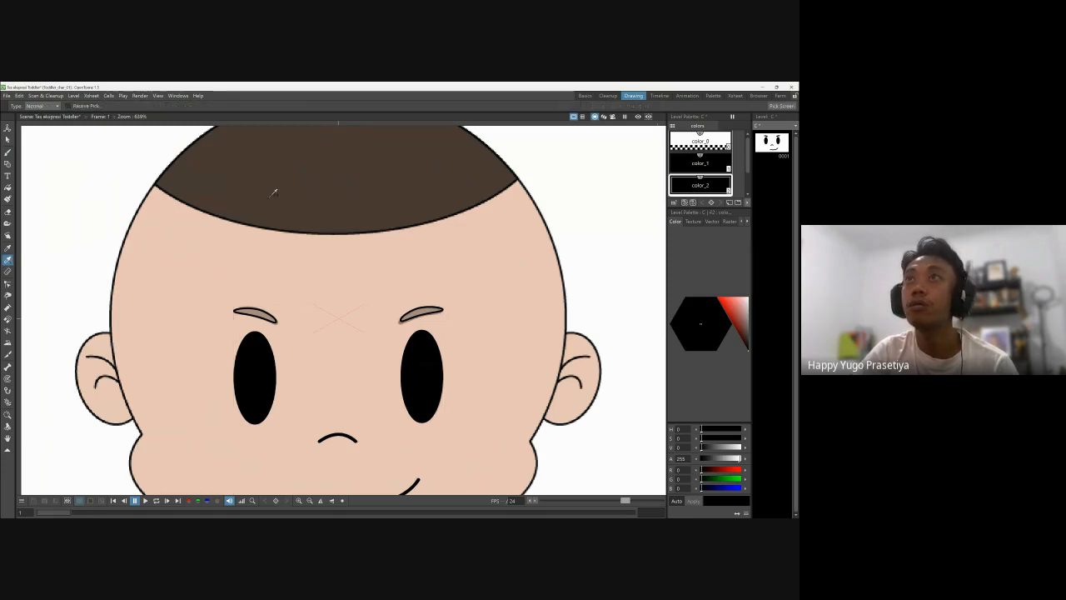
left_click(279, 185)
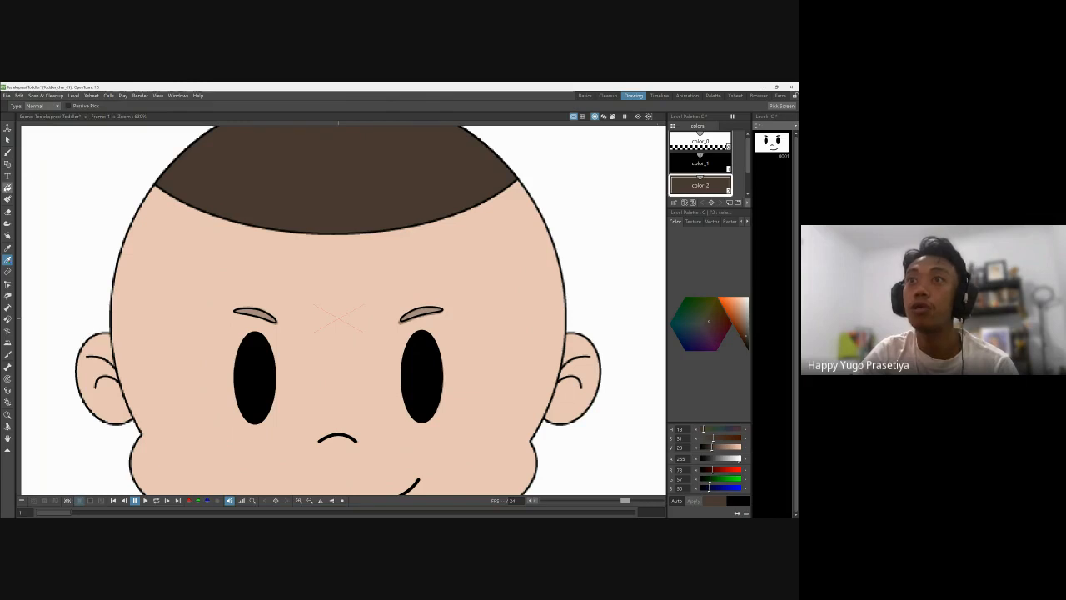
Step: Fill both eyebrows with the brown color_2 style
left_click(9, 189)
left_click(265, 314)
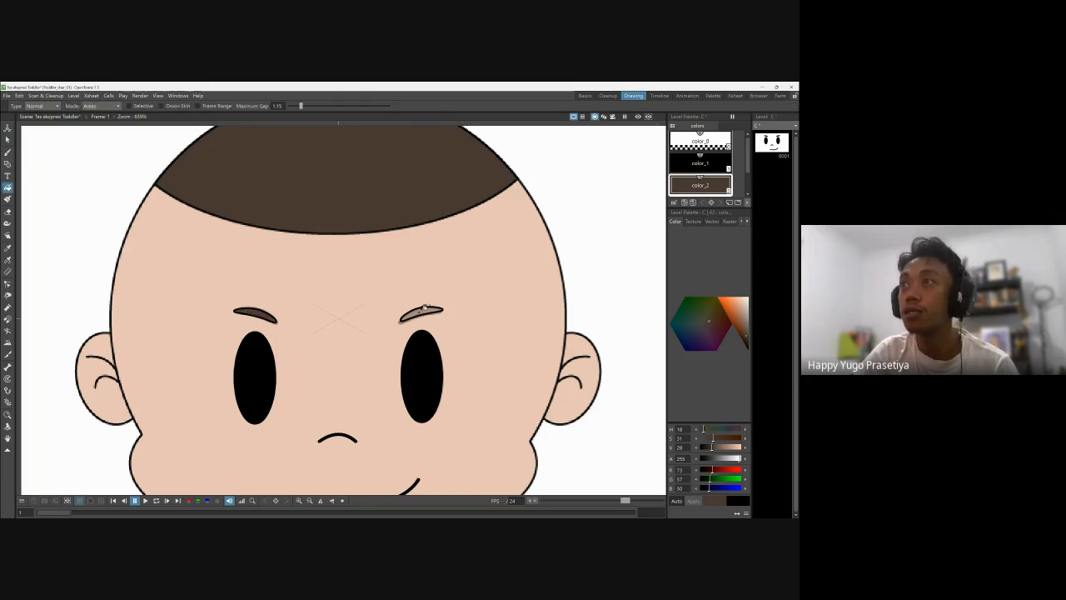
left_click(421, 313)
scroll(477, 309, "down", 2)
scroll(447, 253, "down", 4)
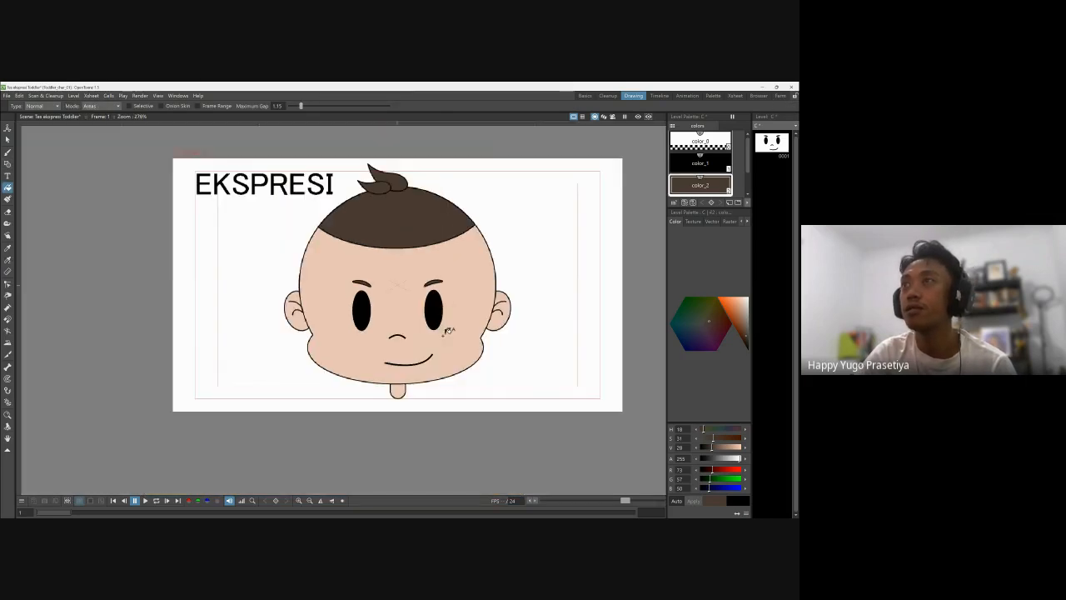
scroll(445, 300, "up", 4)
scroll(444, 259, "down", 4)
scroll(440, 219, "up", 1)
scroll(429, 267, "up", 1)
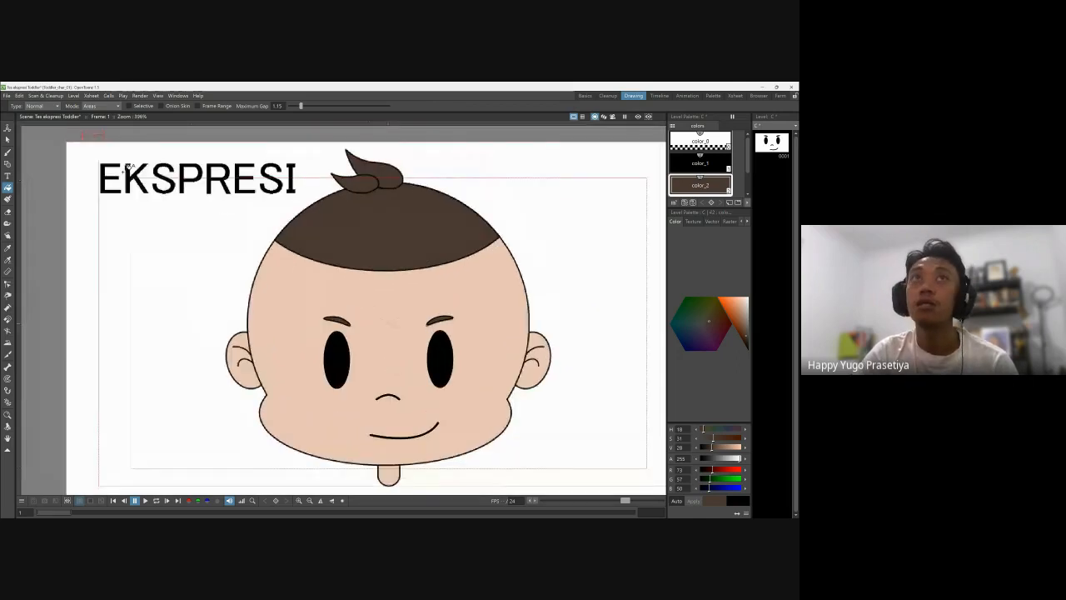
Step: Return to the Animation room, hide the original face image in Col6, and reselect the traced face drawing in Col7
key("s")
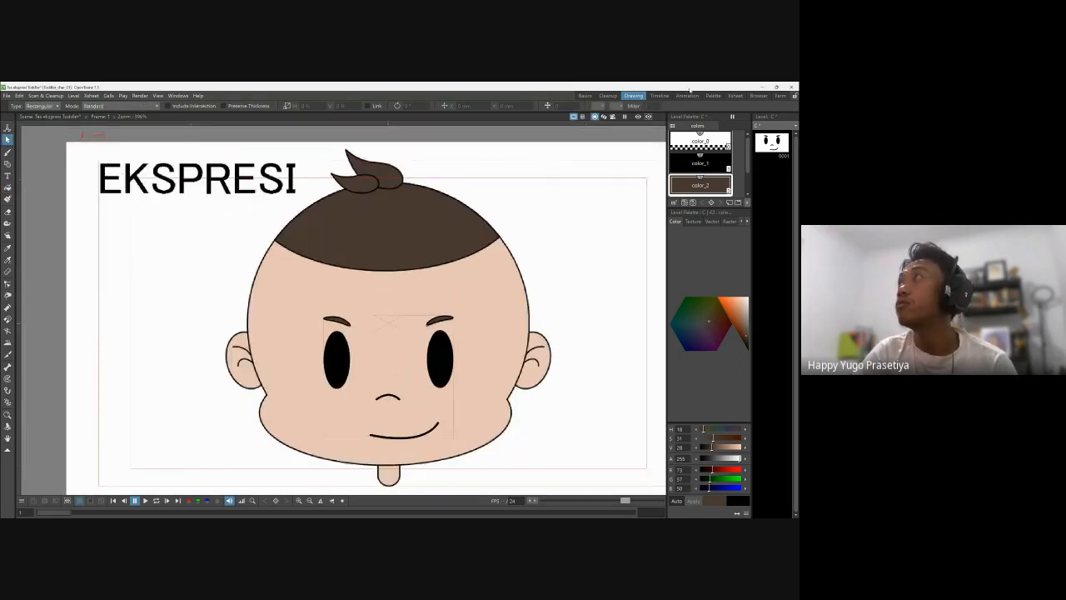
left_click(687, 95)
scroll(364, 243, "down", 1)
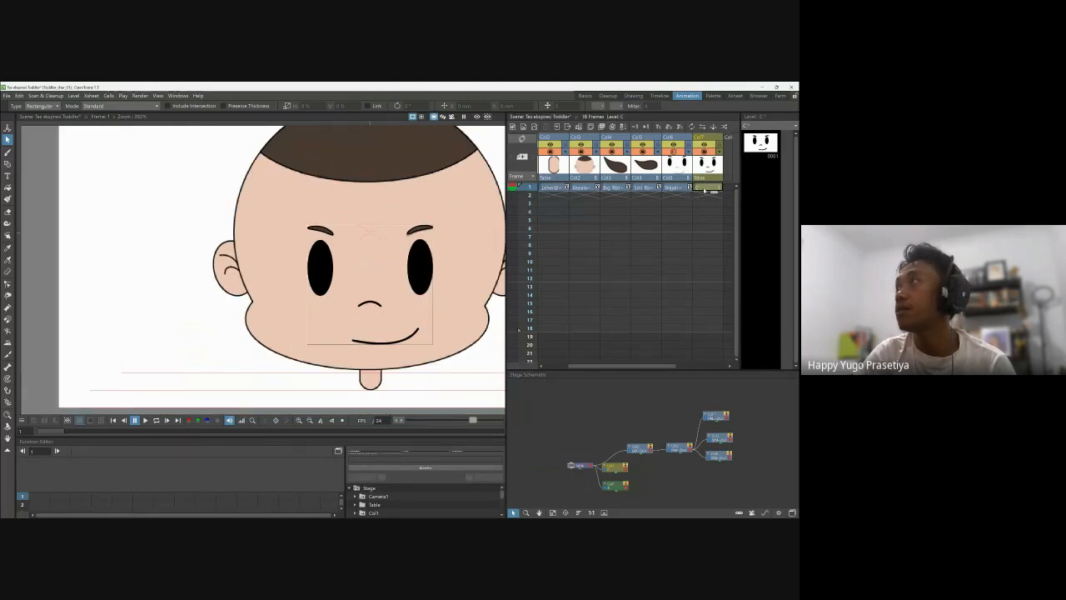
scroll(325, 179, "down", 1)
scroll(326, 179, "up", 1)
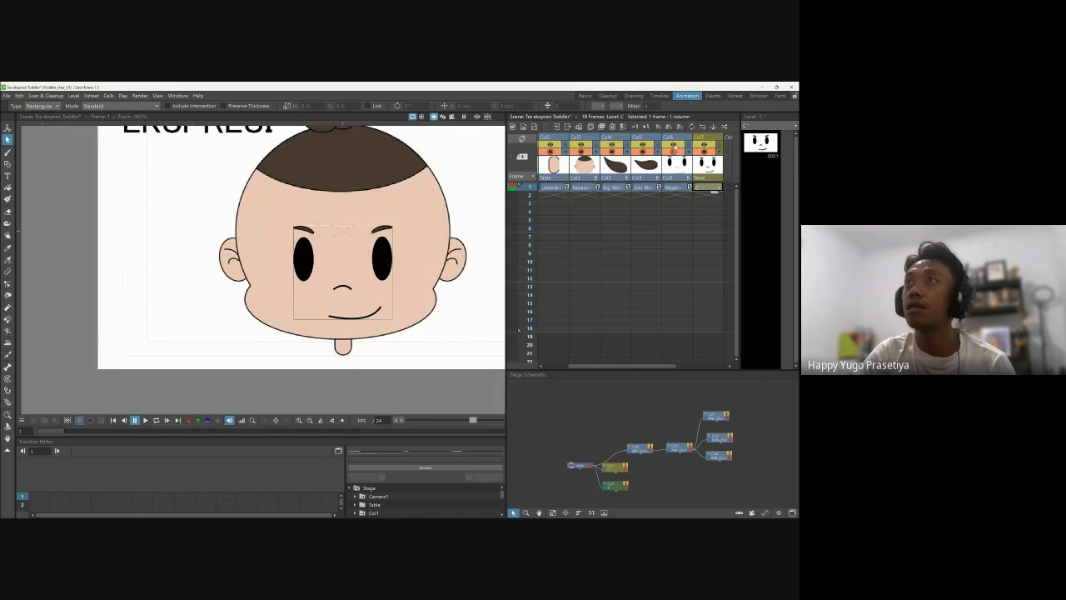
left_click(682, 164)
scroll(382, 231, "up", 11)
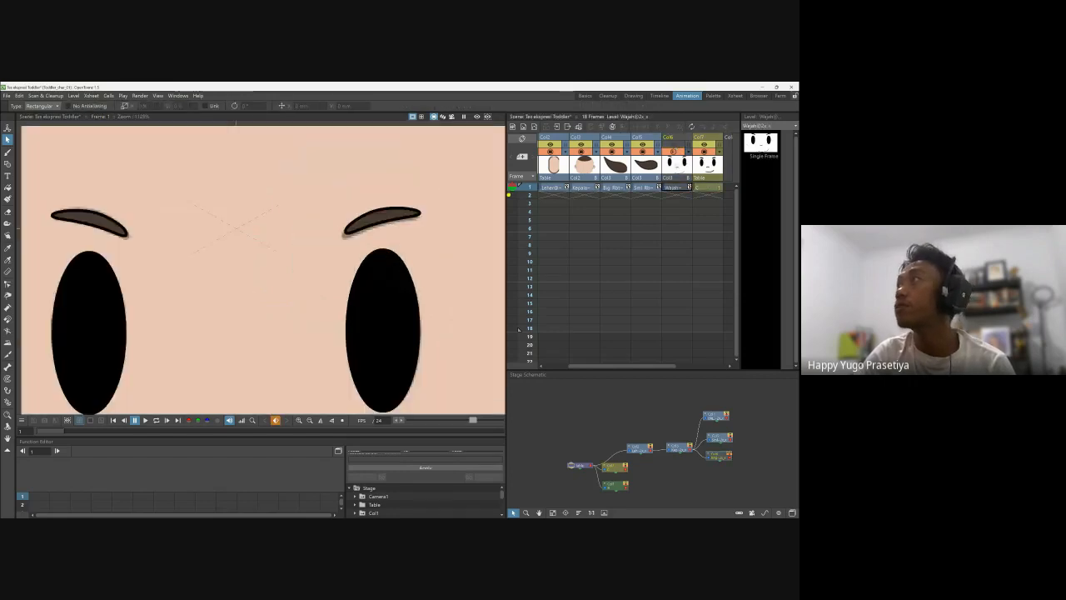
left_click(674, 152)
scroll(358, 208, "down", 11)
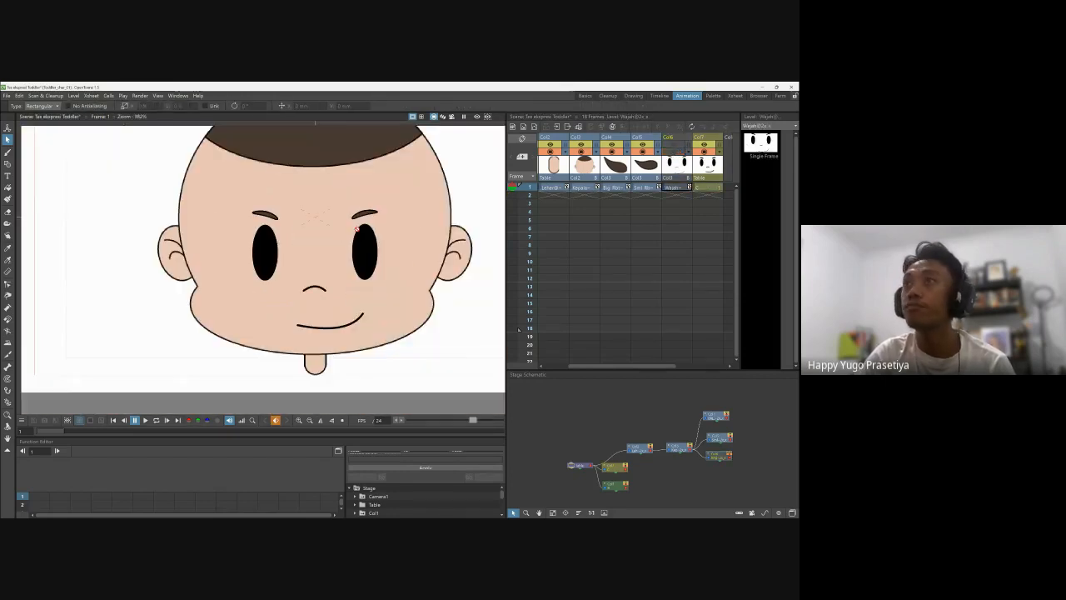
scroll(319, 174, "up", 3)
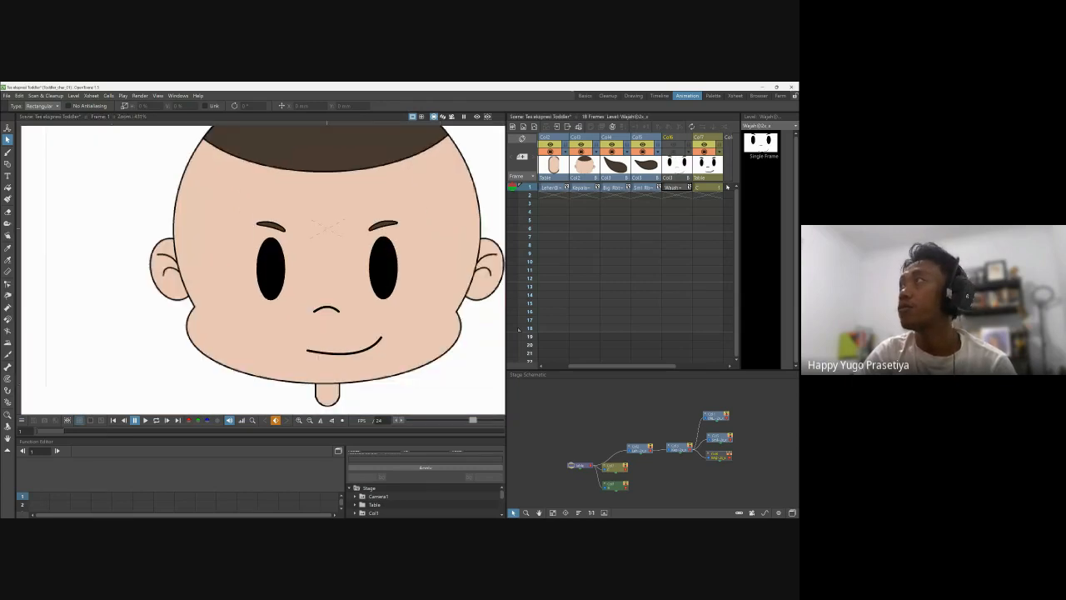
left_click(712, 188)
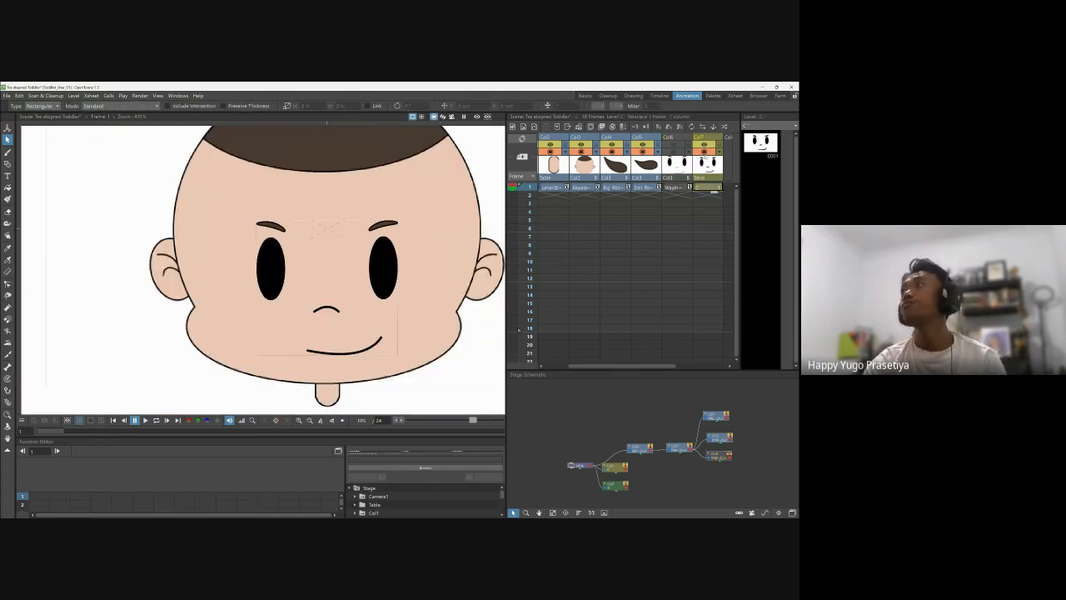
scroll(344, 214, "down", 5)
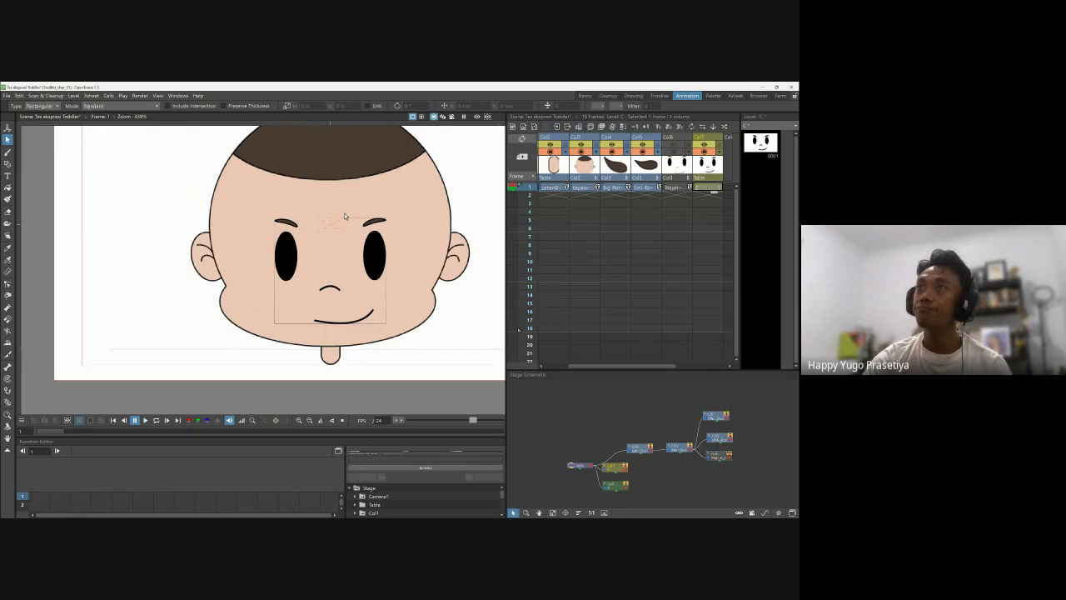
scroll(340, 171, "up", 2)
key("space")
left_click_drag(406, 211, 379, 224)
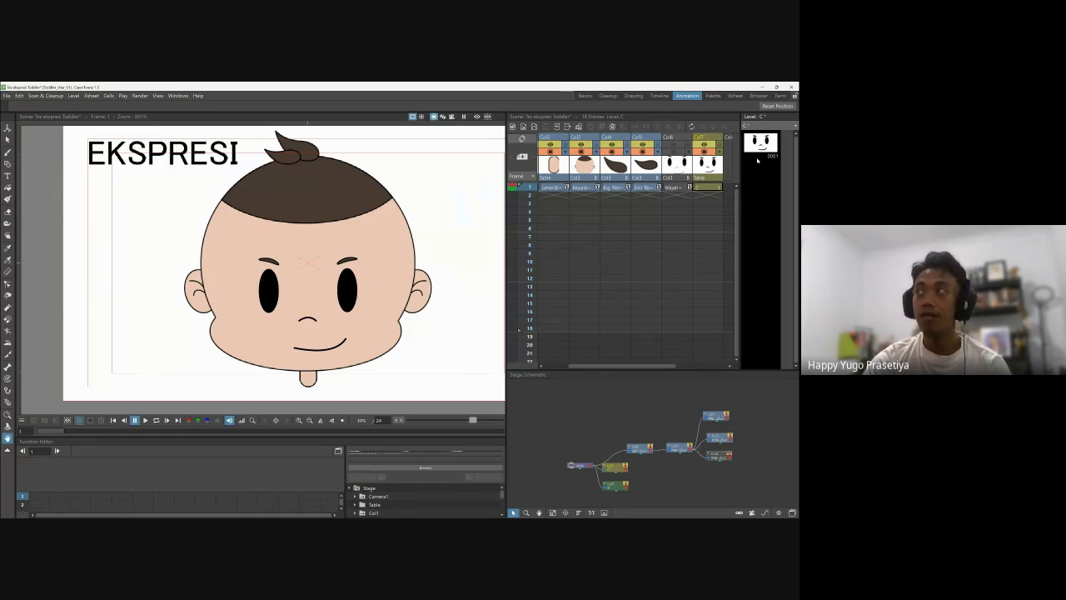
Step: Extend the exposure of the neck, head and hair columns, Col2 to Col5, down to frame 12
left_click(708, 188)
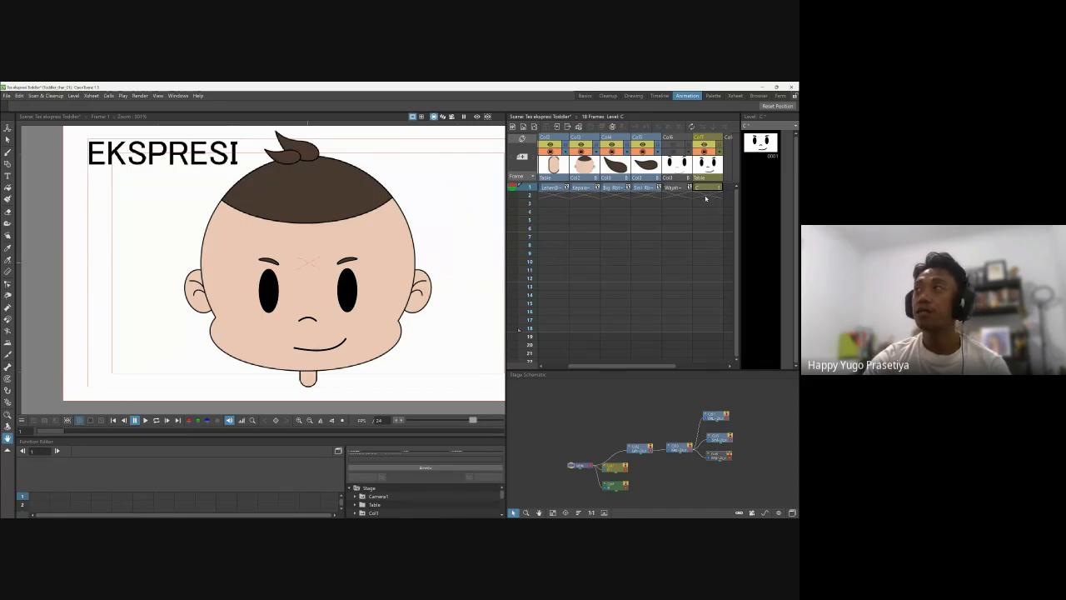
left_click(555, 187)
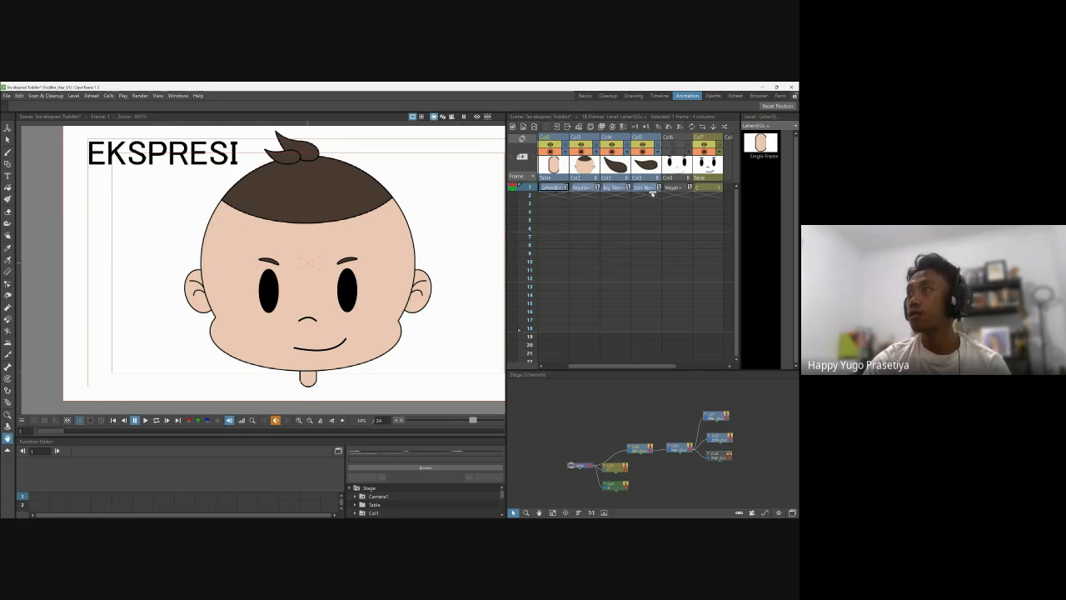
left_click_drag(653, 193, 653, 284)
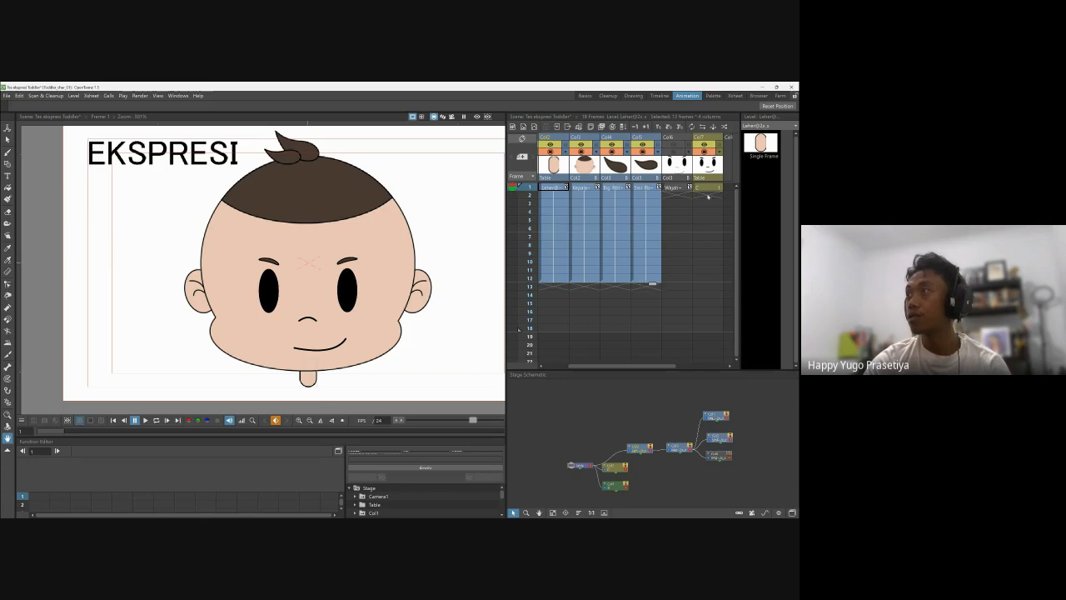
Step: Duplicate the traced face drawing from frame 1 into frame 2 of Col7 and select the copy
mouse_move(644, 360)
left_mouse_down()
mouse_move(681, 379)
mouse_move(658, 367)
left_mouse_up()
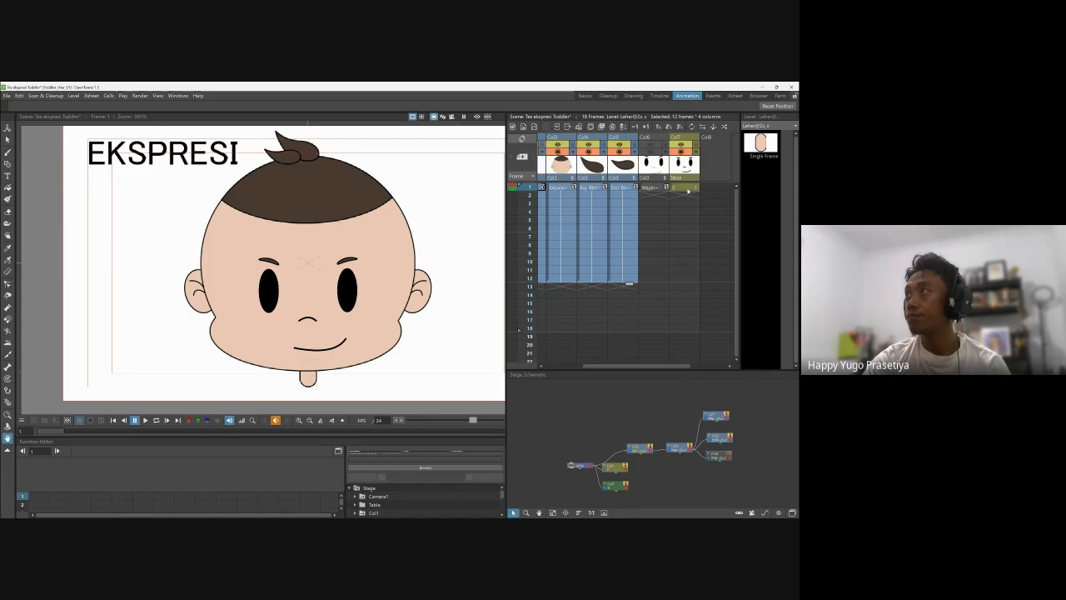
left_click(685, 195)
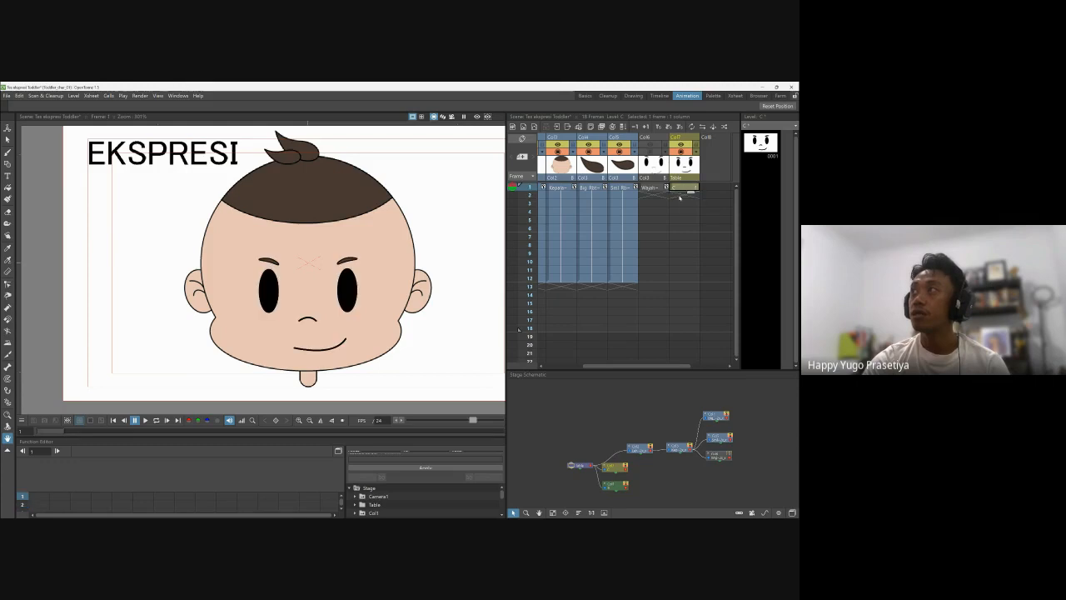
key("d")
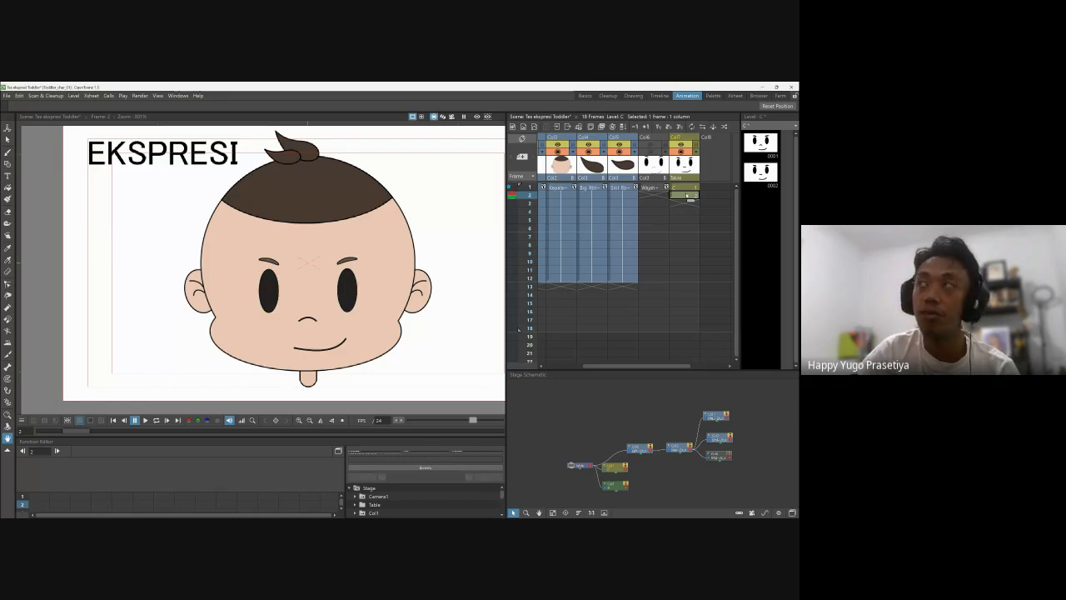
left_click(687, 188)
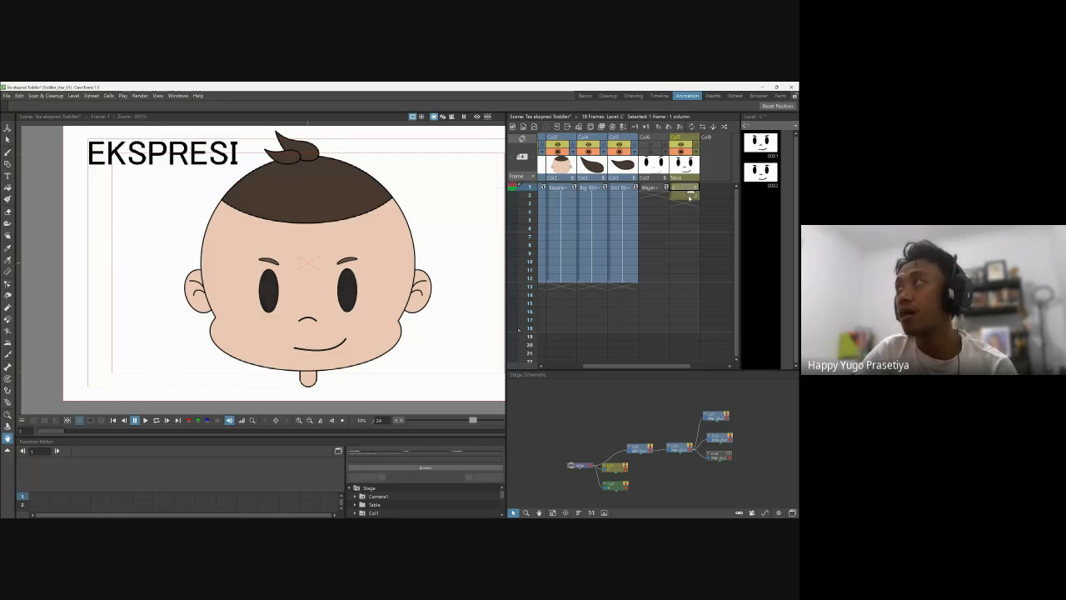
left_click(688, 196)
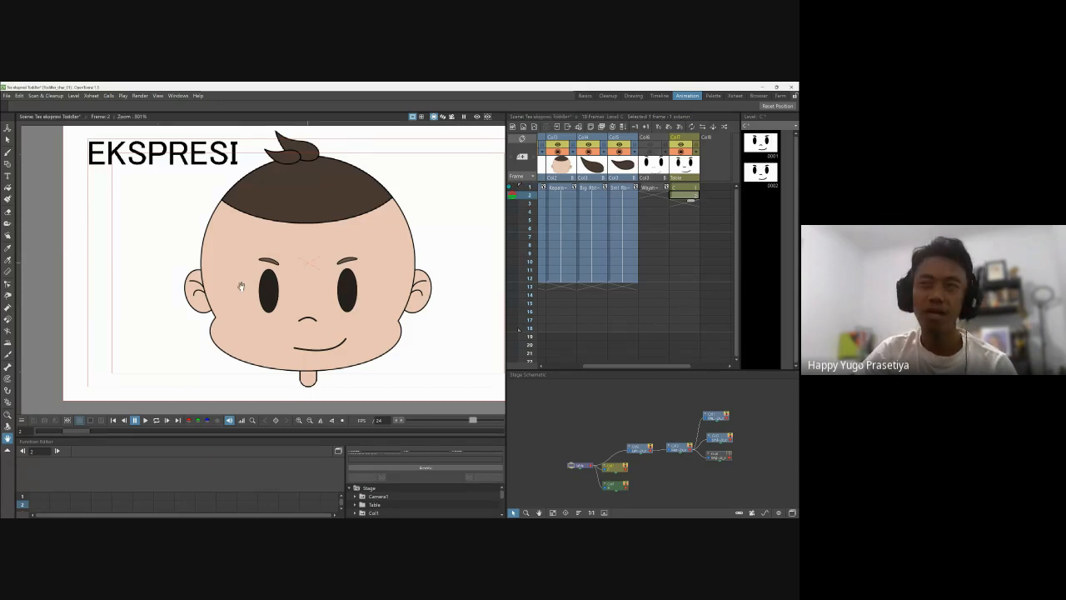
Step: Rotate the two eyebrows in the frame 2 drawing by about 220° and -215° so their inner ends point up in a sad slant
scroll(284, 254, "up", 2)
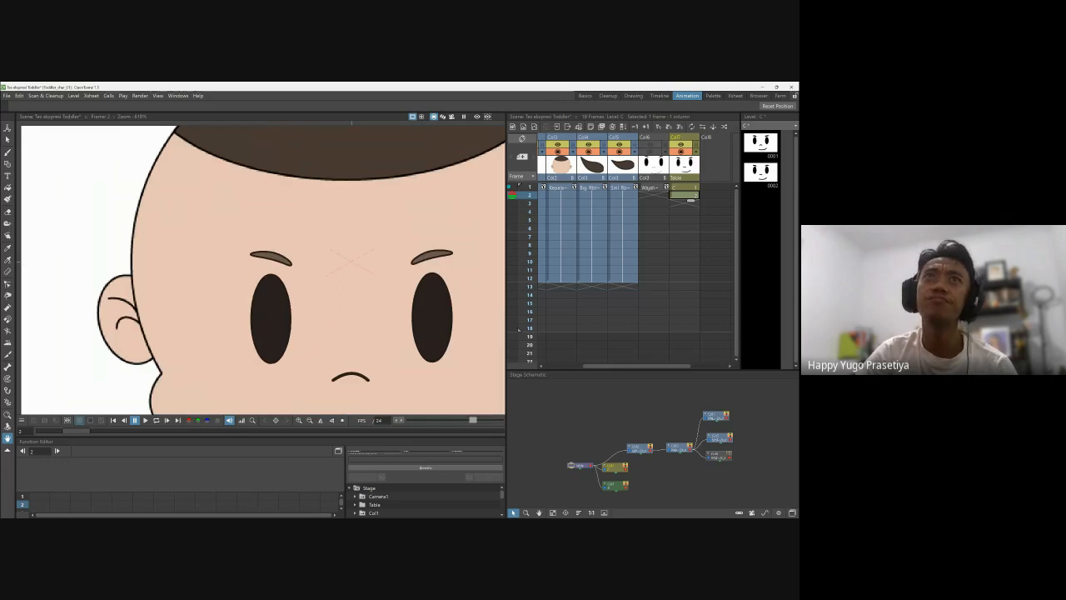
key("s")
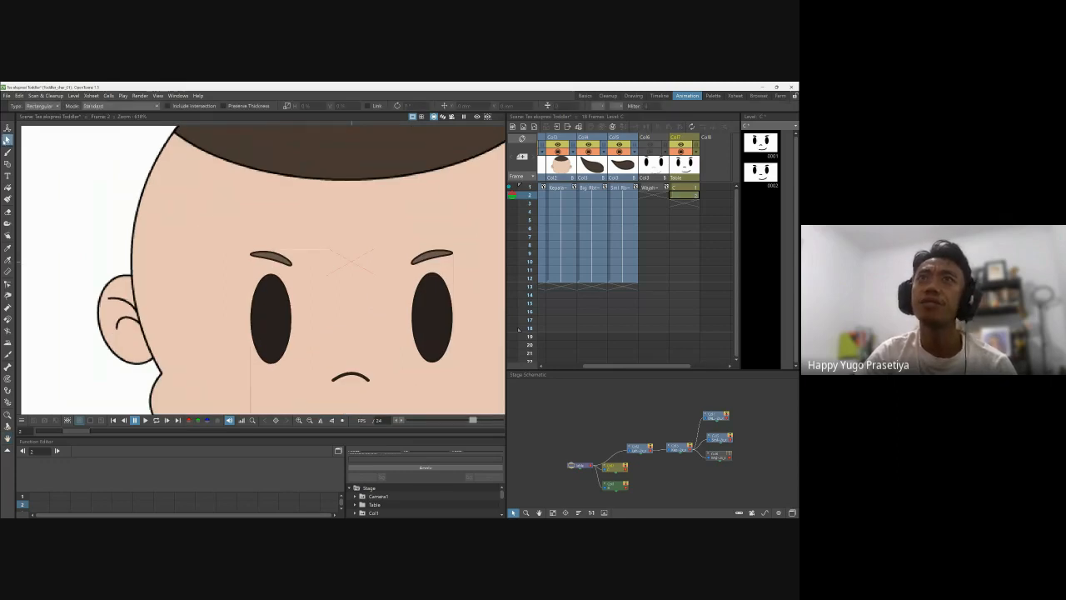
left_click(282, 259)
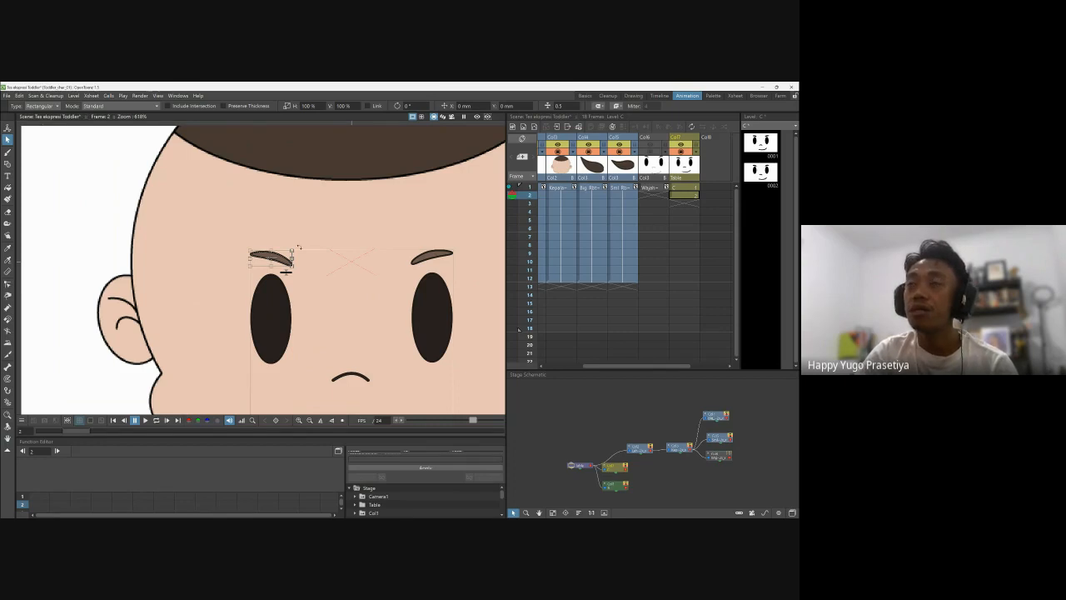
left_click_drag(298, 247, 181, 419)
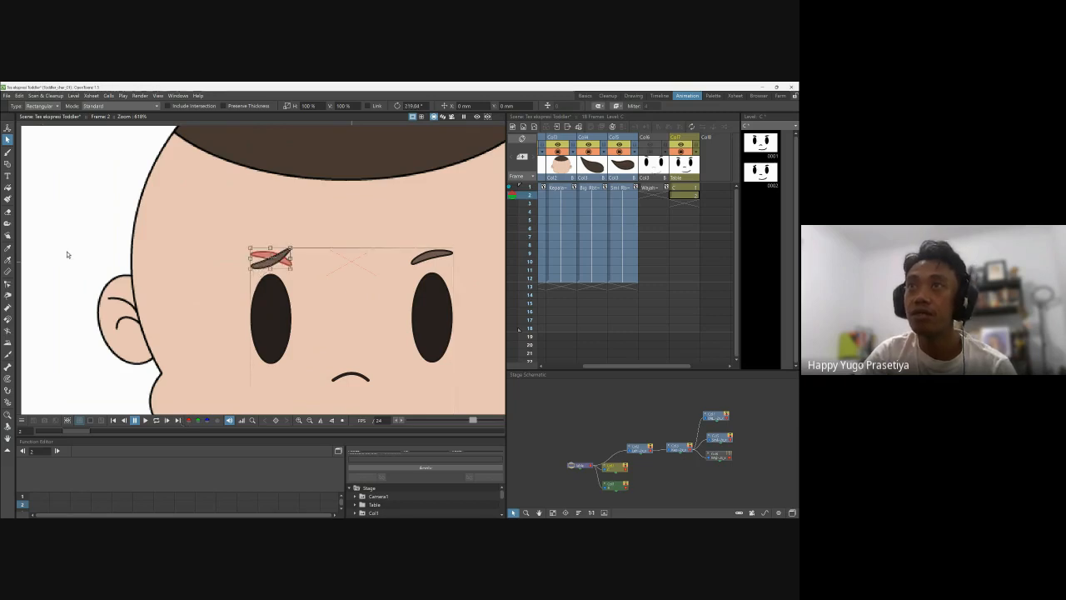
left_click(68, 254)
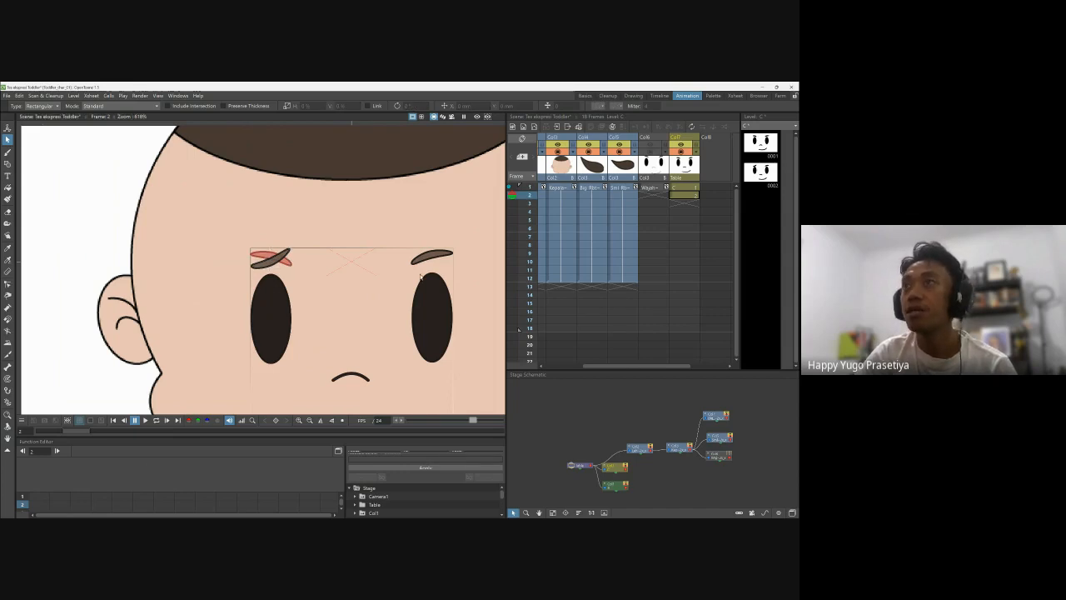
left_click(432, 259)
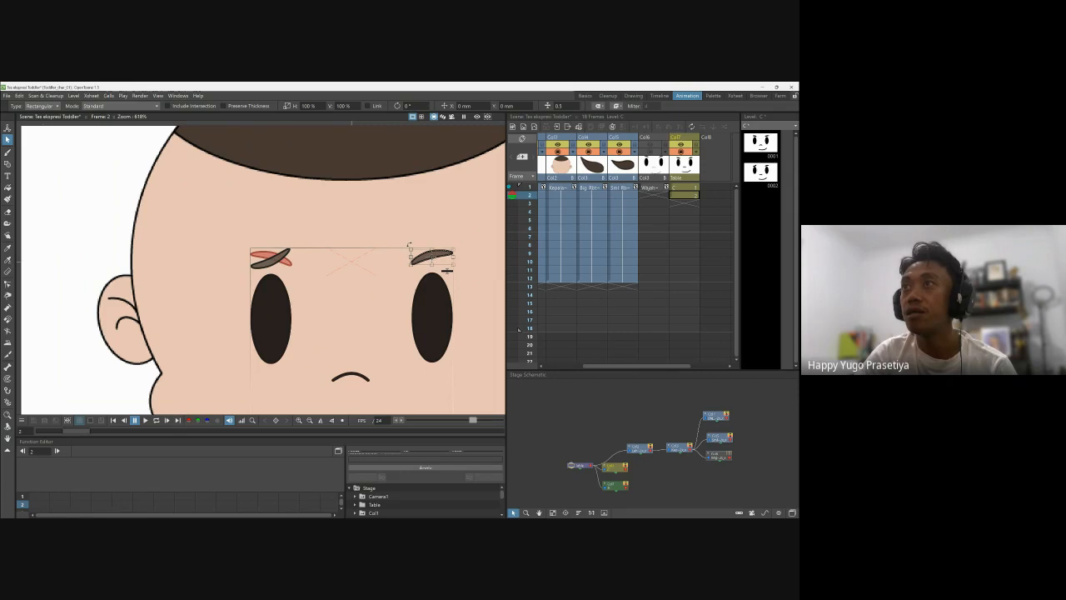
left_click_drag(409, 245, 456, 307)
Step: Rotate the mouth in frame 2 by 180° into a frown and shift it about -1.97 mm in X and 1.08 mm in Y
scroll(348, 283, "down", 2)
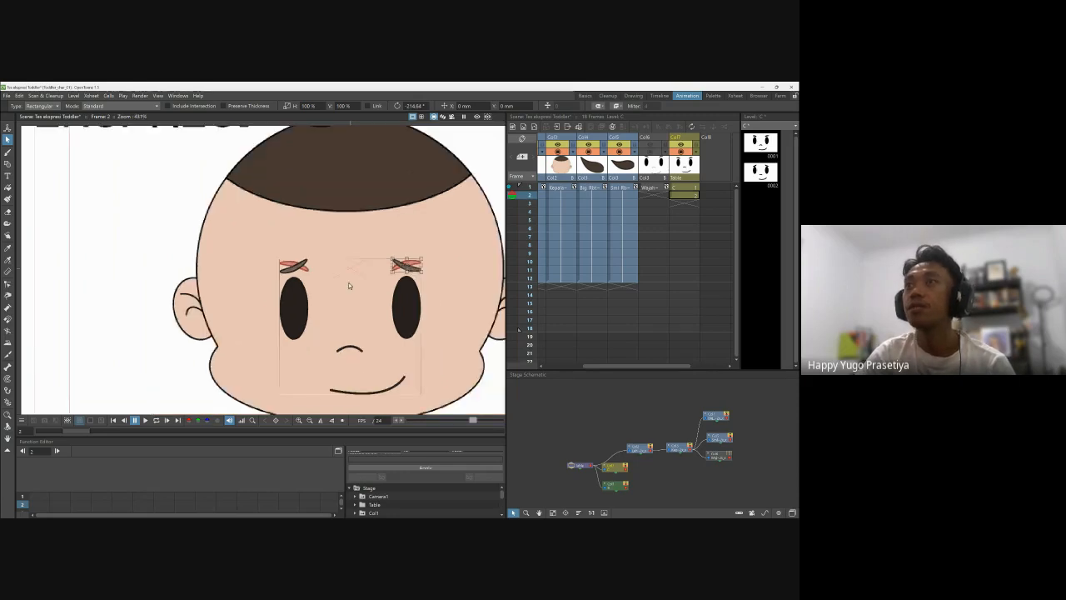
left_click(374, 376)
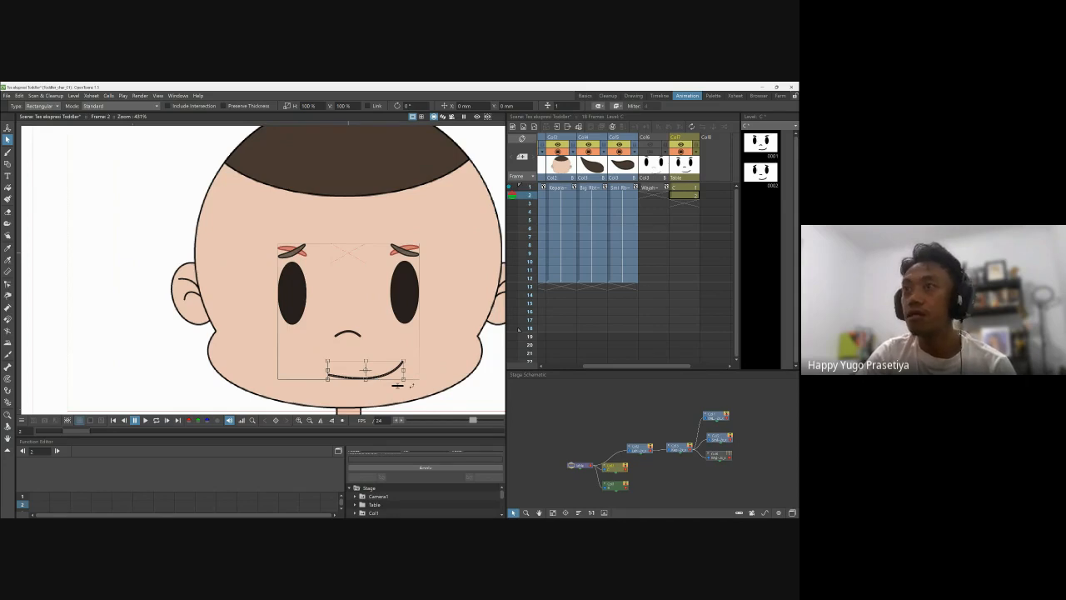
left_click_drag(398, 384, 357, 359)
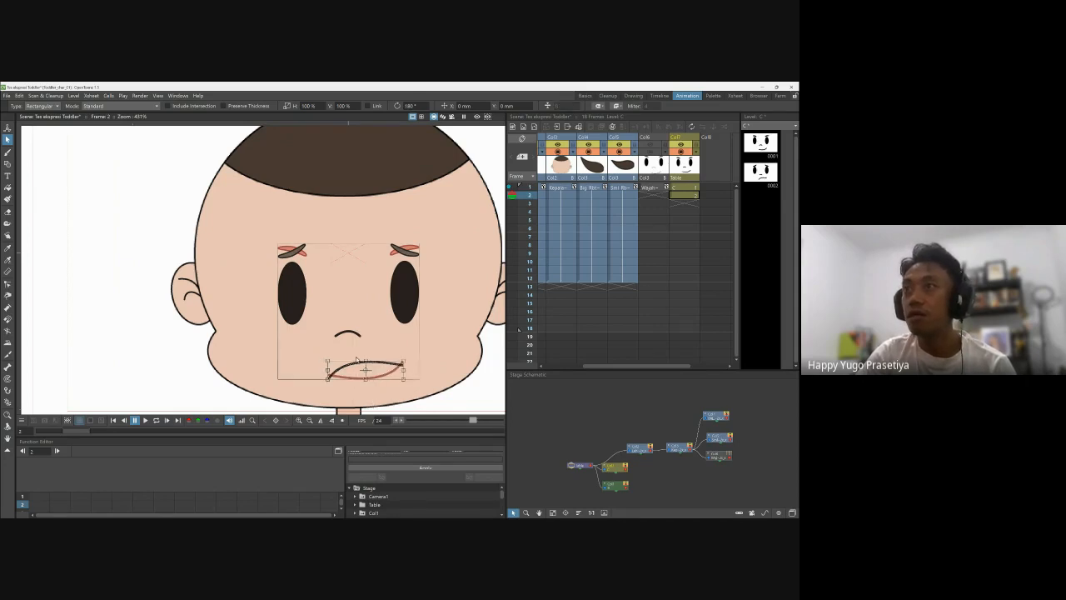
left_click_drag(385, 366, 377, 362)
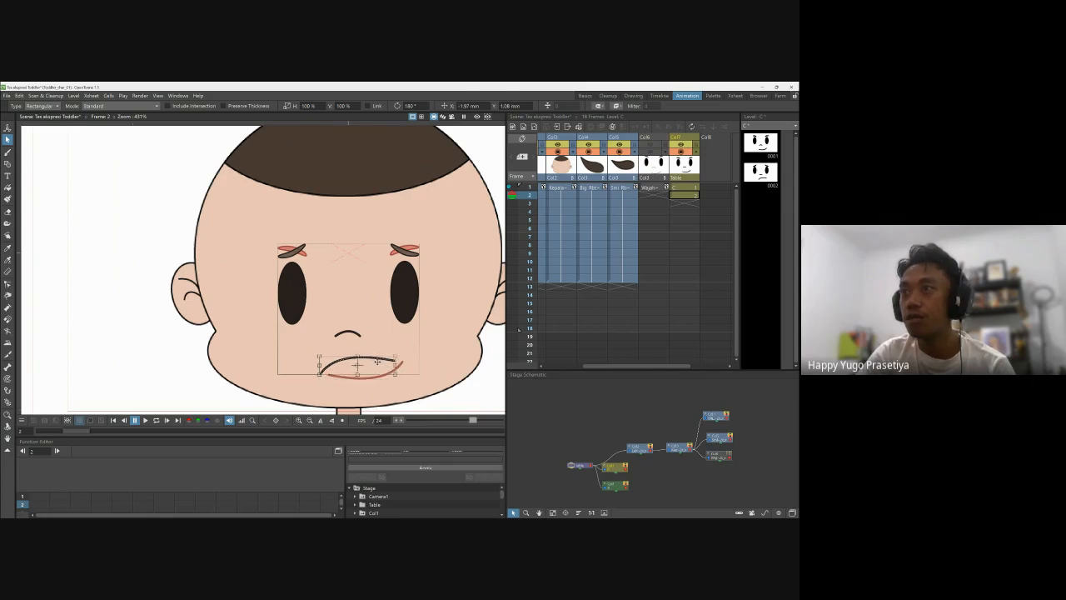
left_click(466, 392)
scroll(387, 267, "down", 3)
scroll(389, 273, "down", 2)
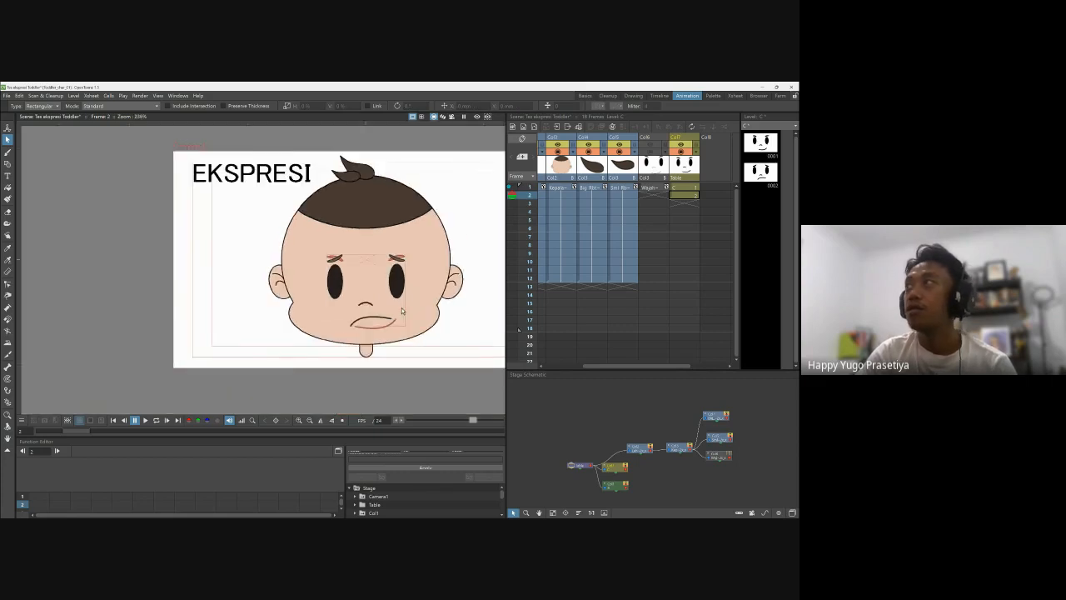
scroll(381, 275, "up", 3)
Step: Compare the face drawings in frames 1 and 2 of Col7 and turn off the onion skin for frame 1
left_click(689, 190)
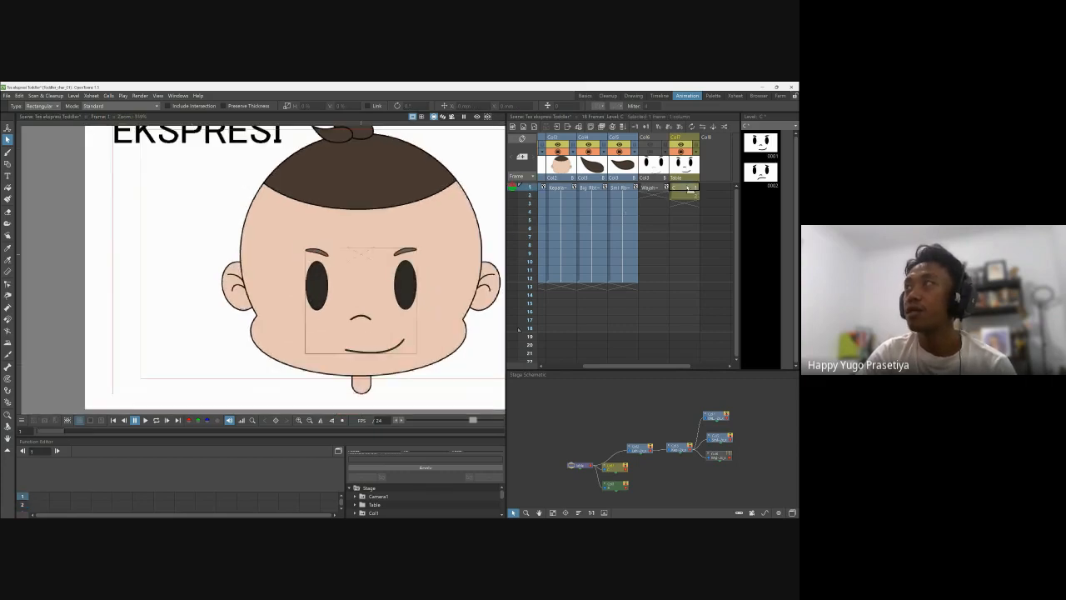
left_click(684, 195)
left_click(681, 188)
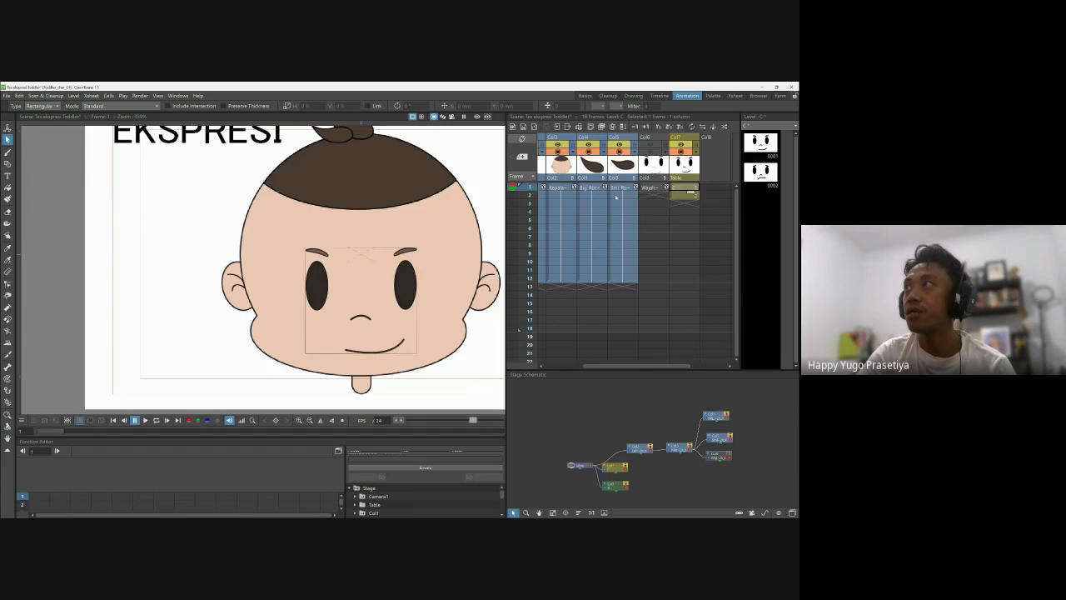
left_click(682, 196)
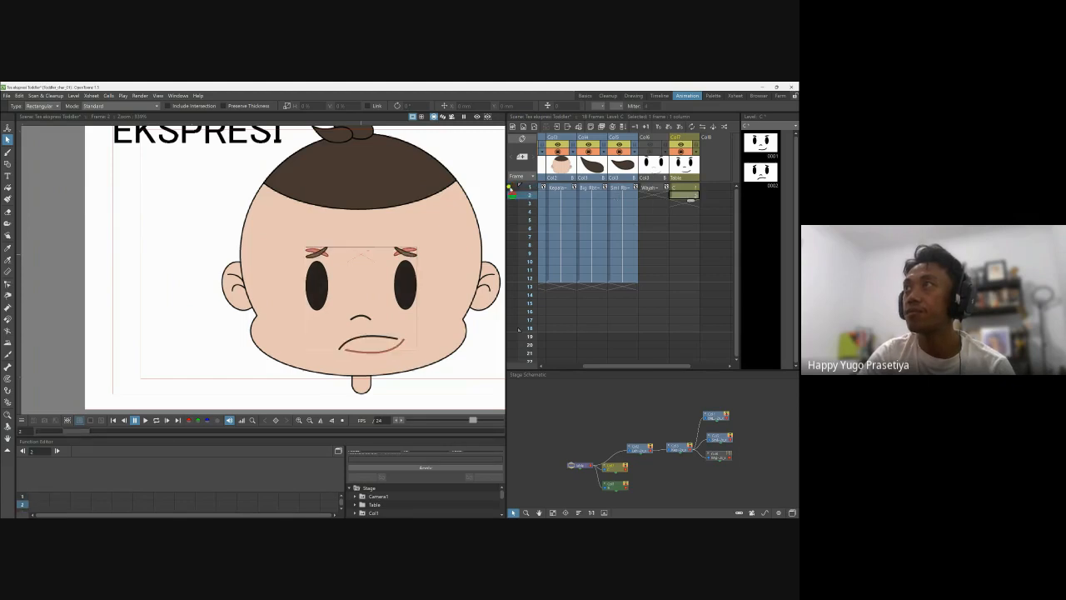
left_click(510, 187)
Step: Alternate between frames 1 and 2 of Col7 to examine the change from the smiling to the sad expression
left_click(688, 189)
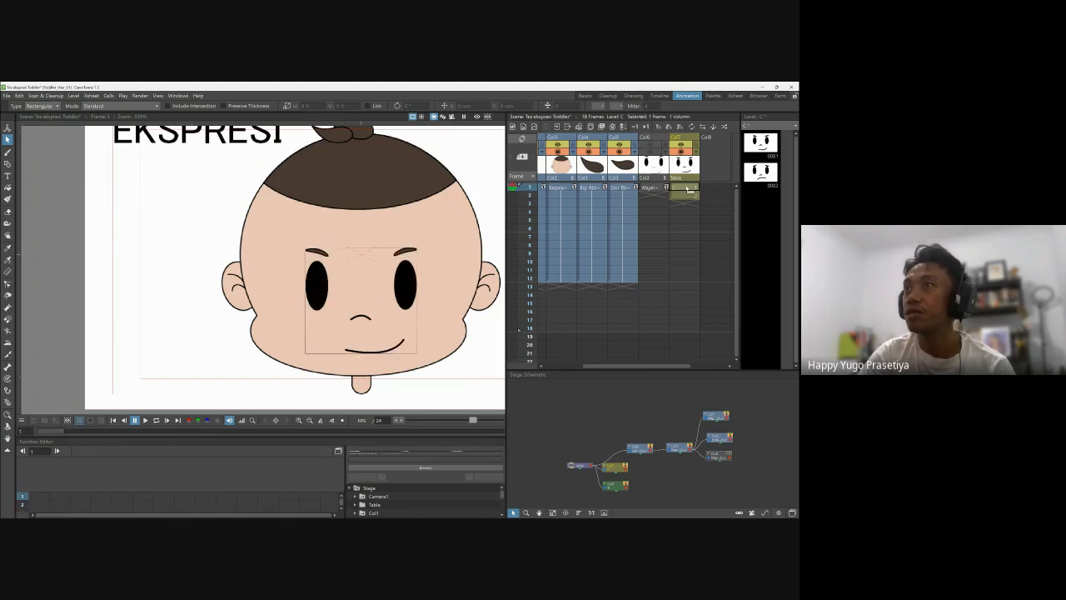
left_click(684, 197)
left_click(684, 189)
left_click(683, 197)
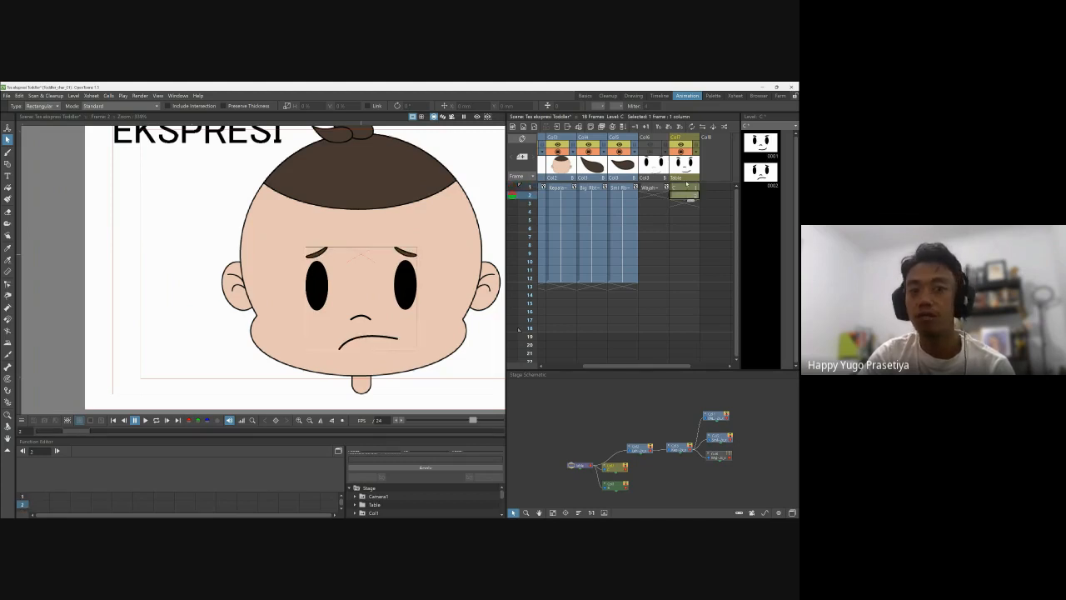
left_click(682, 188)
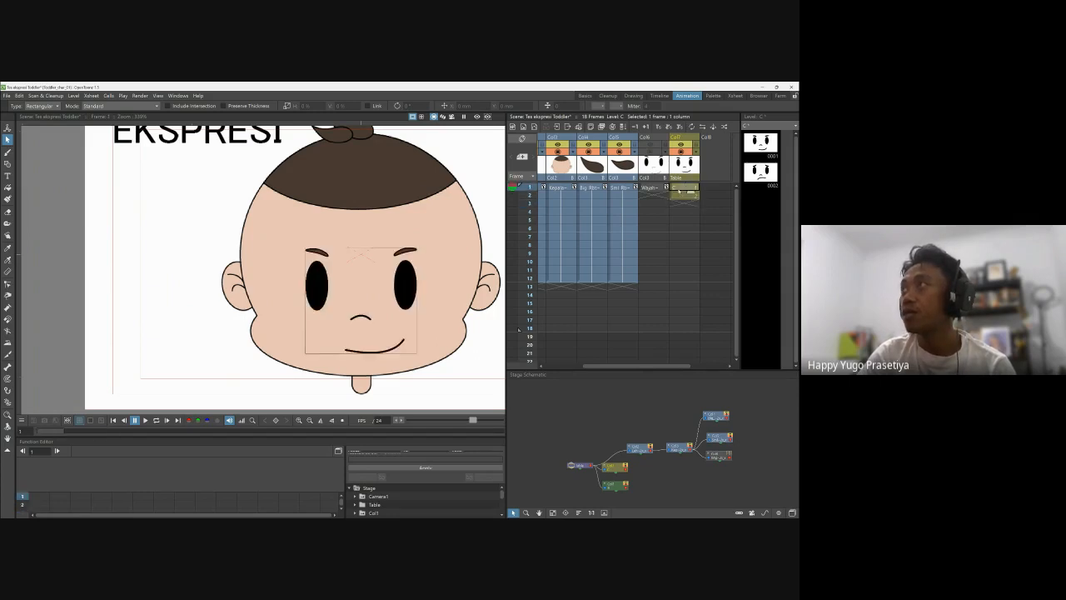
left_click(677, 195)
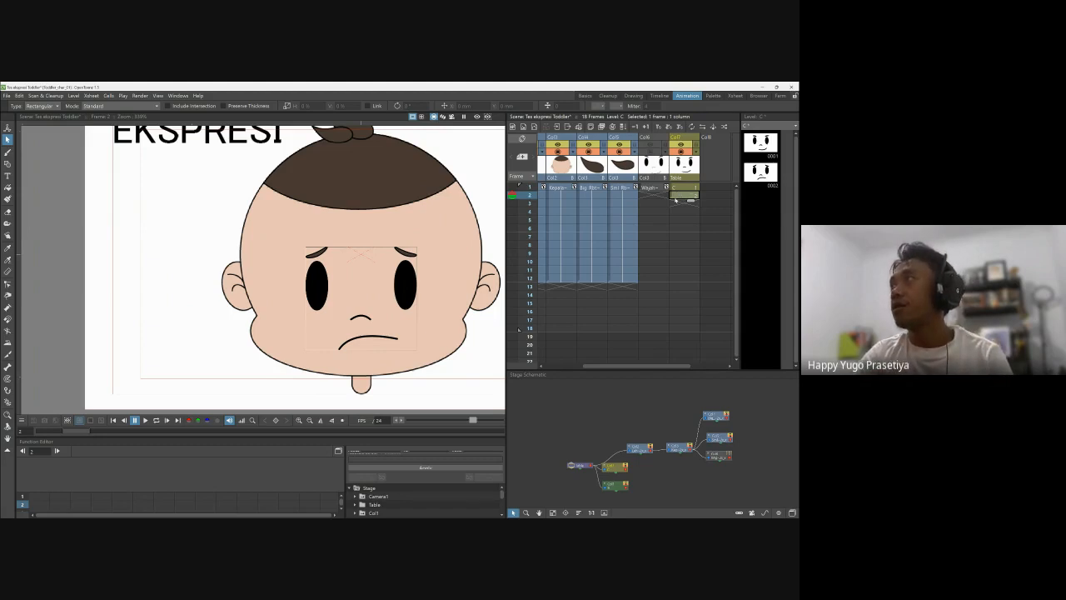
left_click(682, 188)
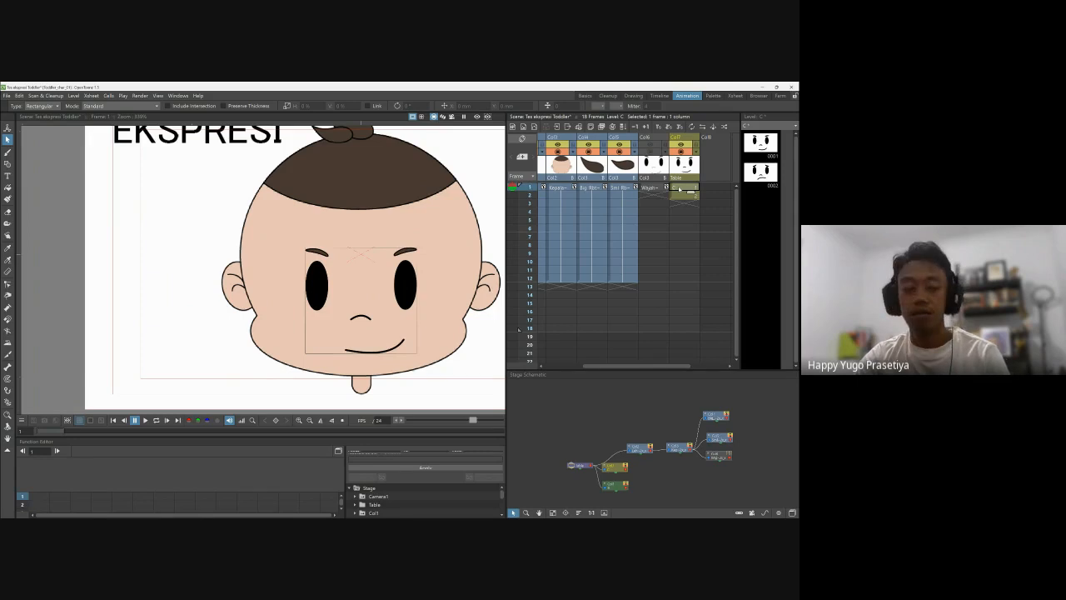
left_click(688, 195)
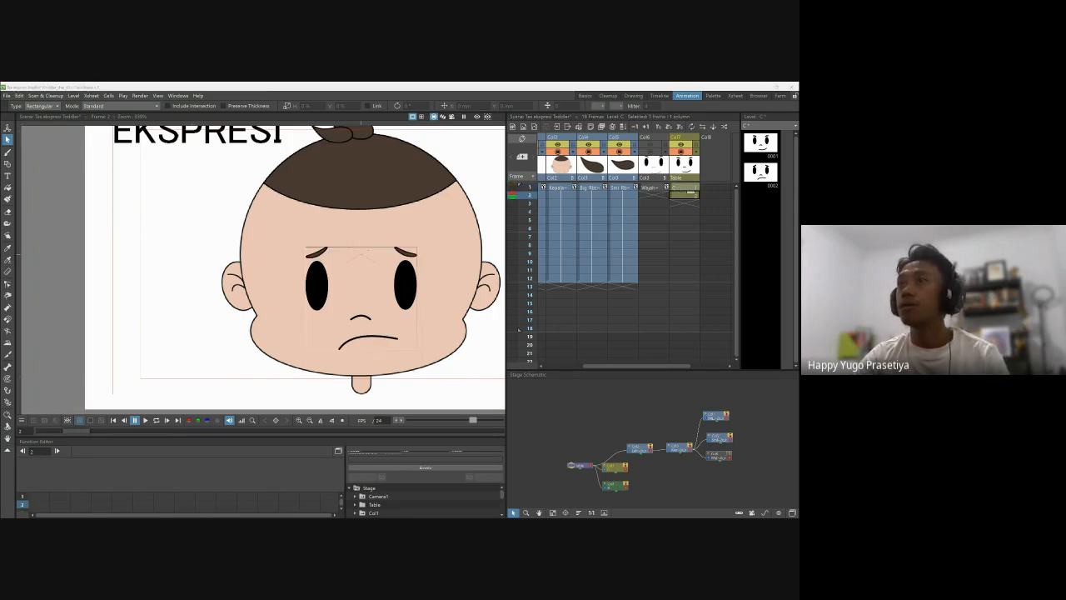
Step: Duplicate the sad face drawing into frame 3 of Col7 and rotate both eyebrows until they are nearly level with the arch upward
left_click(688, 203)
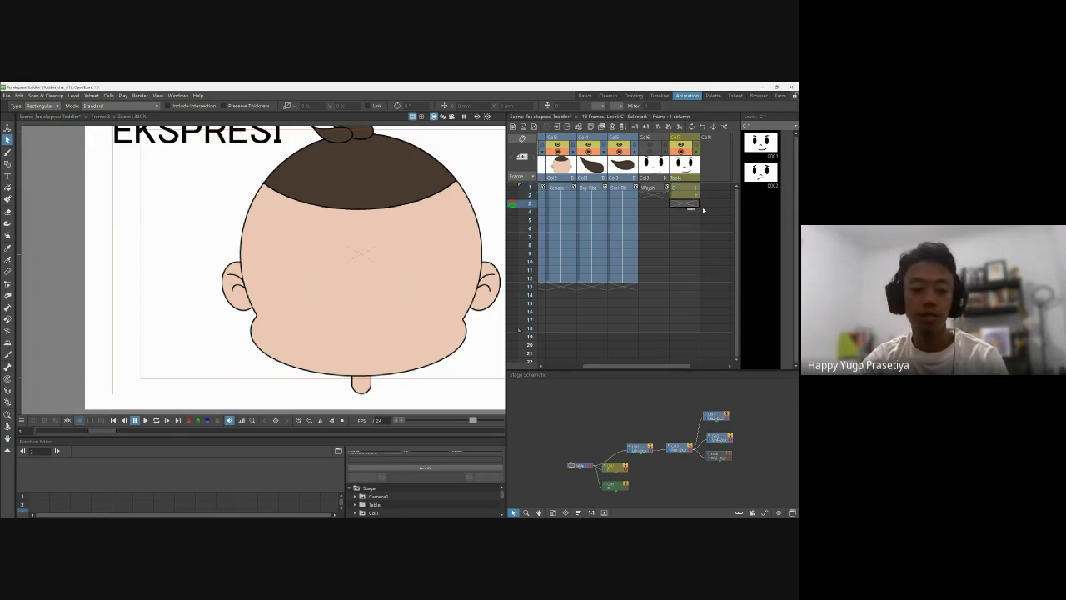
key("d")
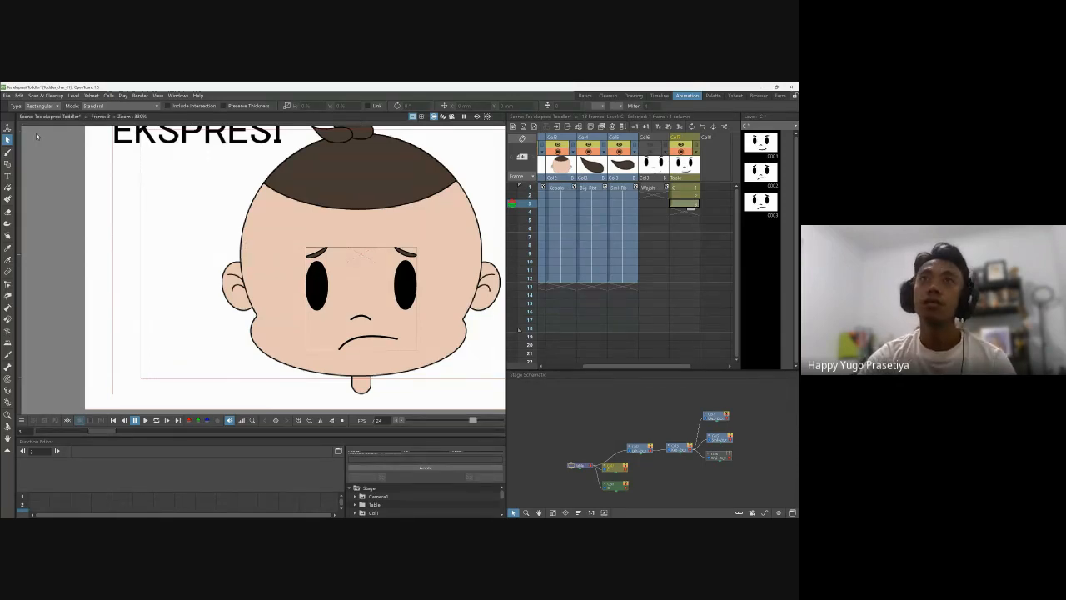
left_click(317, 253)
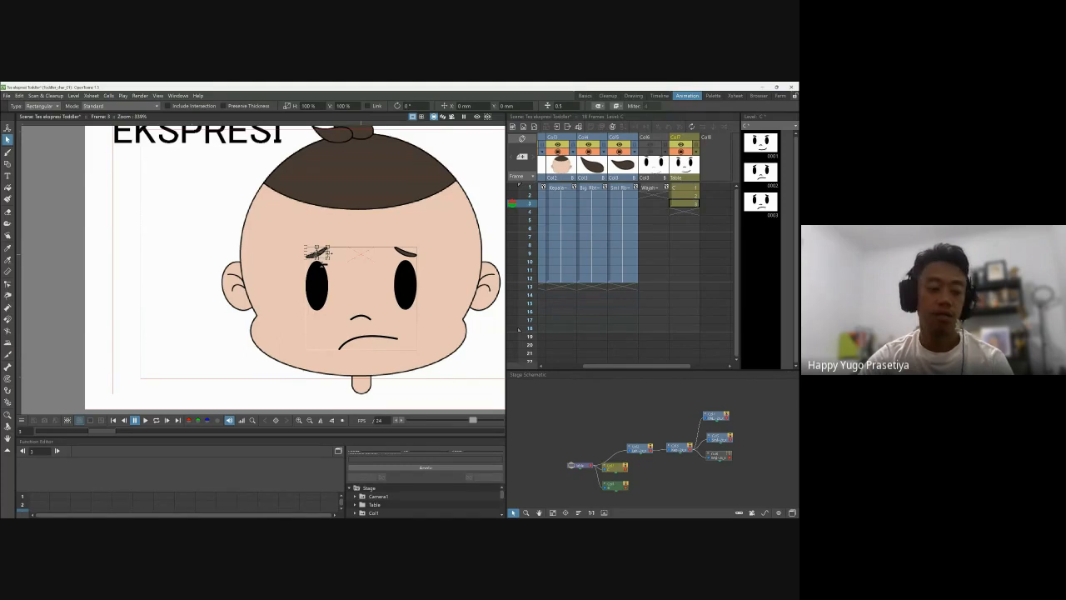
scroll(344, 203, "up", 2)
scroll(344, 203, "up", 1)
left_click_drag(322, 276, 268, 285)
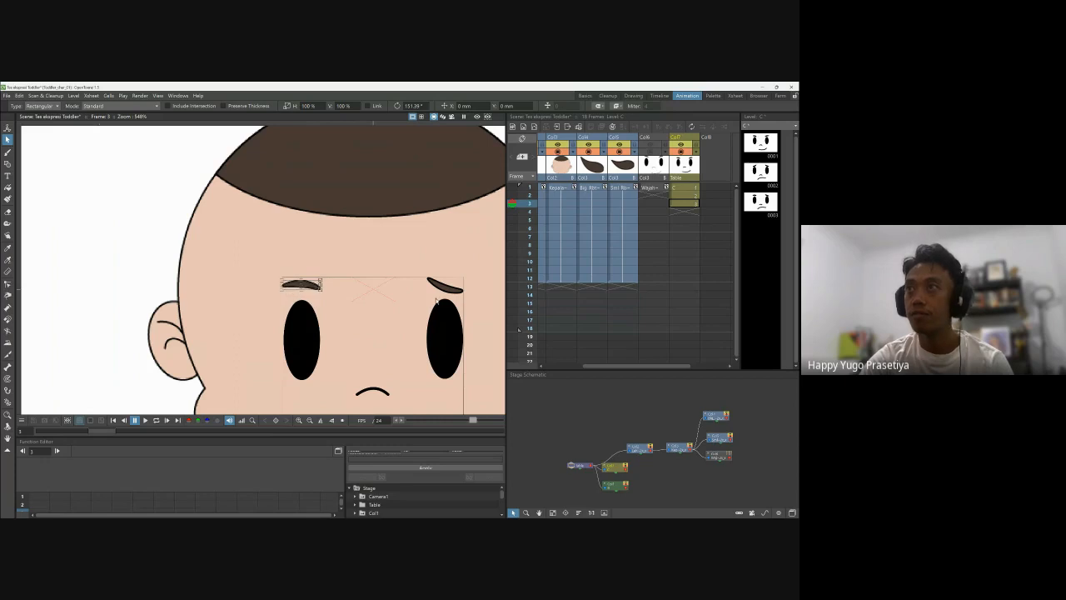
left_click(441, 285)
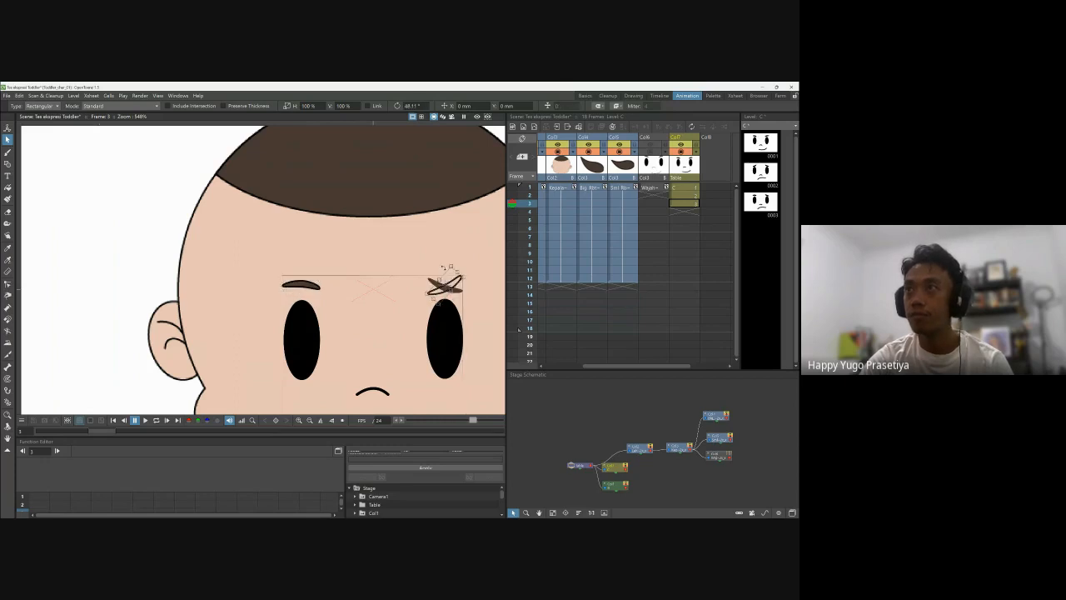
left_click_drag(443, 266, 335, 388)
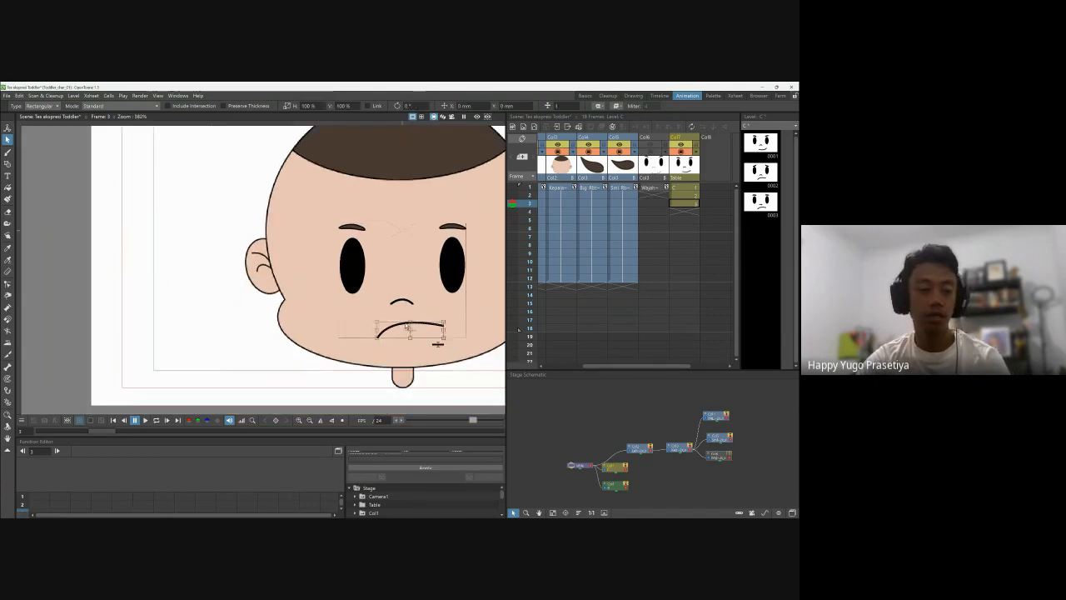
Step: Raise the left end of the frame 3 mouth slightly with the Control Point Editor to make the frown shallower
key("a")
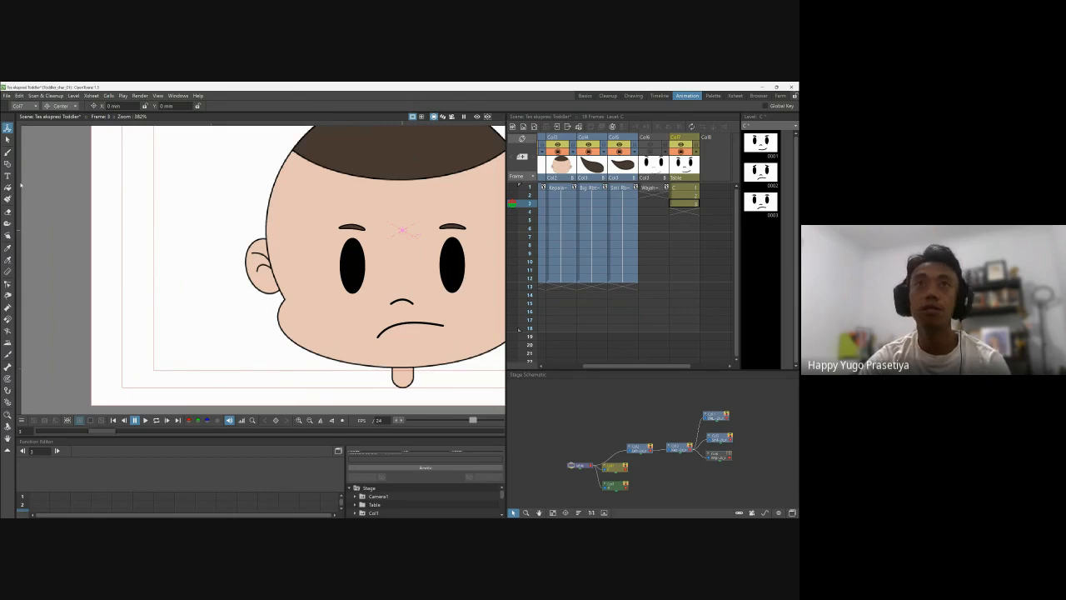
key("s")
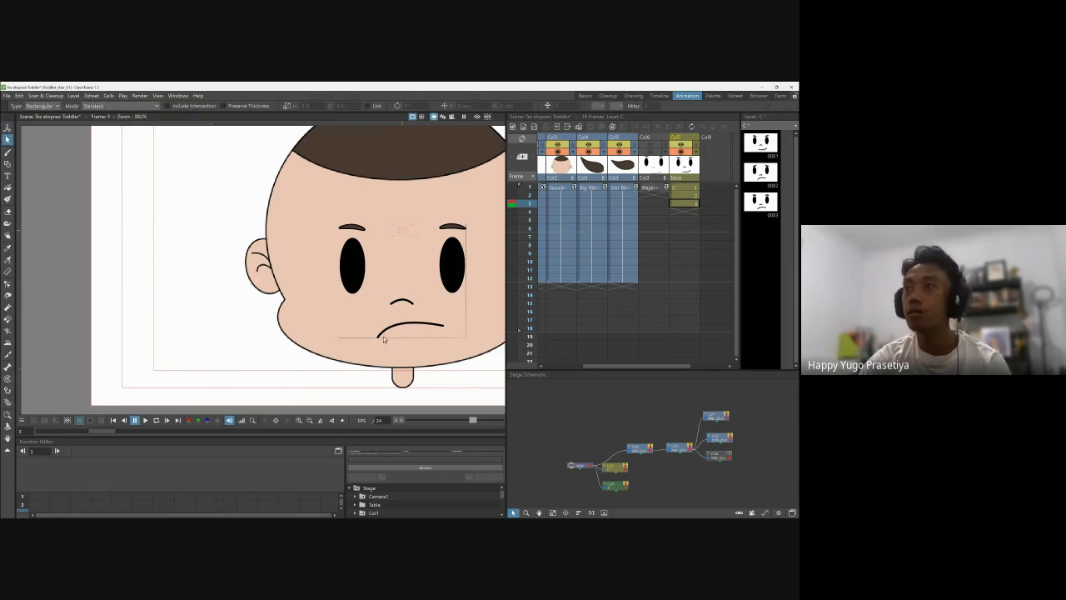
left_click(384, 339)
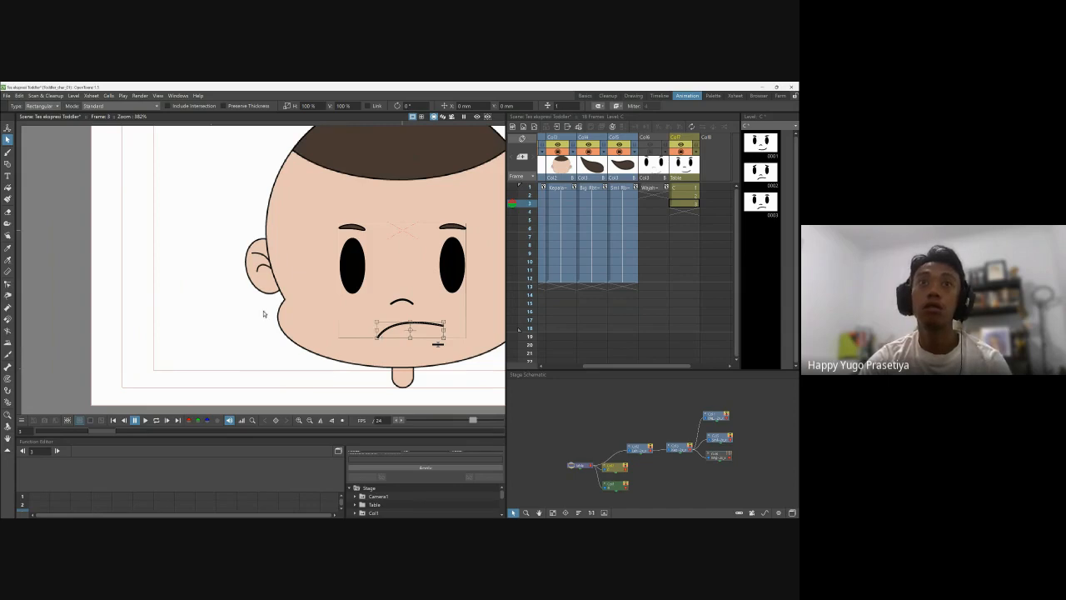
left_click(8, 284)
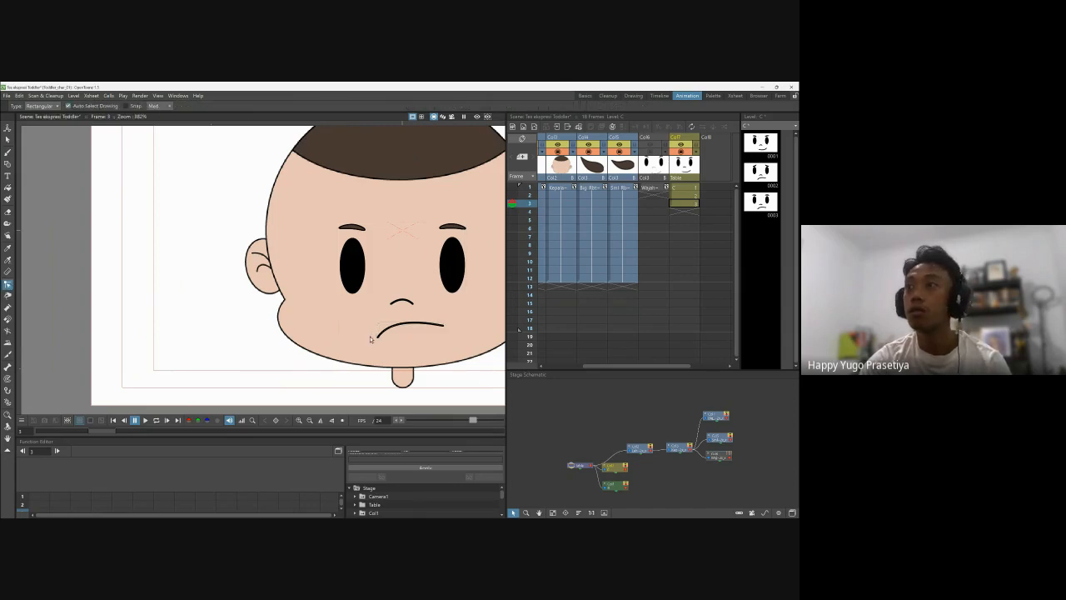
left_click(381, 337)
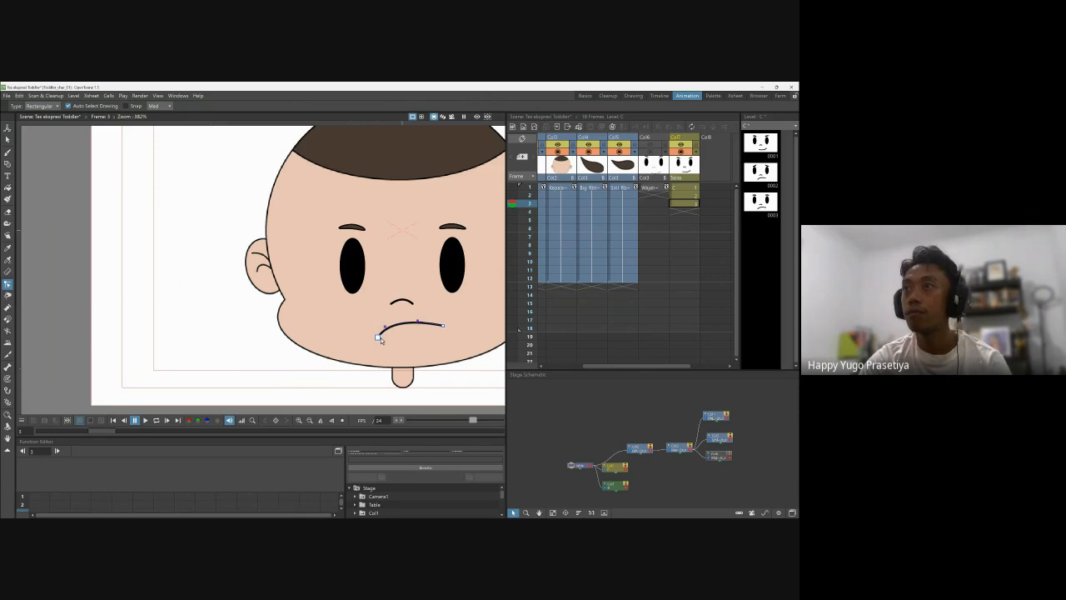
left_click_drag(381, 337, 371, 332)
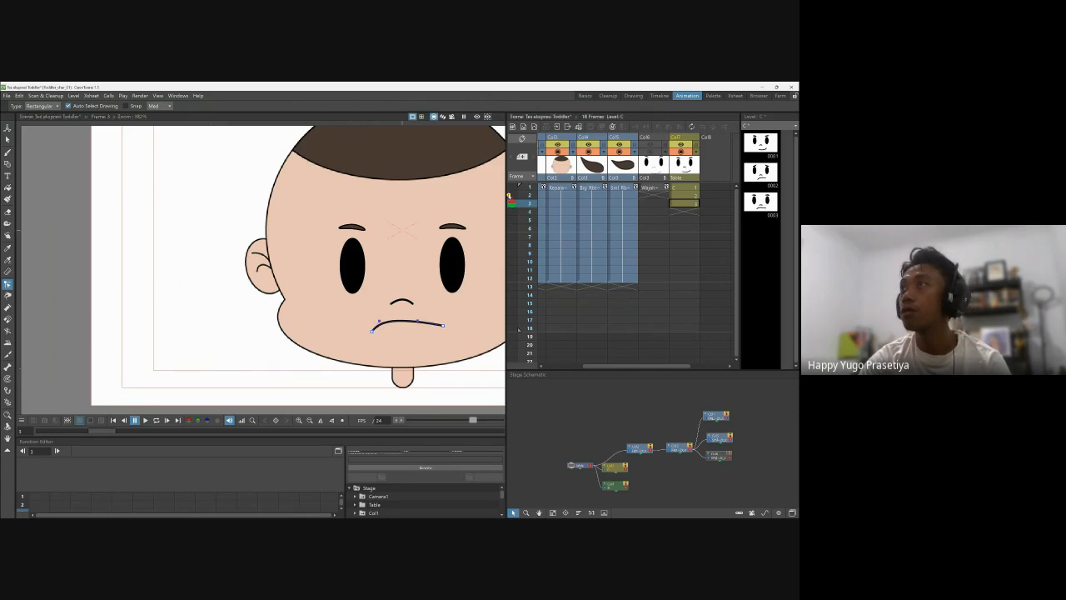
Step: Turn on the onion skin for frame 1 and reshape the frame 3 mouth into a short, nearly straight line under the nose
left_click(509, 188)
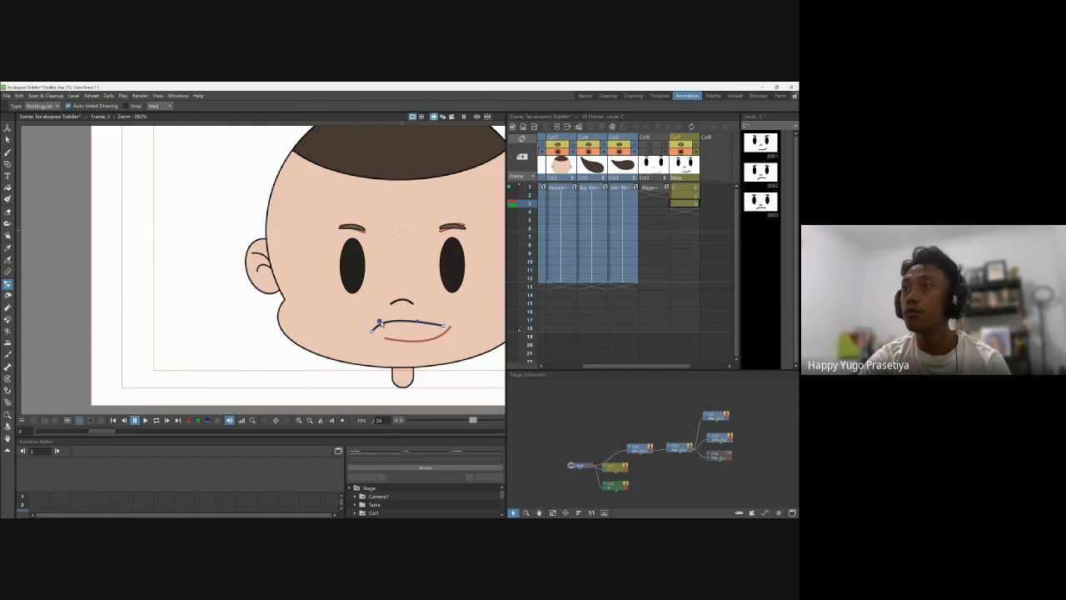
mouse_move(381, 324)
left_mouse_down()
mouse_move(434, 331)
mouse_move(398, 333)
left_mouse_up()
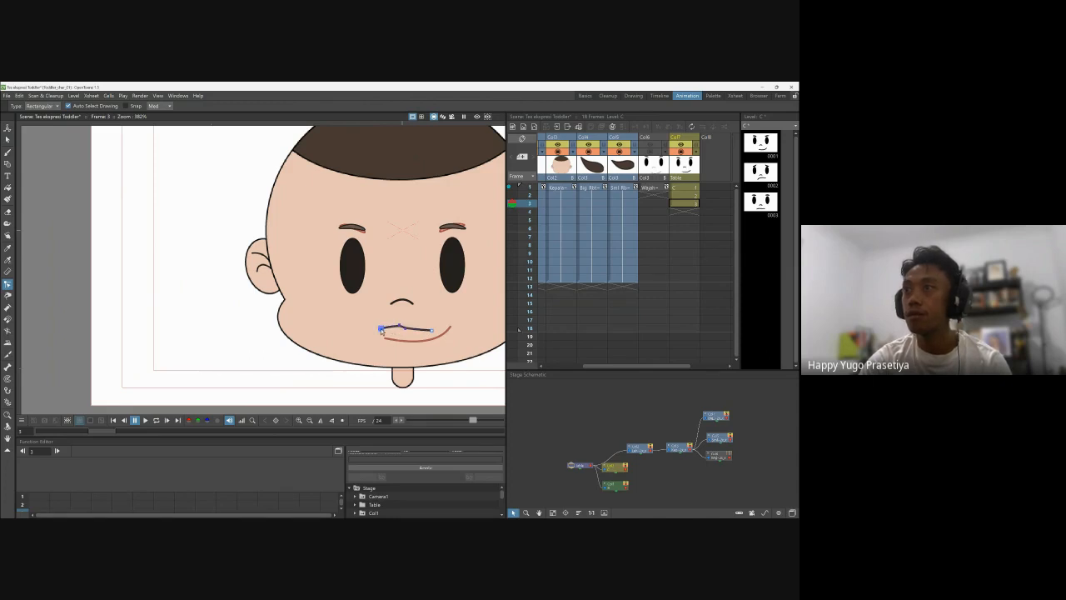
left_click(431, 330)
left_click_drag(432, 331, 423, 331)
left_click(409, 330)
mouse_move(409, 331)
left_mouse_down()
mouse_move(394, 330)
mouse_move(412, 332)
left_mouse_up()
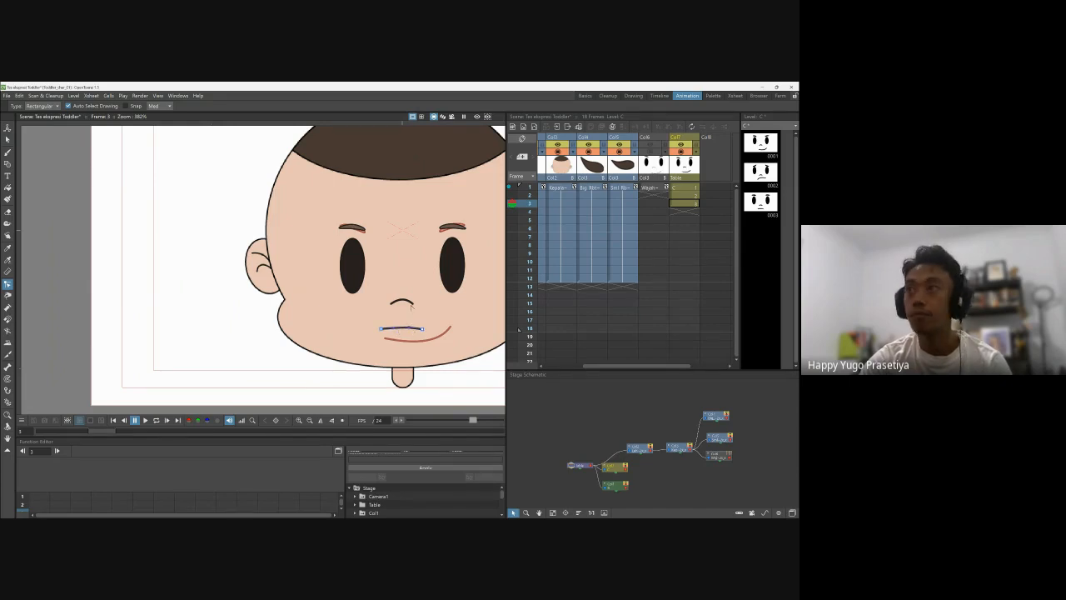
Step: Flatten the remaining arch of the short mouth line by adjusting its curve handles
scroll(409, 316, "up", 3)
left_click(372, 348)
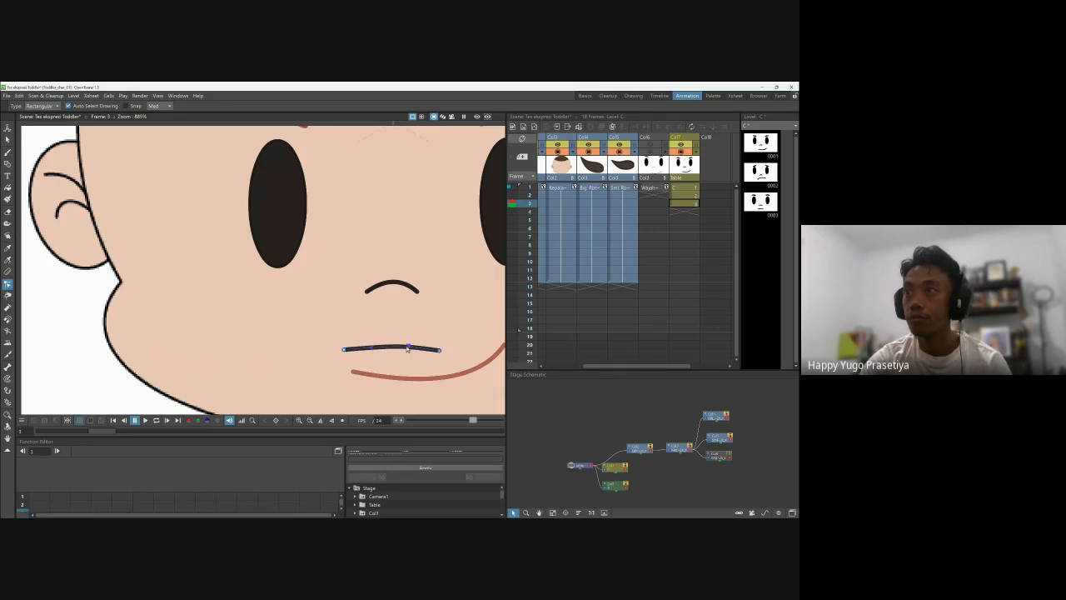
left_click_drag(409, 347, 413, 349)
scroll(413, 349, "down", 4)
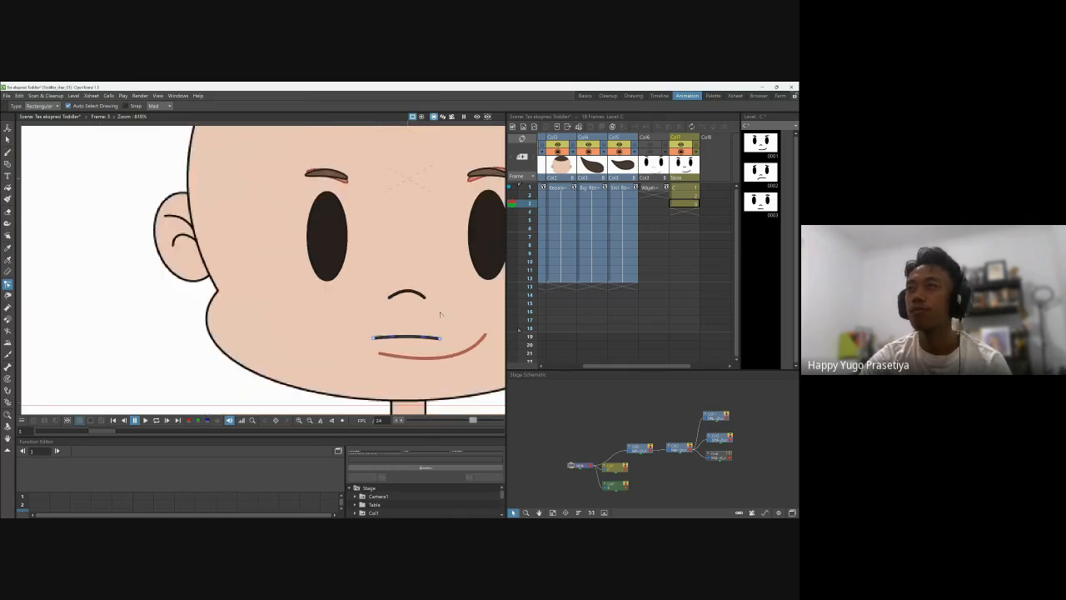
scroll(474, 309, "up", 1)
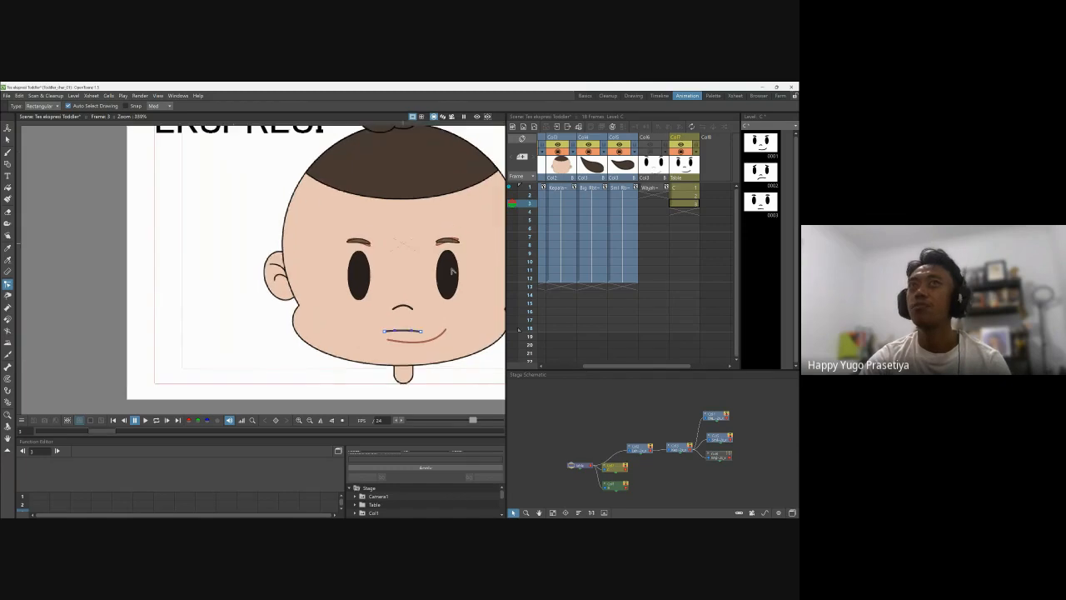
Step: Duplicate the neutral face drawing from frame 3 into frame 4 of Col7
key("s")
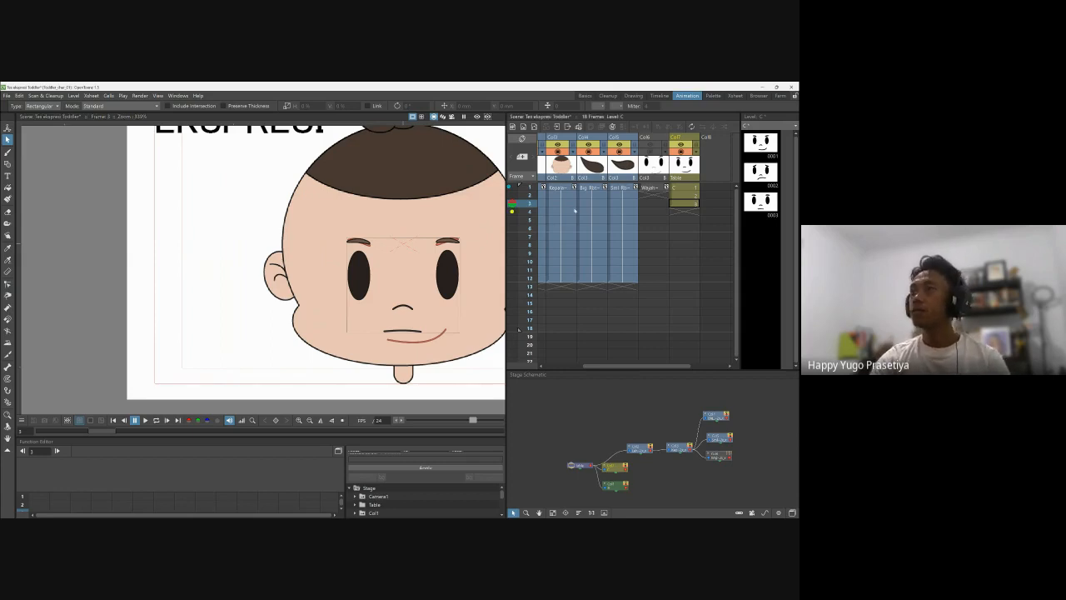
left_click(683, 210)
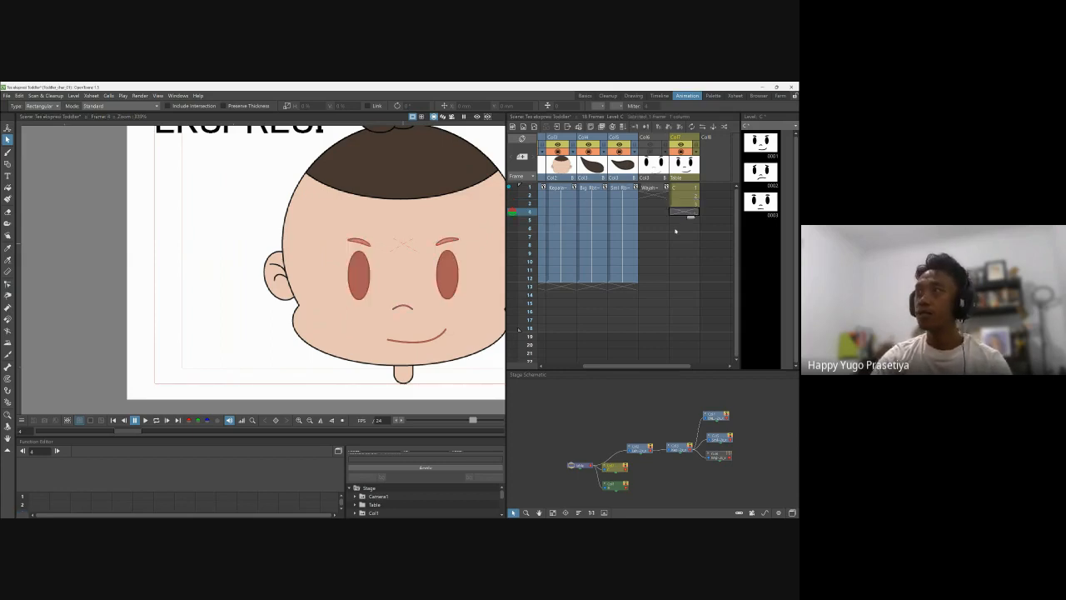
key("ctrl+v")
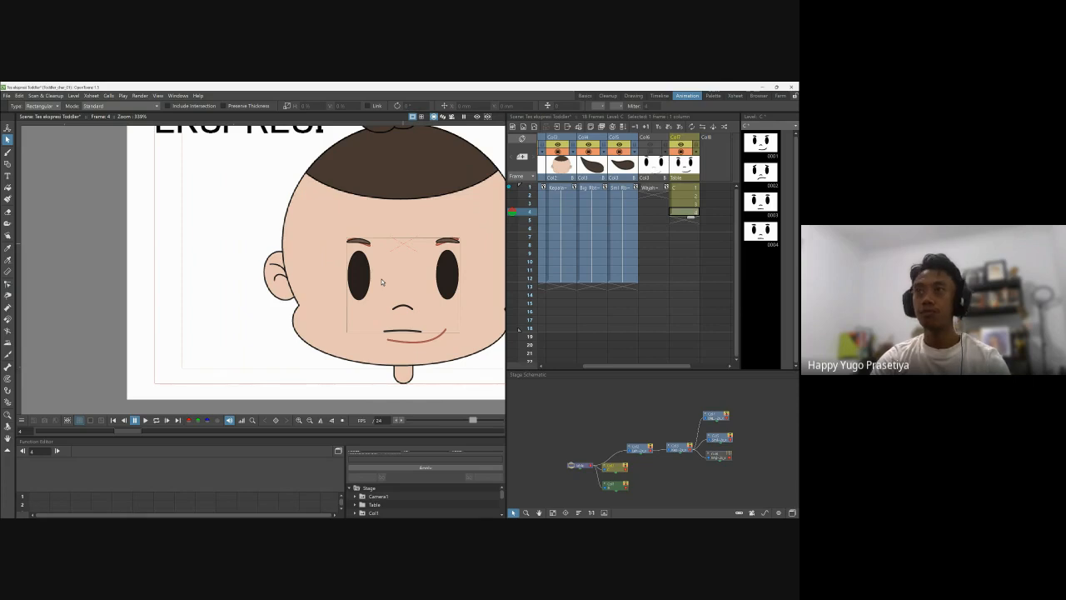
Step: Move the left-hand eyebrow in frame 4 by about -1.02 mm horizontally and 0.75 mm vertically, and rotate it slightly to raise its inner end
scroll(390, 224, "up", 5)
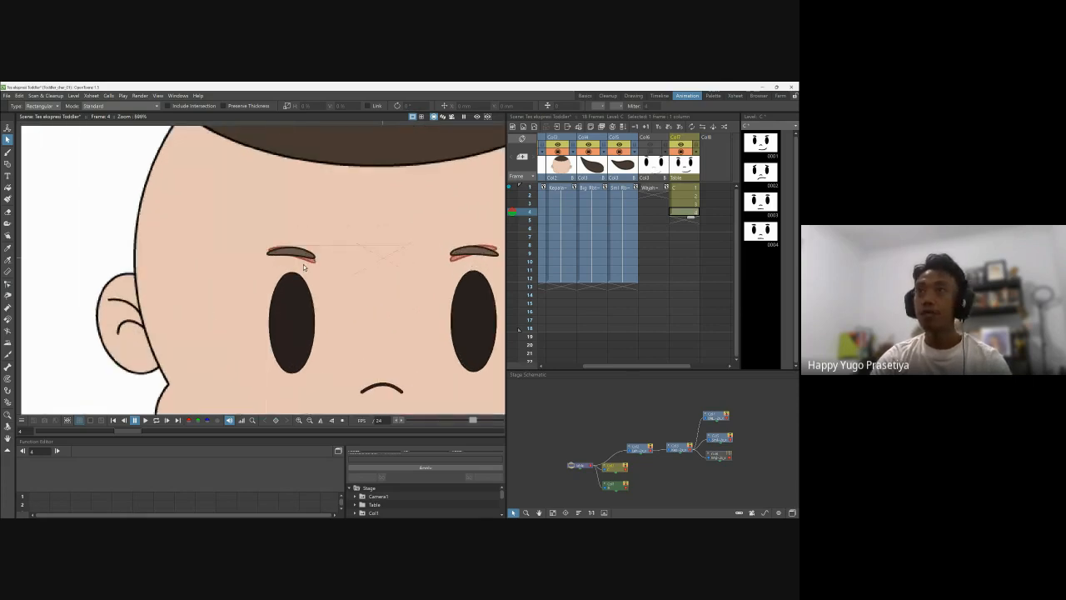
left_click(291, 252)
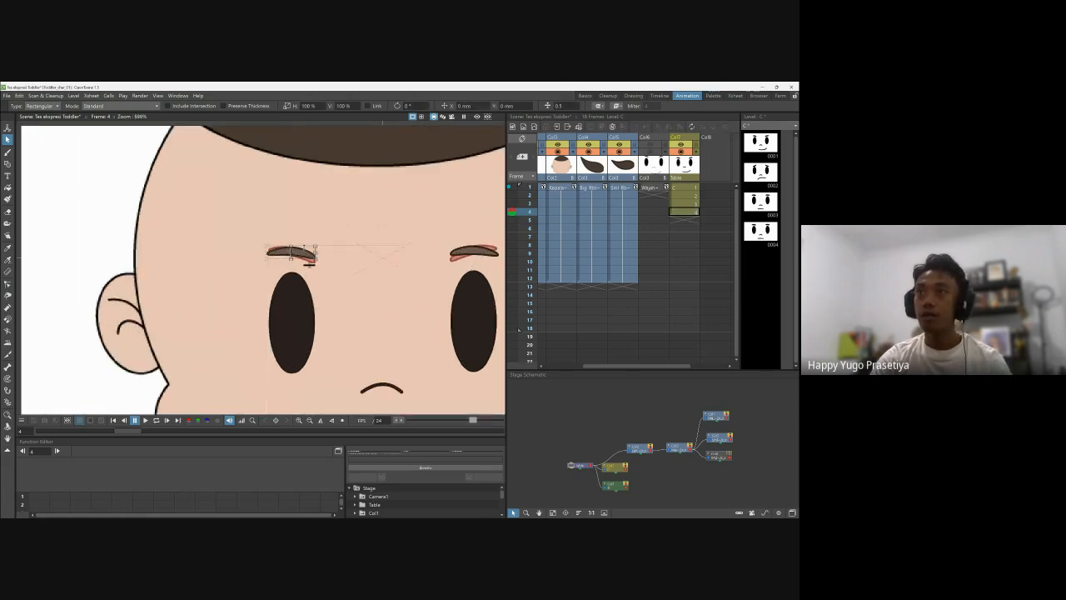
scroll(296, 252, "up", 1)
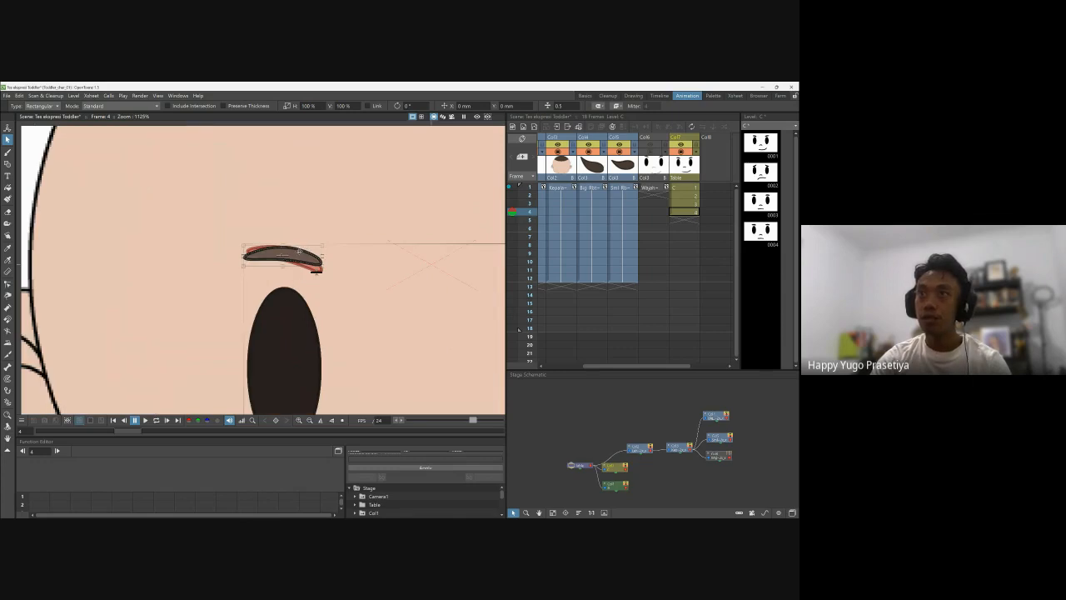
left_click_drag(298, 251, 289, 247)
scroll(329, 239, "down", 3)
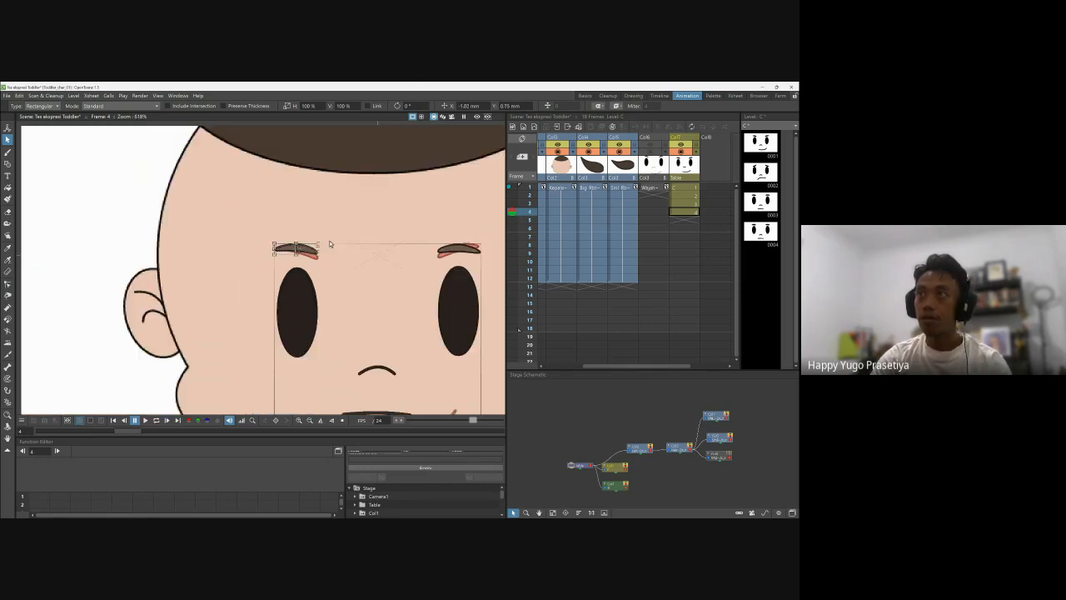
scroll(329, 240, "up", 1)
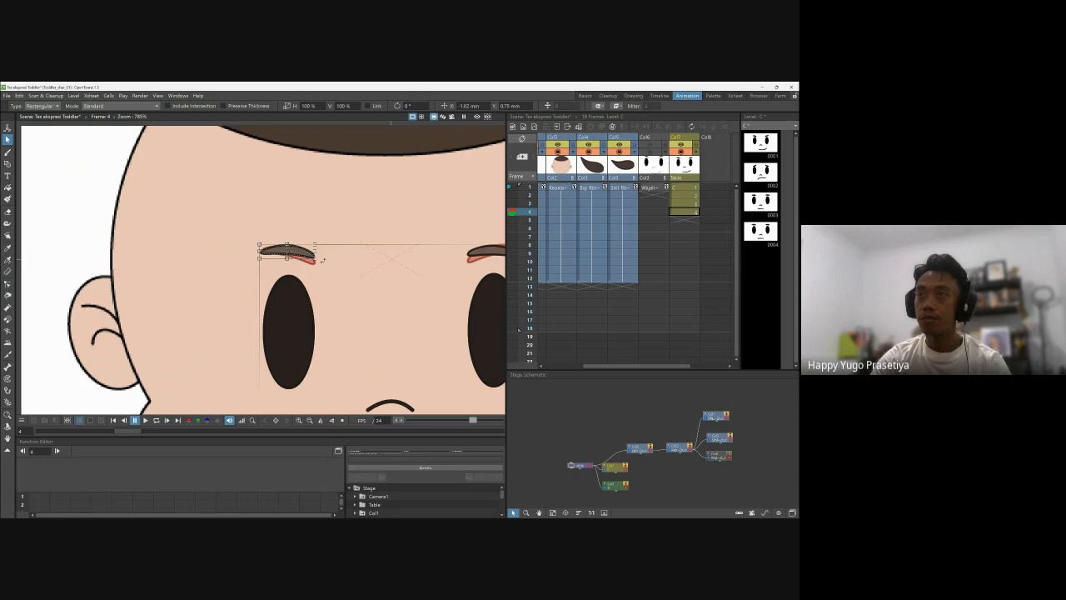
left_click_drag(323, 260, 334, 258)
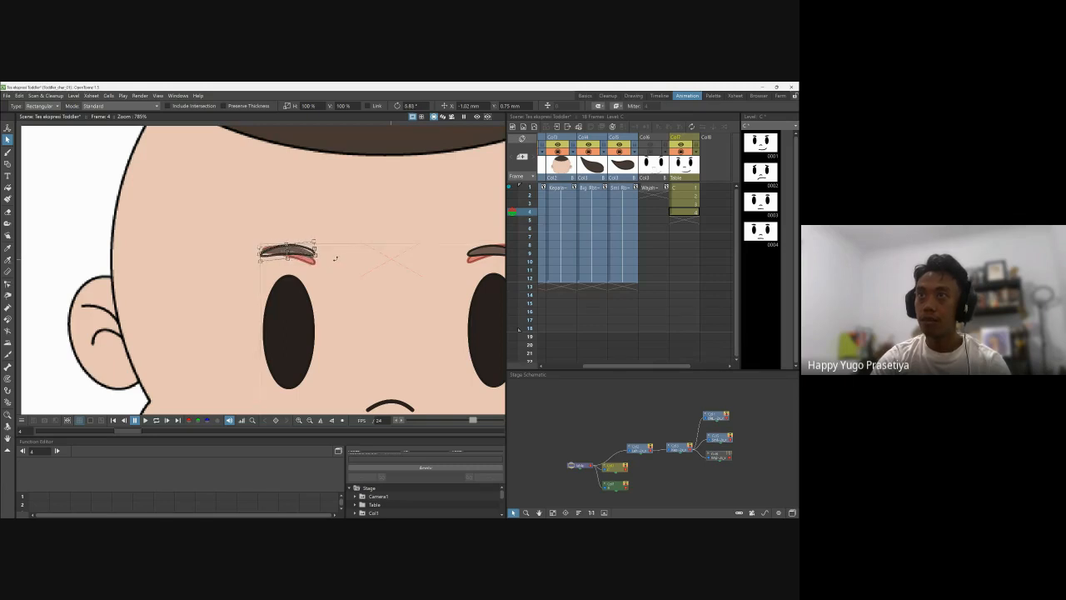
Step: Try to rotate the right-hand eyebrow slightly, and undo the rotation
left_click(488, 250)
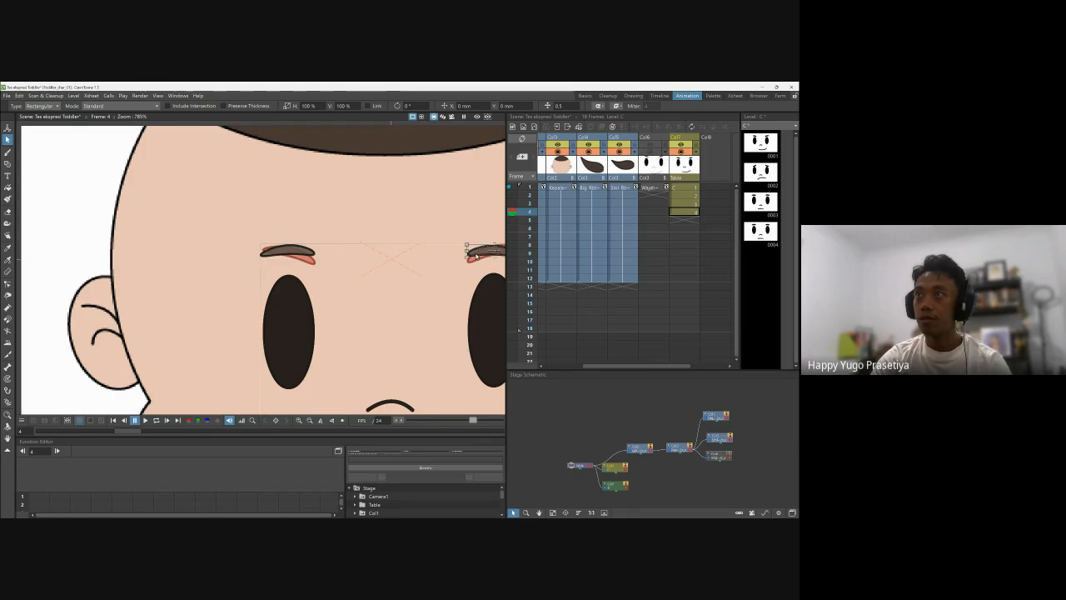
scroll(393, 240, "down", 1)
scroll(467, 230, "up", 1)
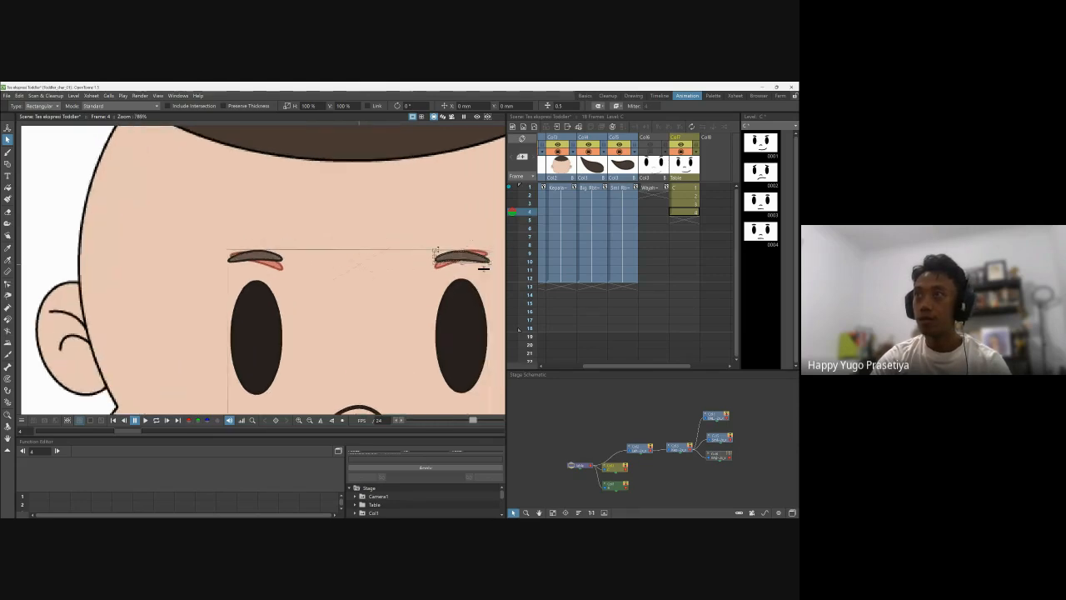
left_click_drag(484, 266, 490, 265)
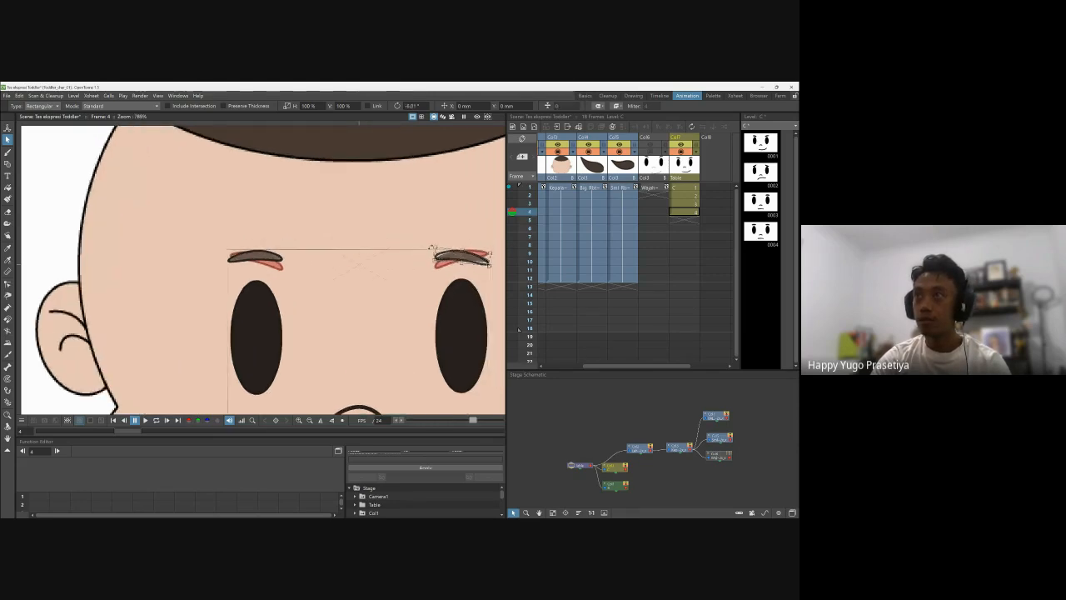
key("ctrl+z")
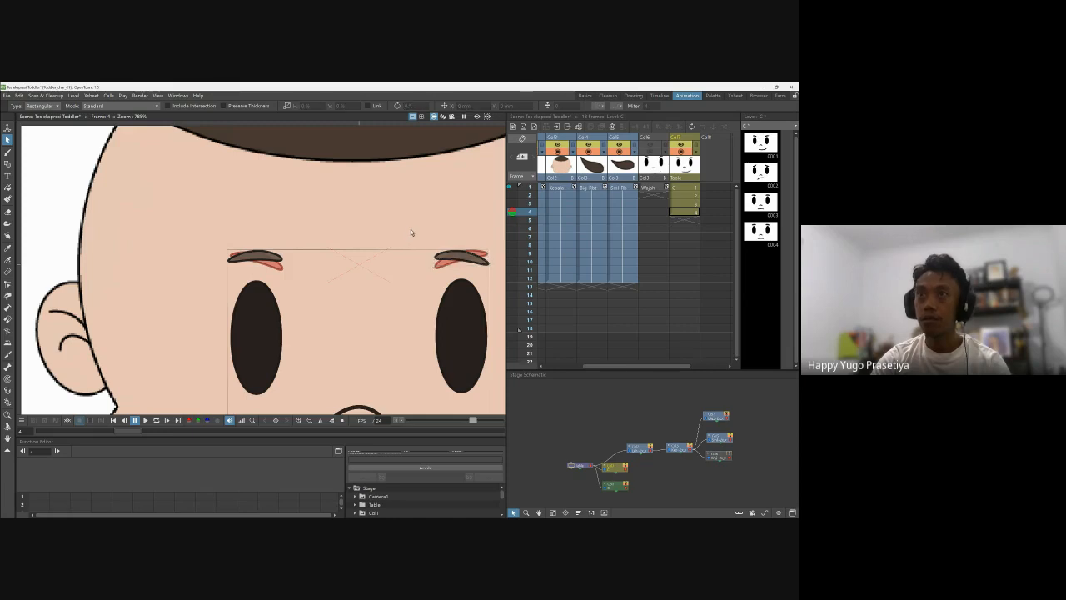
Step: Remove the lower control points of the left-hand eye so only its upper dome remains
left_click(283, 341)
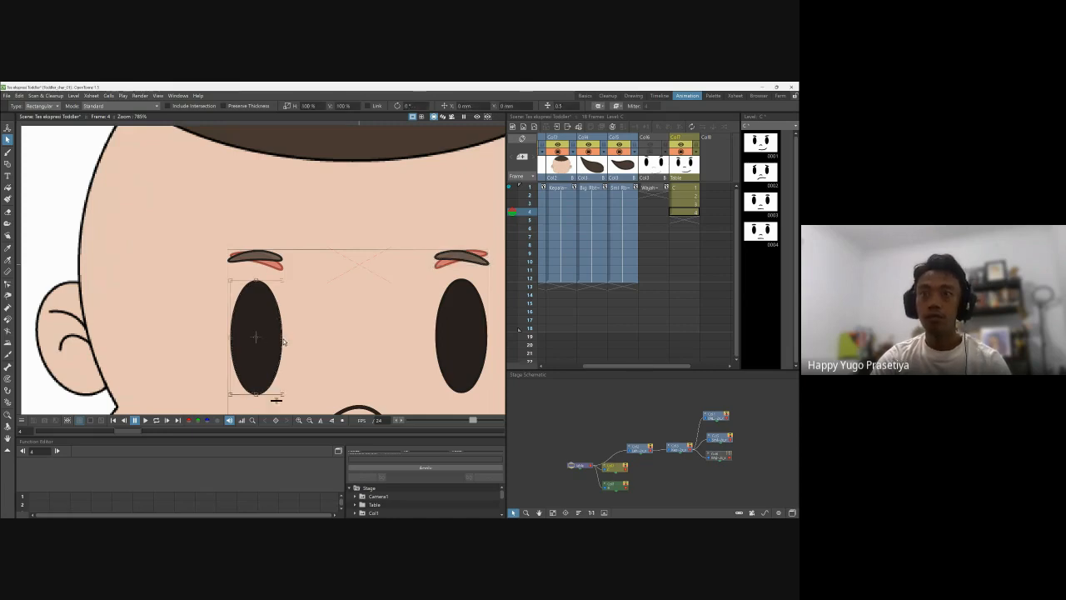
key("a")
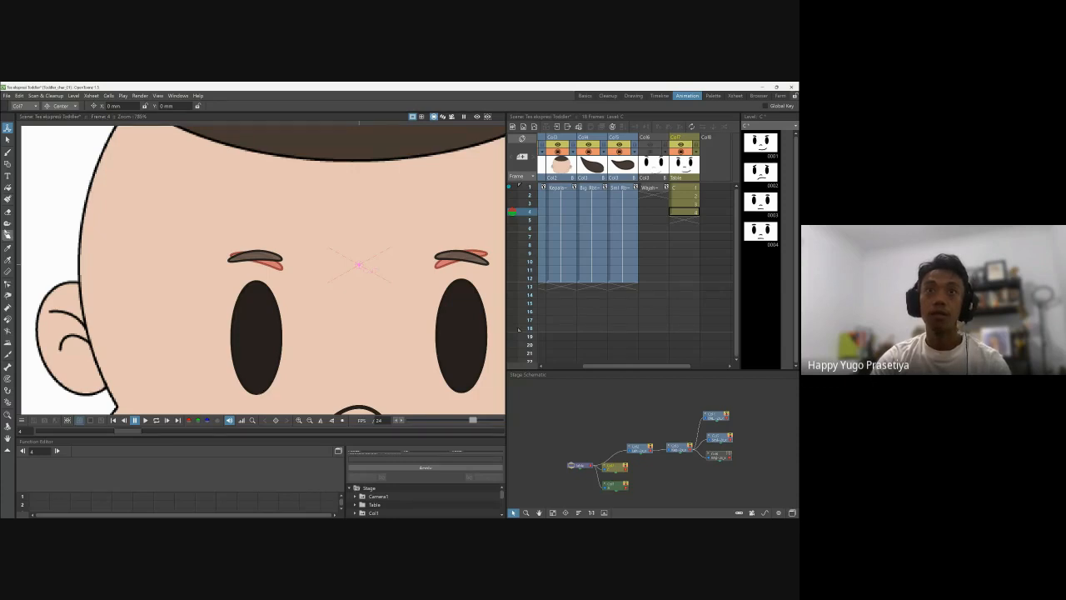
left_click(8, 284)
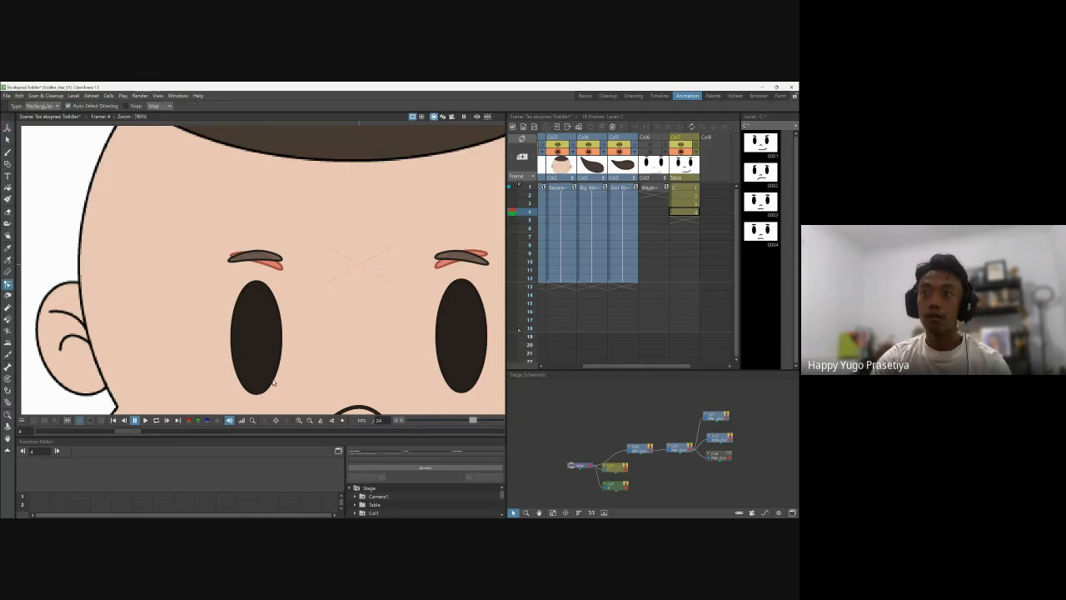
left_click(268, 389)
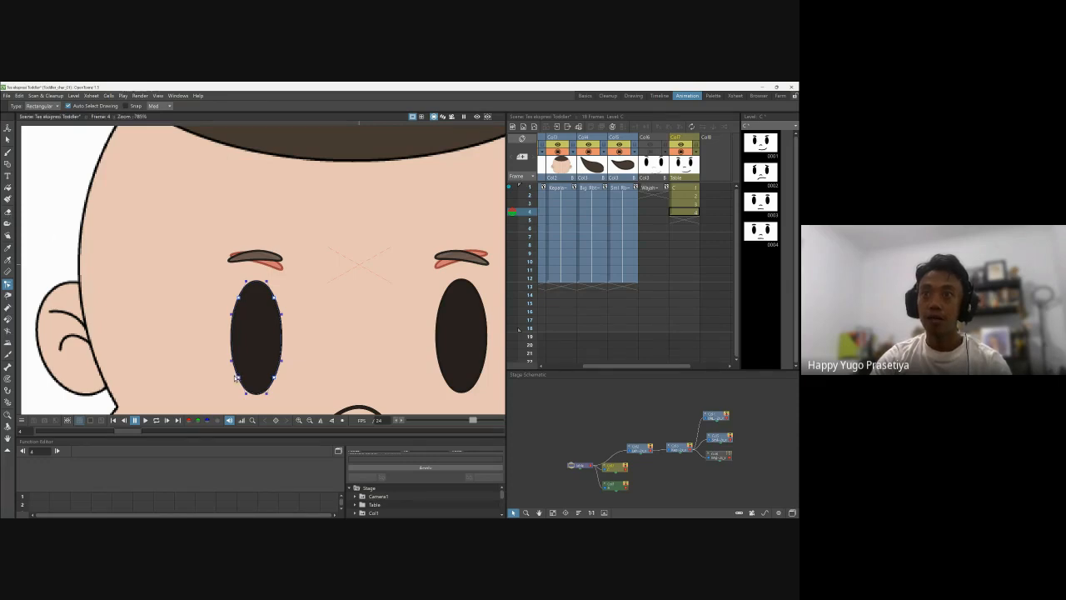
left_click_drag(236, 377, 251, 311)
left_click(274, 379)
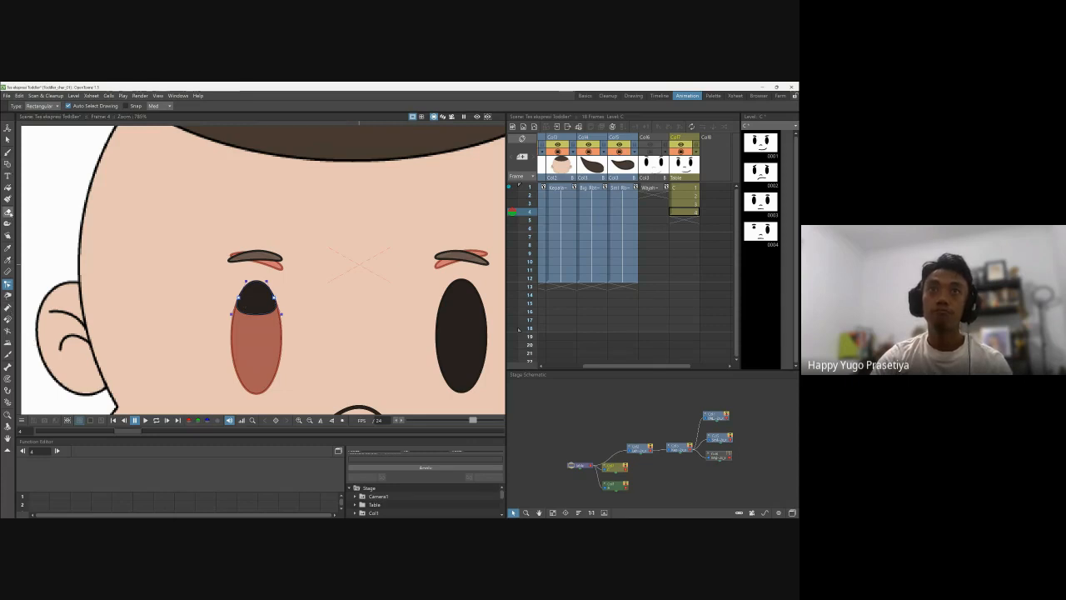
Step: Erase the fill and lower outline of both eyes, keeping only the arc at the top of each
left_click(7, 212)
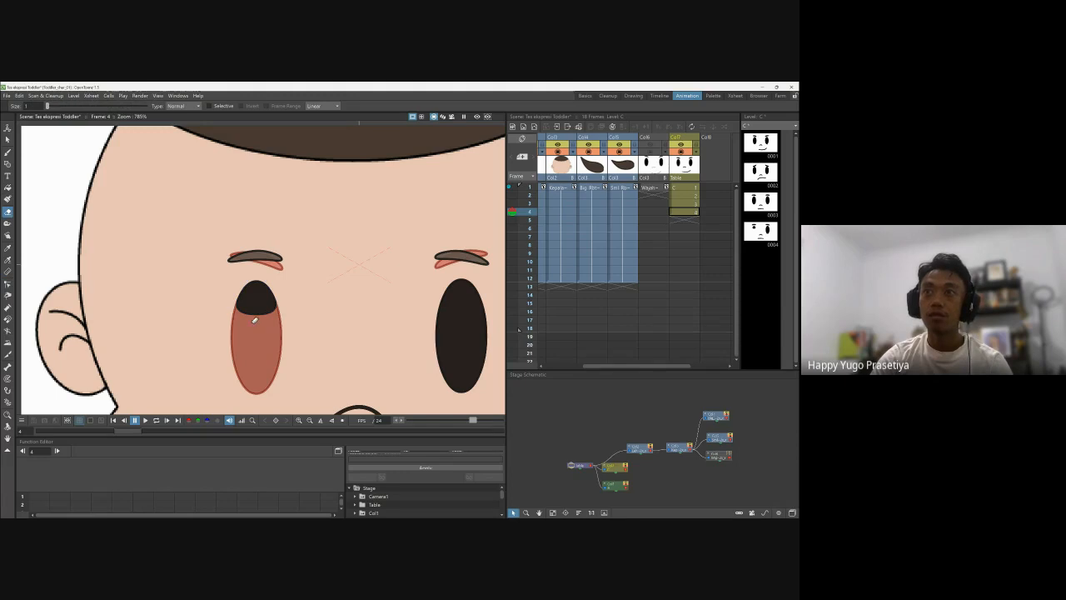
left_click_drag(238, 305, 273, 310)
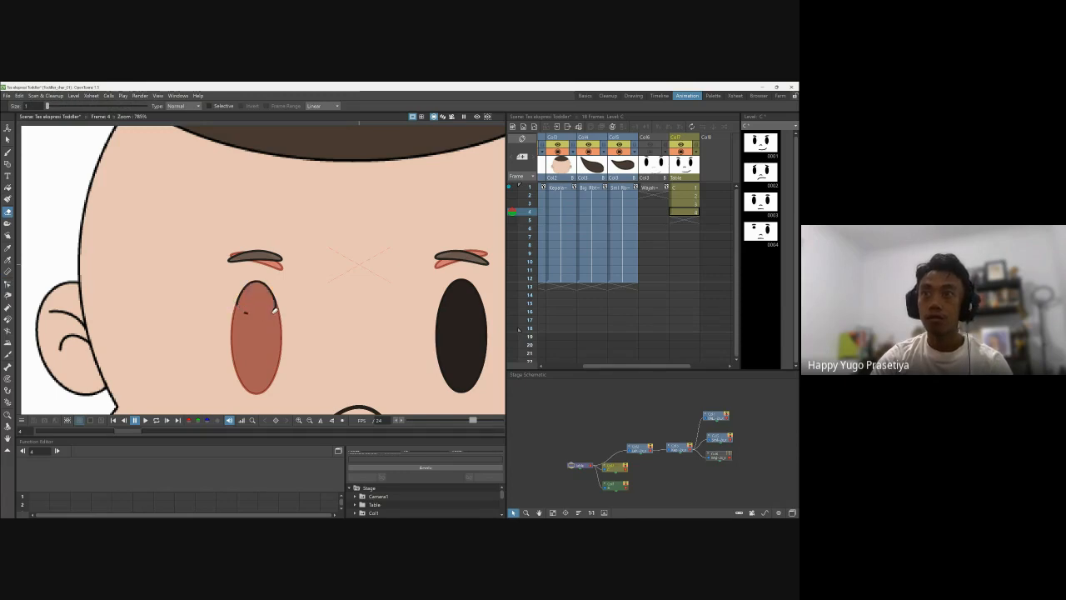
left_click(242, 312)
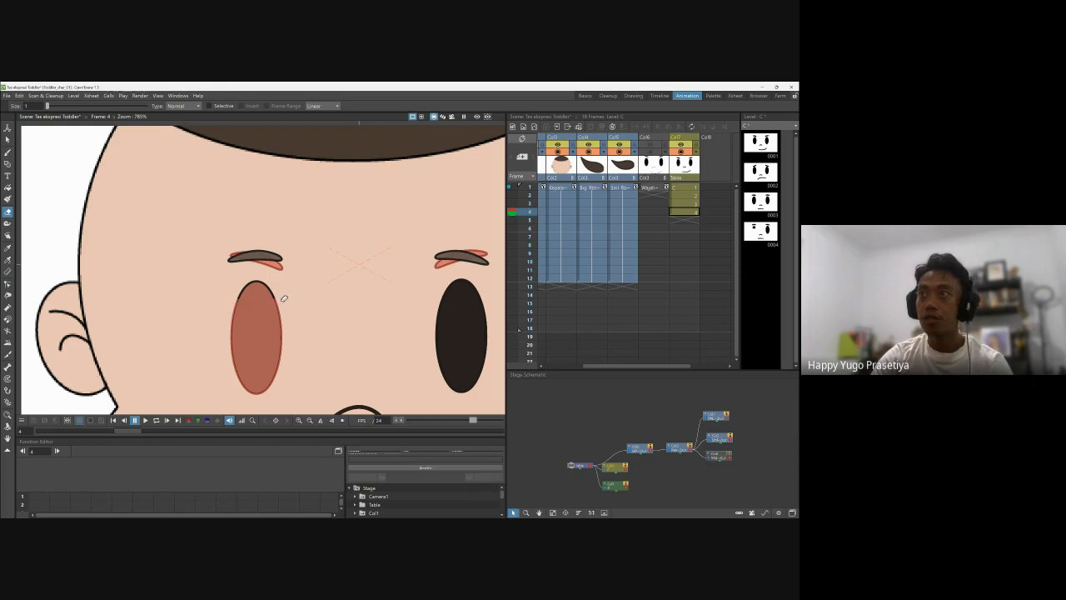
left_click_drag(433, 307, 466, 308)
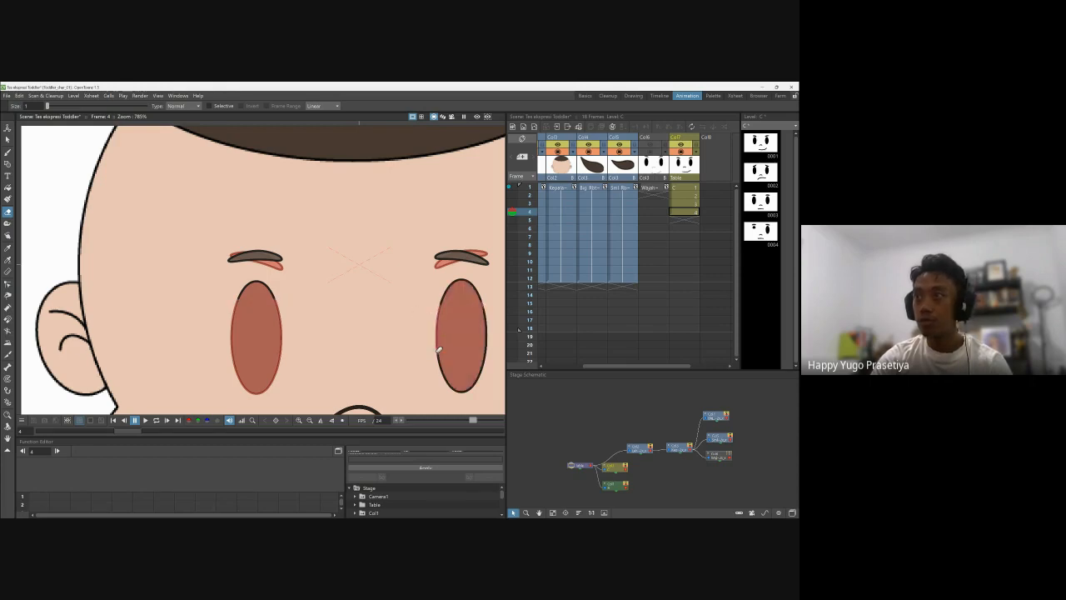
mouse_move(442, 363)
left_mouse_down()
mouse_move(475, 383)
mouse_move(488, 310)
mouse_move(472, 387)
left_mouse_up()
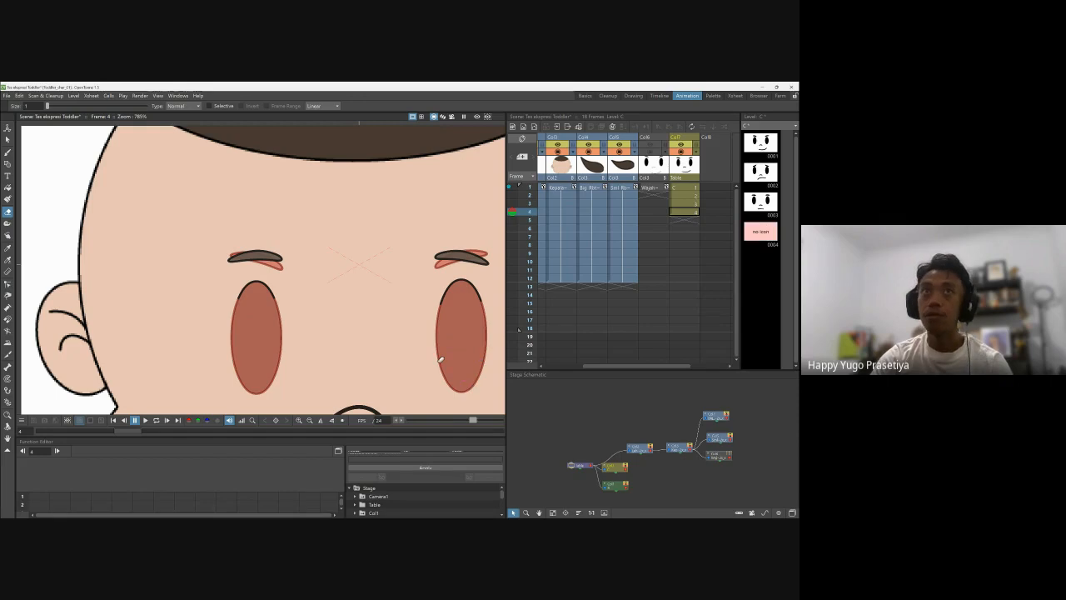
Step: Move both eye arcs together about 7 mm down to the middle of the original eye positions
key("s")
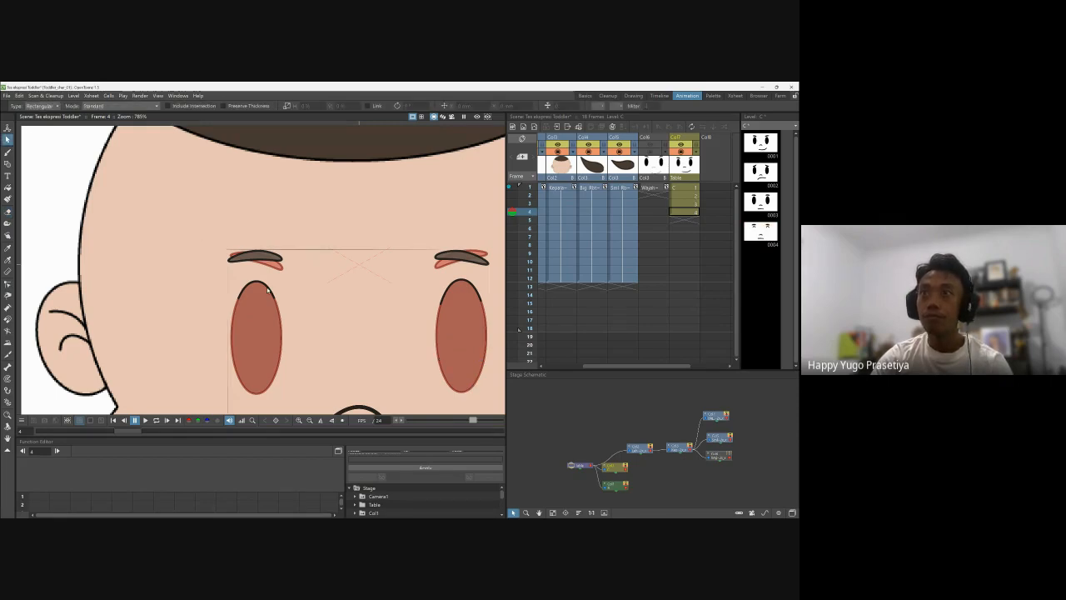
left_click(268, 289)
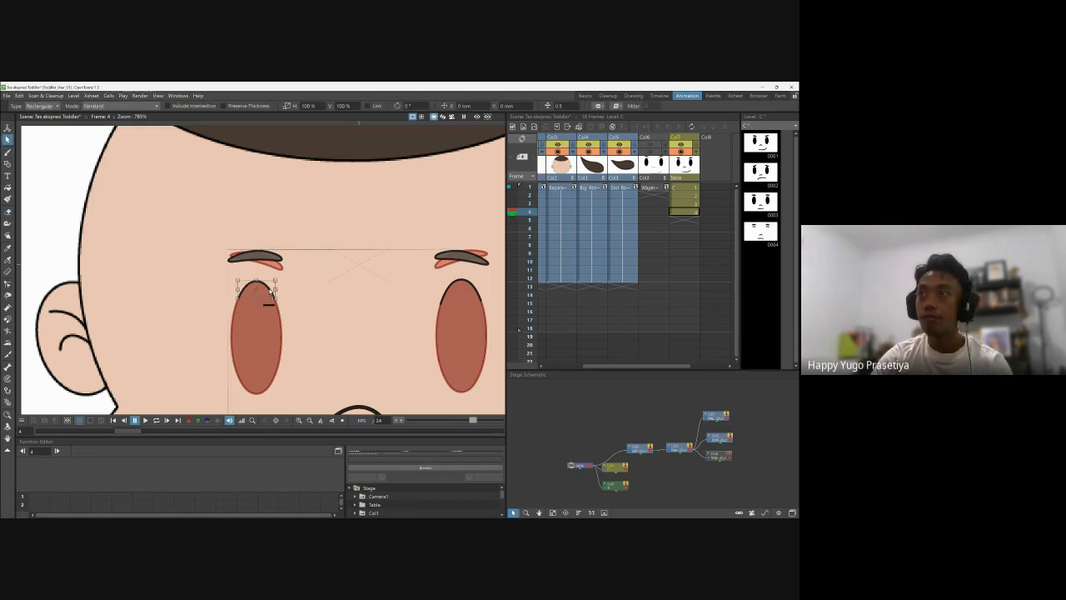
left_click(455, 284, "shift")
left_click_drag(456, 284, 448, 339)
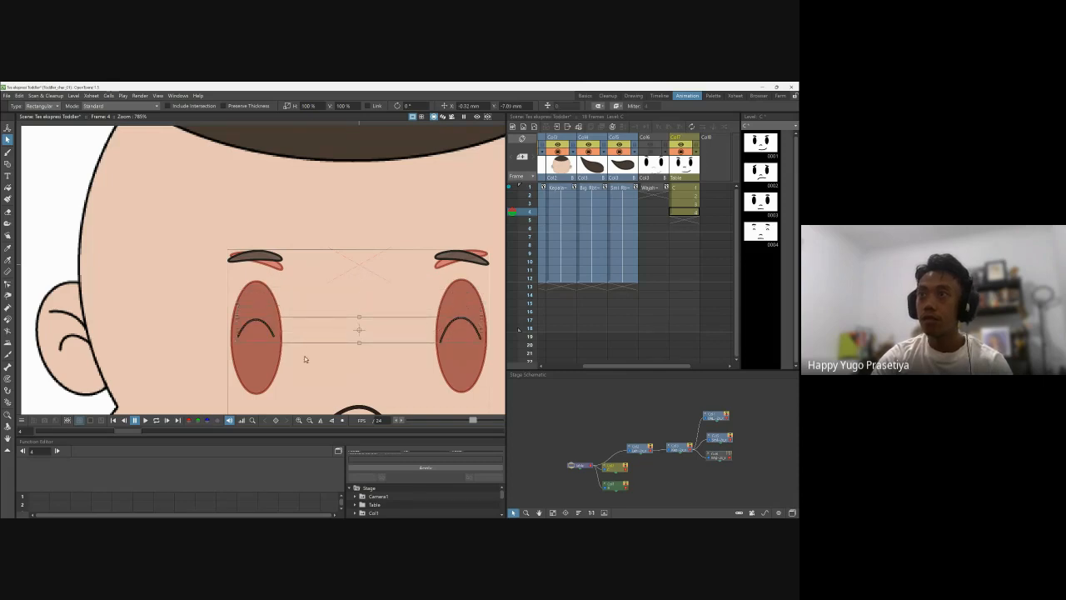
left_click(304, 355)
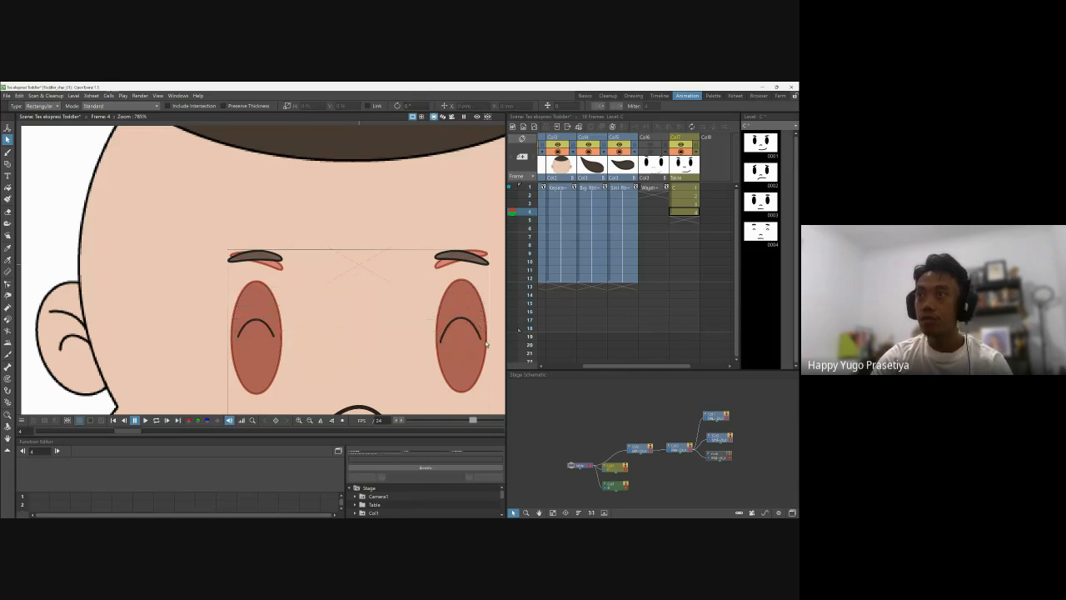
Step: Delete the right-hand eye arc and select the left-hand one
left_click(259, 330)
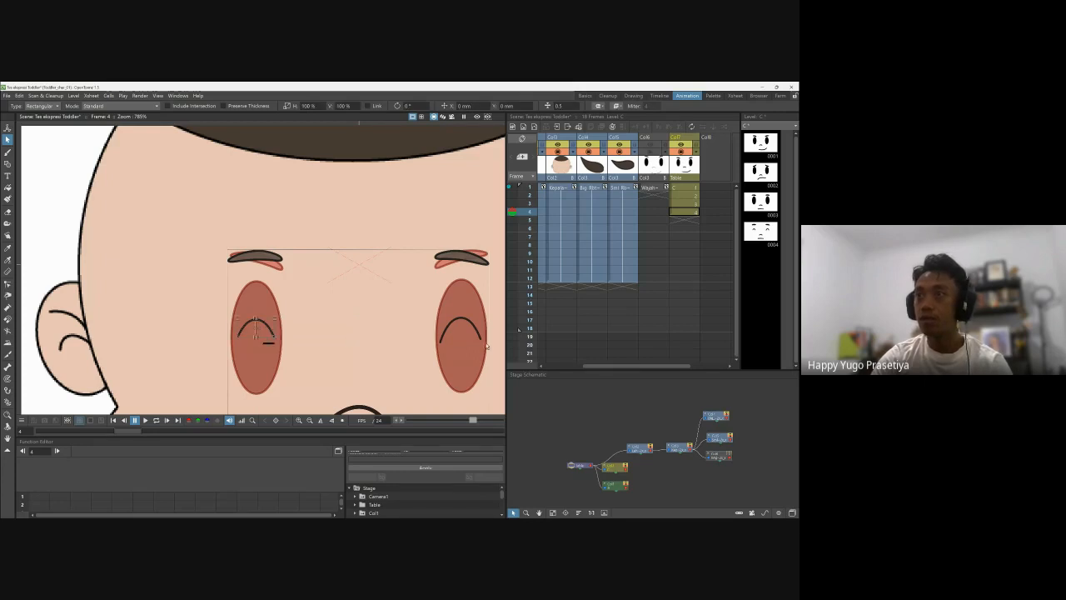
left_click(441, 335)
left_click_drag(442, 335, 239, 334)
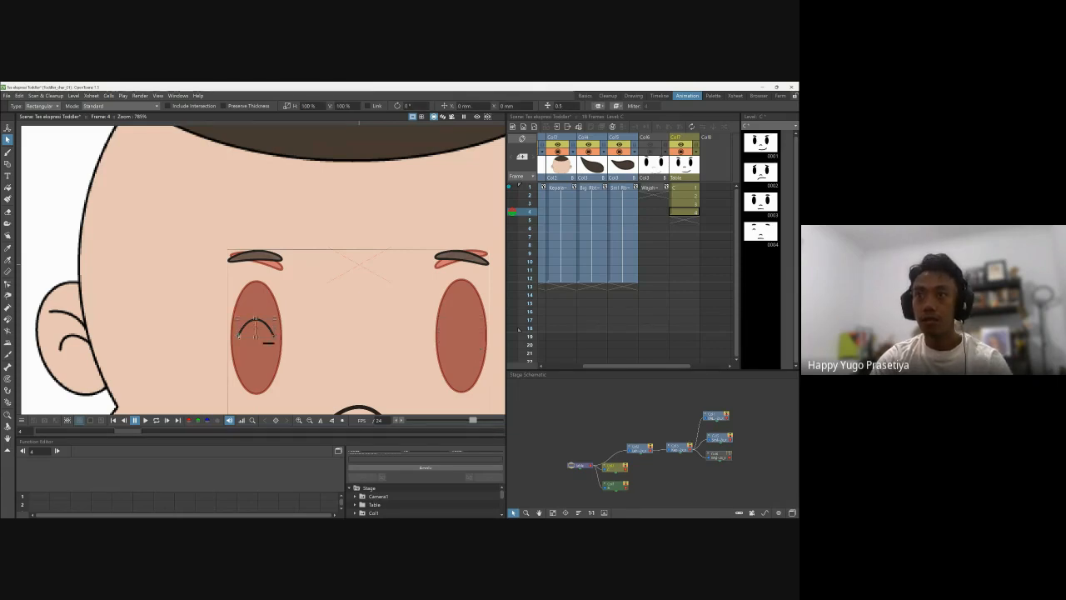
Step: Scale the left-hand eye arc to about 142.5% width and 74% height, and save the scene
left_click_drag(239, 334, 285, 328)
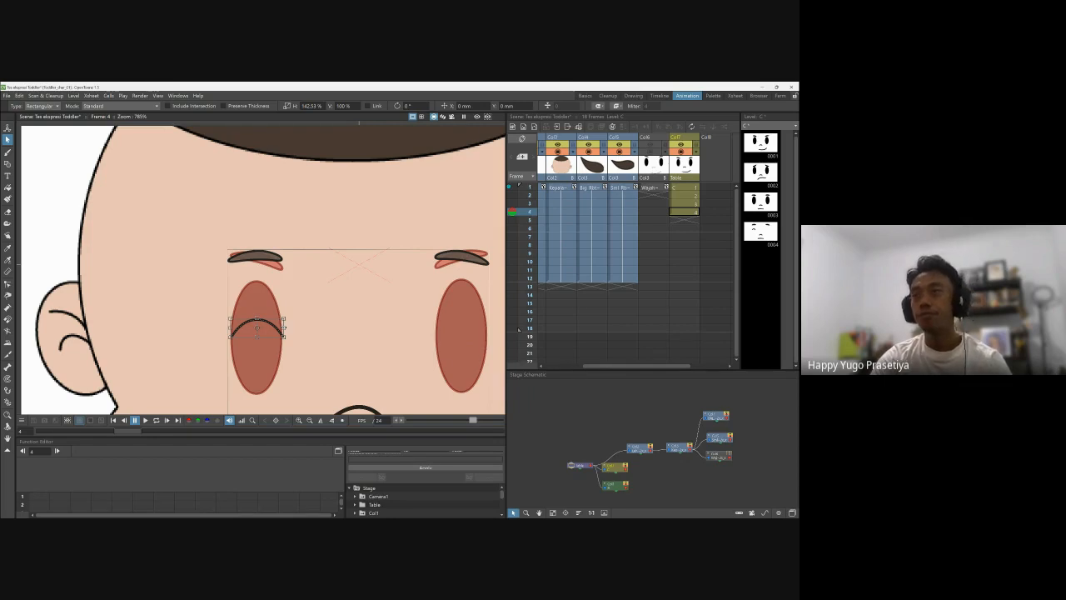
key("ctrl+s")
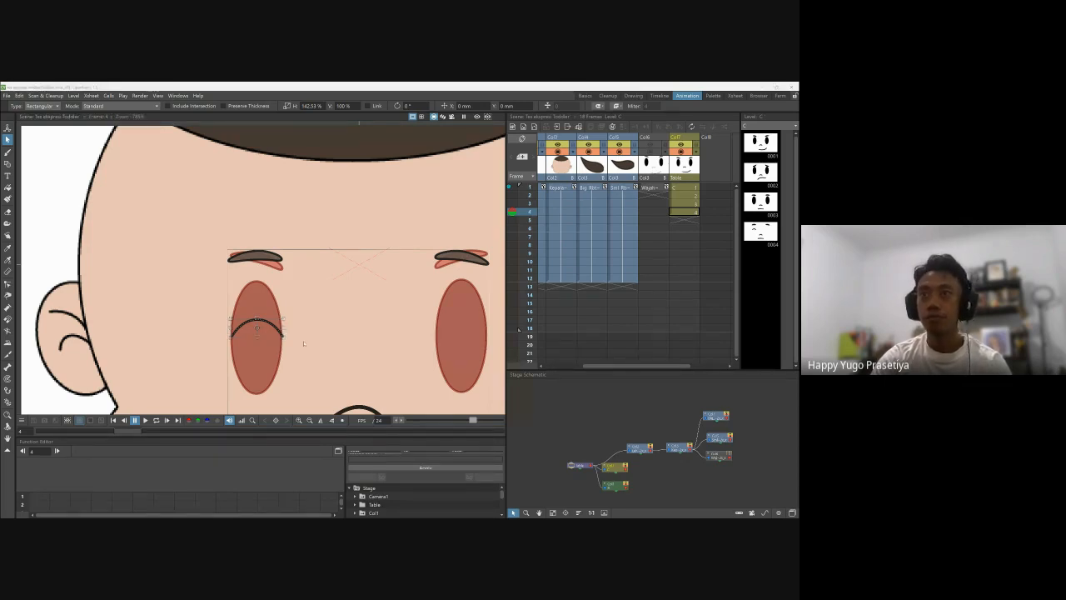
scroll(304, 342, "up", 2)
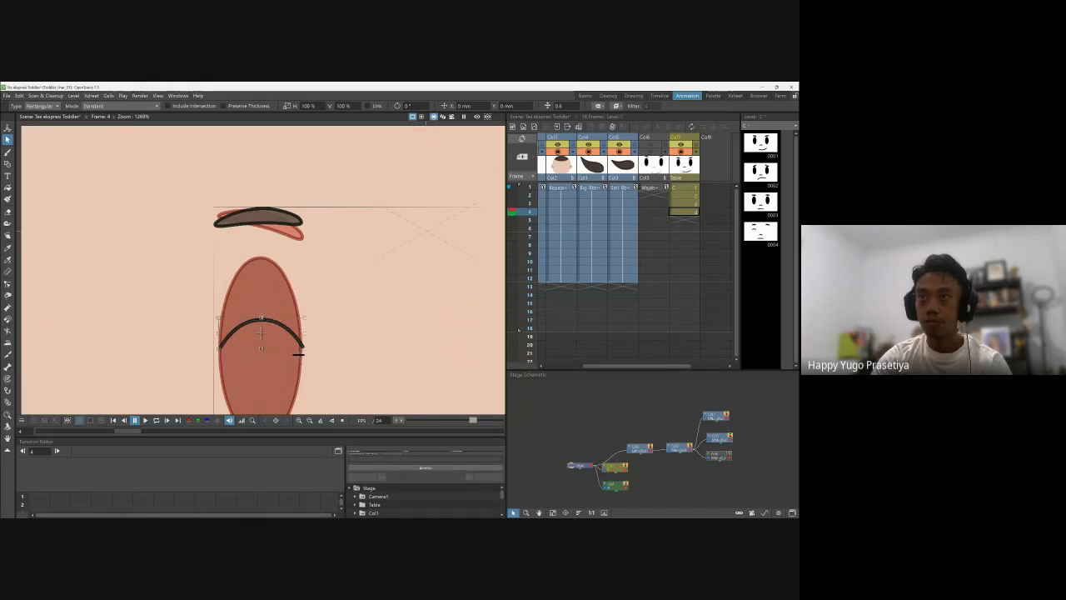
left_click_drag(260, 317, 261, 324)
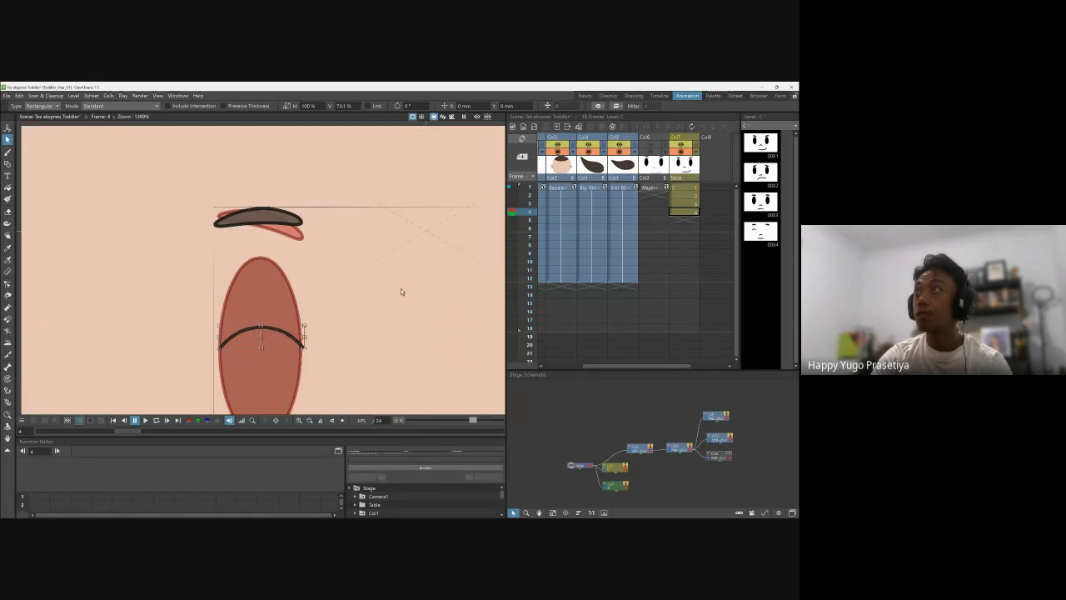
left_click(434, 239)
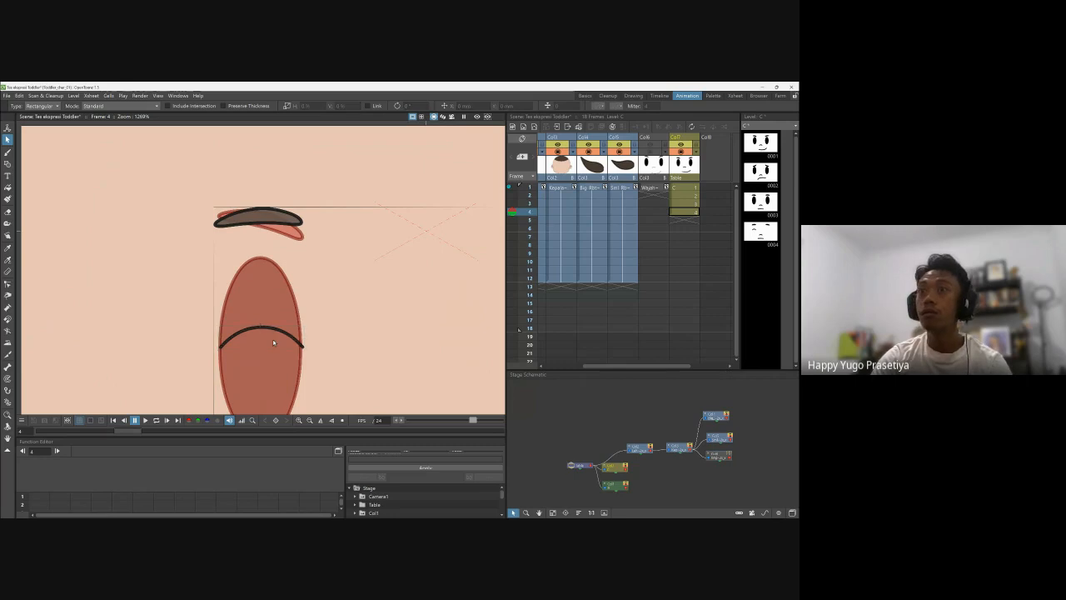
Step: Set the line thickness of the left-hand eye arc to 1
left_click(280, 332)
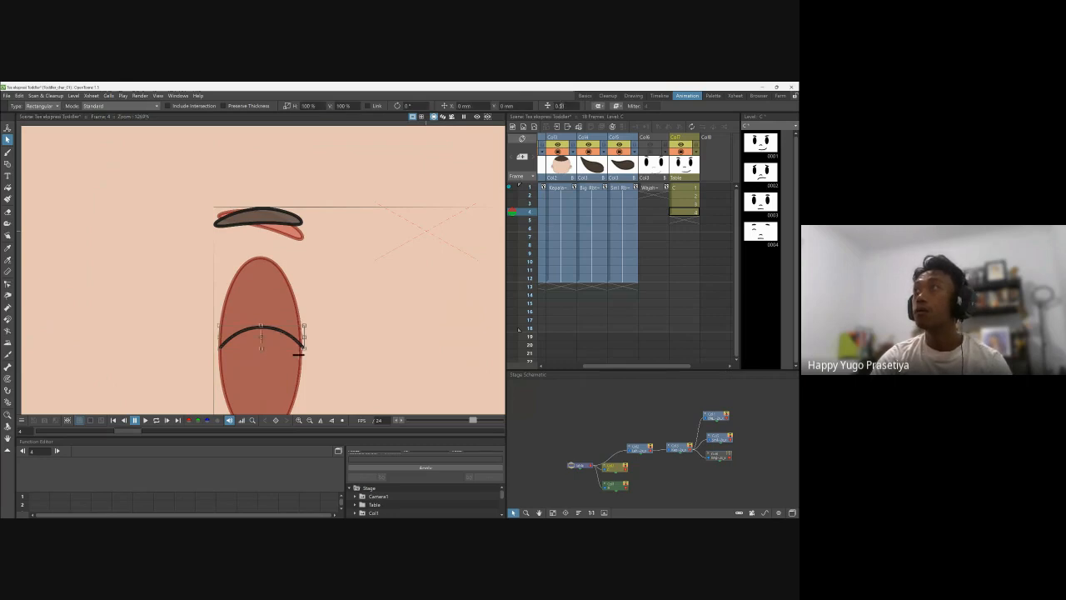
left_click(562, 106)
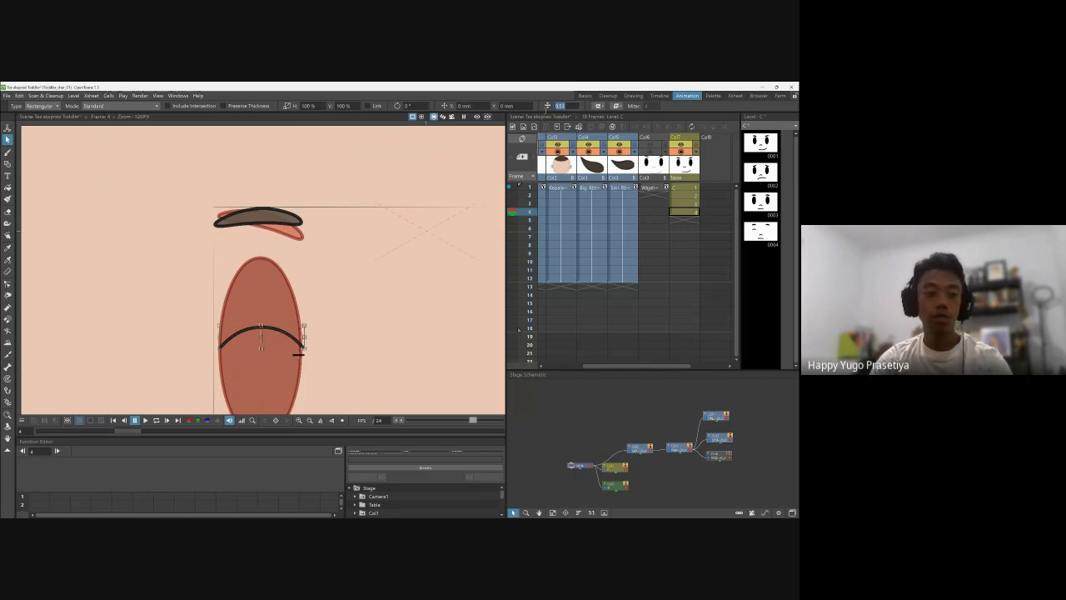
type("1")
key("Return")
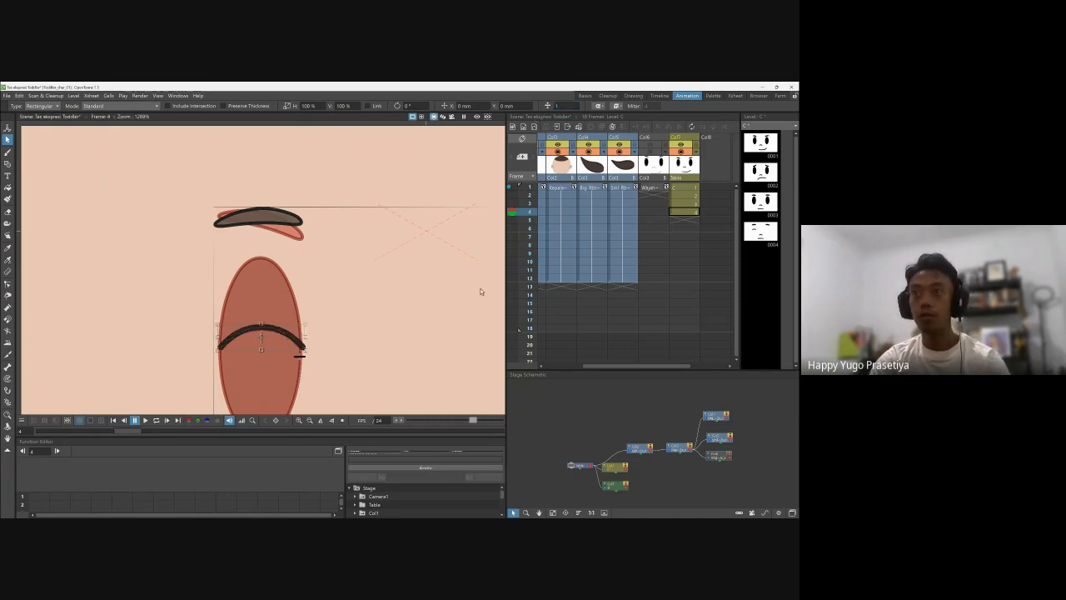
left_click(374, 307)
scroll(311, 268, "down", 7)
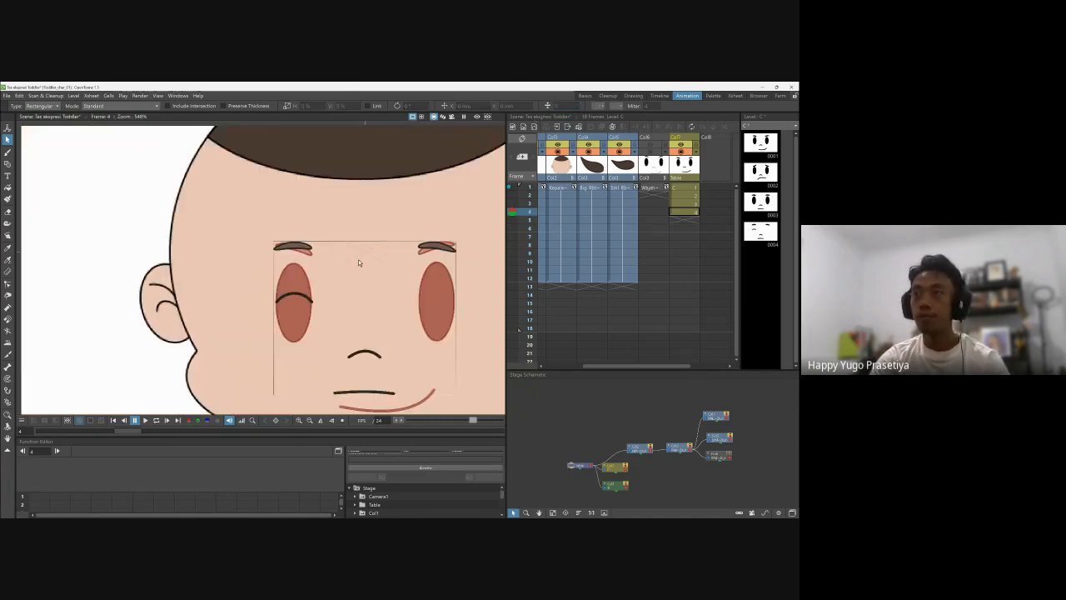
Step: Paste a copy of the left-hand eye arc and place it over the middle of the right-hand eye in frame 4
scroll(429, 300, "up", 2)
left_click_drag(429, 300, 399, 294)
left_click(232, 289)
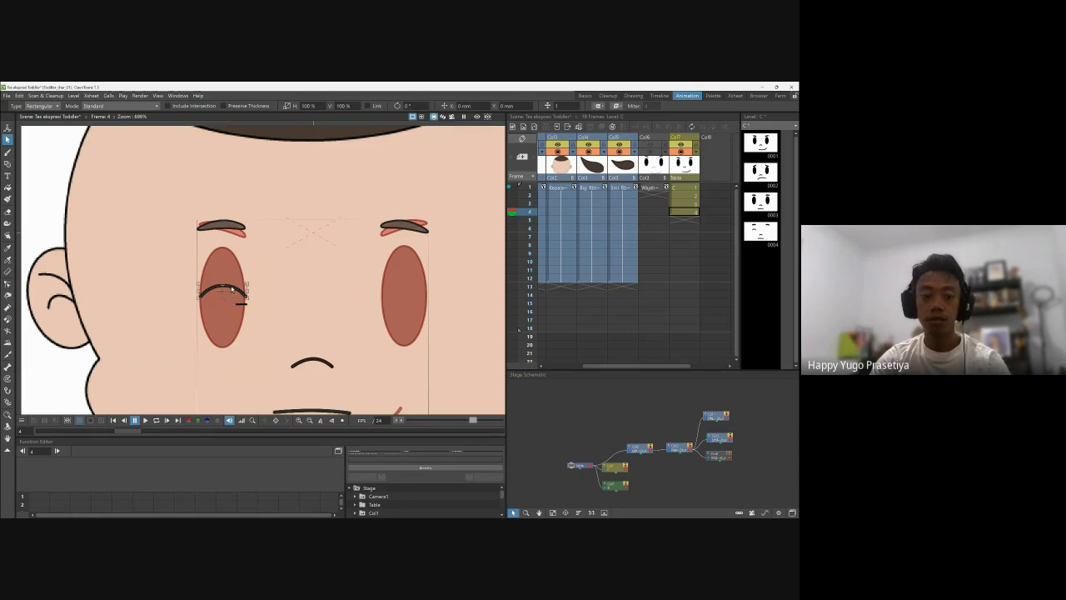
key("ctrl+v")
mouse_move(268, 322)
left_mouse_down()
mouse_move(264, 300)
mouse_move(227, 291)
mouse_move(404, 291)
left_mouse_up()
left_click(463, 327)
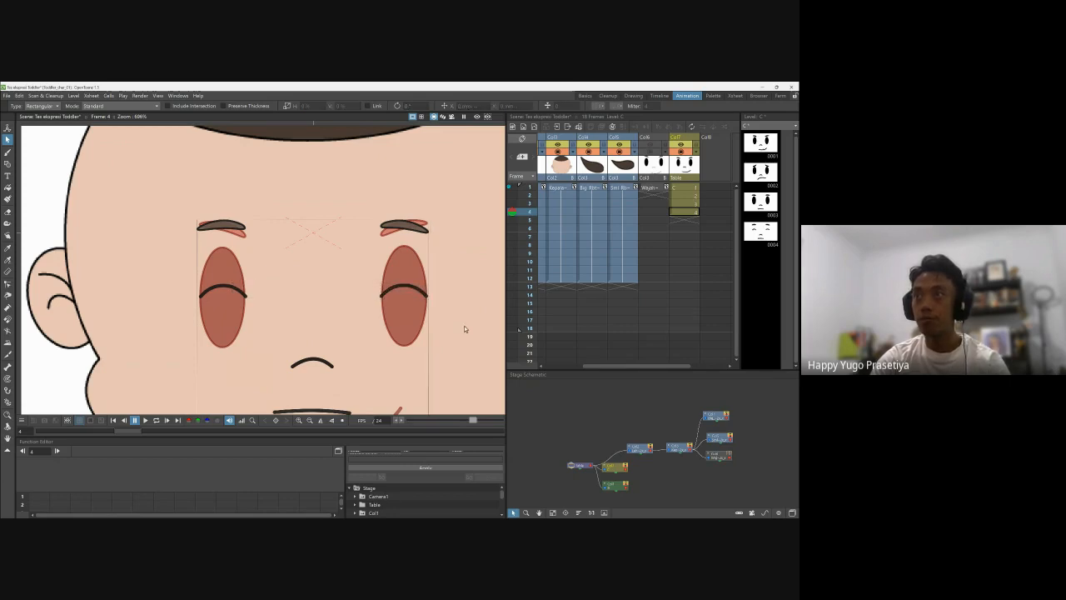
Step: Compare the open-eye expression in frame 3 with the closed-eye expression in frame 4
scroll(464, 325, "down", 3)
scroll(399, 324, "up", 1)
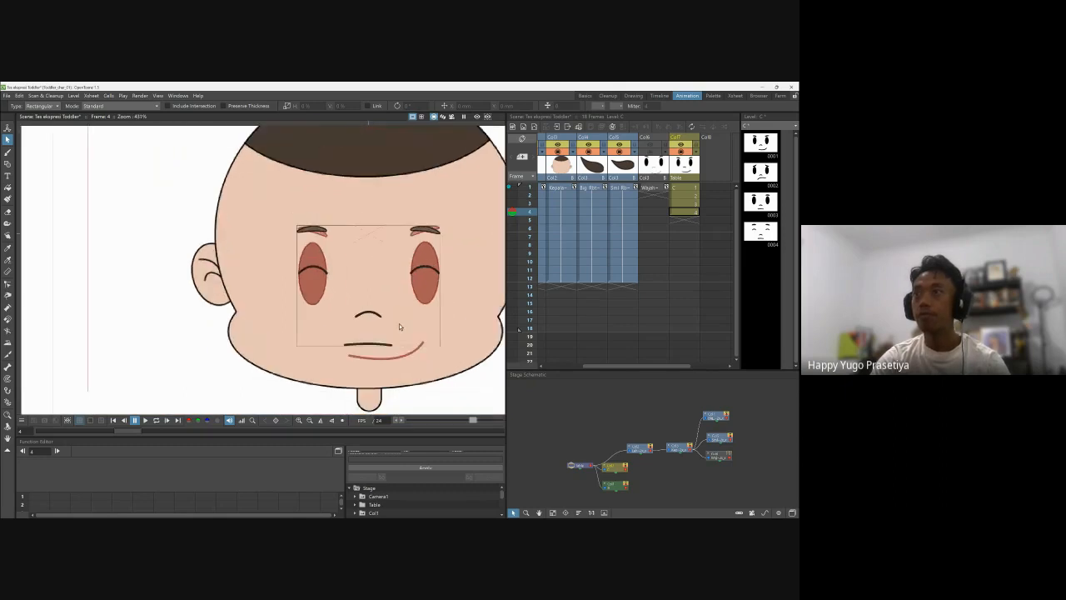
left_click(686, 204)
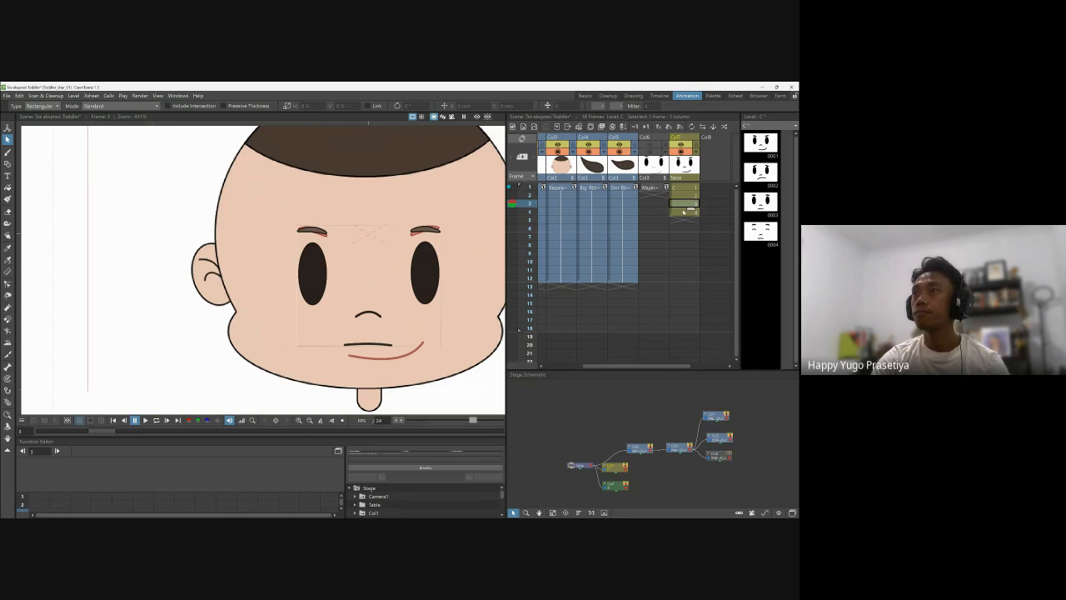
left_click(684, 212)
left_click(687, 203)
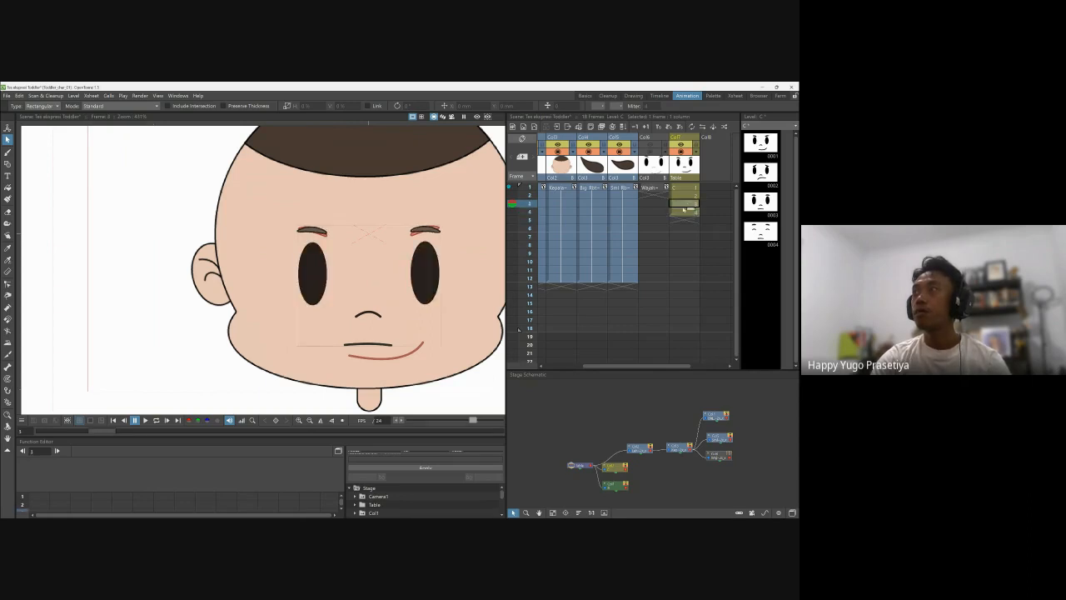
left_click(681, 212)
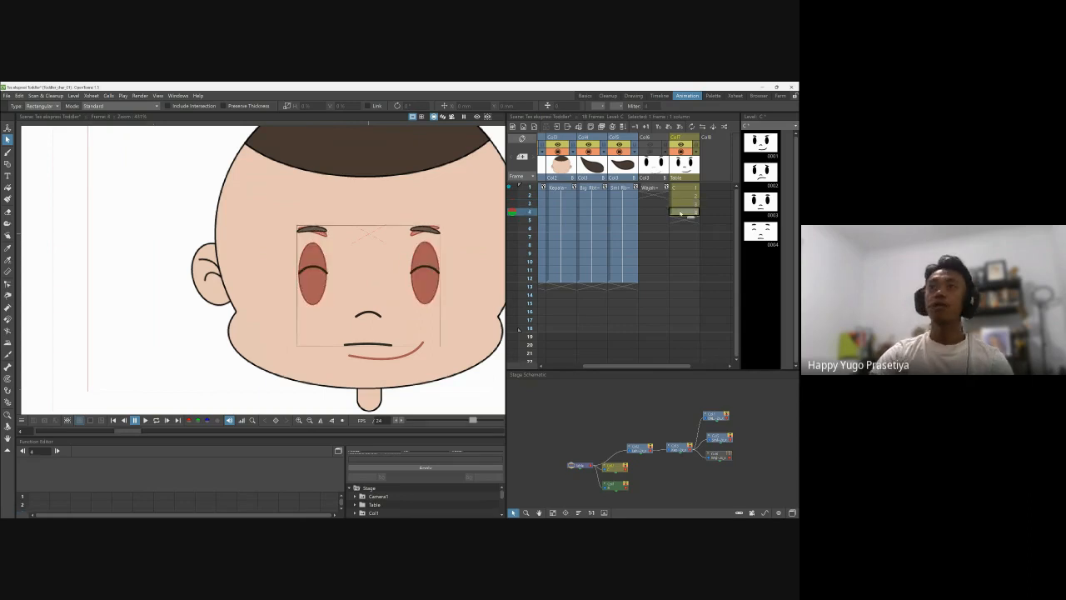
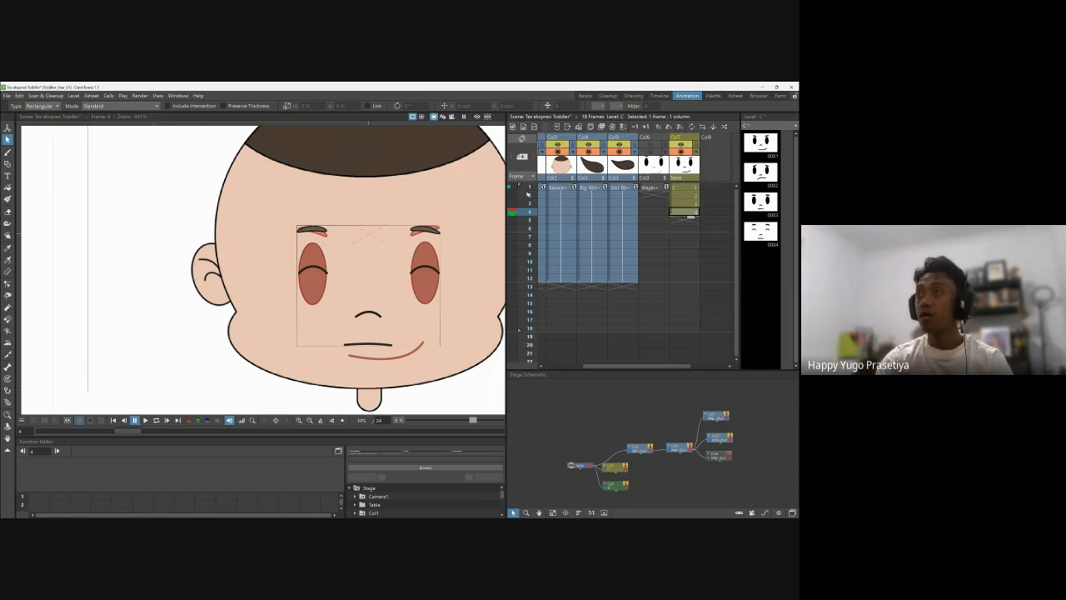
Step: Create a duplicate of the closed-eye drawing in frame 5 and show frame 1 as its onion-skin reference
left_click(509, 186)
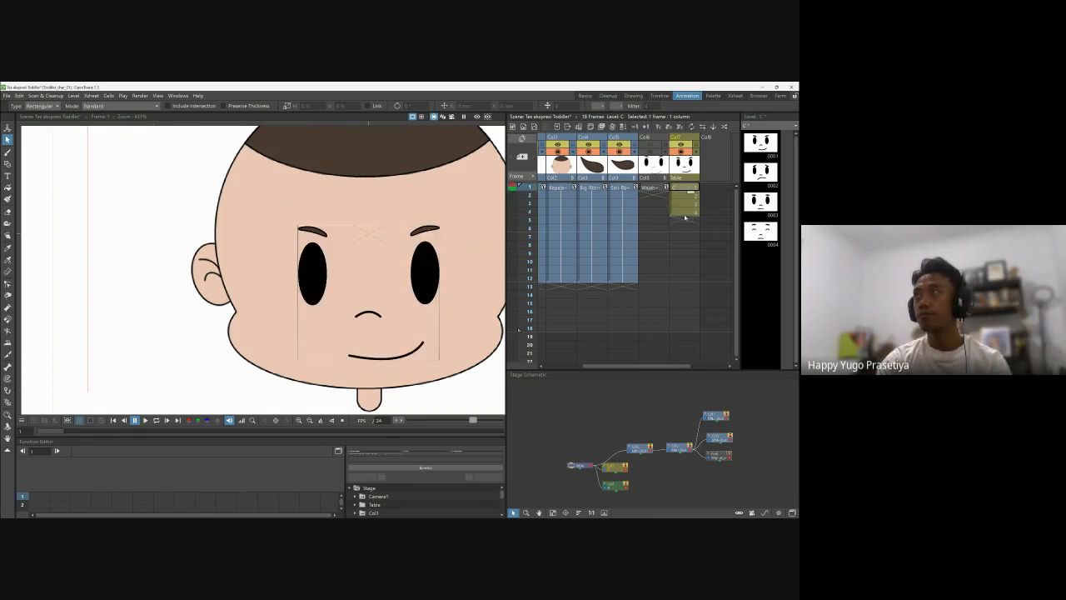
left_click(682, 221)
key("ctrl+v")
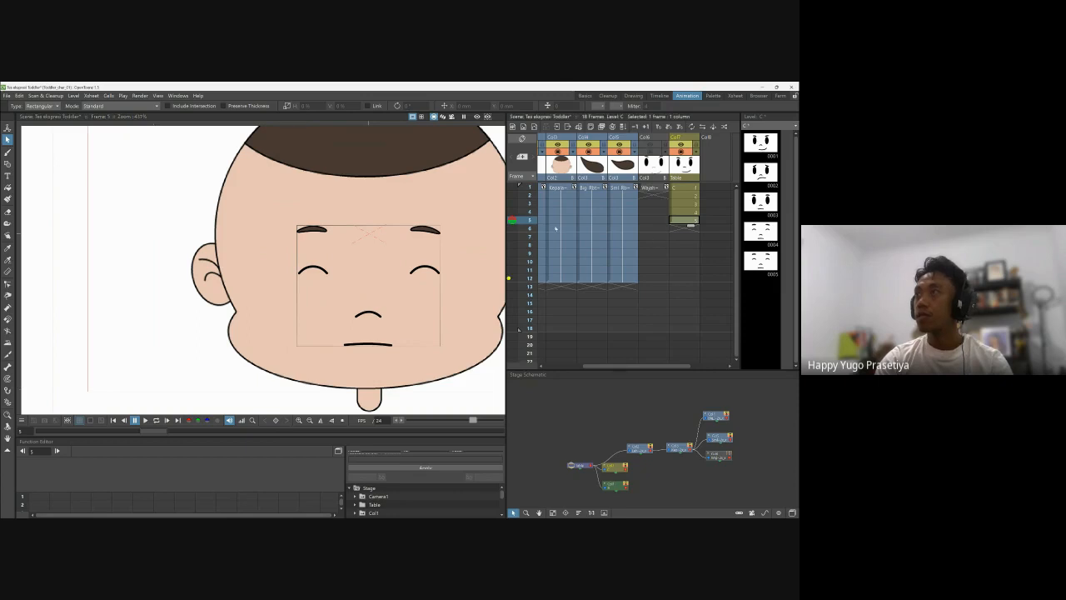
left_click(511, 188)
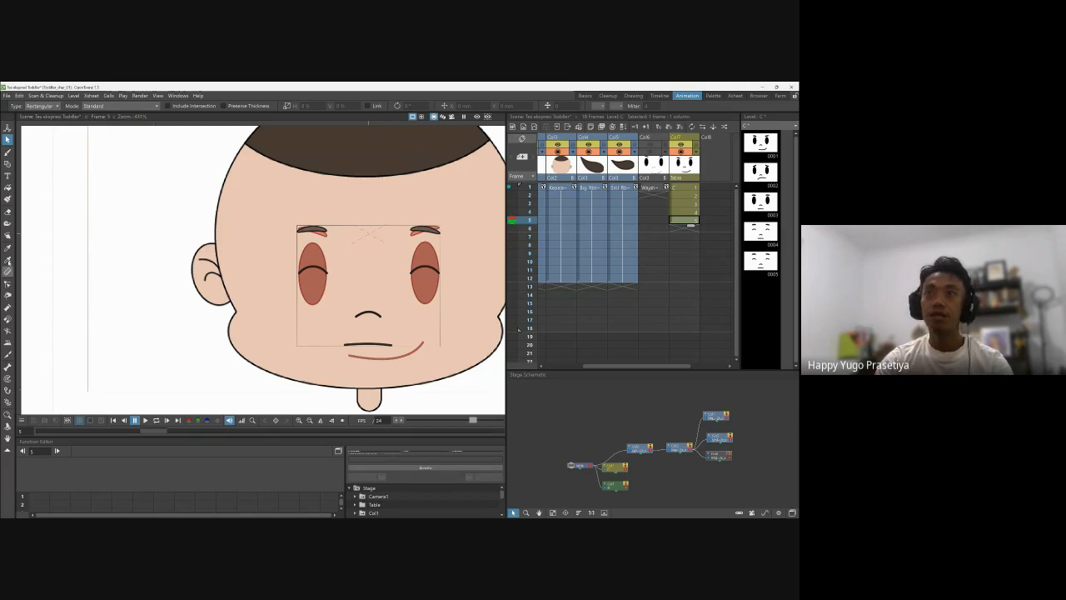
Step: Reshape the mouth line in frame 5 with its control points to match the frame 1 smile, and turn off the onion skin
left_click(7, 283)
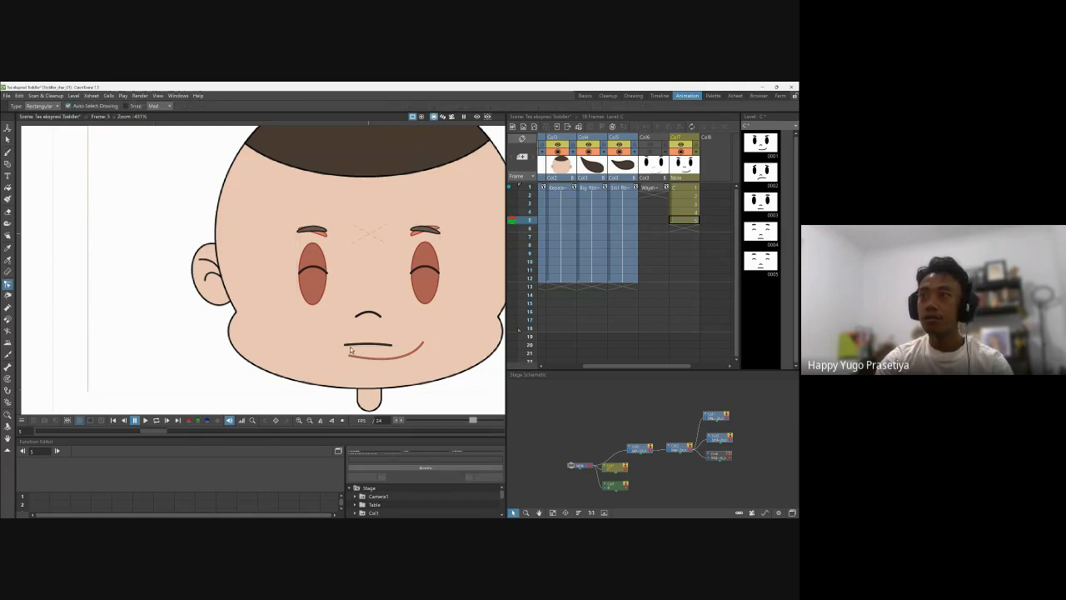
left_click_drag(348, 344, 350, 356)
scroll(350, 356, "up", 2)
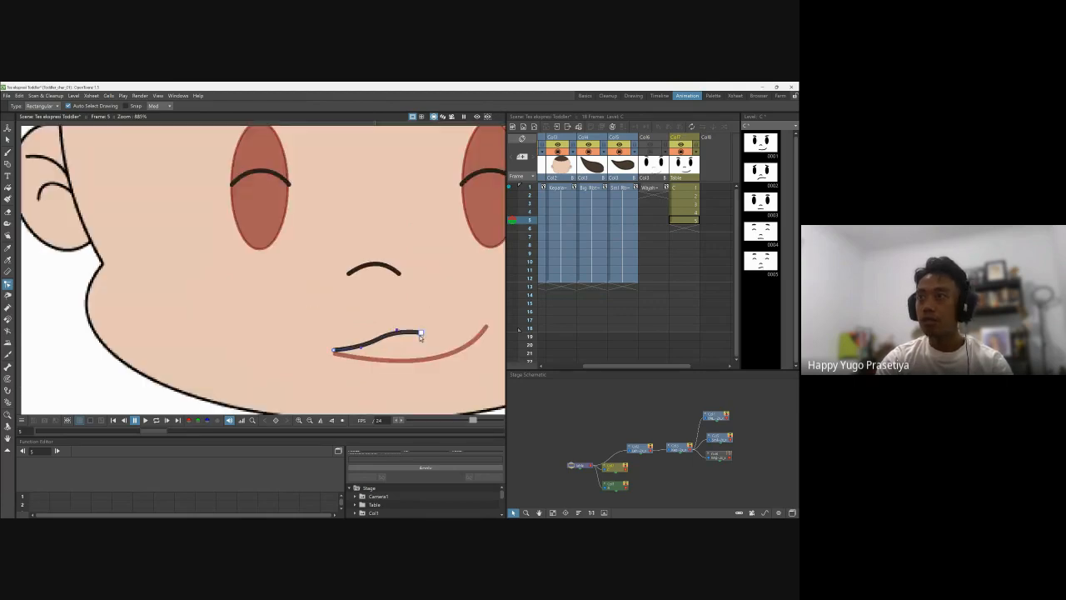
mouse_move(420, 334)
left_mouse_down()
mouse_move(486, 324)
mouse_move(442, 362)
left_mouse_up()
left_click_drag(359, 349, 357, 360)
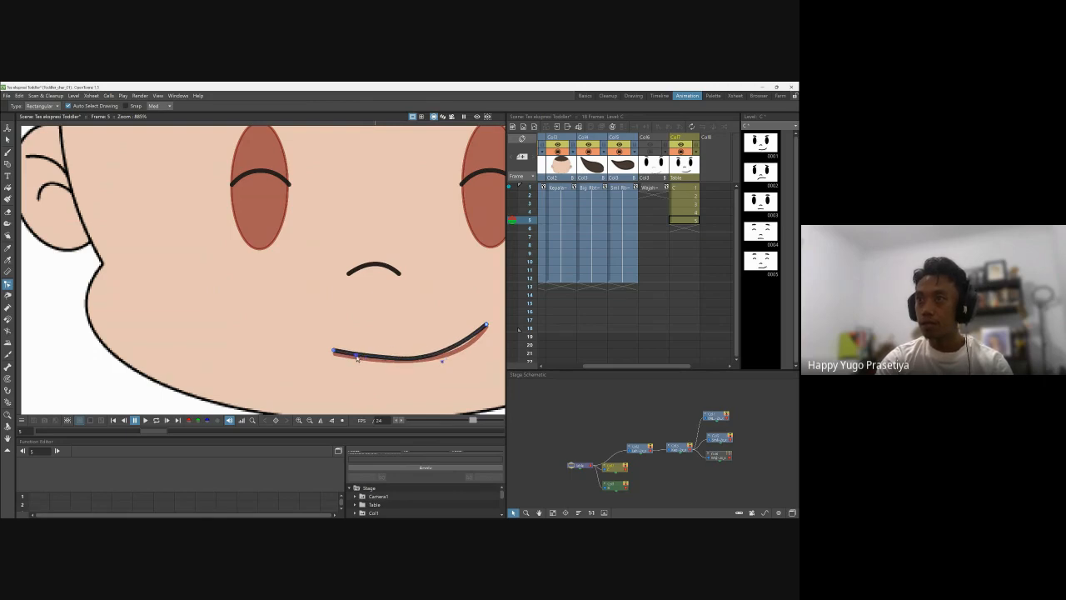
left_click(442, 361)
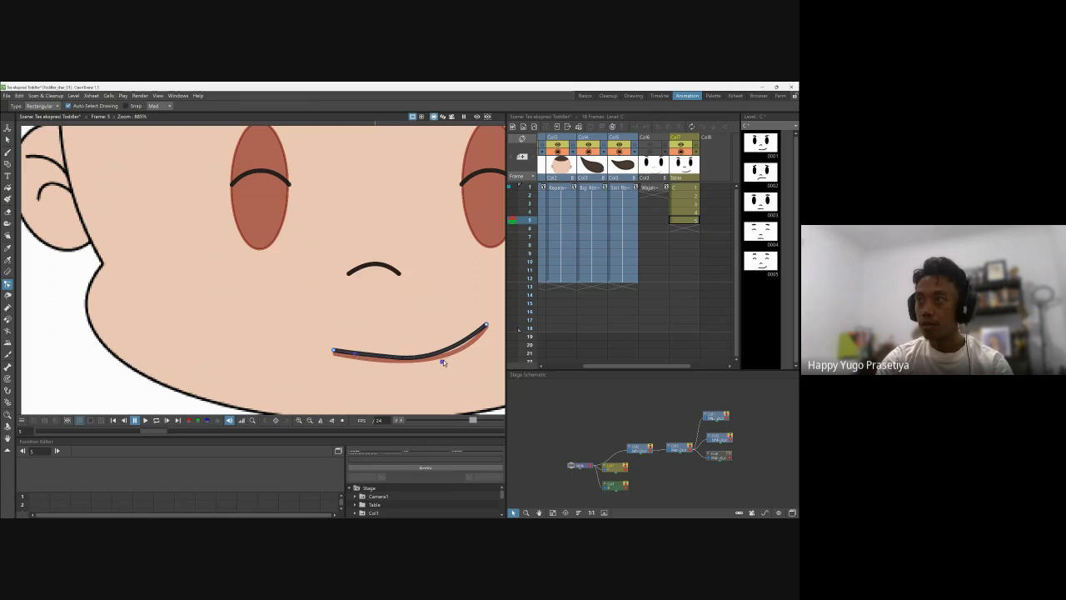
mouse_move(443, 359)
left_mouse_down()
mouse_move(460, 354)
mouse_move(454, 361)
left_mouse_up()
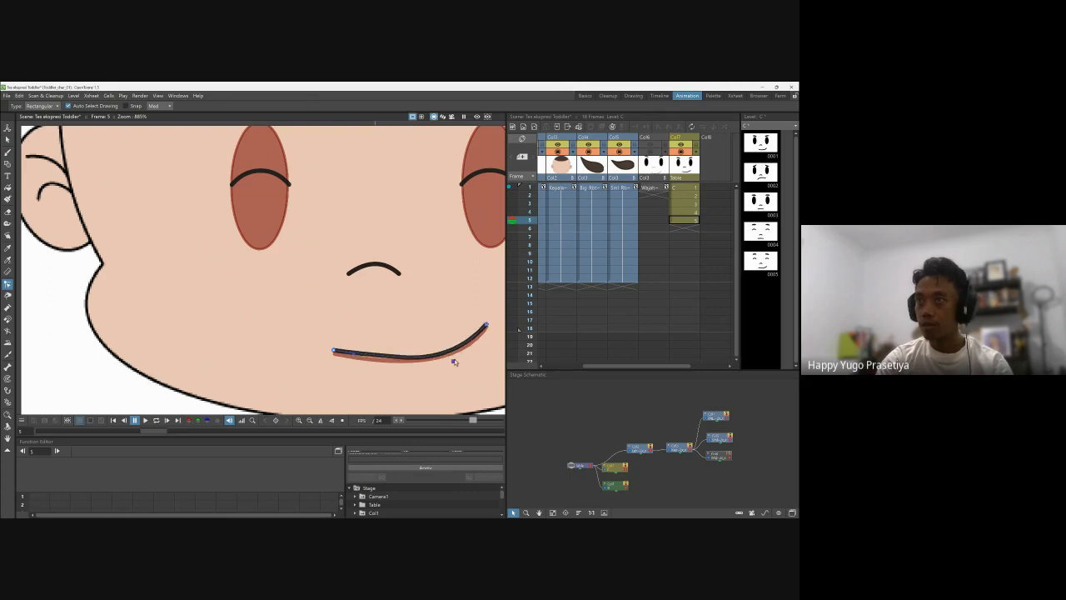
left_click_drag(333, 350, 354, 361)
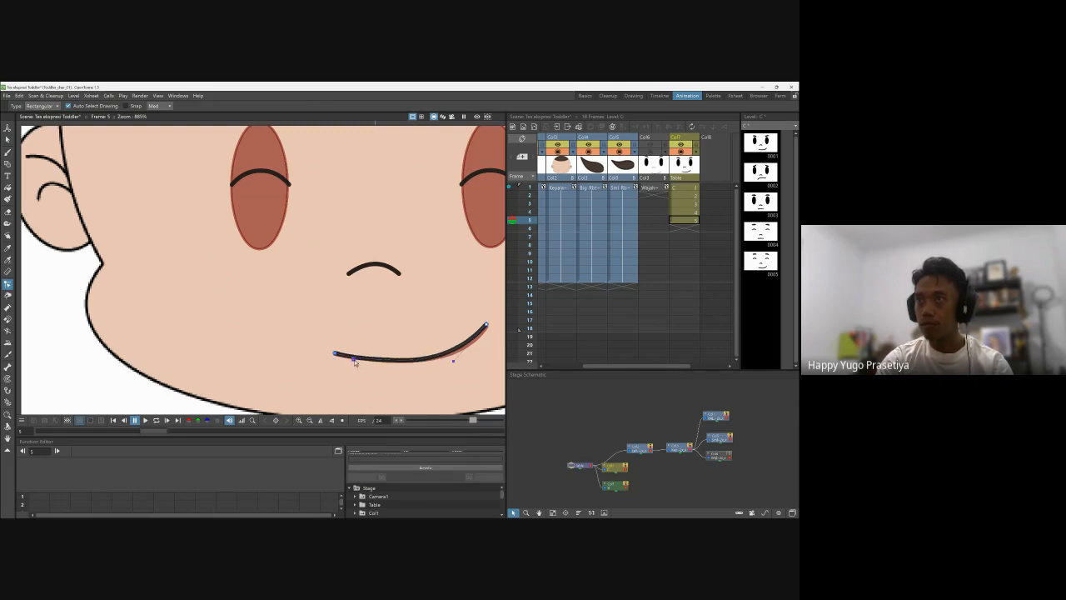
scroll(431, 283, "down", 5)
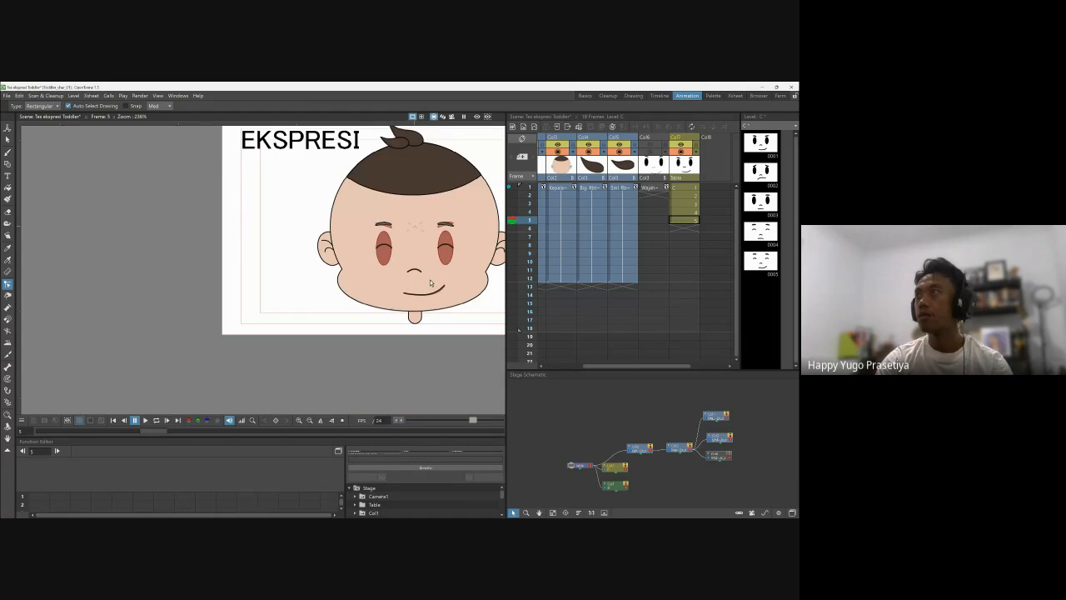
scroll(445, 185, "up", 1)
left_click(509, 190)
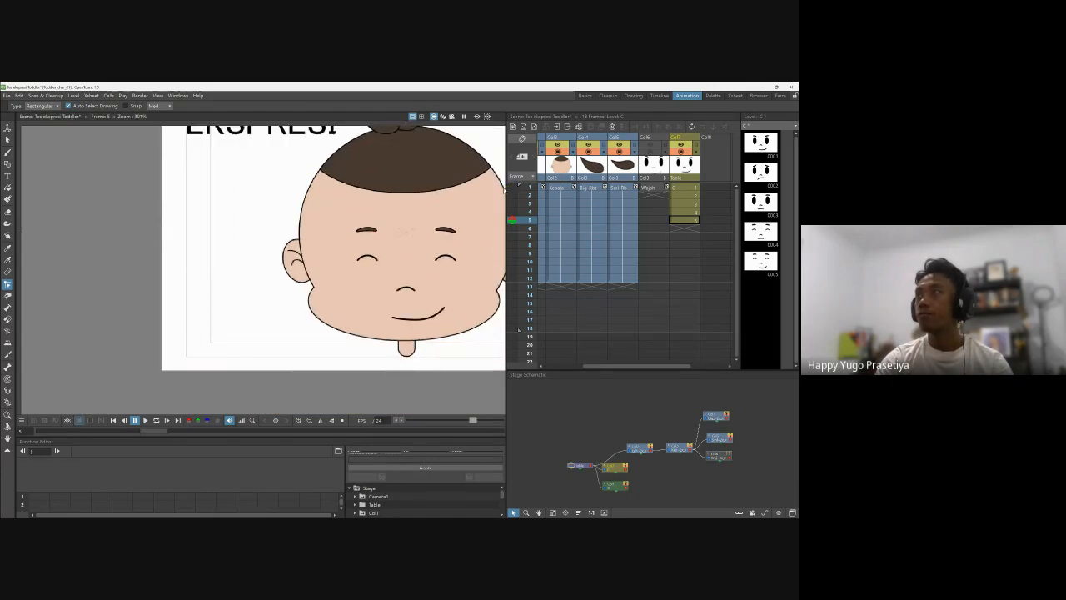
Step: Compare the smiling expressions in frames 1 and 5 by switching between them
left_click(685, 188)
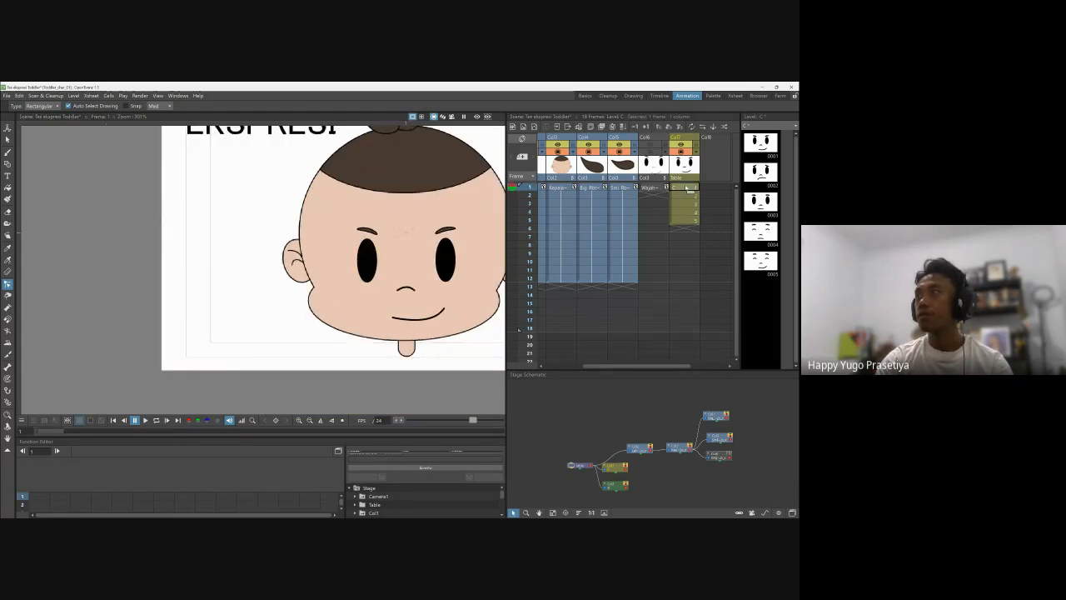
left_click(684, 220)
left_click(680, 190)
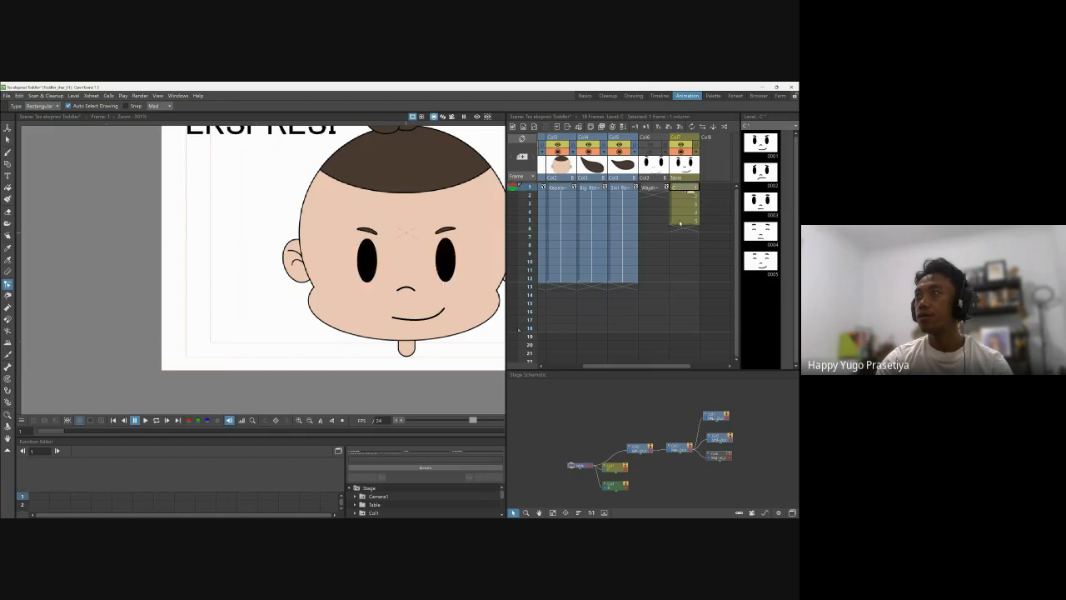
left_click(680, 221)
left_click(683, 187)
left_click(680, 221)
left_click(683, 189)
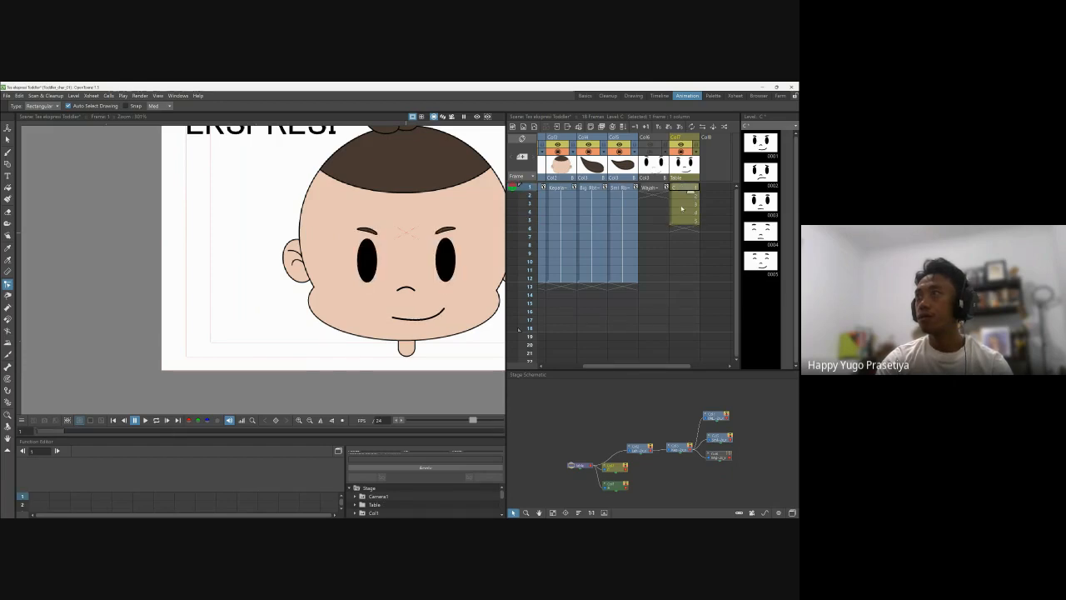
left_click(683, 220)
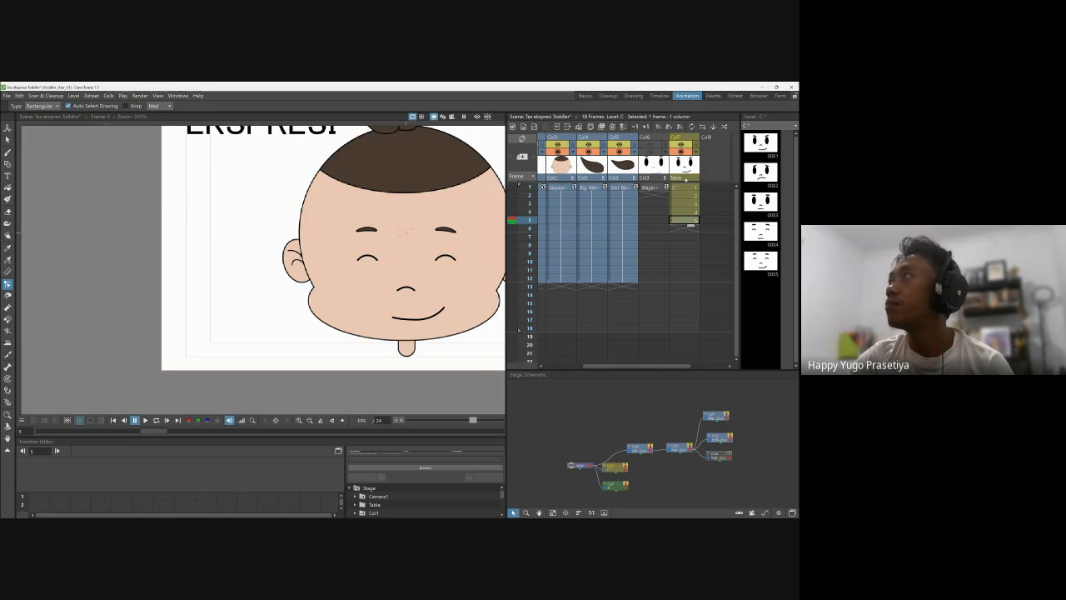
Step: Extend the exposure of drawing 1 through frame 4 and check the expressions in the shifted frames
left_click(690, 188)
left_click_drag(689, 194, 681, 220)
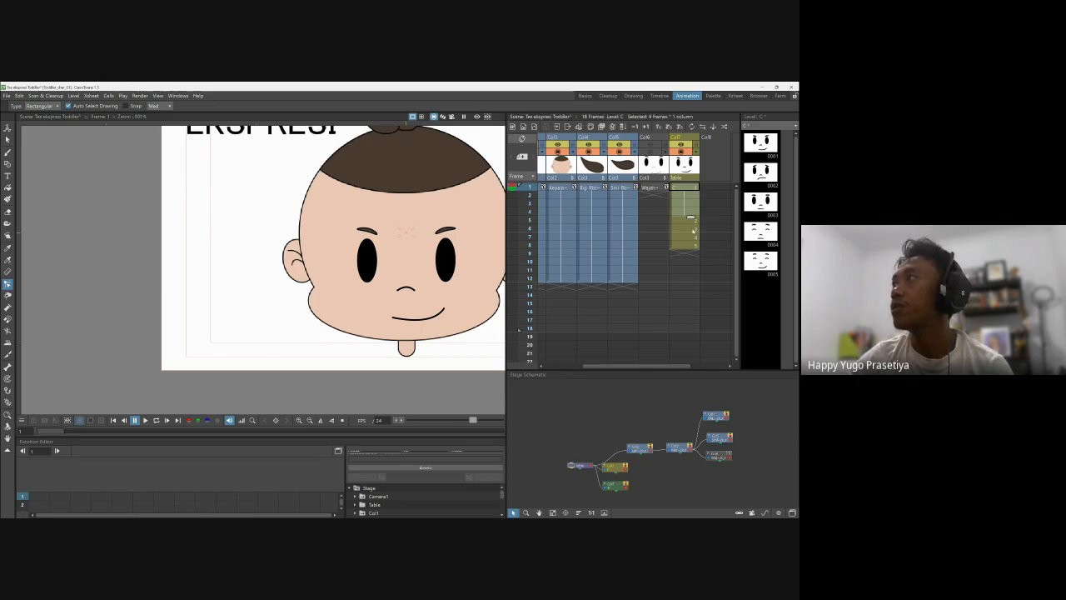
left_click(688, 221)
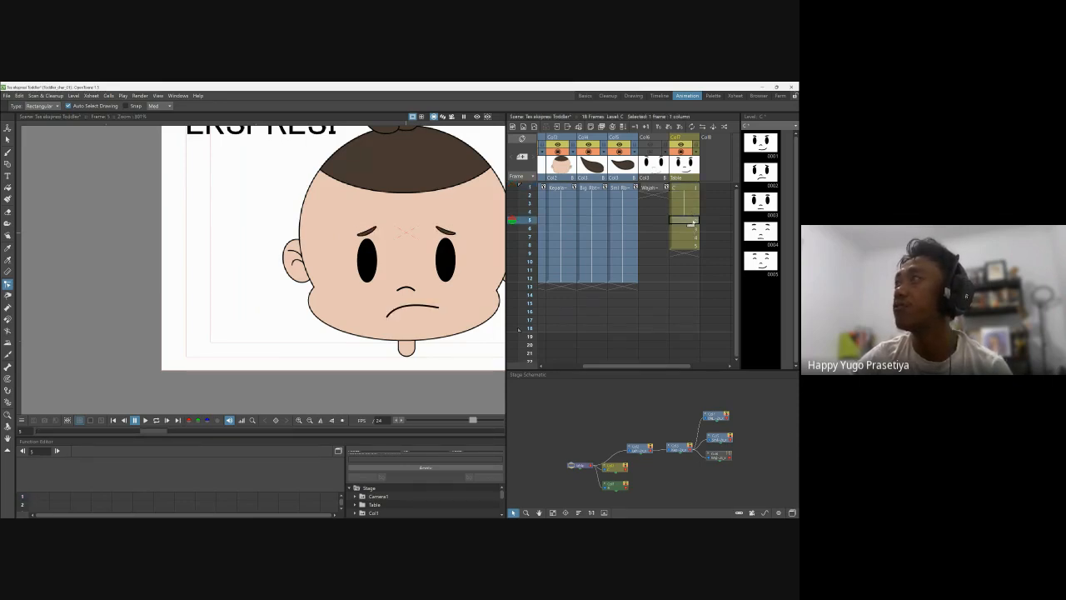
left_click(688, 245)
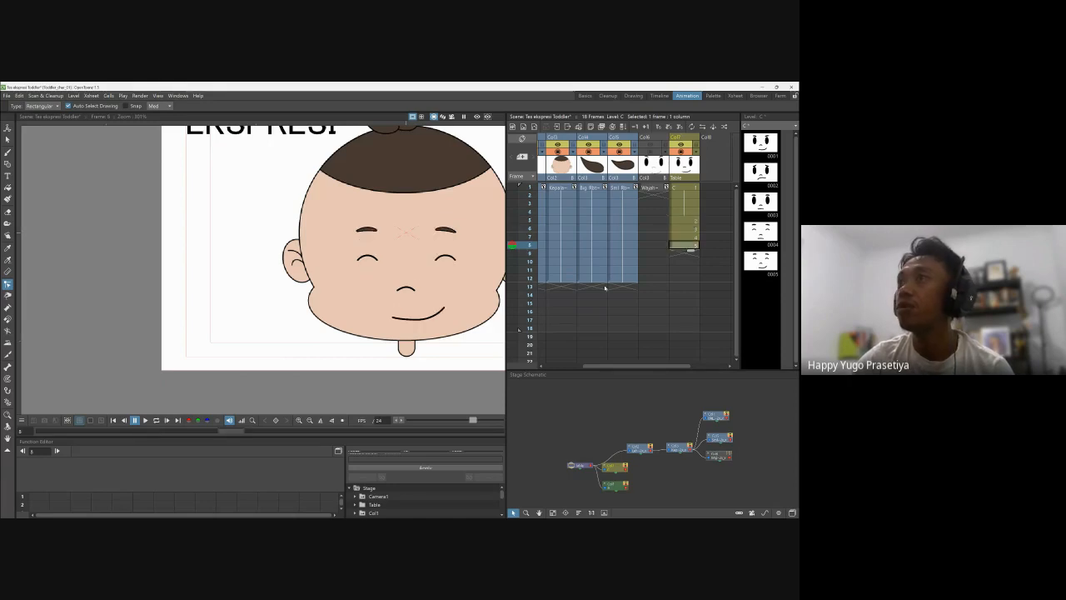
Step: Change the drawing number in frame 5 of the expression column to 5
left_click(690, 220)
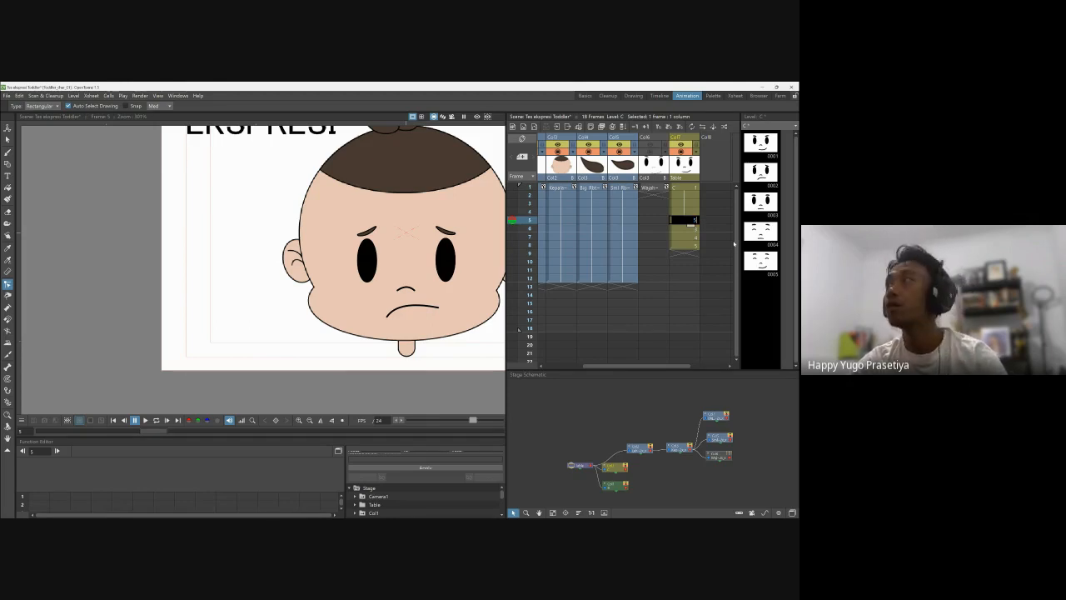
key("Down")
left_click(683, 288)
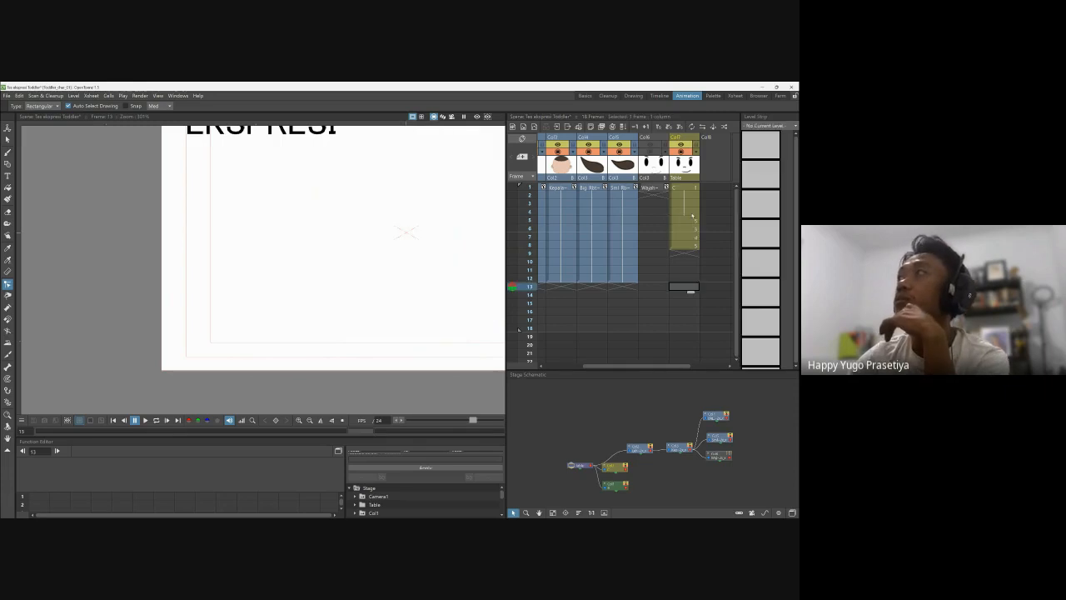
left_click(687, 219)
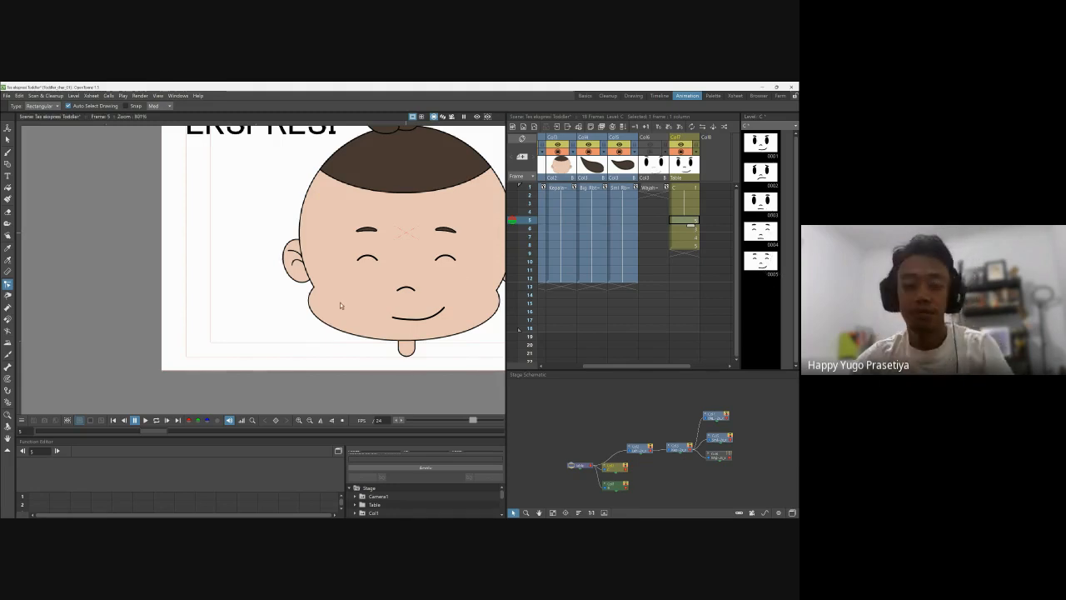
Step: Extend the closed-eye smile from frame 5 through frame 7 and check the expressions that follow it
key("space")
left_click_drag(340, 295, 215, 324)
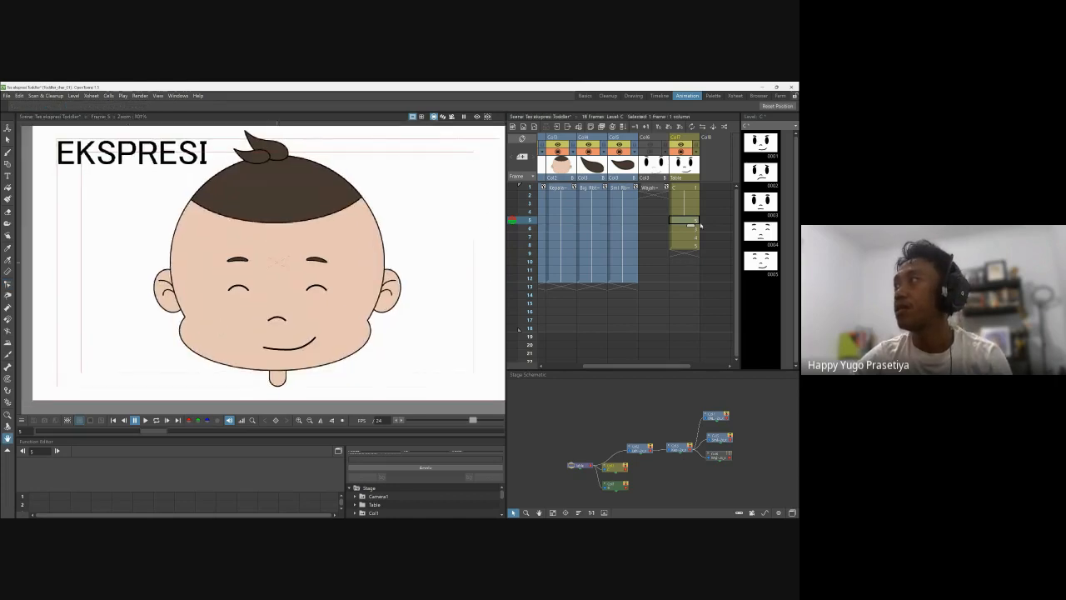
left_click_drag(691, 226, 682, 243)
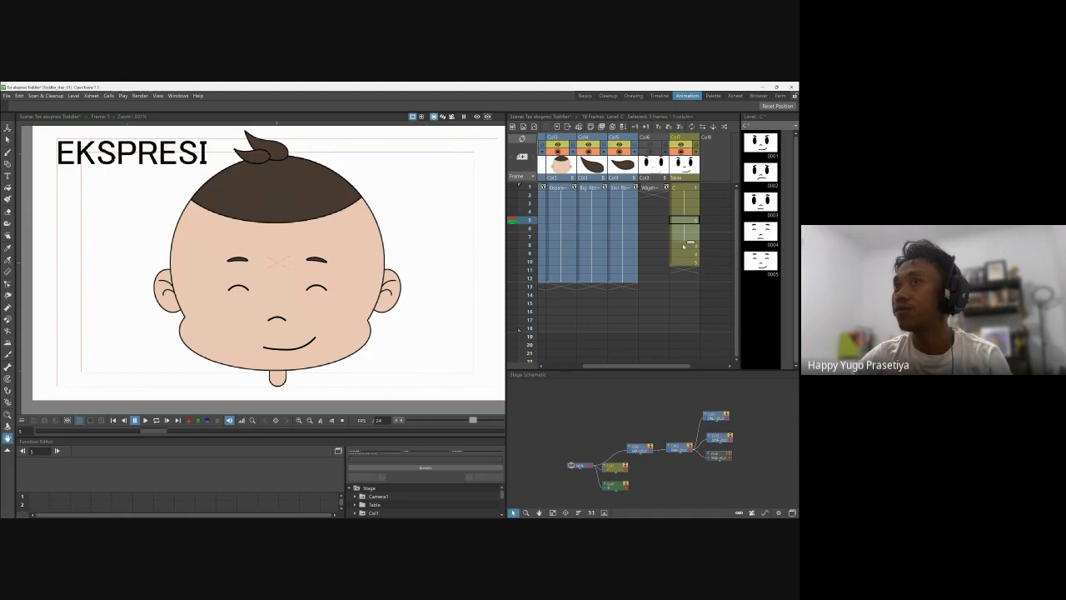
left_click(683, 245)
left_click(681, 253)
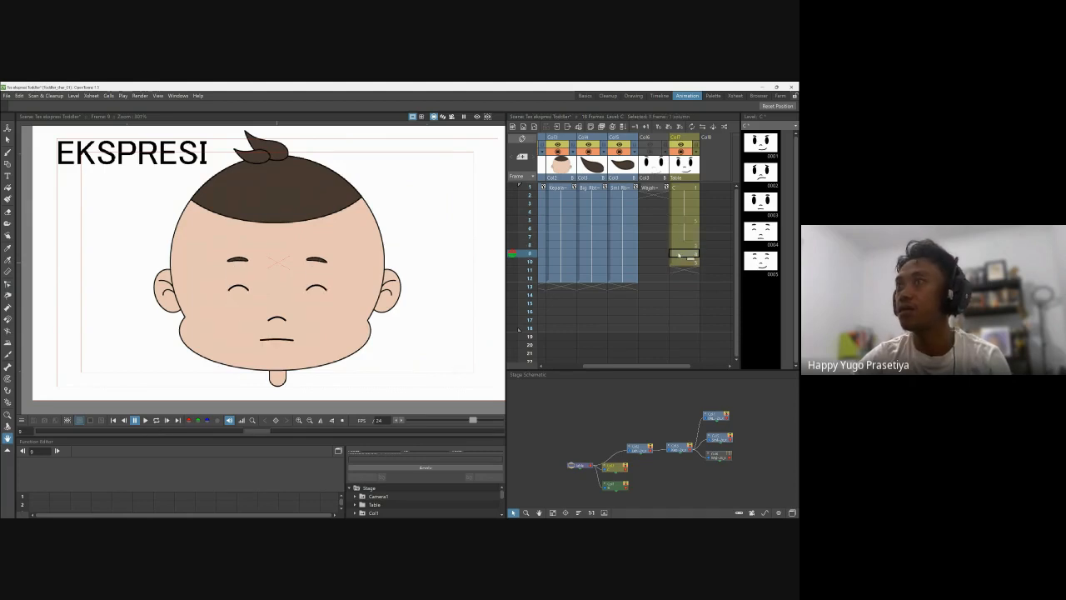
Step: Extend the exposure of drawing 3 from frame 8 through frame 13 and return to frame 5
left_click(687, 245)
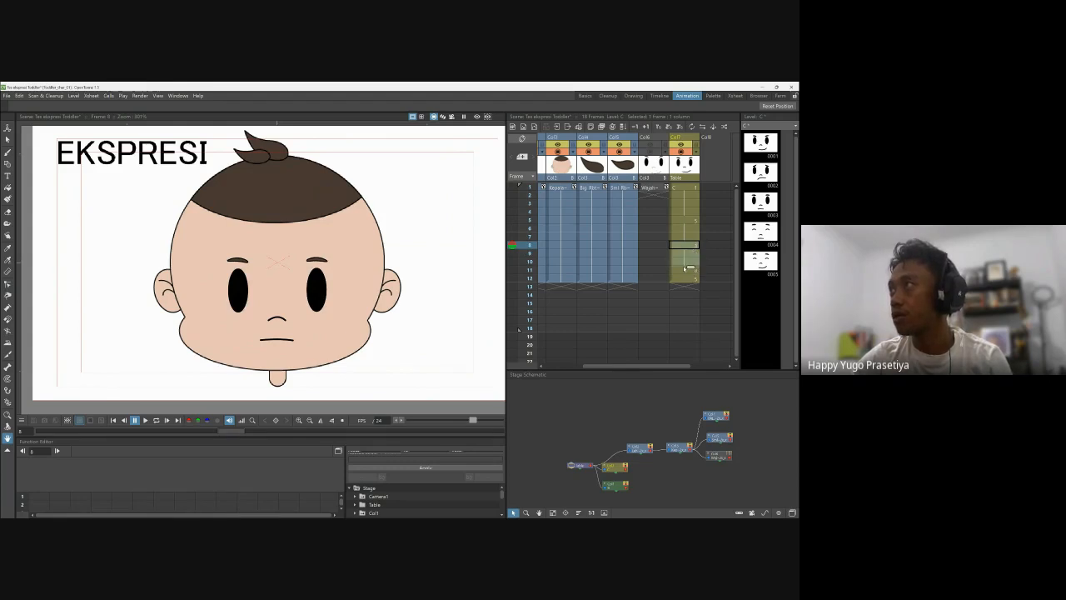
left_click_drag(684, 268, 682, 281)
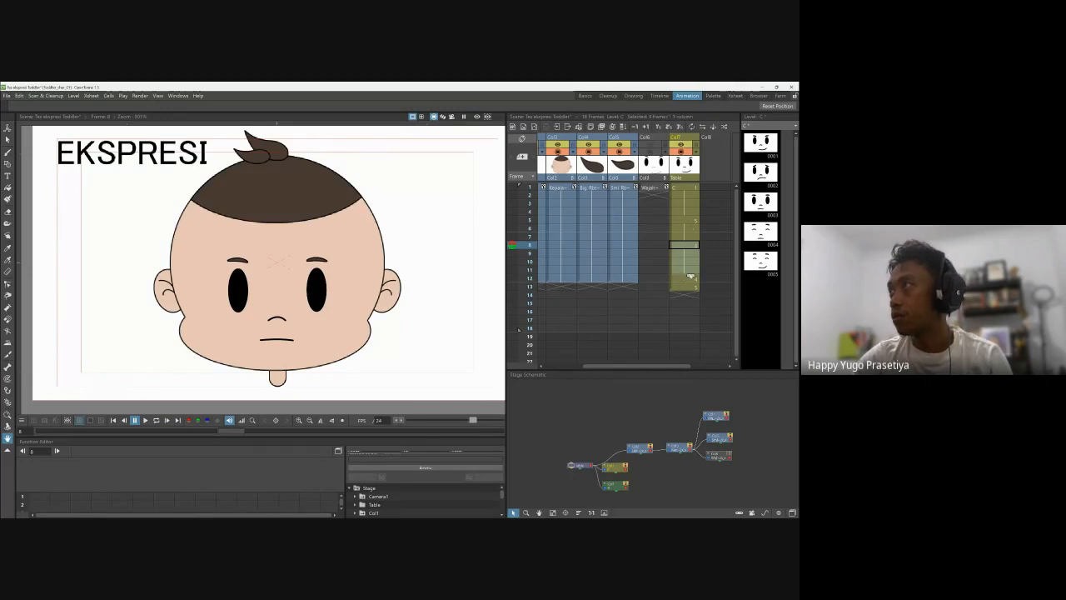
left_click_drag(691, 276, 690, 292)
left_click(684, 278)
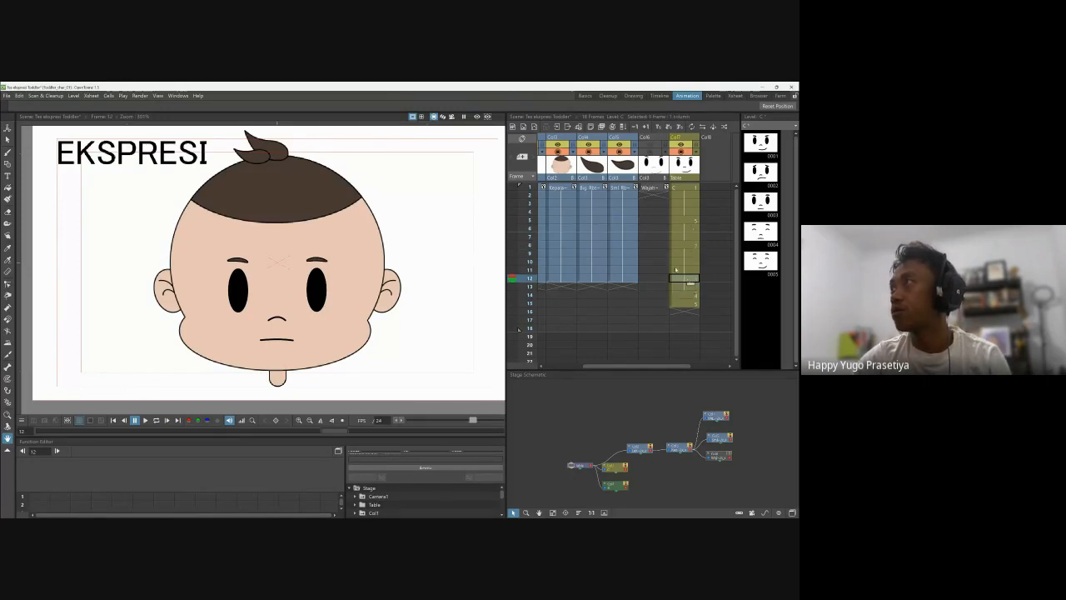
left_click(691, 220)
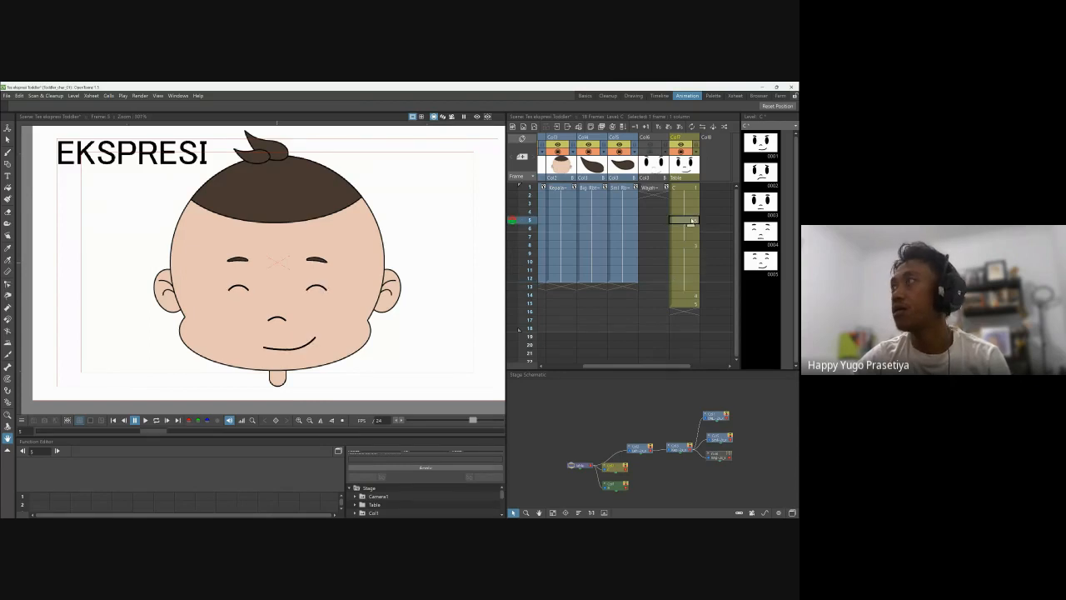
Step: Change the drawing number in frame 12 of the expression column to 5 and extend its exposure through frame 13
left_click(686, 280)
double_click(686, 280)
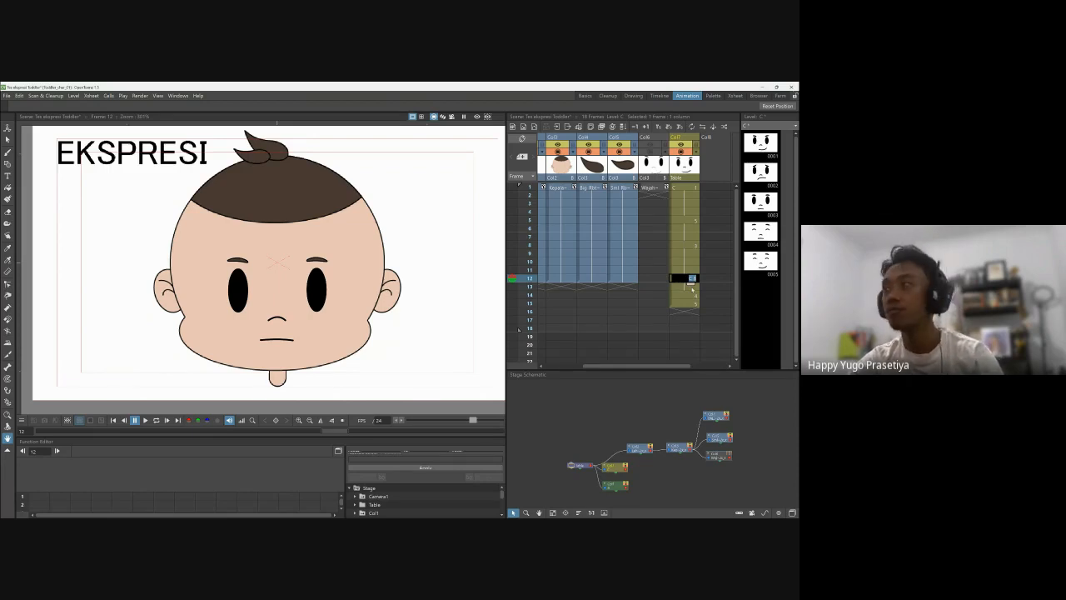
type("5")
key("Return")
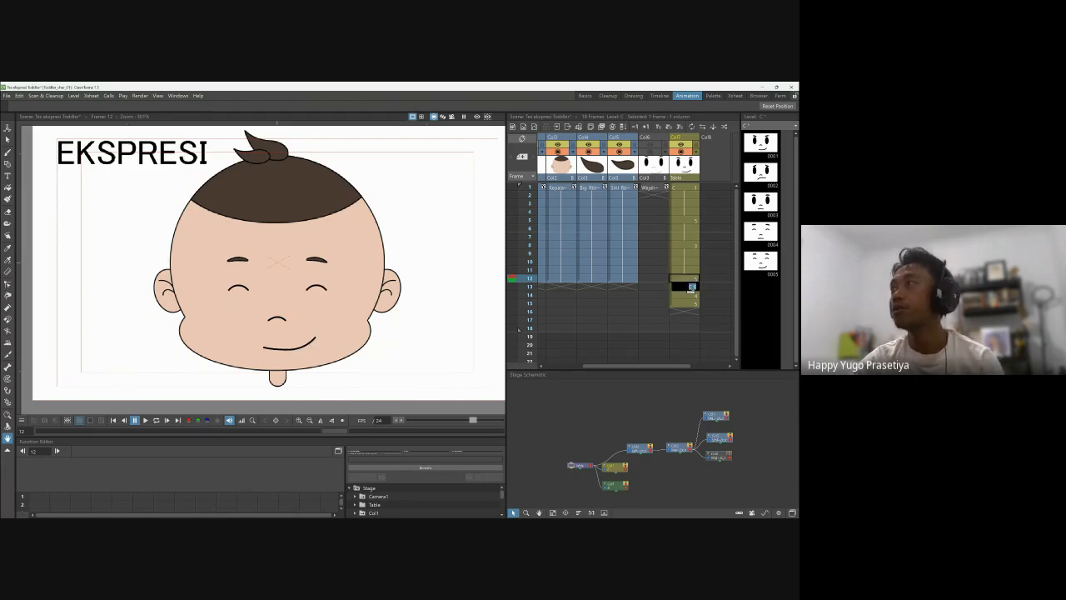
left_click(688, 278)
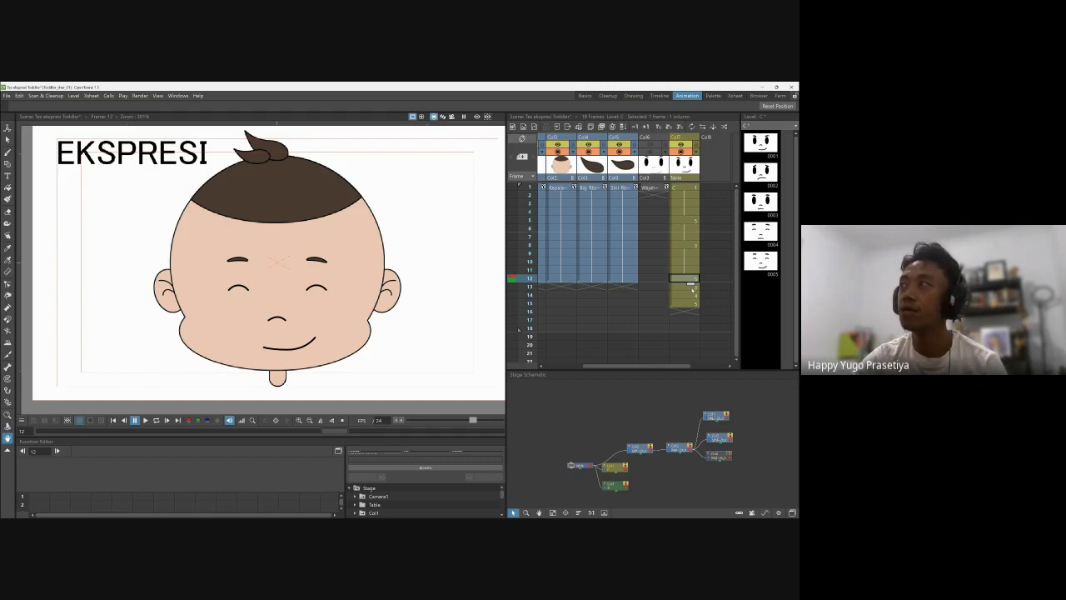
left_click_drag(691, 286, 685, 299)
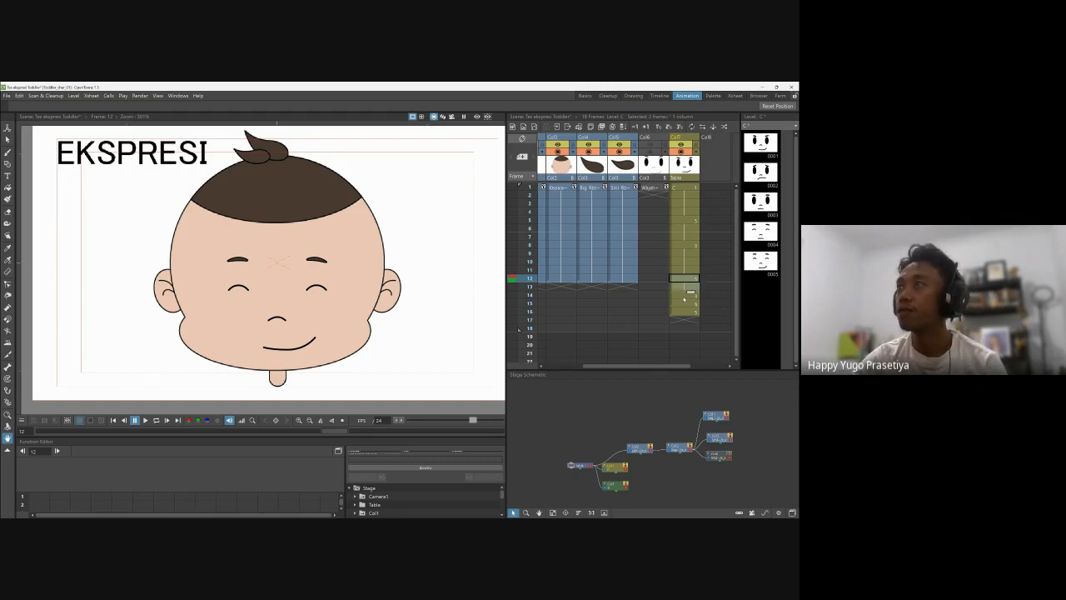
left_click(684, 296)
left_click(684, 304)
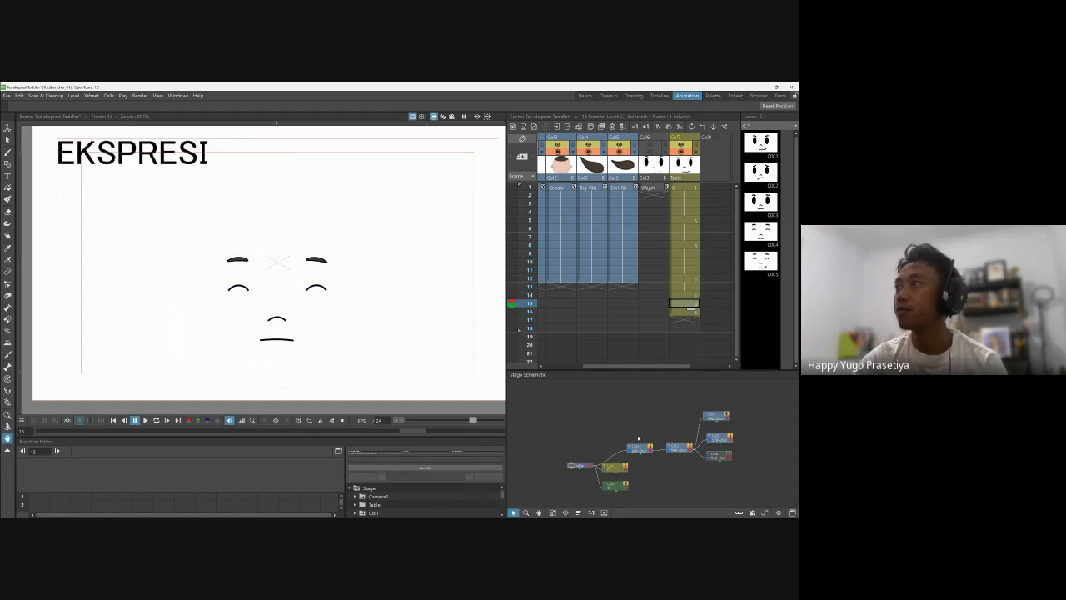
Step: Extend the neck, head and hair columns through frame 18 so they cover the expression frames
scroll(577, 281, "left", 2)
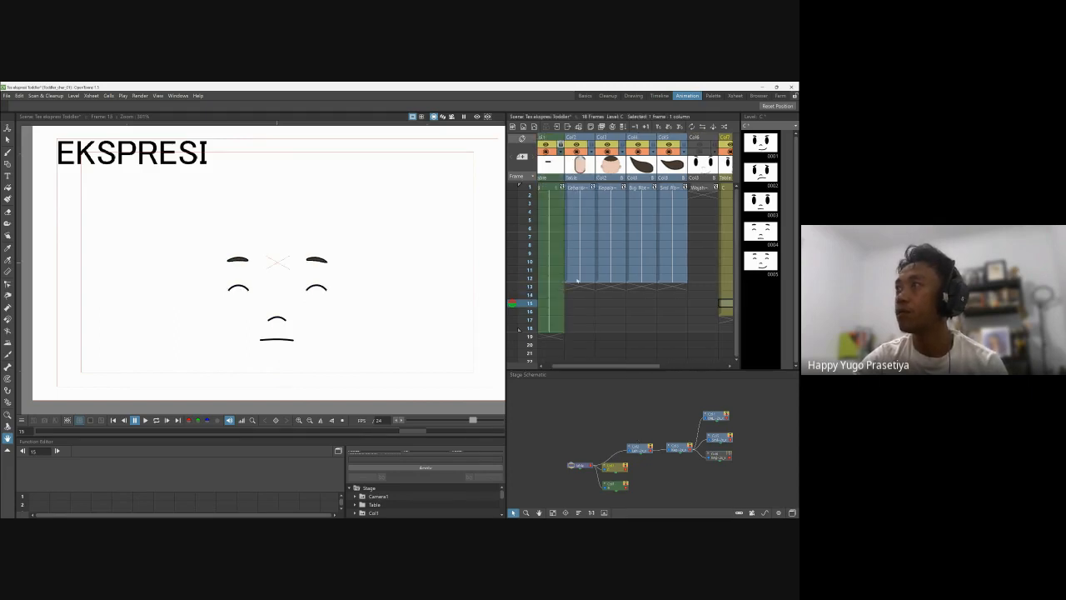
left_click_drag(577, 280, 697, 367)
Step: Check the expressions in frames 13 to 16 of the expression column and compare them with frames 12 and 8
left_click(668, 287)
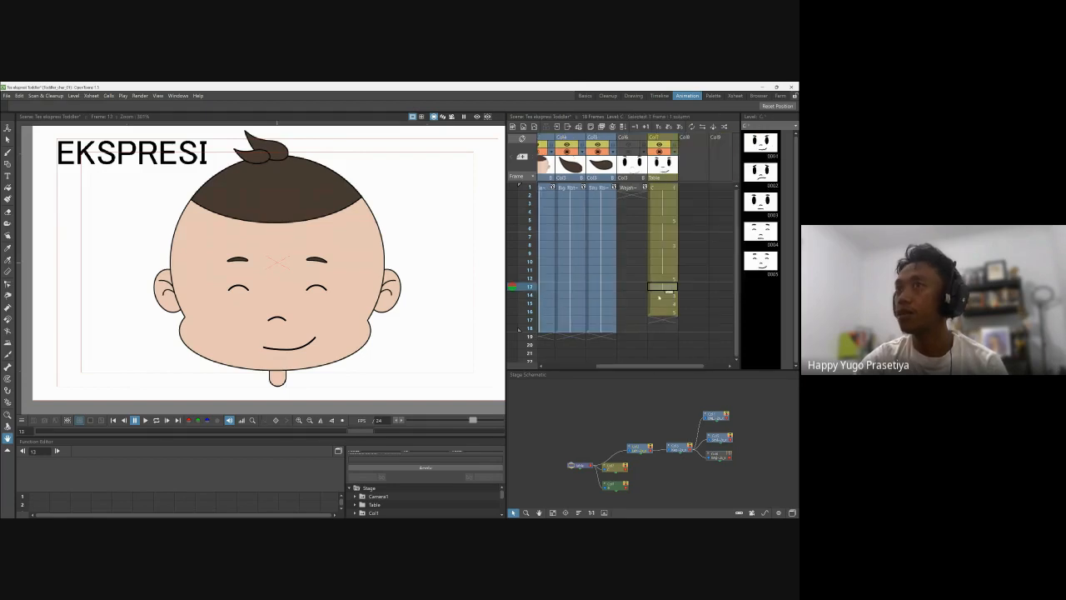
left_click(659, 295)
left_click(653, 304)
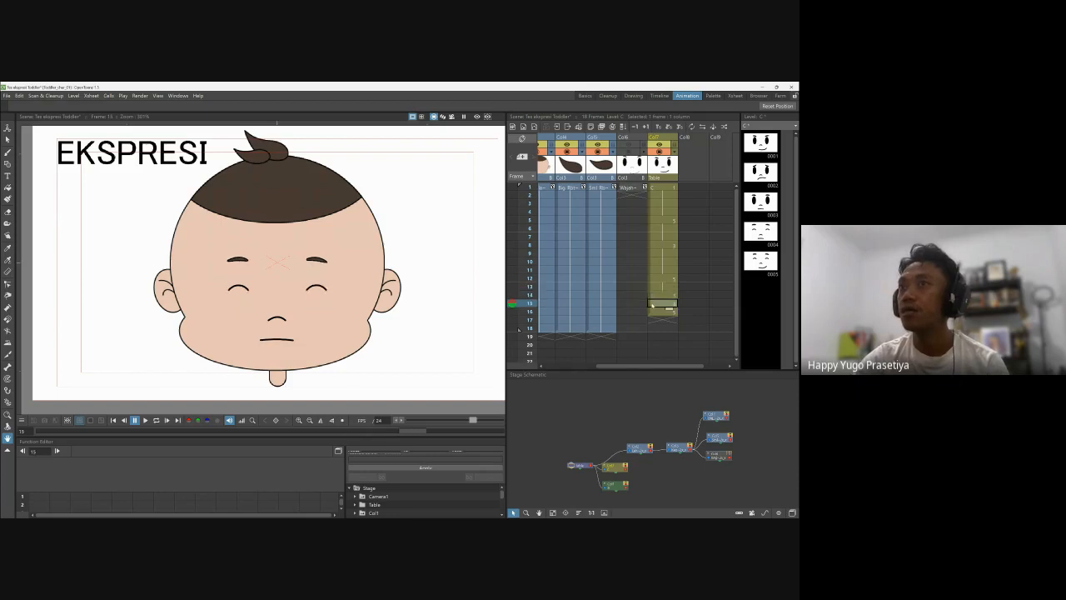
left_click(657, 311)
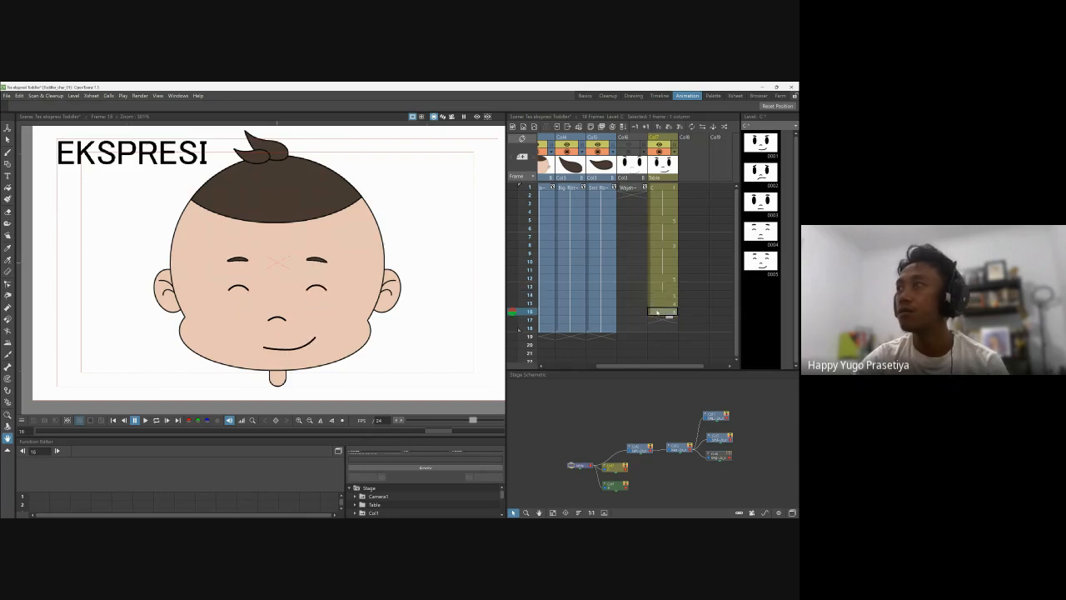
left_click(662, 301)
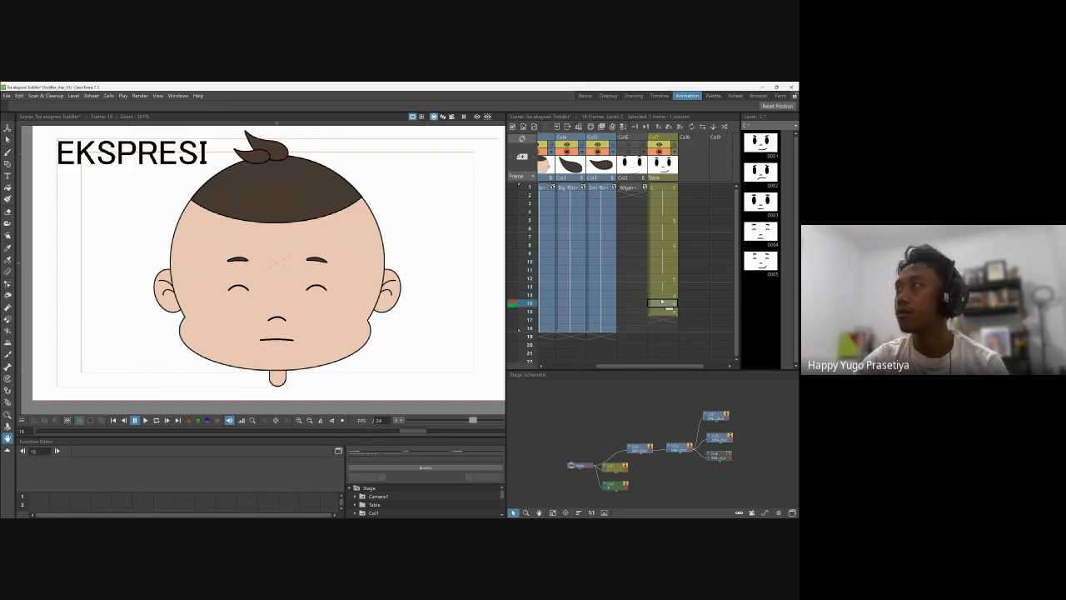
left_click(662, 294)
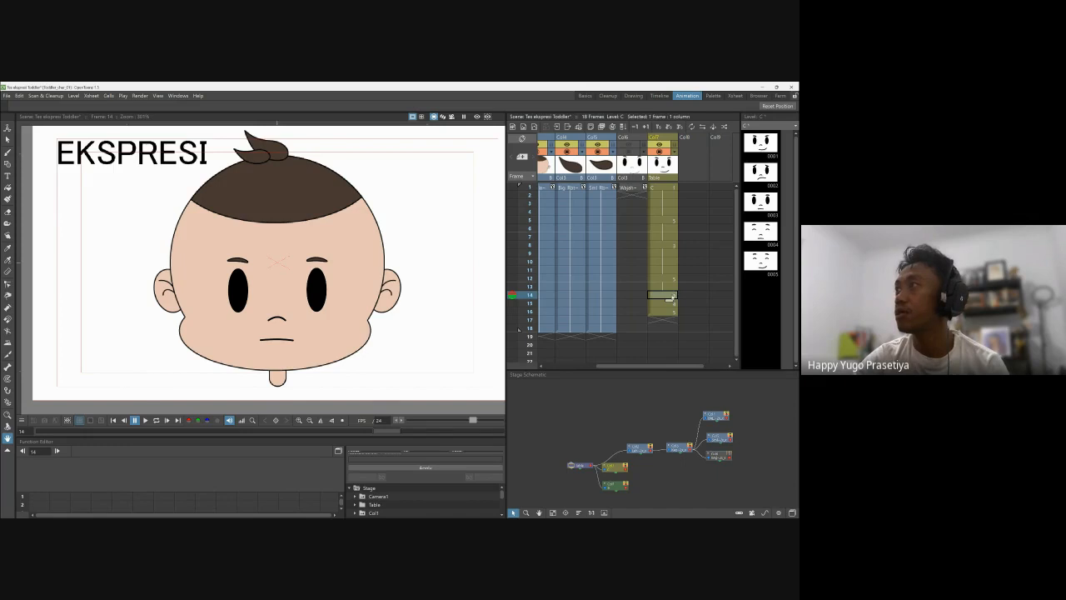
left_click(667, 279)
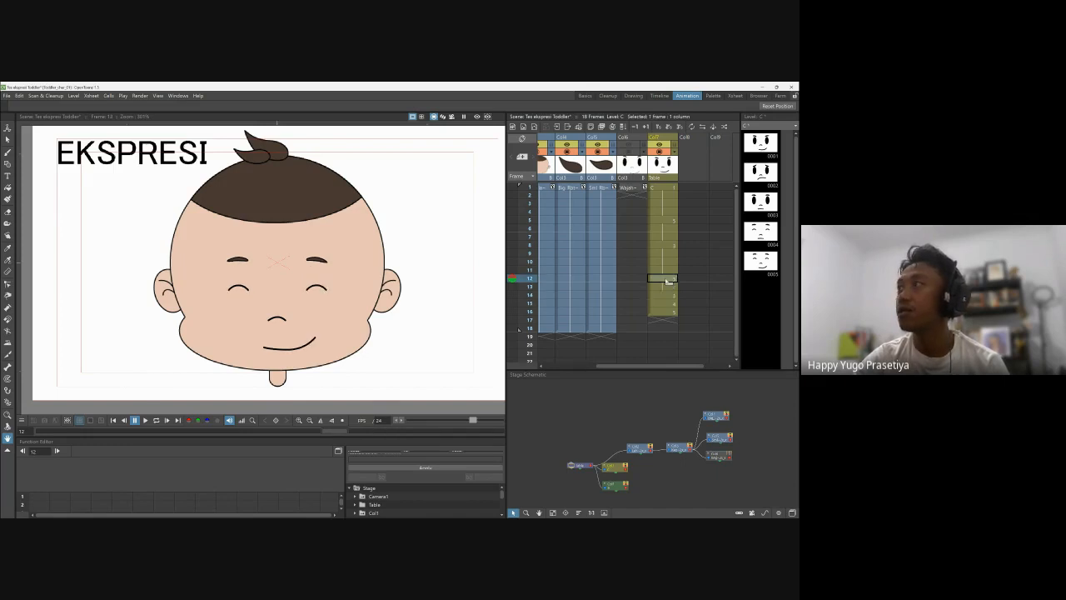
left_click(667, 246)
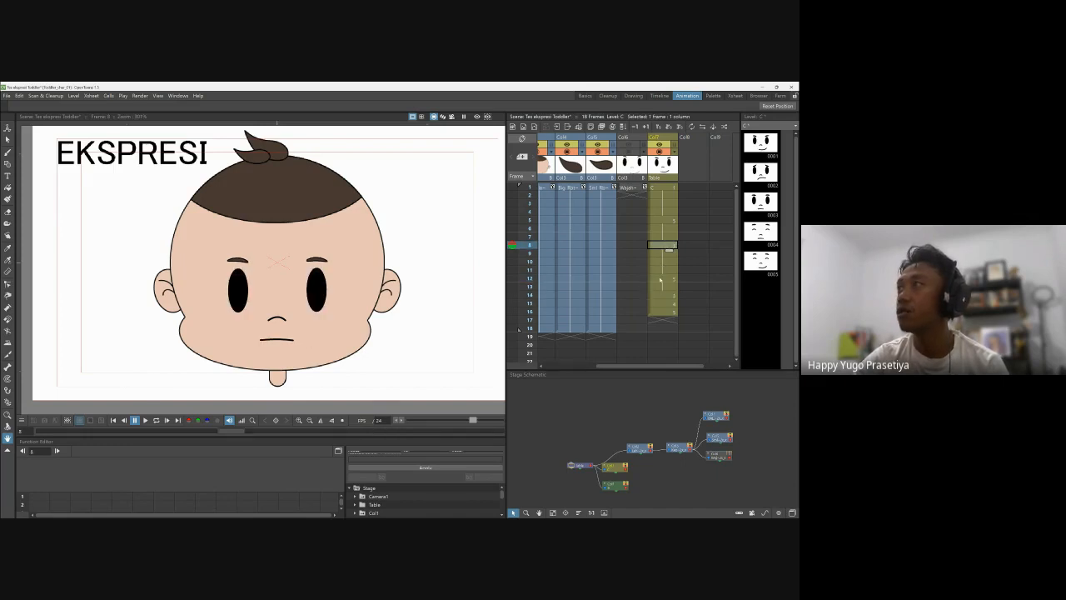
Step: Change the drawing number in frame 12 of the expression column to 3
left_click(661, 279)
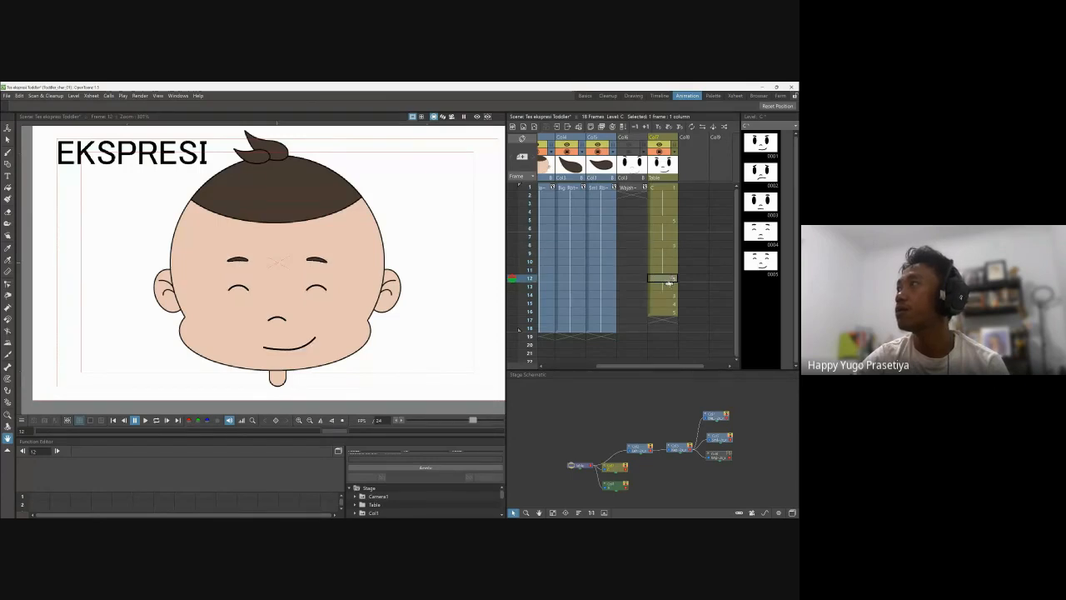
double_click(669, 280)
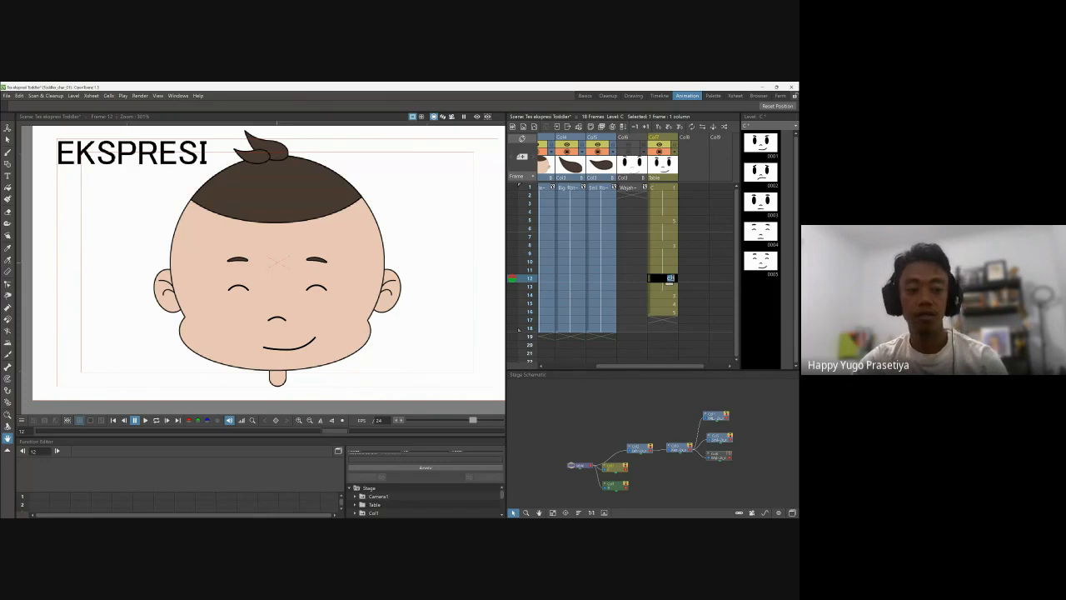
type("1")
key("Return")
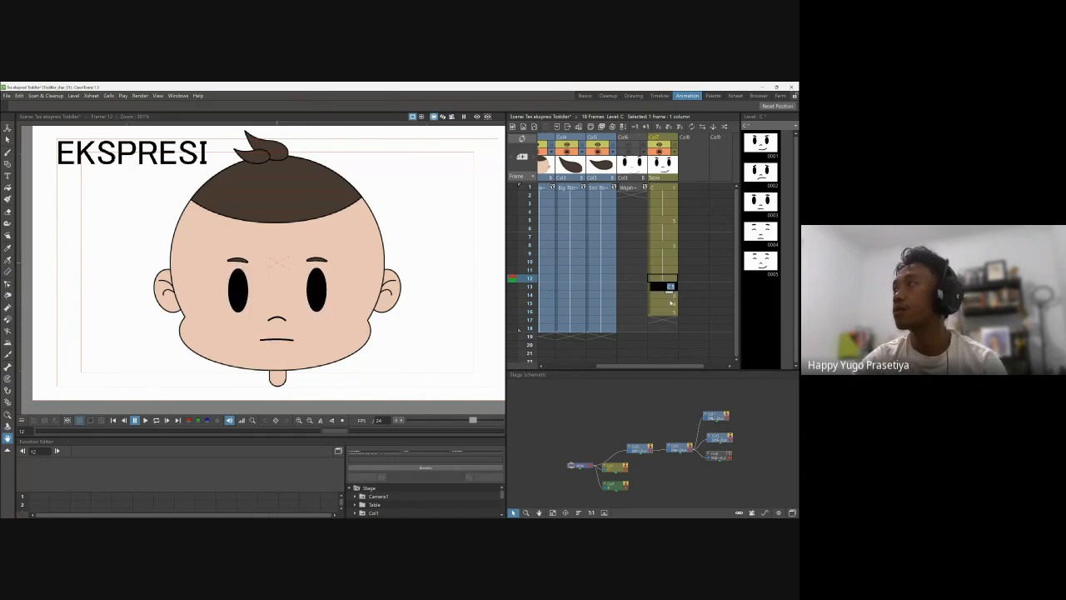
left_click(671, 303)
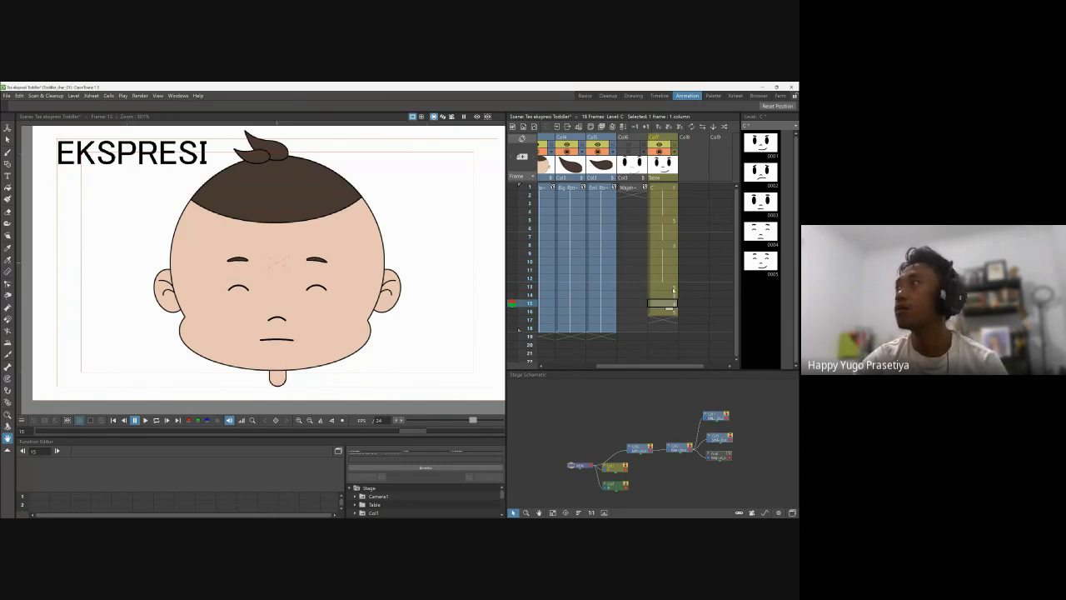
Step: Change the drawing number in frame 13 of the expression column to 4 and extend its exposure through frame 16
left_click(669, 246)
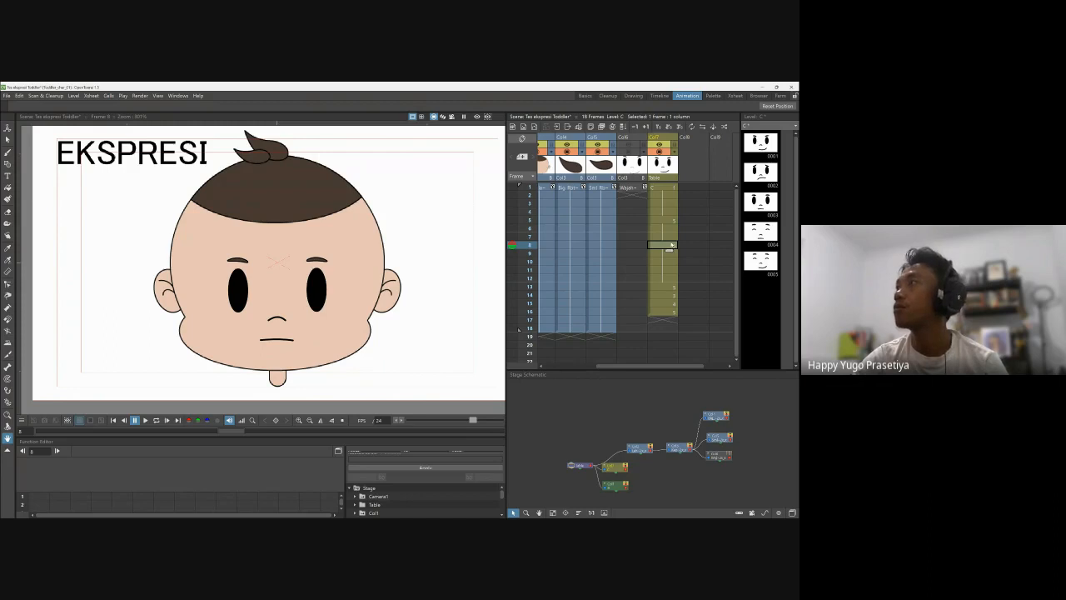
left_click(670, 222)
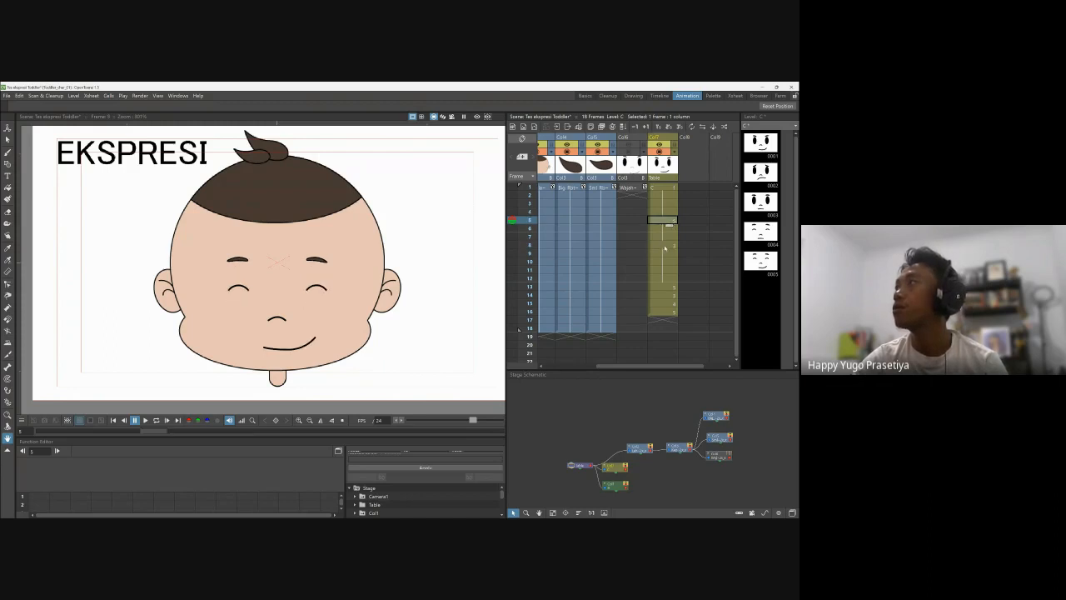
left_click(664, 247)
left_click(669, 288)
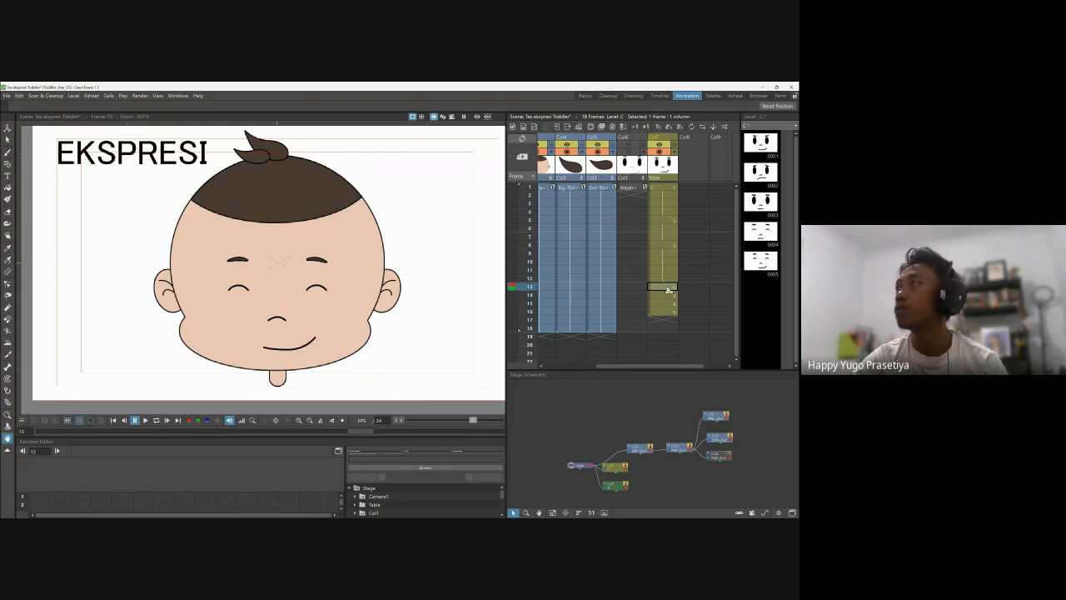
double_click(668, 288)
type("4")
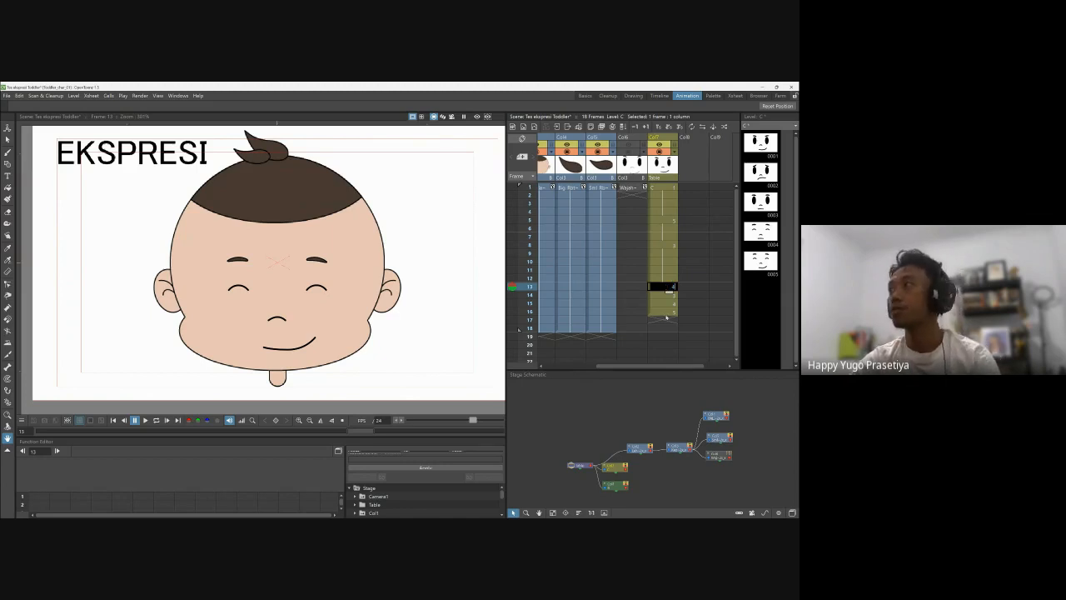
key("Return")
left_click(671, 289)
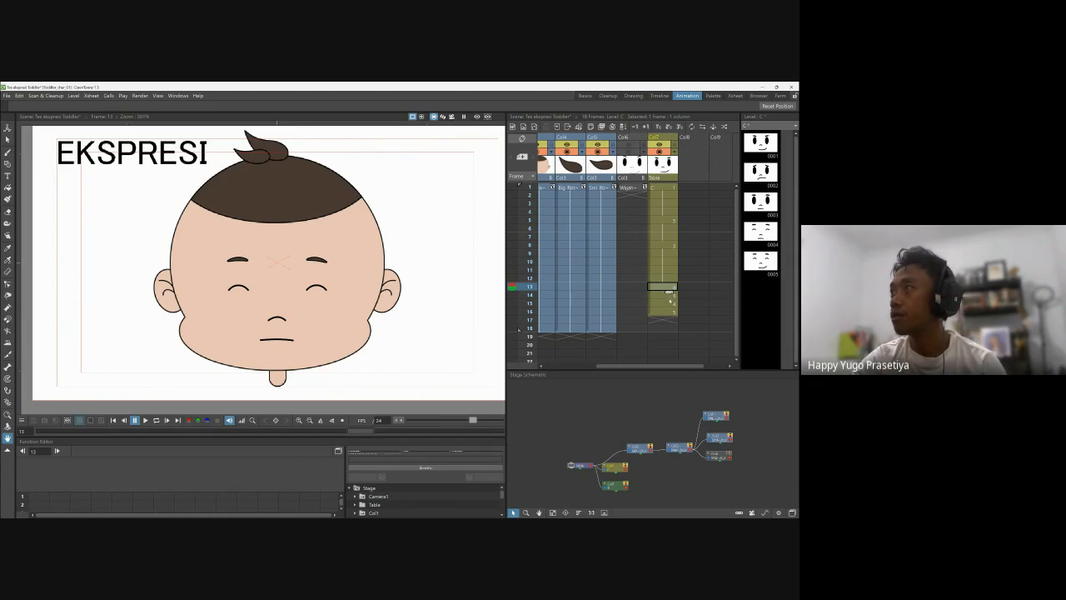
left_click_drag(670, 299, 664, 320)
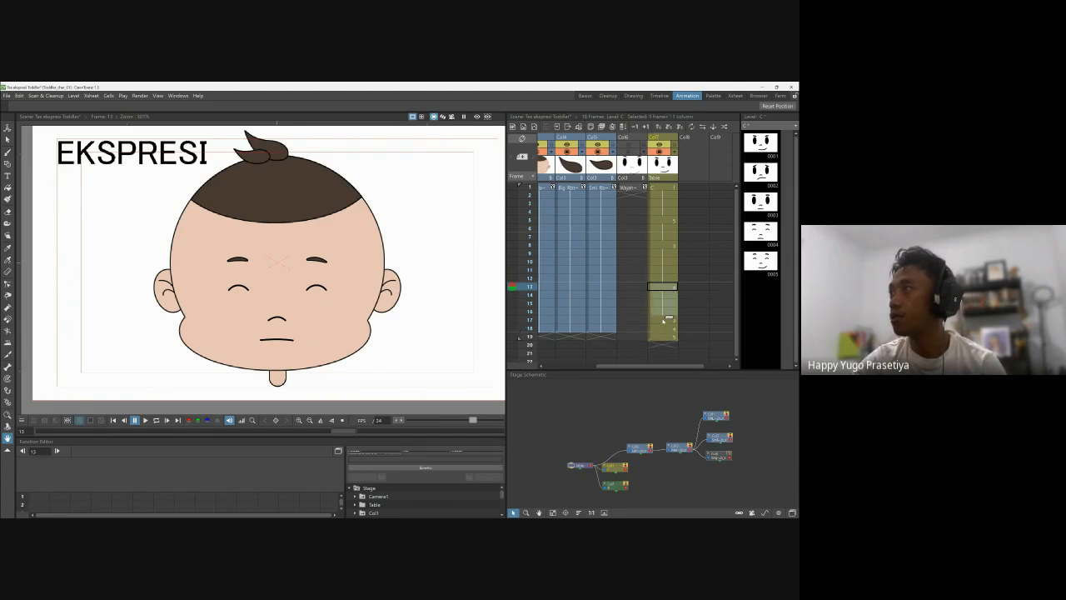
Step: Change the drawing number in frame 17 of the expression column to 2
left_click(663, 320)
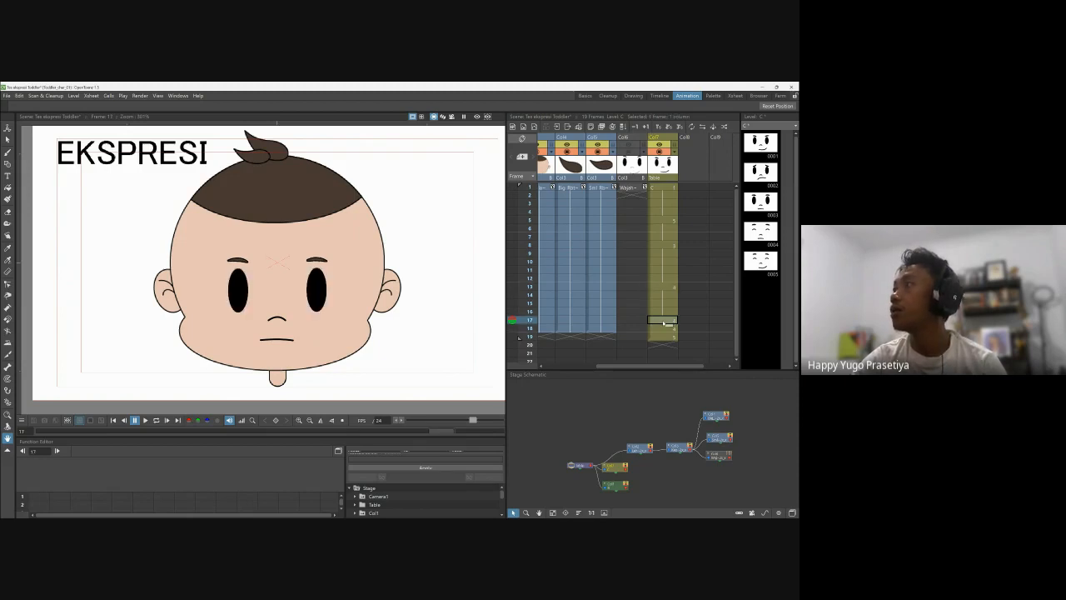
double_click(664, 320)
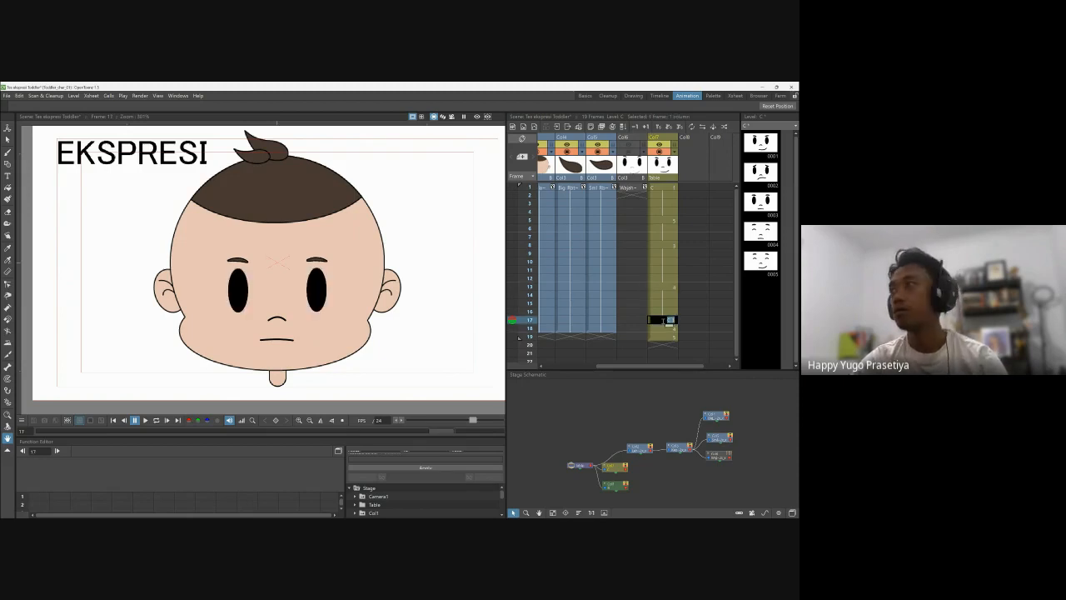
type("2")
key("Return")
Step: Delete the leftover expression cells in frames 18 and 19 and extend drawing 2 from frame 17 through frame 18
left_click(660, 337)
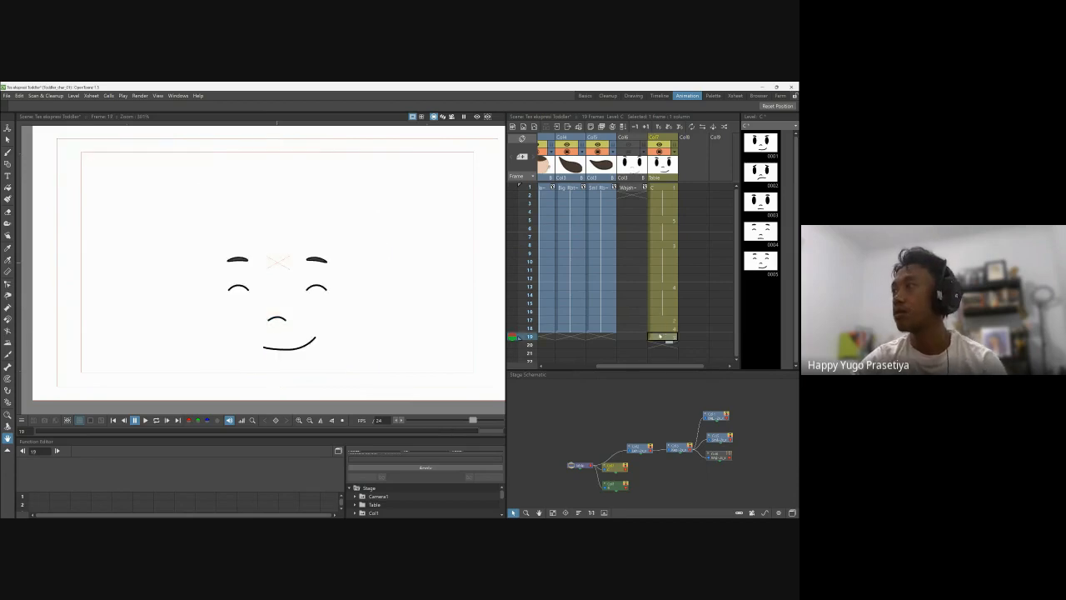
left_click(661, 330)
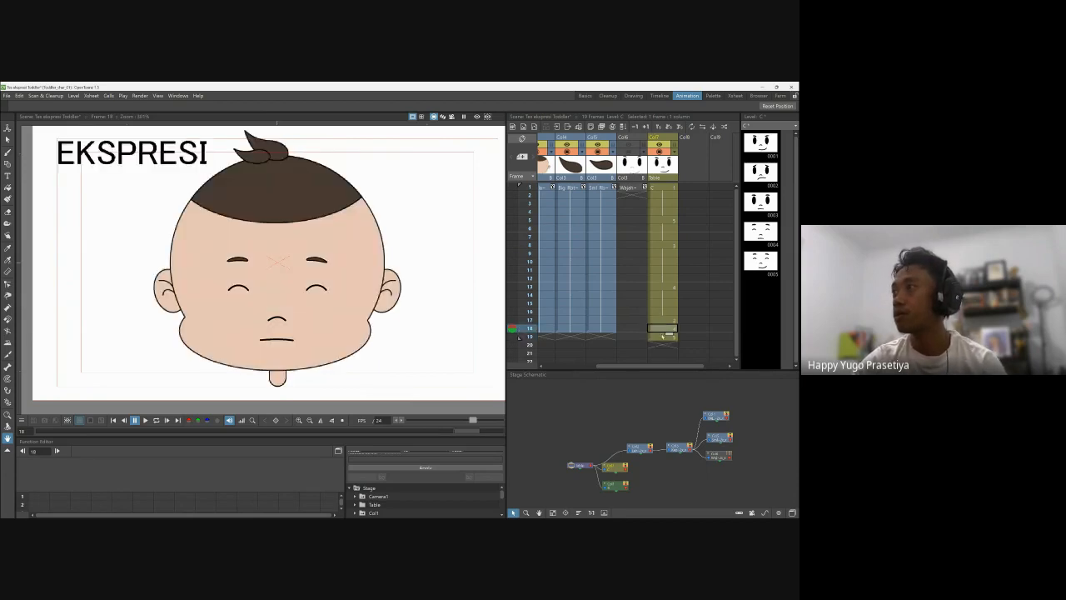
left_click(662, 336, "shift")
key("Delete")
left_click(663, 321)
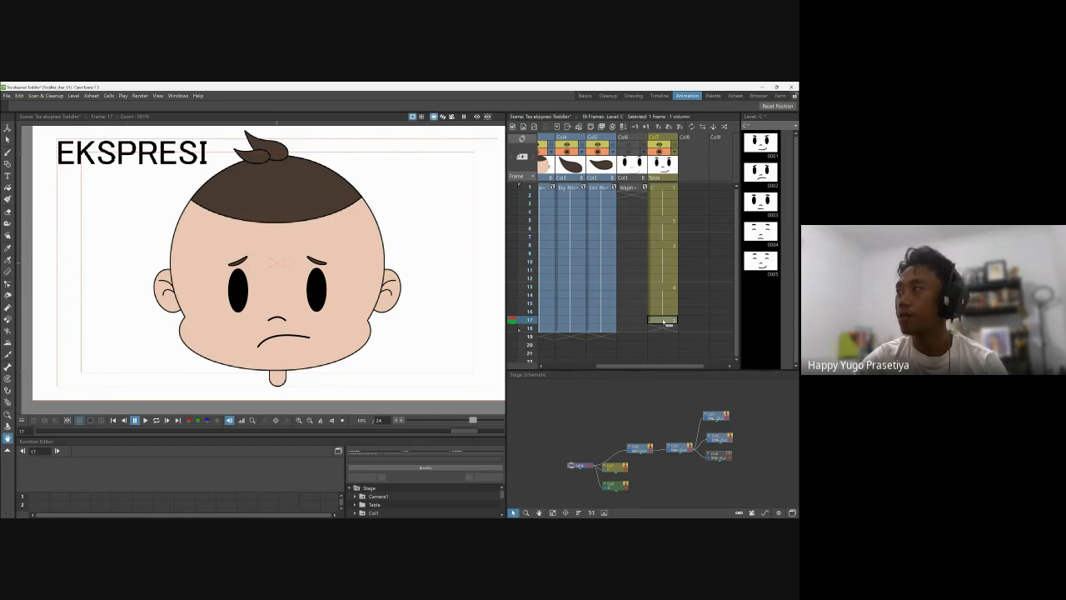
left_click_drag(670, 327, 667, 335)
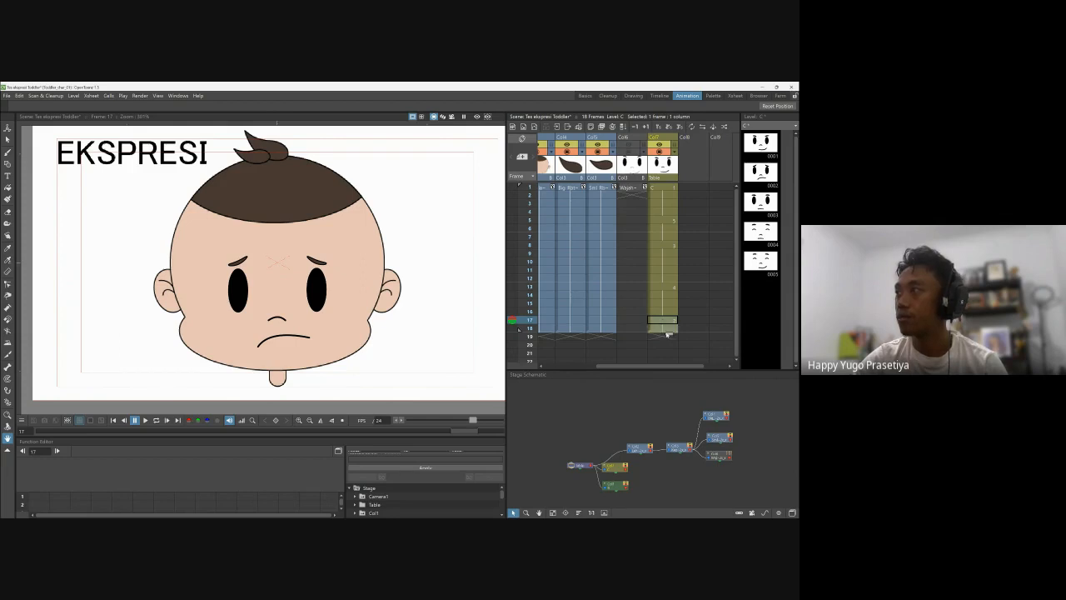
Step: Play the expression animation from frame 1 and review the expression changes at frames 5, 13 and 17
left_click(703, 312)
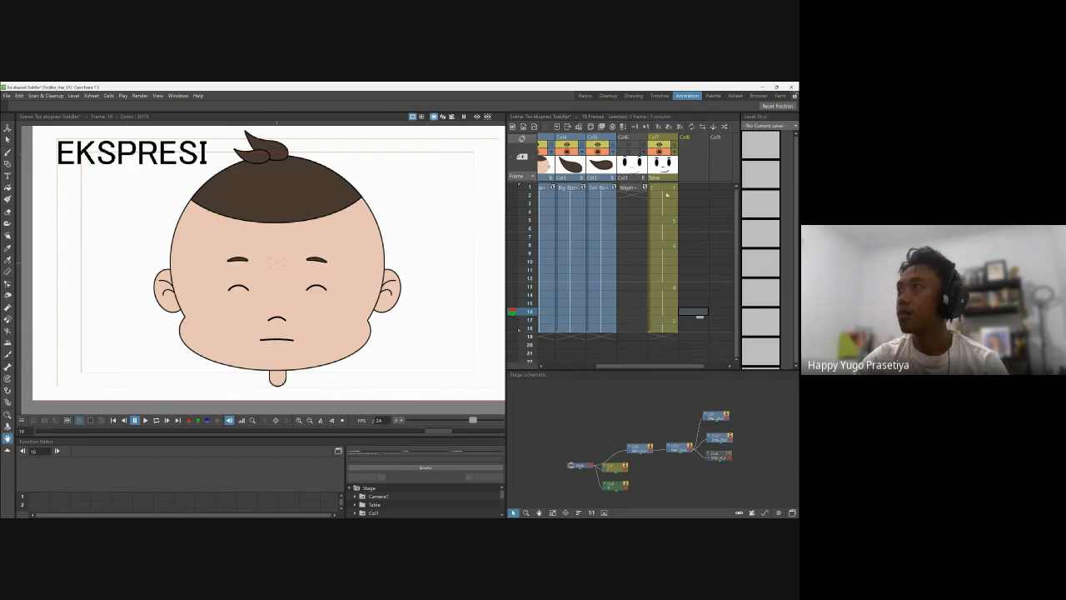
left_click(666, 190)
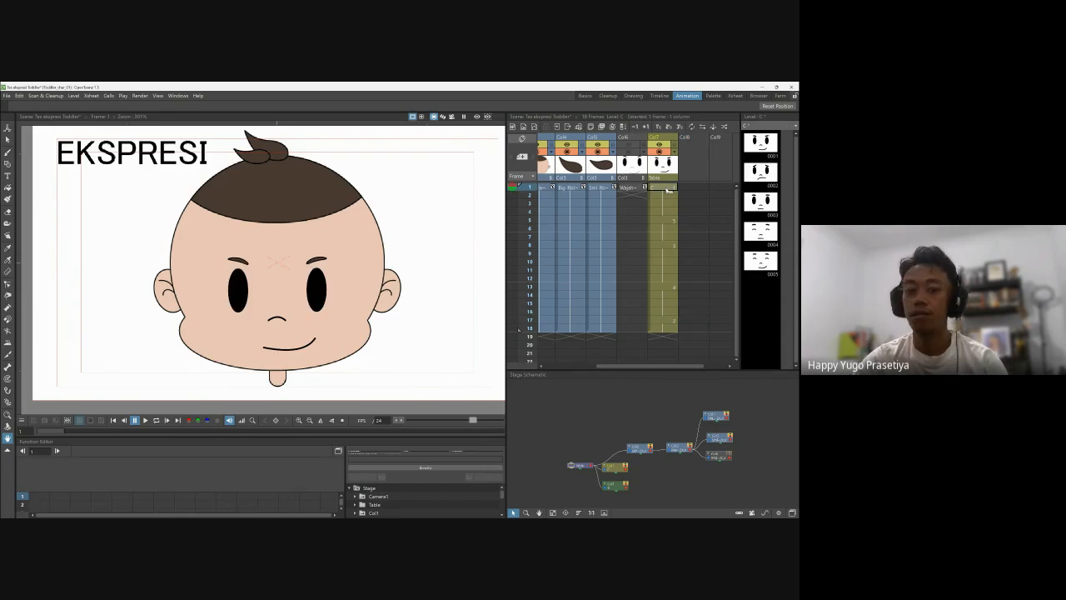
key("p")
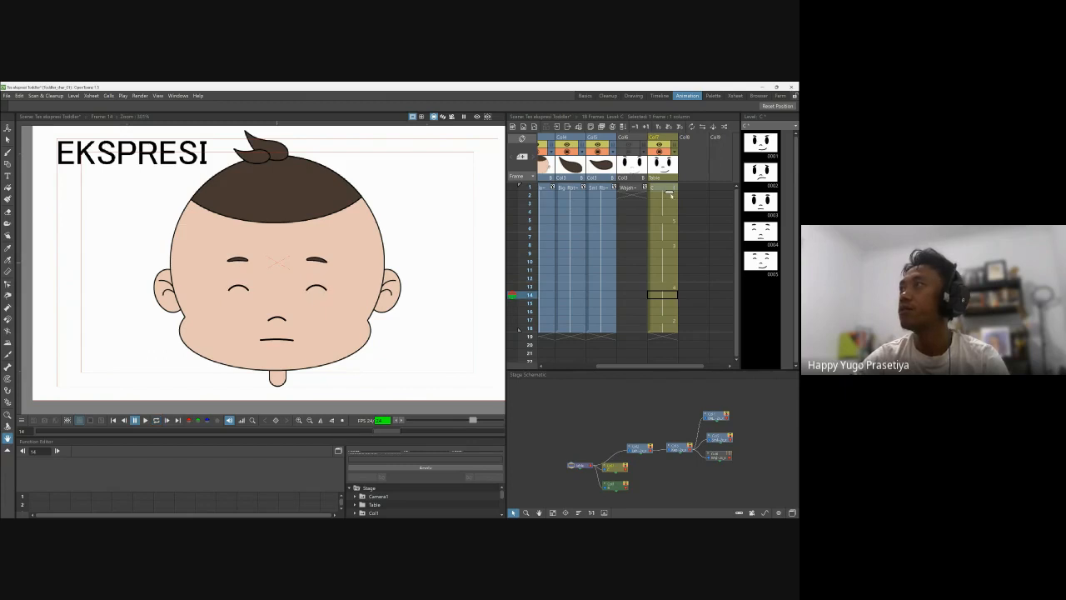
left_click(661, 219)
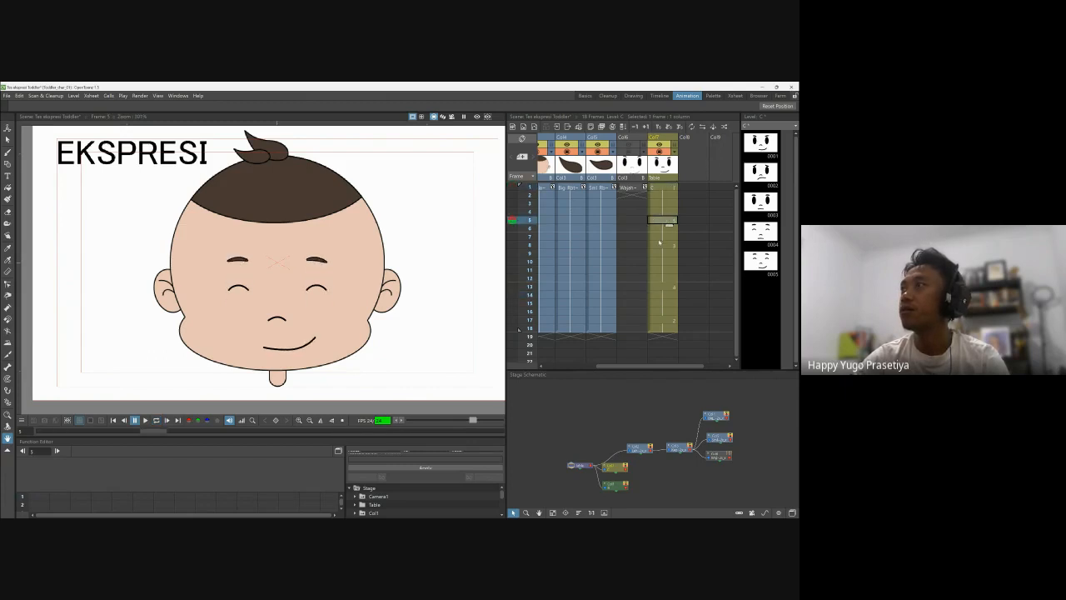
left_click(661, 286)
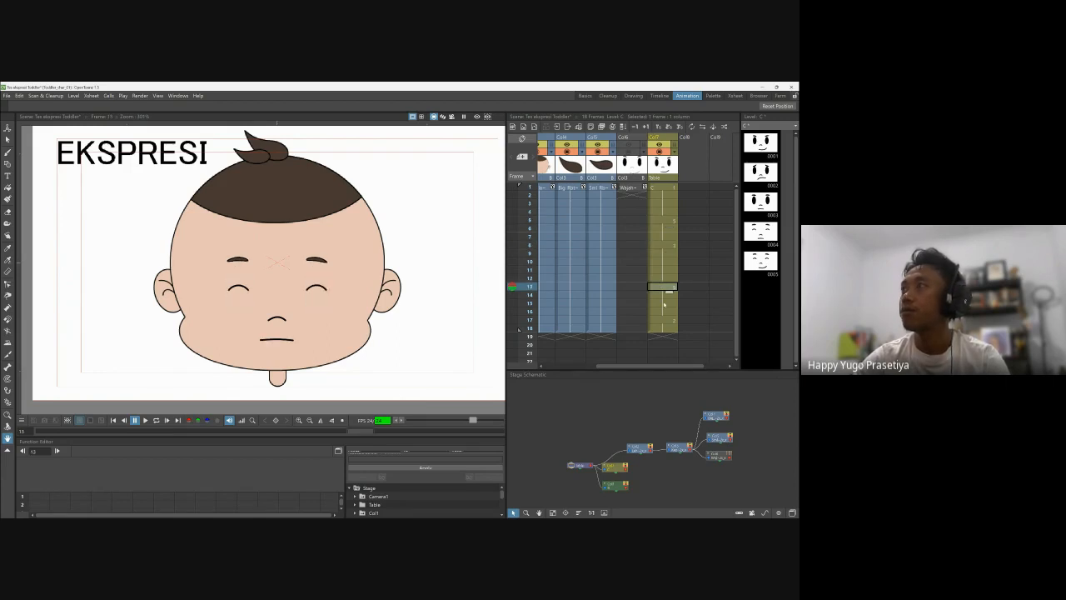
left_click(664, 320)
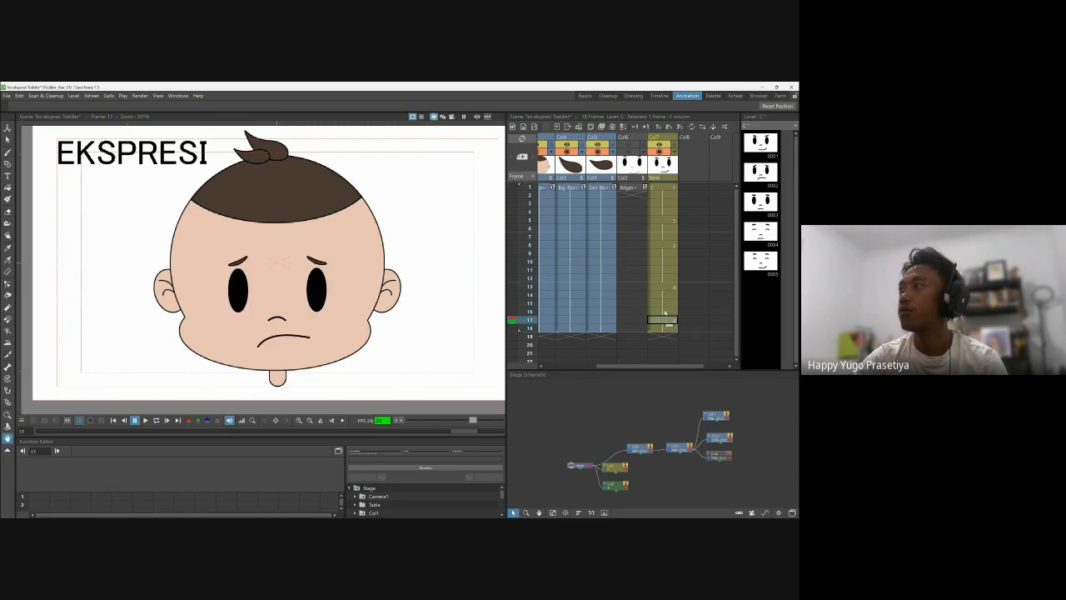
Step: Shorten the exposure of drawing 4 in the expression column to end at frame 15, so drawing 2 starts at frame 16
left_click(668, 311)
left_click(669, 303)
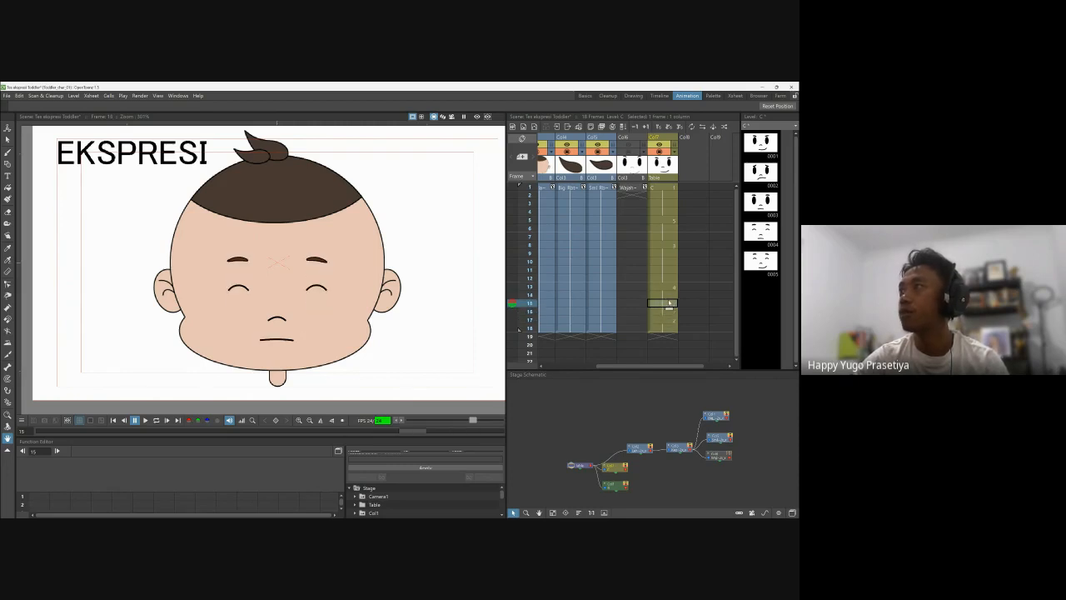
left_click_drag(669, 303, 662, 316)
key(";")
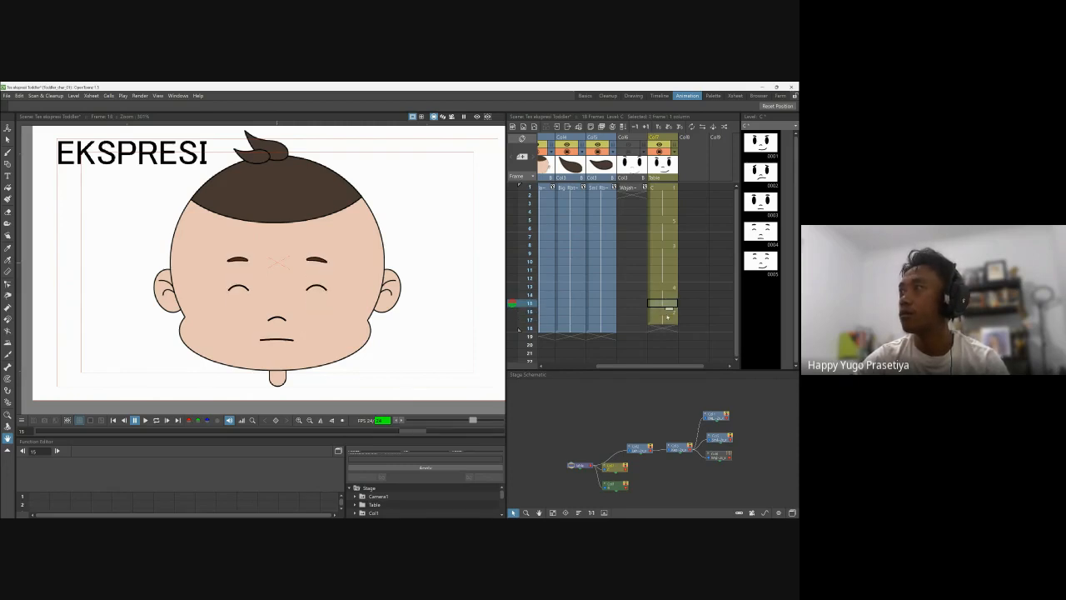
left_click(667, 313)
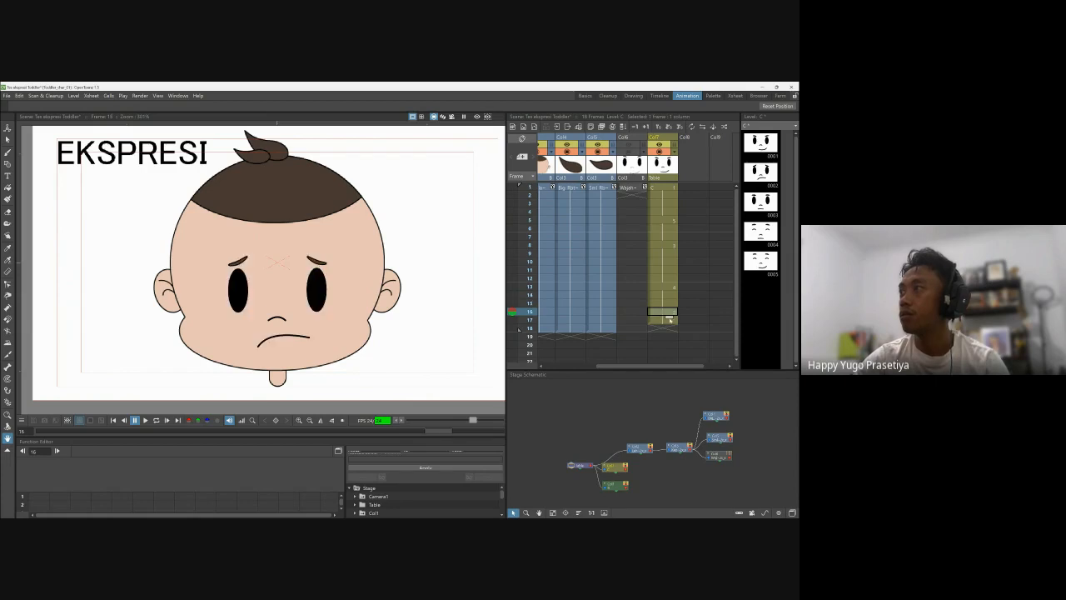
Step: Extend the exposure of drawing 2 in the expression column from frame 17 through frame 24
left_click(667, 322)
left_click_drag(669, 326, 667, 361)
scroll(692, 263, "down", 2)
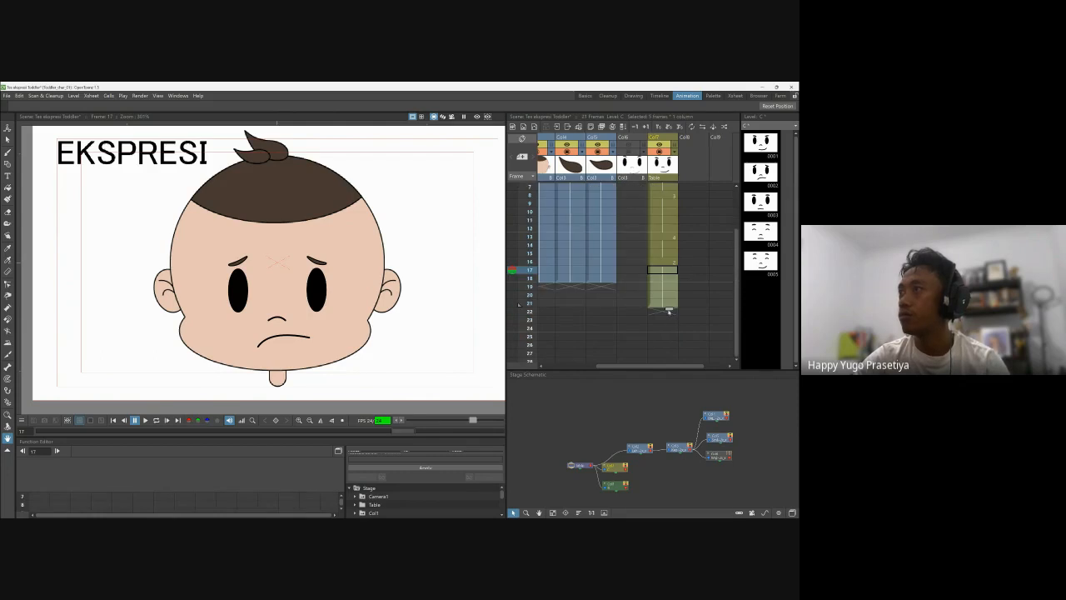
left_click_drag(669, 310, 665, 336)
Step: Extend the text, neck, head and hair columns together from frame 18 through frame 28
left_click(602, 278)
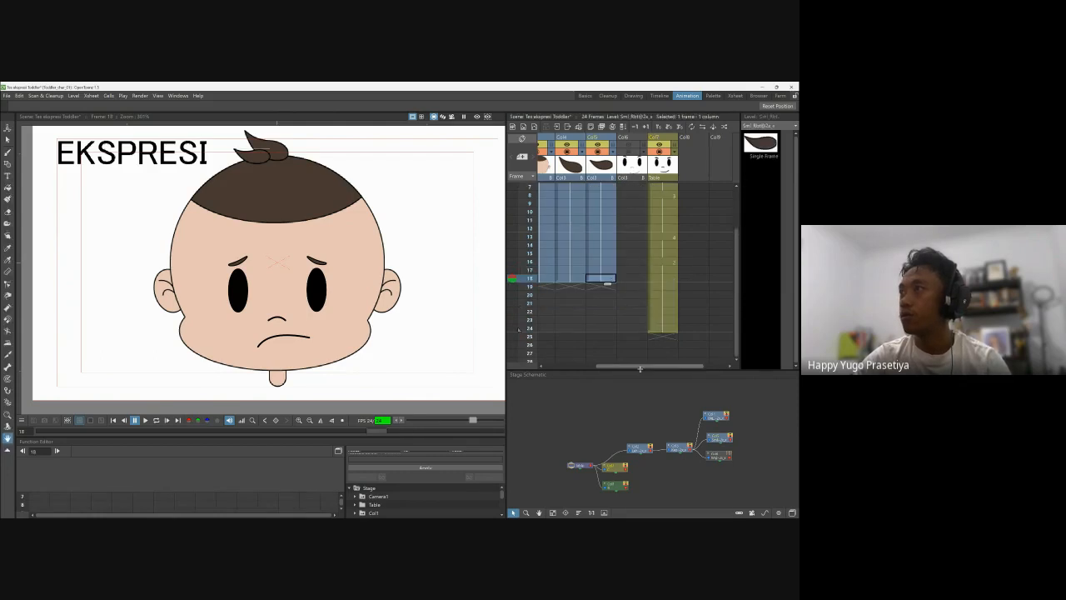
left_click_drag(641, 366, 557, 285)
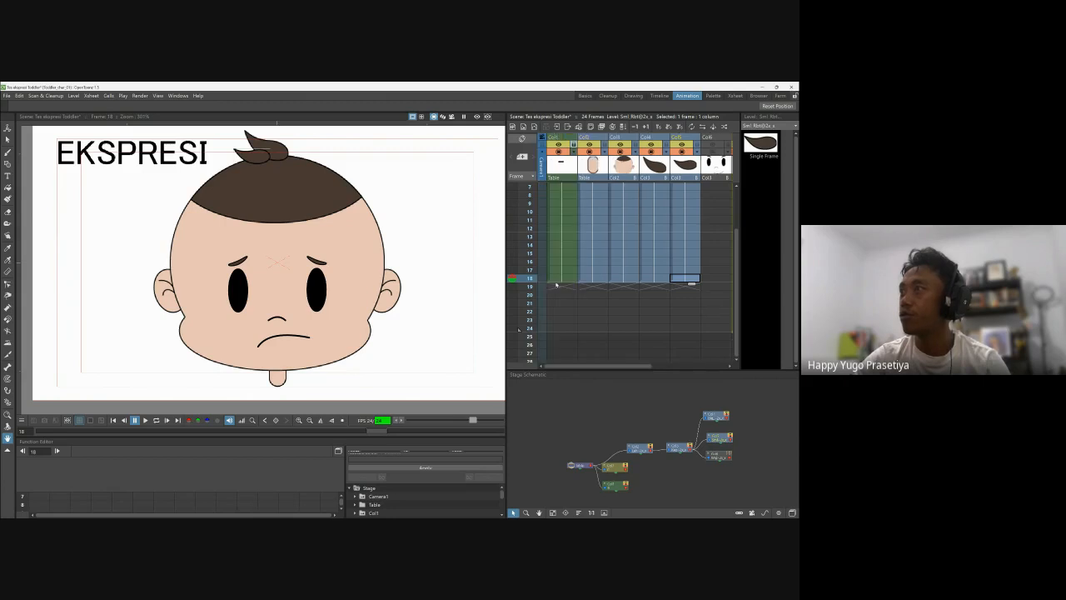
left_click(556, 285, "shift")
left_click(566, 281)
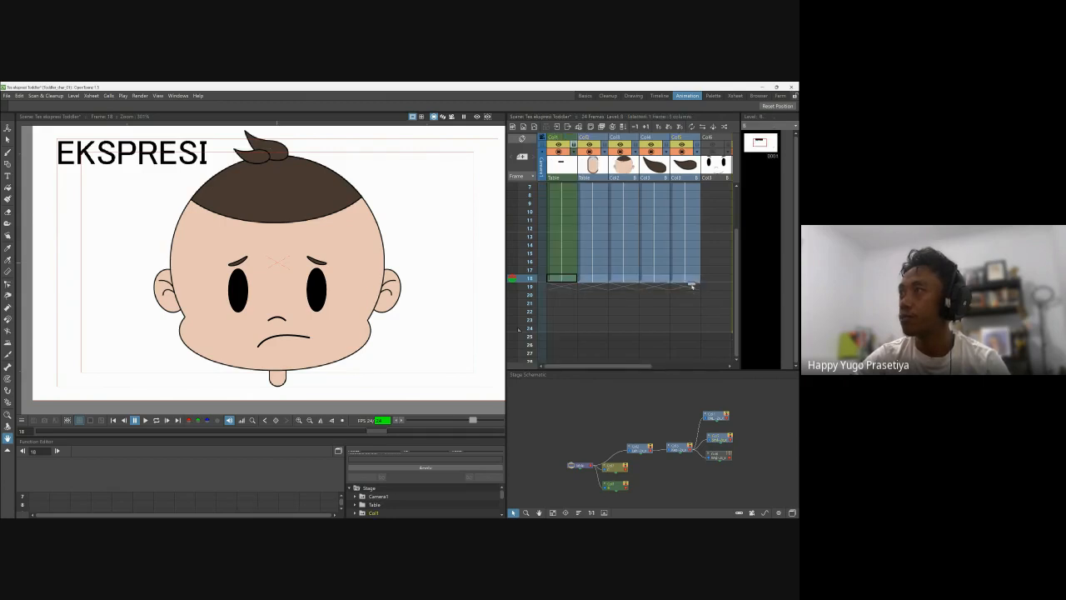
left_click_drag(691, 286, 678, 354)
scroll(648, 234, "right", 2)
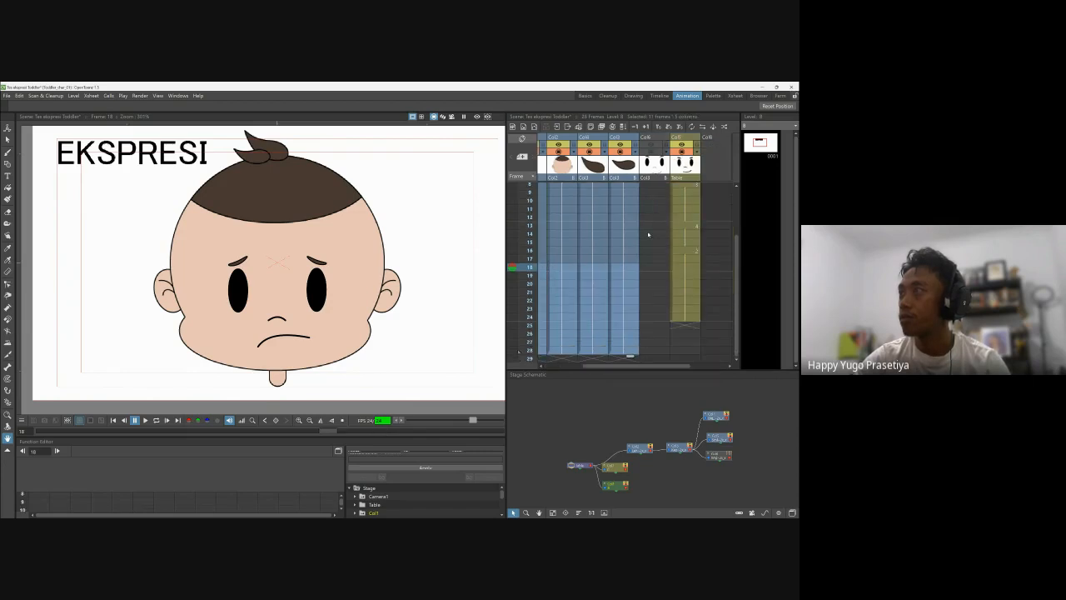
Step: Extend the exposure of drawing 1 in the expression column through frame 7, pushing drawing 5 to start at frame 8
left_click(686, 316)
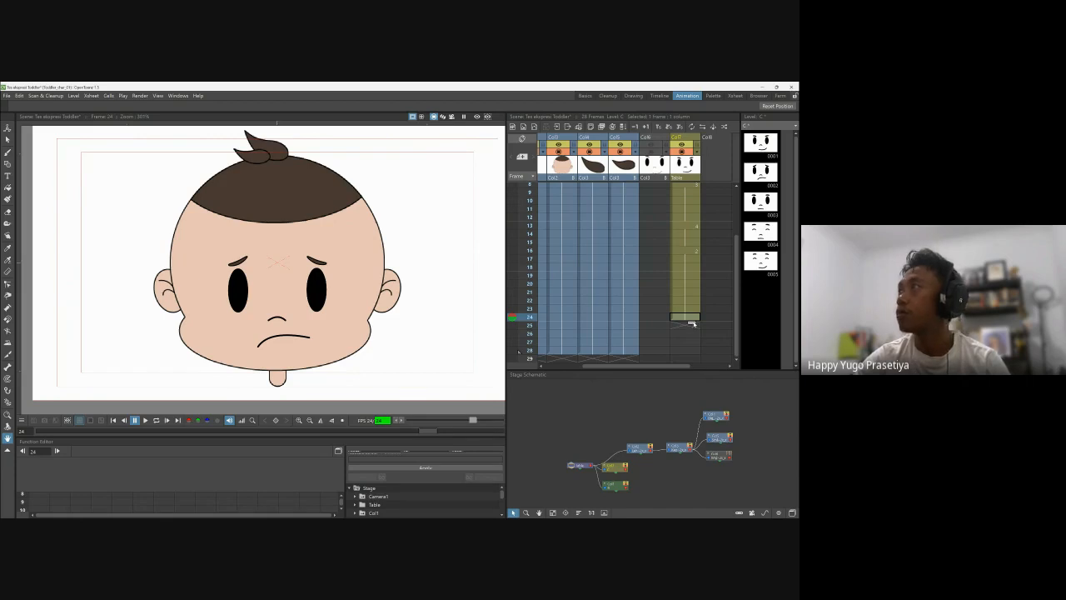
scroll(690, 321, "up", 2)
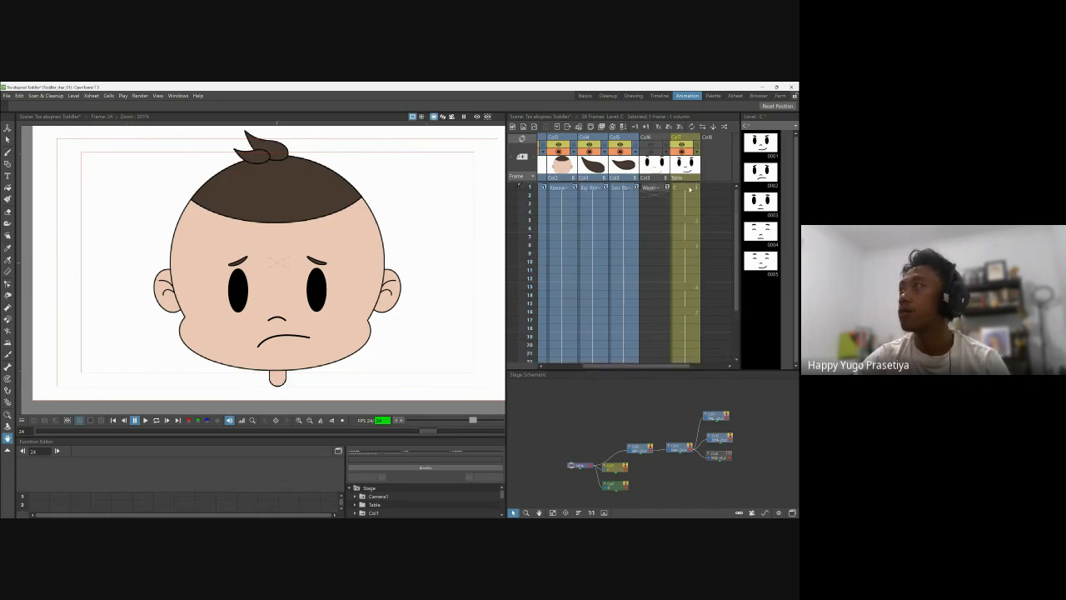
left_click(686, 219)
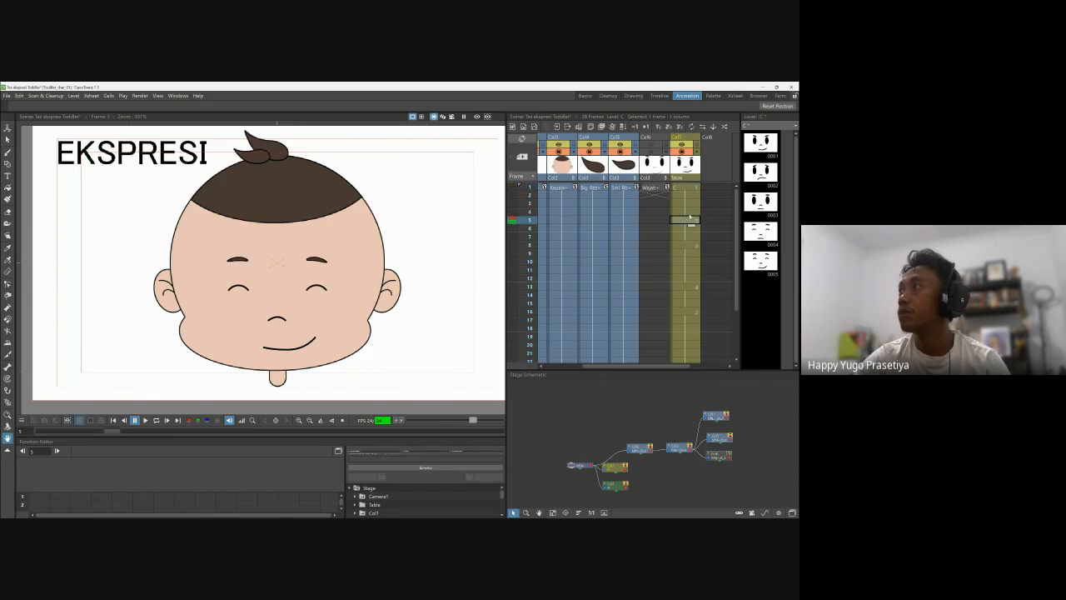
left_click(690, 212)
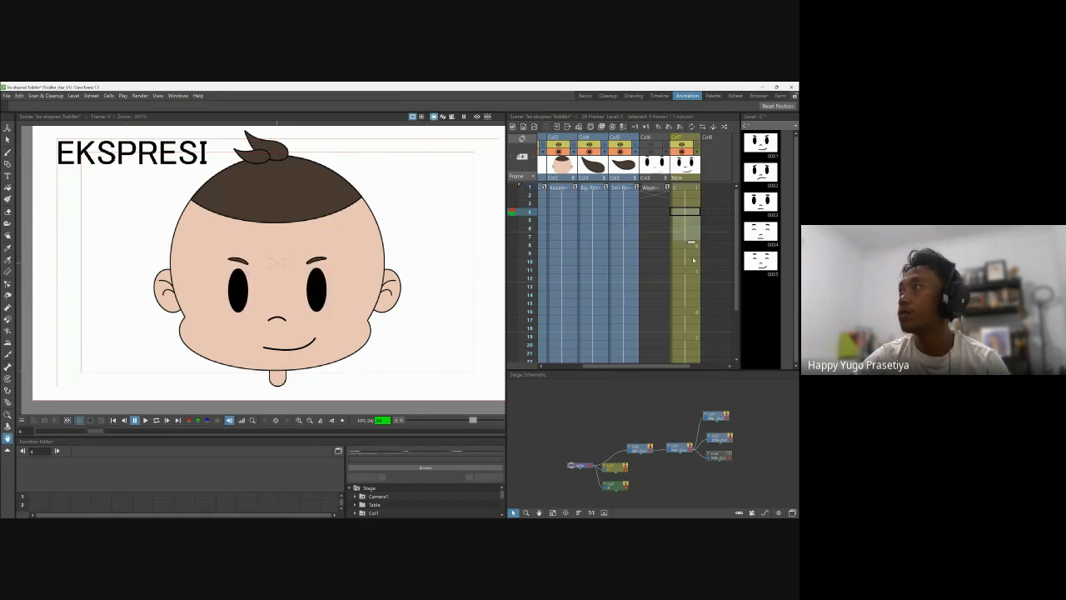
left_click(686, 245)
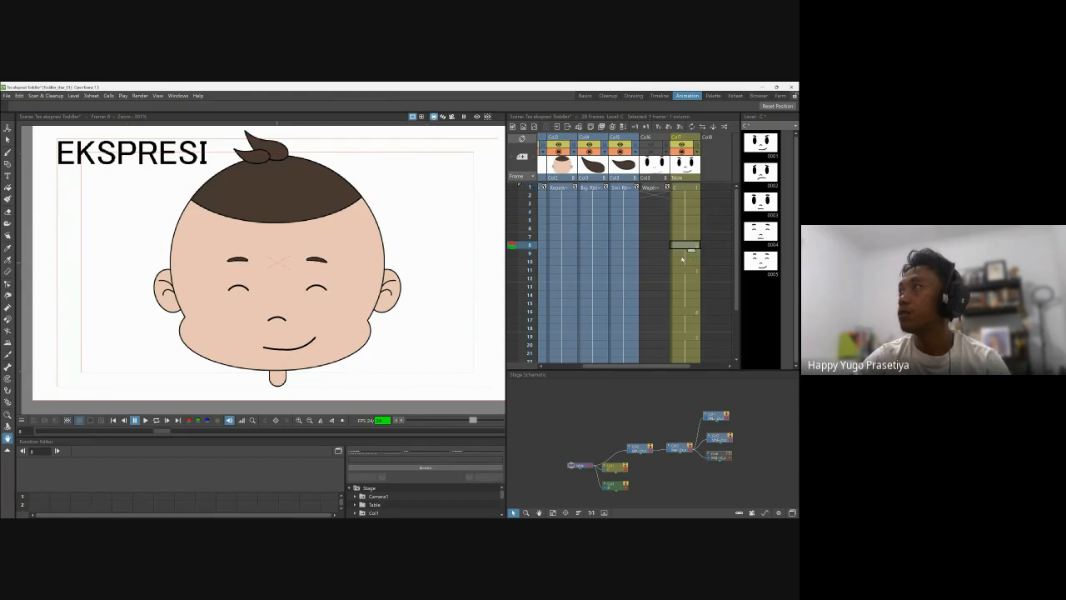
Step: Extend the exposure of drawing 3 in the expression column from frame 15 through frame 17, pushing drawing 4 to frame 18
left_click(681, 255)
left_click(683, 271)
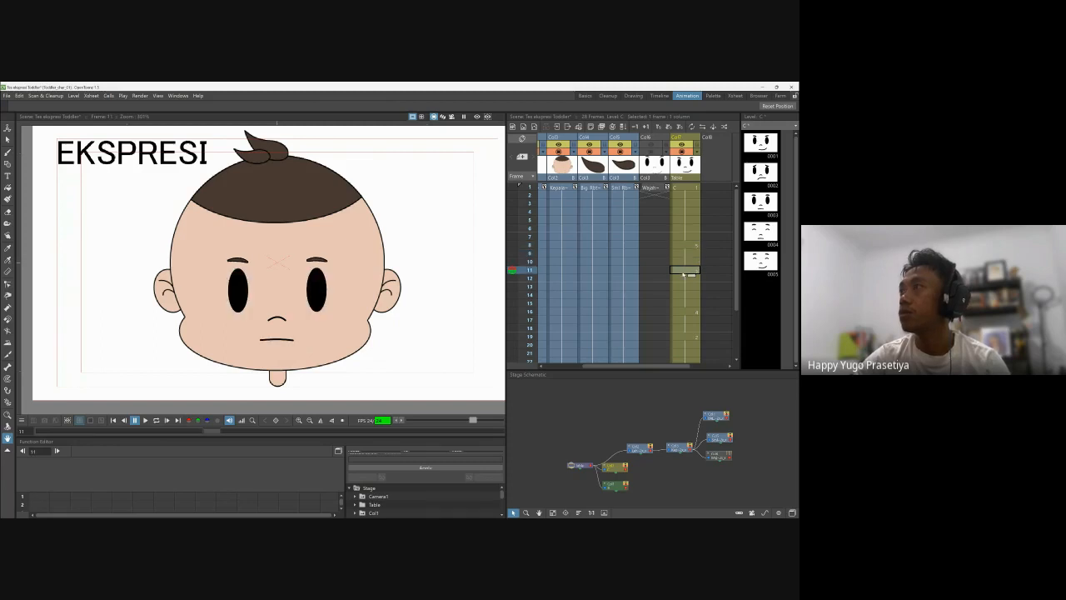
left_click(687, 305)
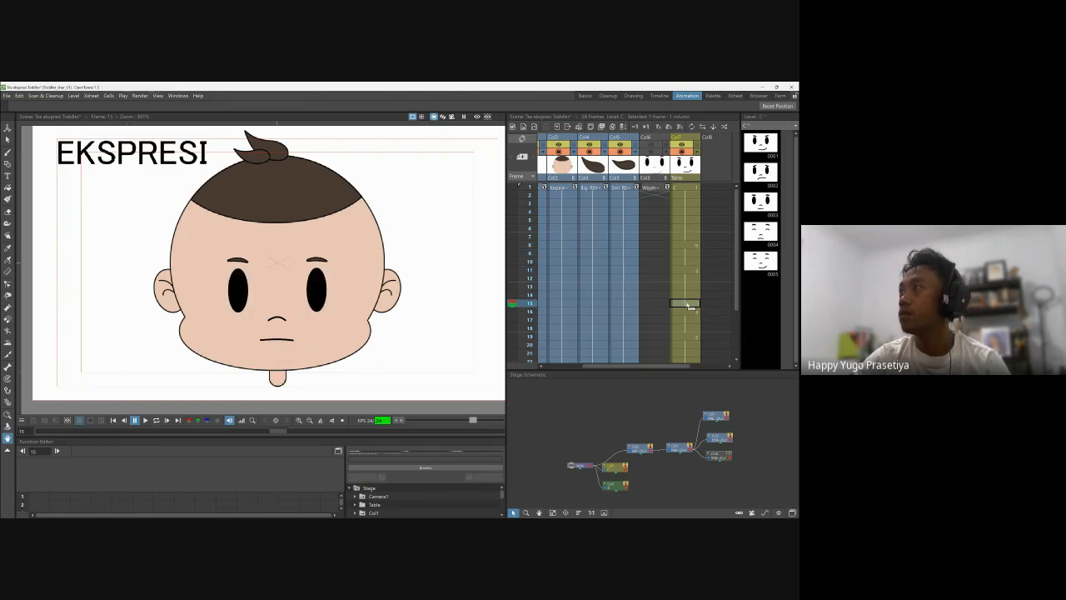
left_click_drag(691, 309, 691, 325)
scroll(697, 281, "down", 3)
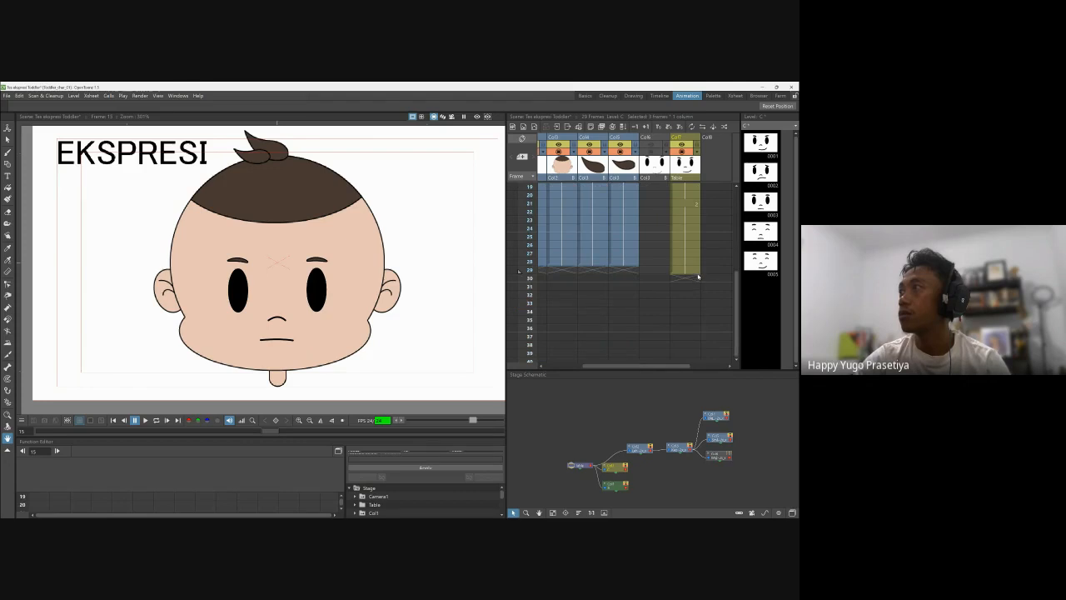
scroll(698, 276, "up", 2)
scroll(698, 276, "down", 2)
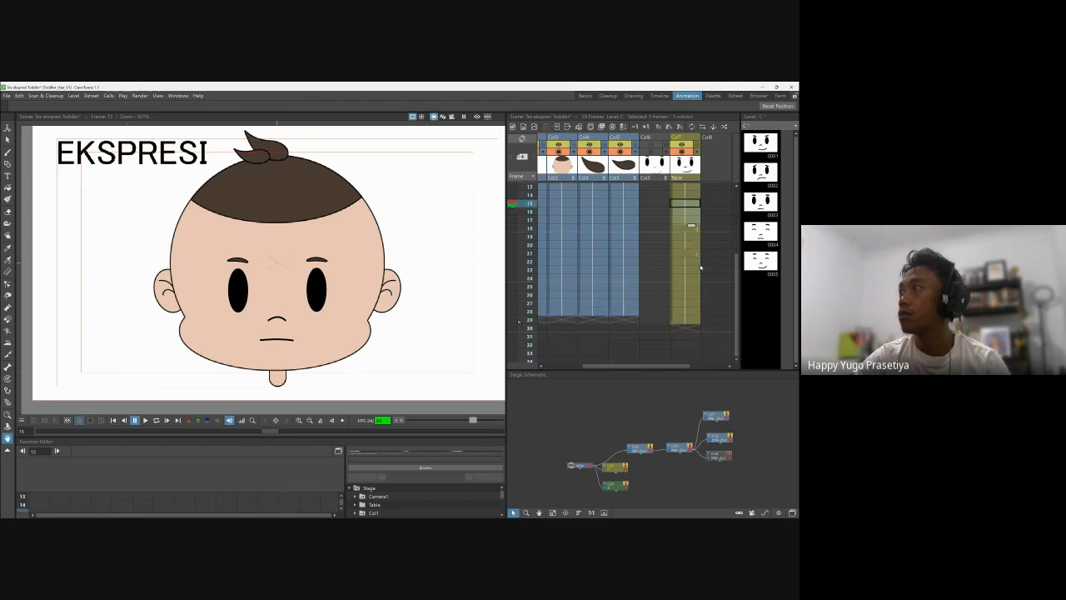
Step: Extend the exposure of drawing 4 in the expression column from frame 20 through frame 23, pushing drawing 2 to frame 24
left_click(682, 228)
left_click(683, 254)
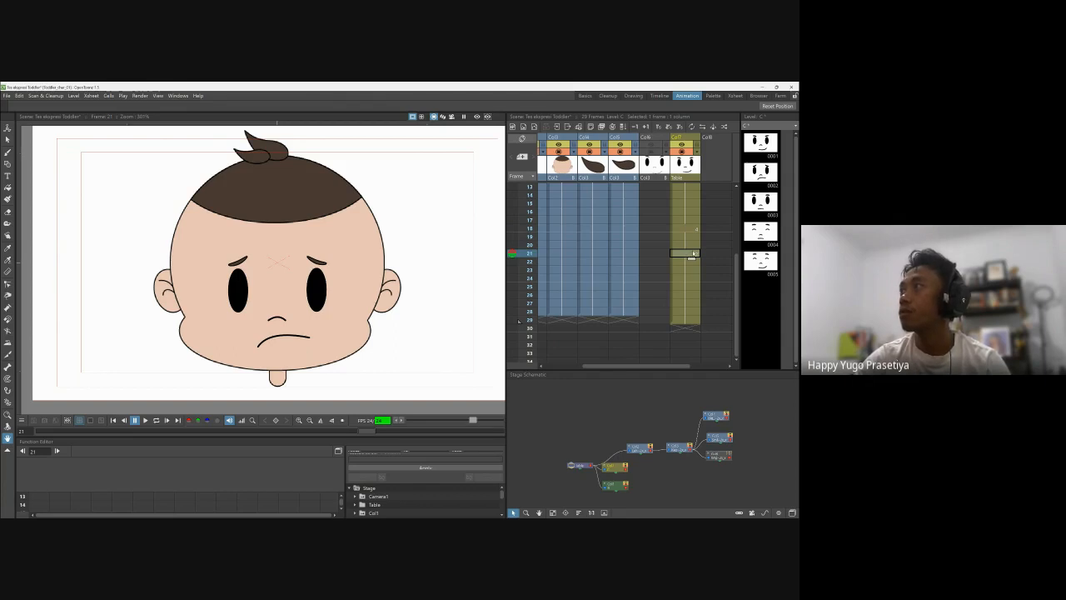
left_click(696, 246)
left_click_drag(692, 250, 687, 275)
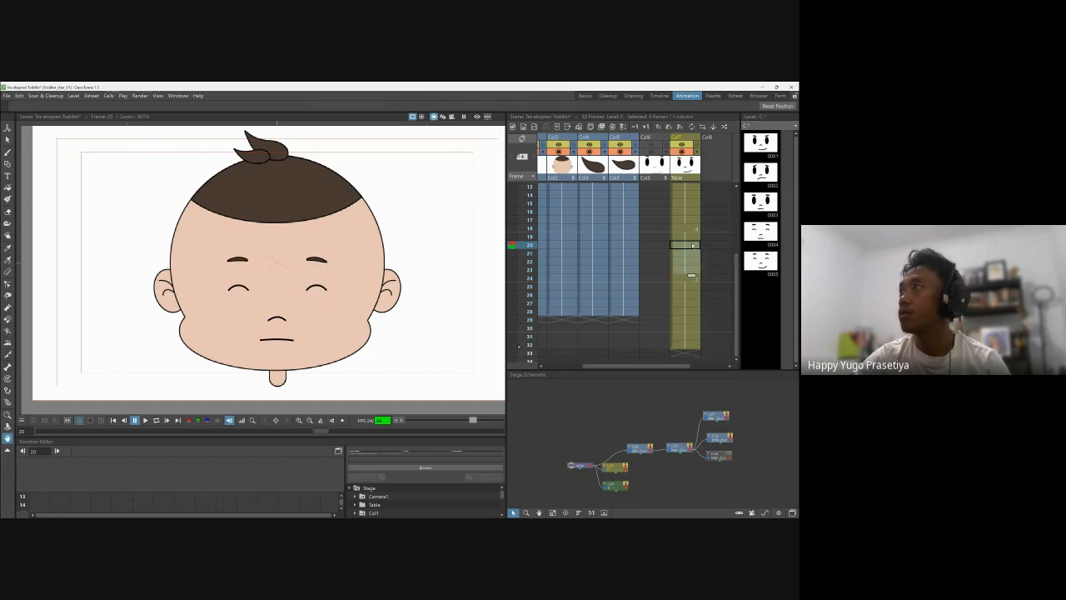
Step: Change the drawing number in frame 21 of the expression column to 3 and check the neighbouring frames
left_click(691, 252)
left_click(691, 253)
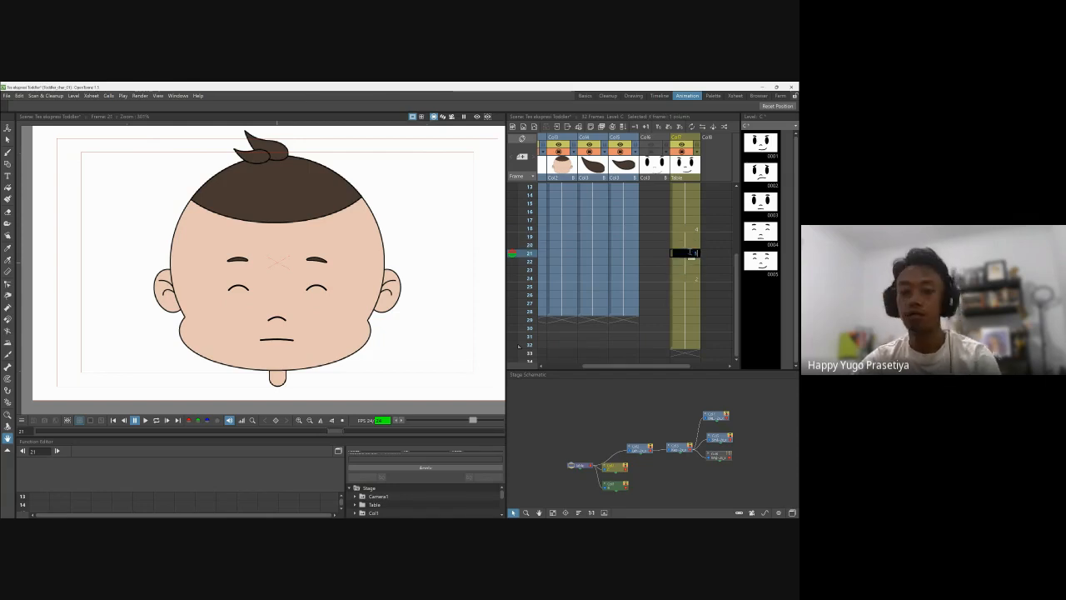
left_click(683, 261)
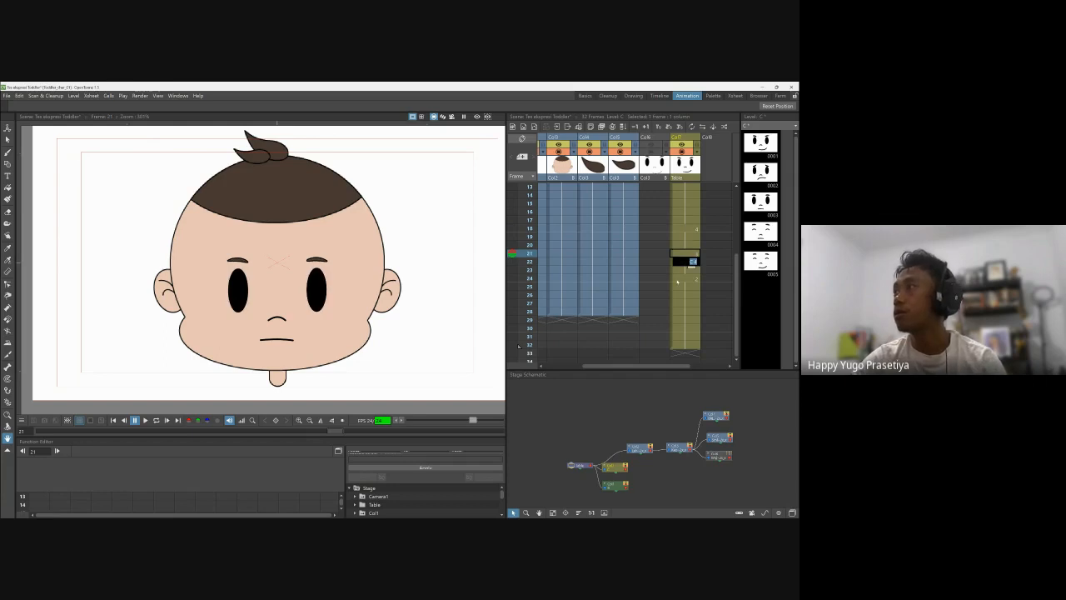
left_click(684, 277)
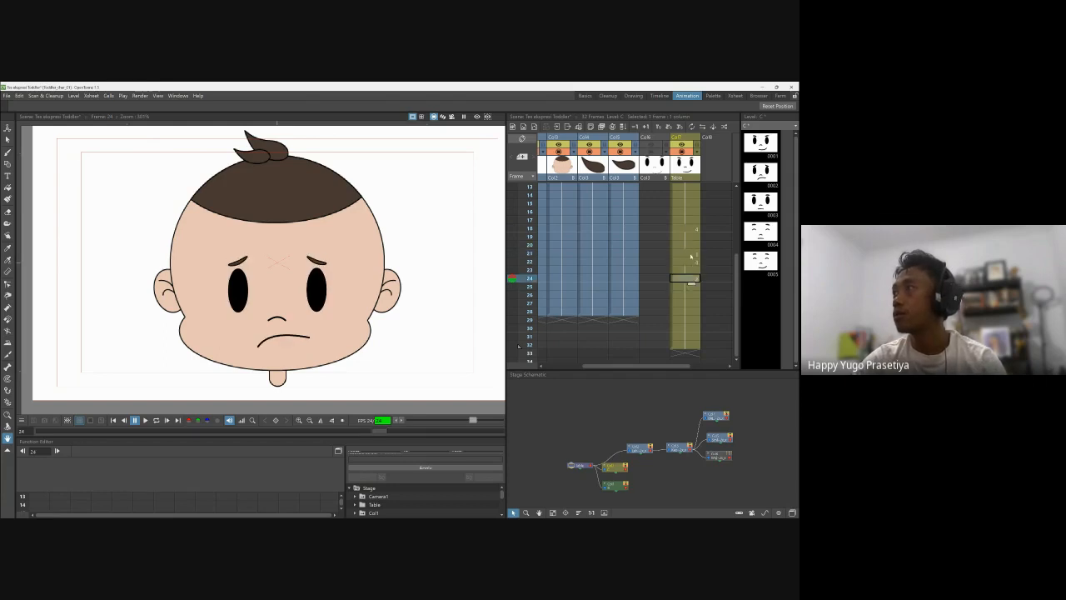
left_click(683, 261)
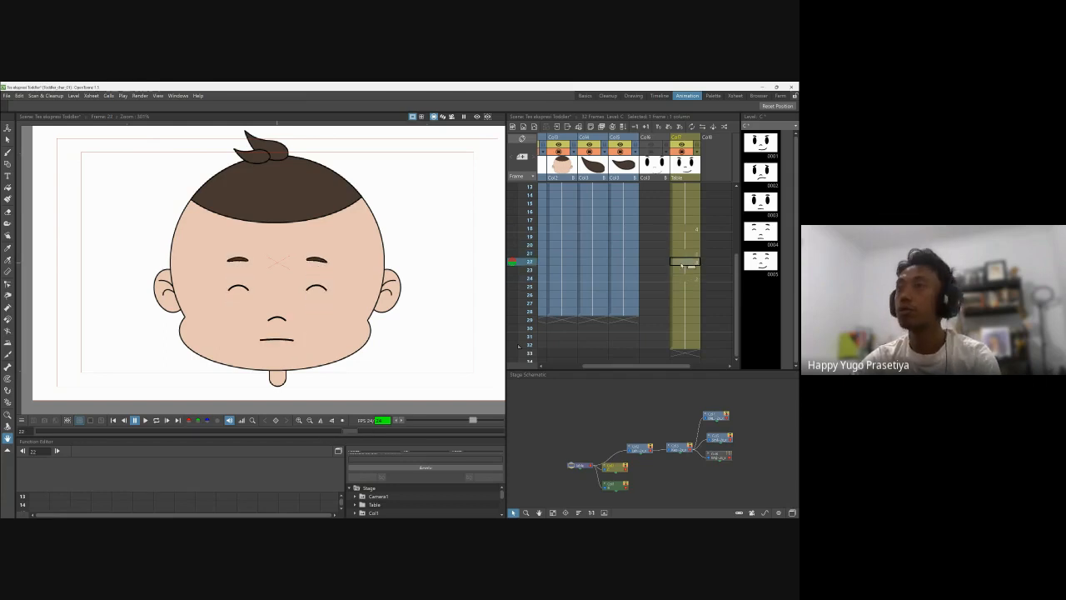
left_click(689, 255)
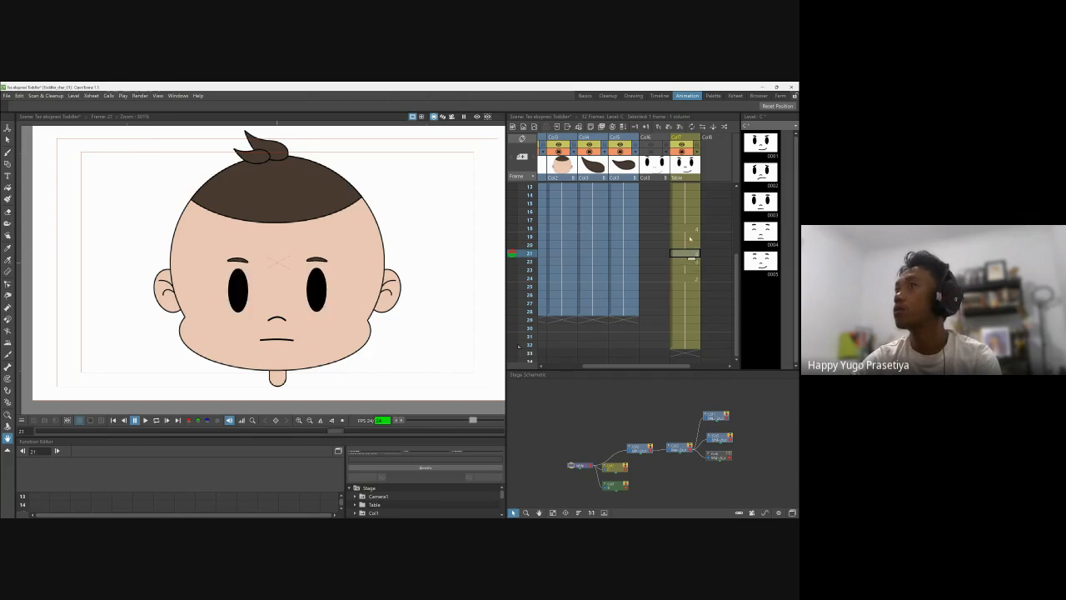
Step: Clear the leftover drawing 4 cells in frames 22 and 23 of the expression column and fill them with drawing 3
left_click(685, 262)
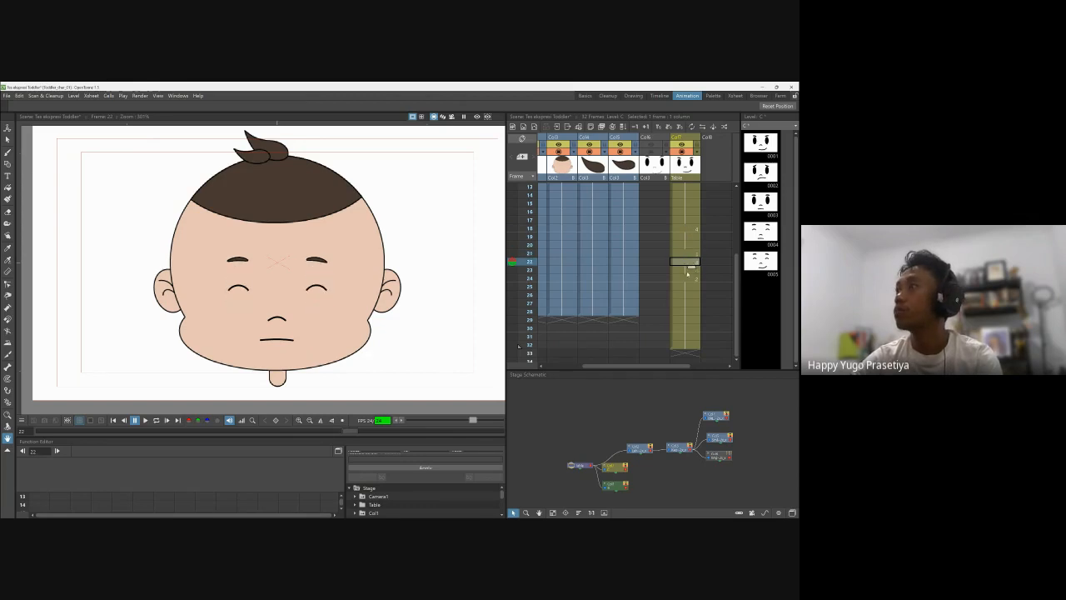
key("Delete")
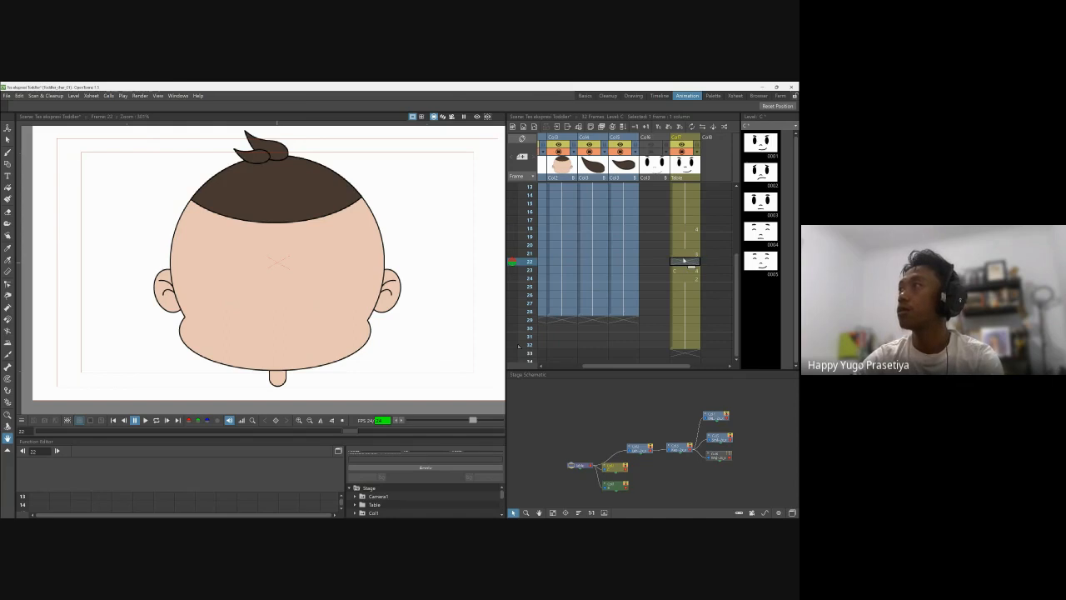
left_click(691, 271)
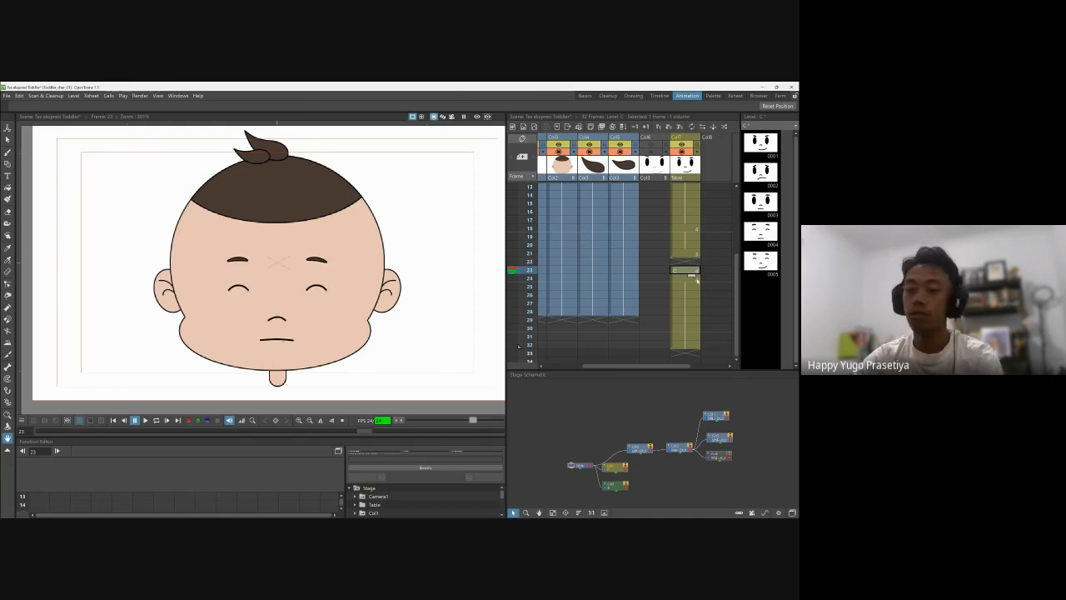
key("Delete")
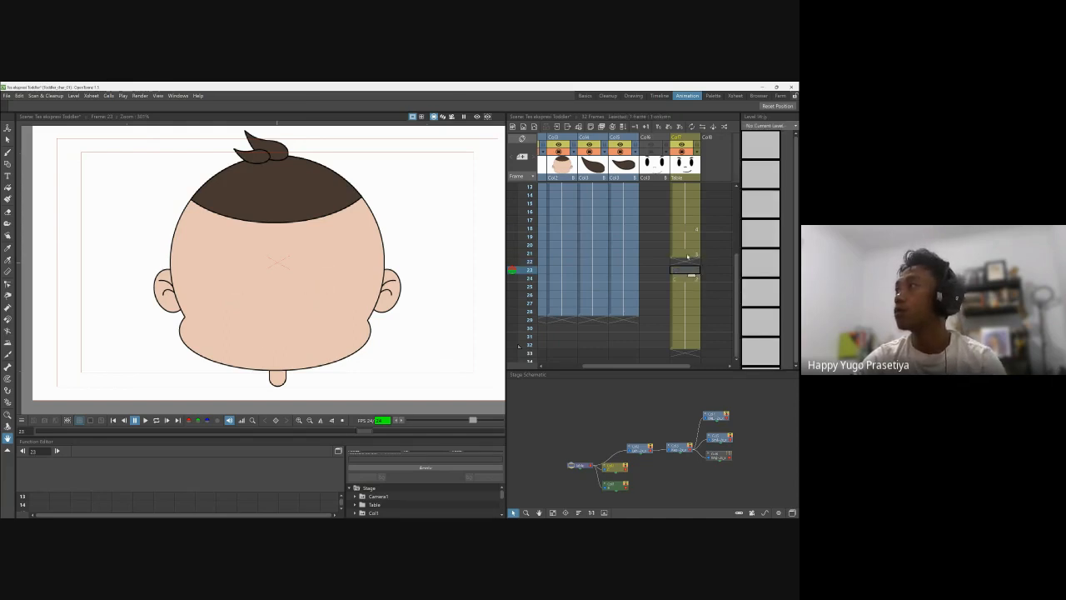
left_click(685, 262)
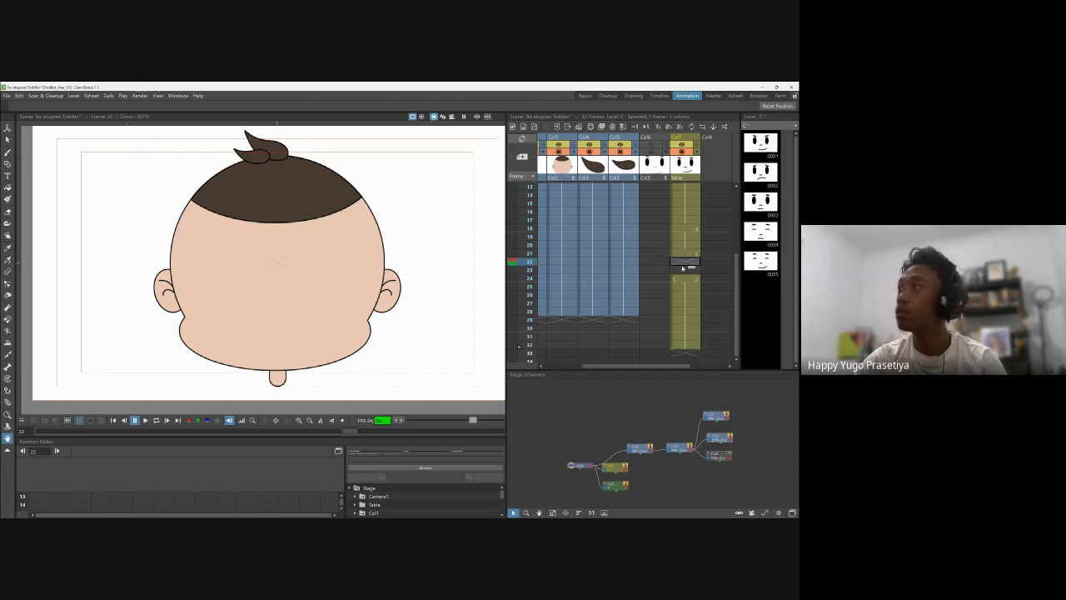
left_click_drag(685, 264, 679, 272)
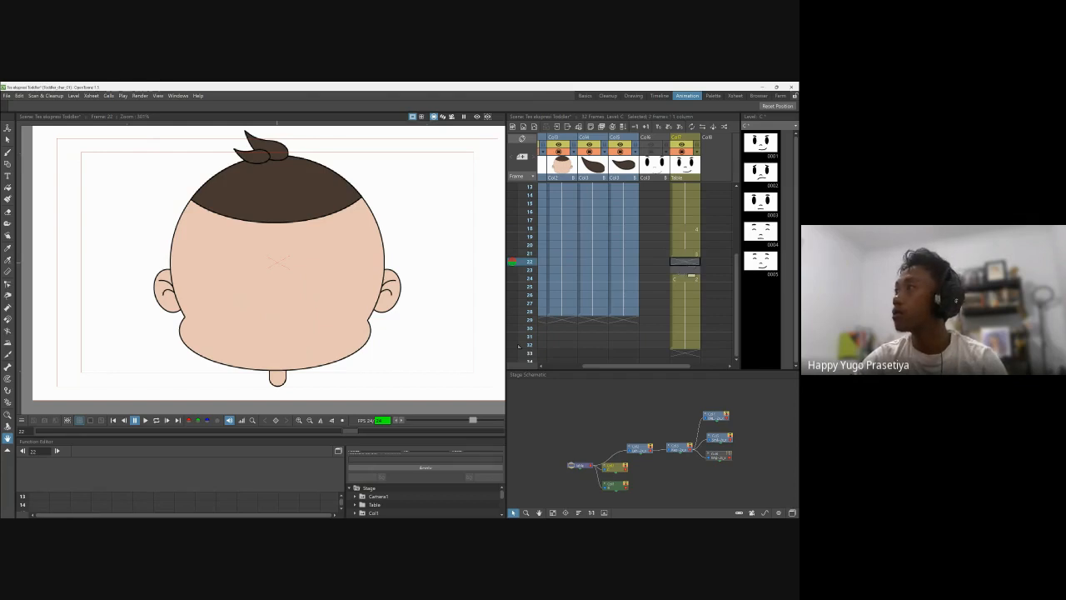
key("ctrl+shift+l")
key("Escape")
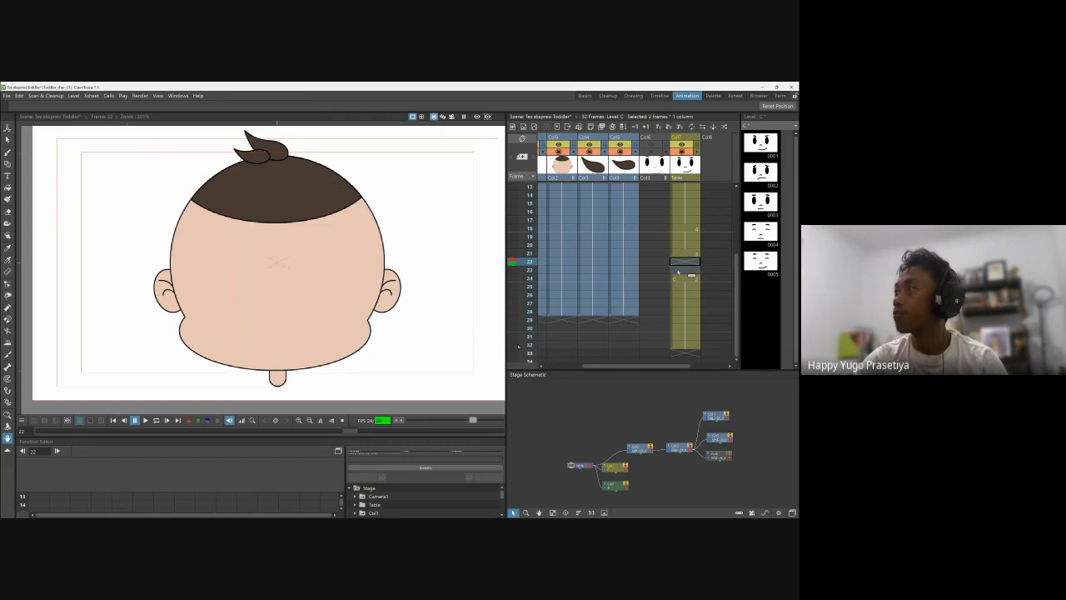
key("ctrl+z")
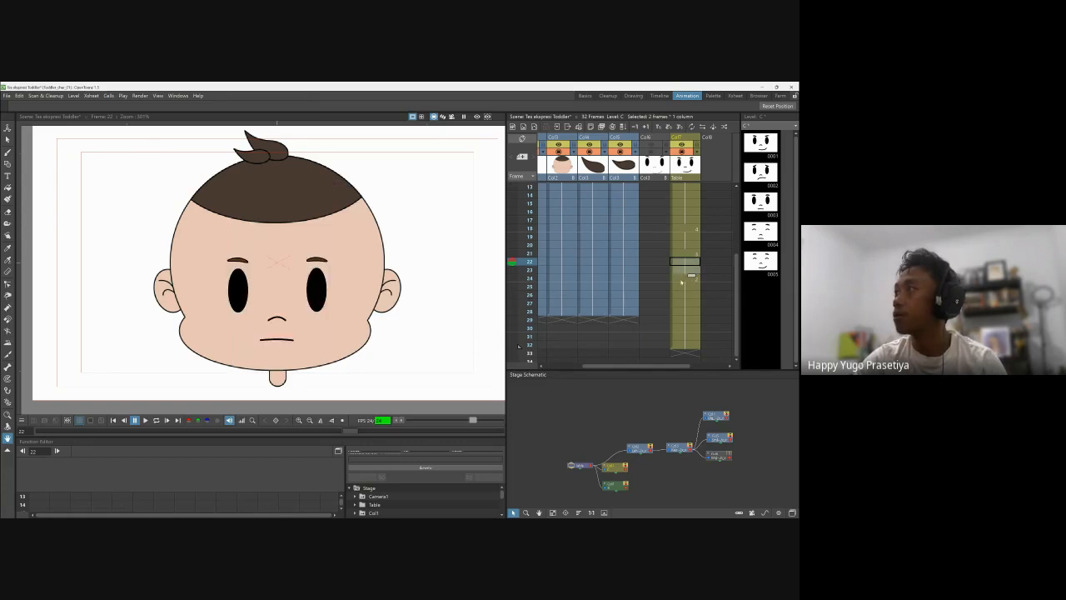
Step: Shorten the last exposure in the expression column to end at frame 28, matching the head and hair columns, and play the loop
left_click(682, 279)
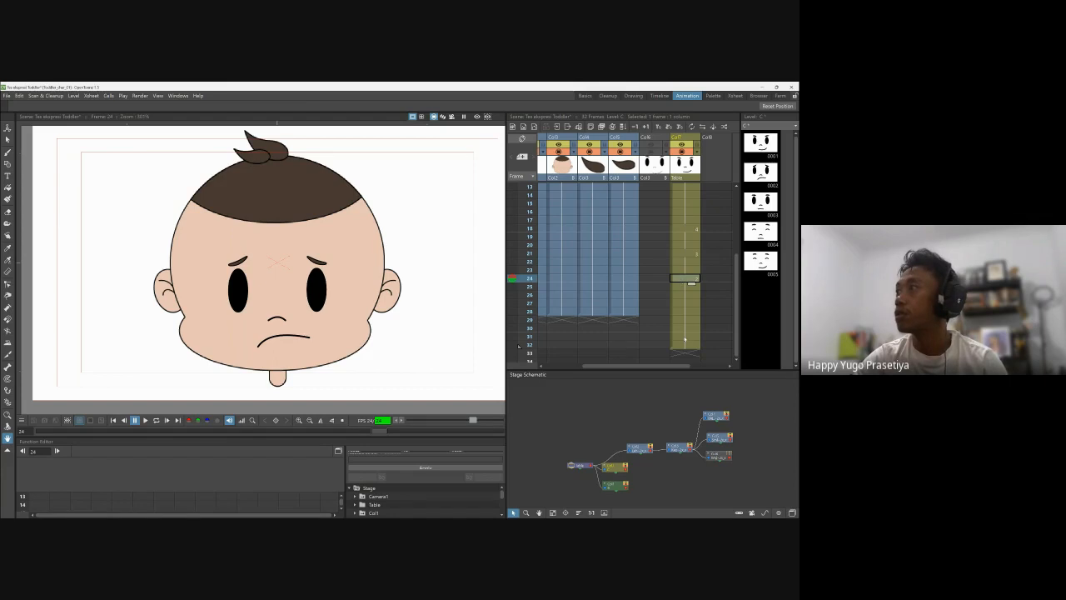
left_click_drag(686, 323, 685, 350)
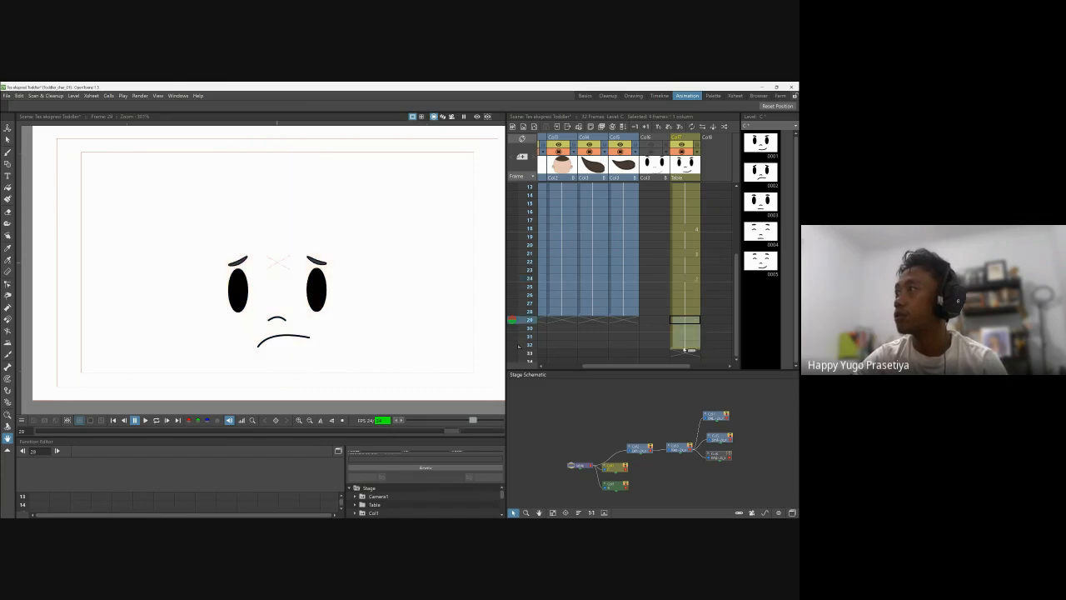
left_click(686, 314)
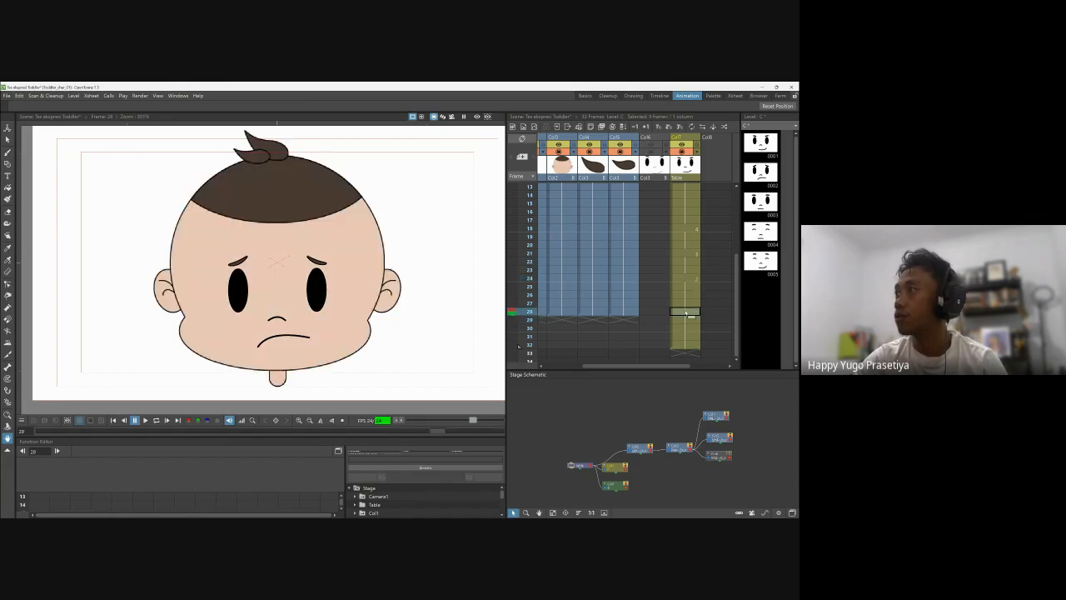
left_click(690, 347, "shift")
left_click_drag(691, 352, 691, 317)
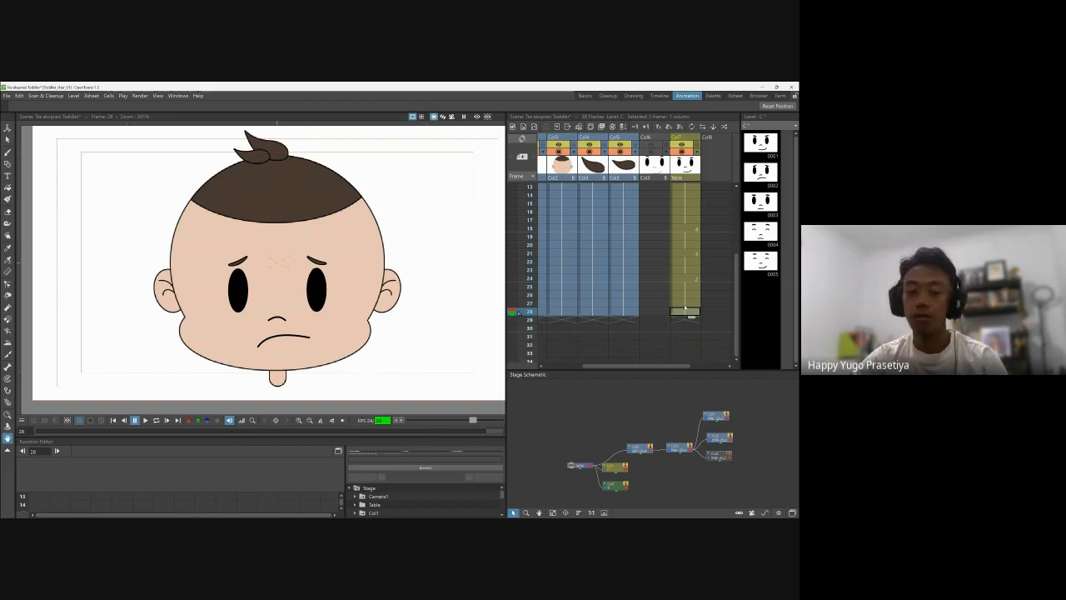
key("l")
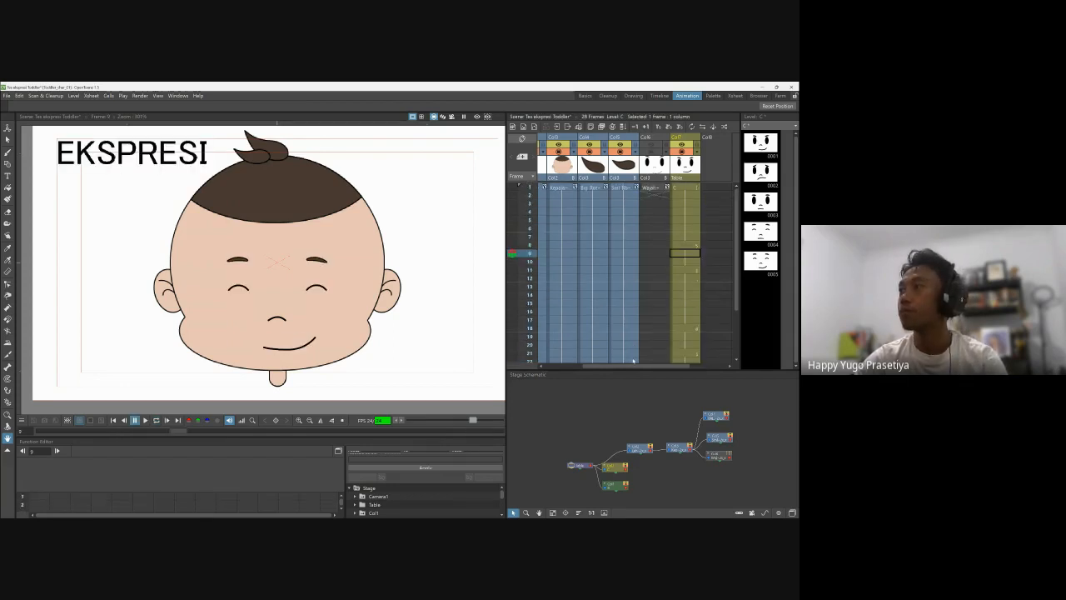
Step: Try to extend the exposure of the title text column from frame 18 down to frame 28
left_click_drag(633, 361, 580, 375)
left_click(568, 328)
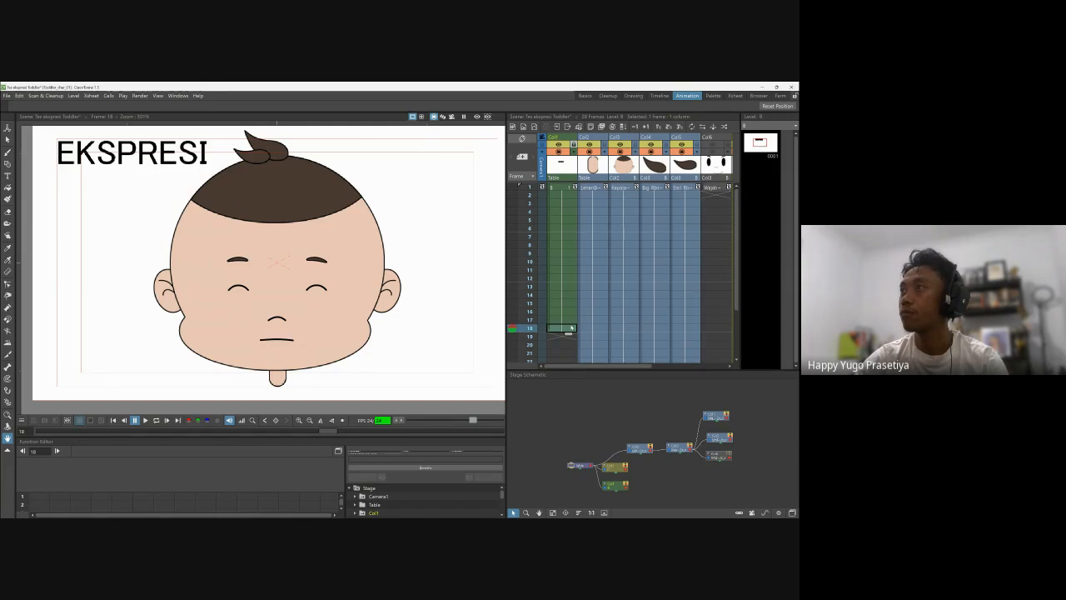
scroll(573, 334, "down", 2)
left_click_drag(568, 234, 568, 310)
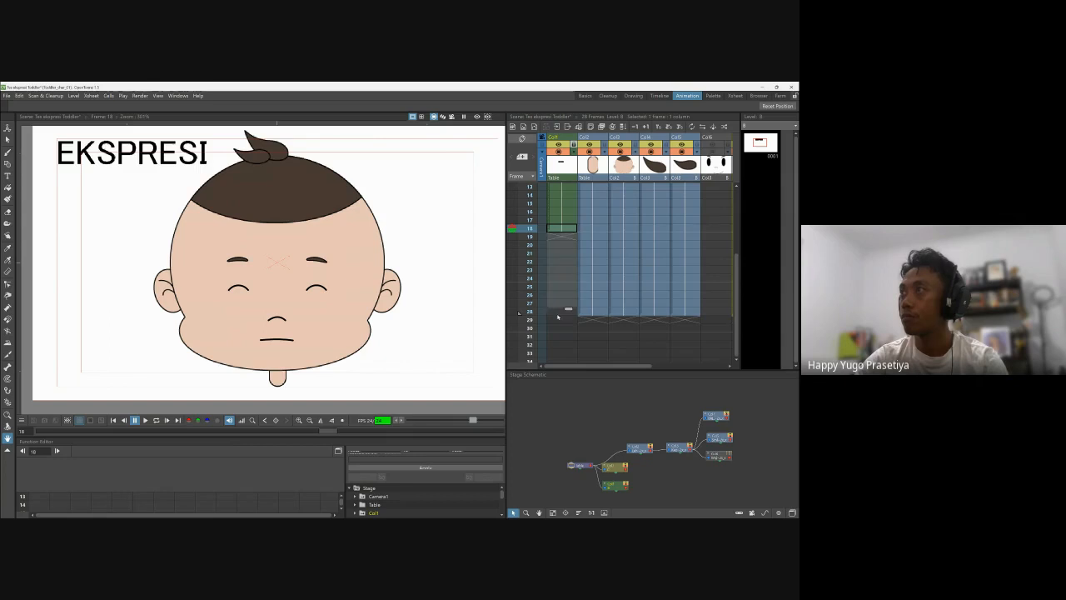
left_click(563, 226)
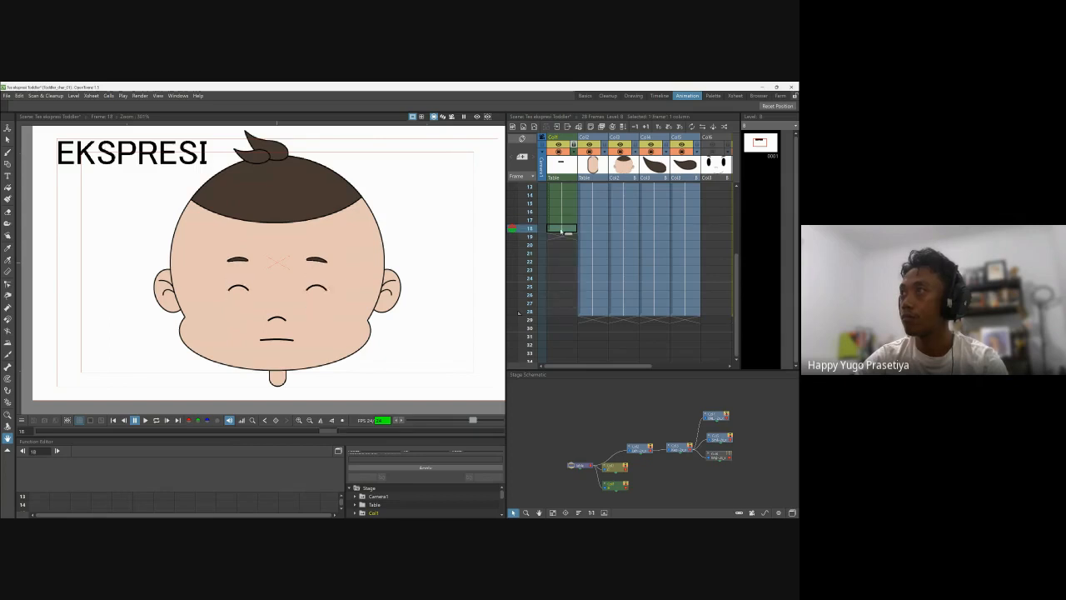
left_click_drag(568, 241, 562, 313)
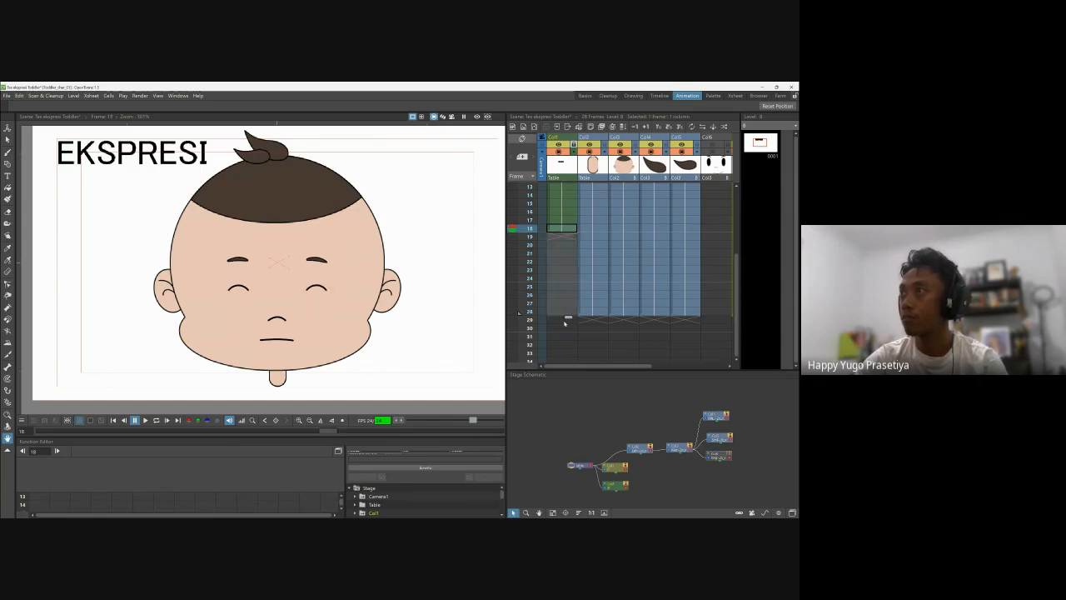
left_click(557, 314)
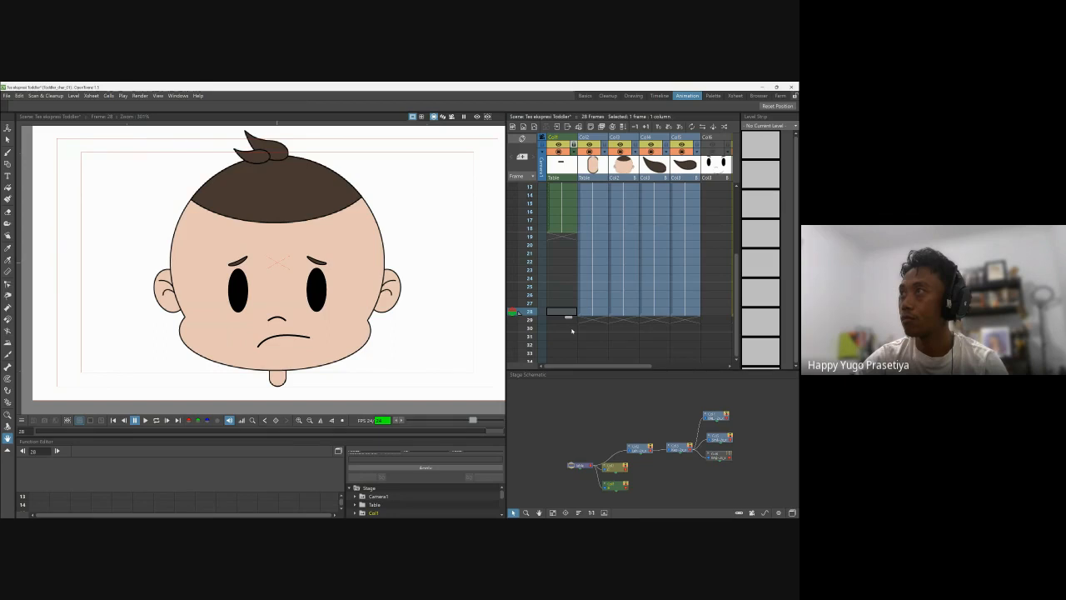
Step: Select the title text cells from frame 1 through frame 18 and try again to extend the column's exposure
left_click(564, 228)
scroll(573, 213, "up", 4)
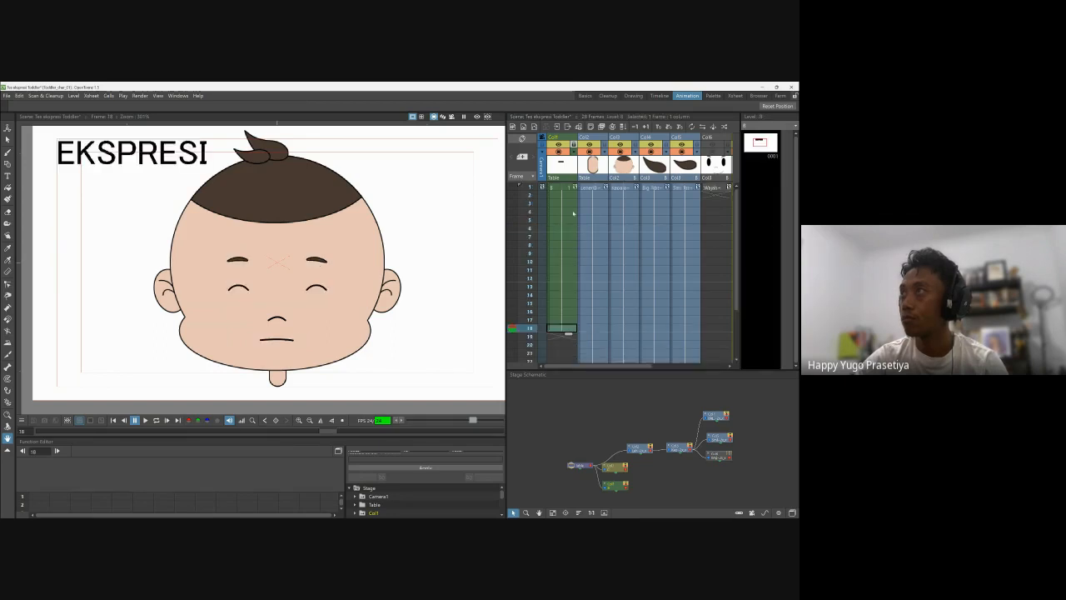
left_click(563, 187)
left_click_drag(571, 313, 569, 330)
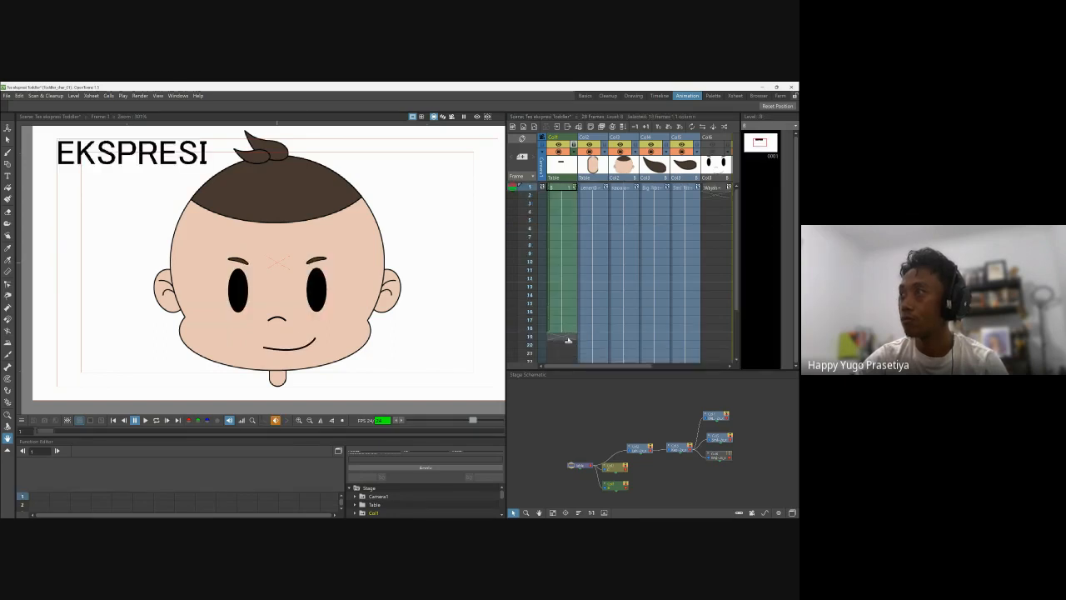
scroll(569, 344, "down", 3)
left_click(561, 269)
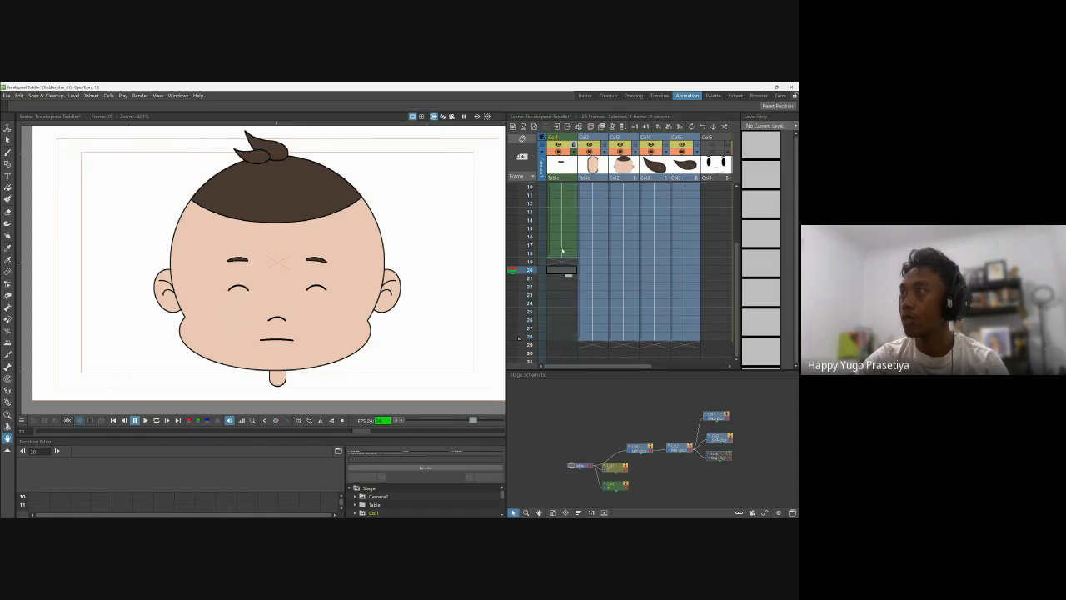
left_click(561, 252)
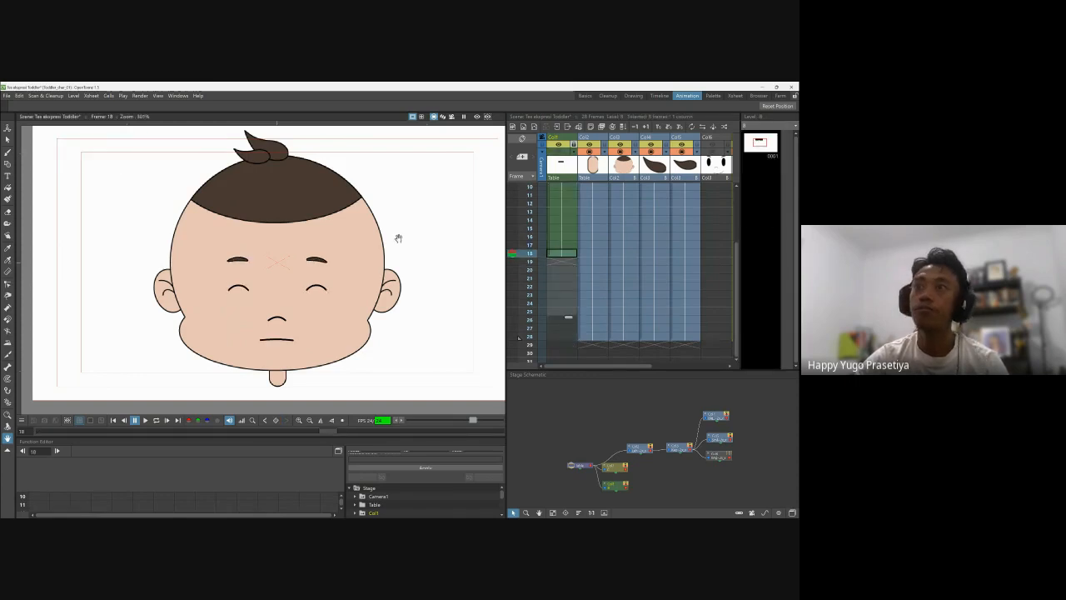
Step: Play the animation in a loop and check the expression column's drawings at frames 1, 8, 18, 21 and 24
key("l")
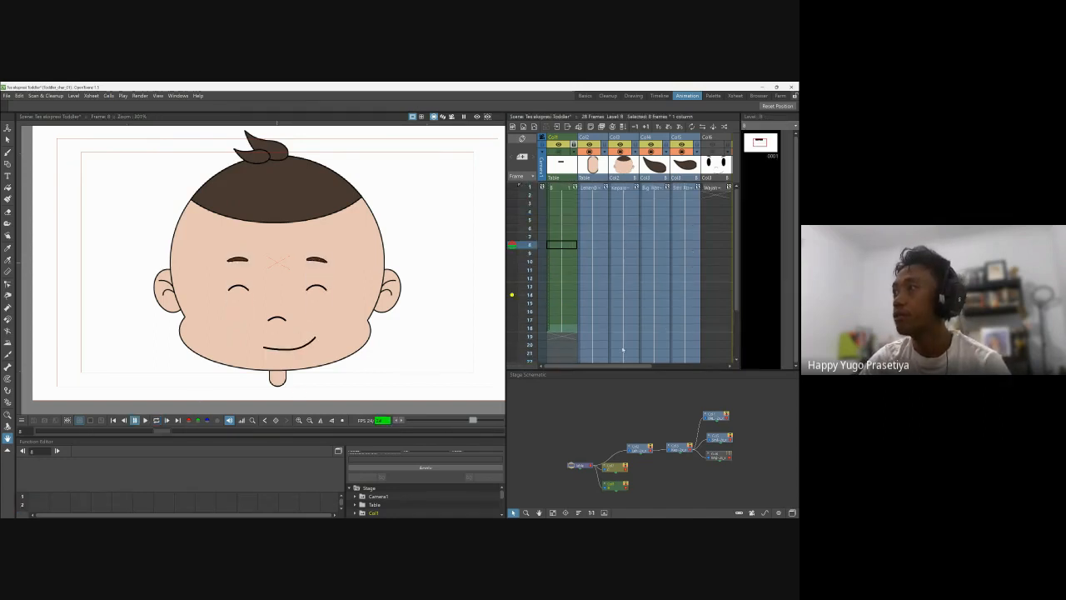
scroll(678, 195, "right", 2)
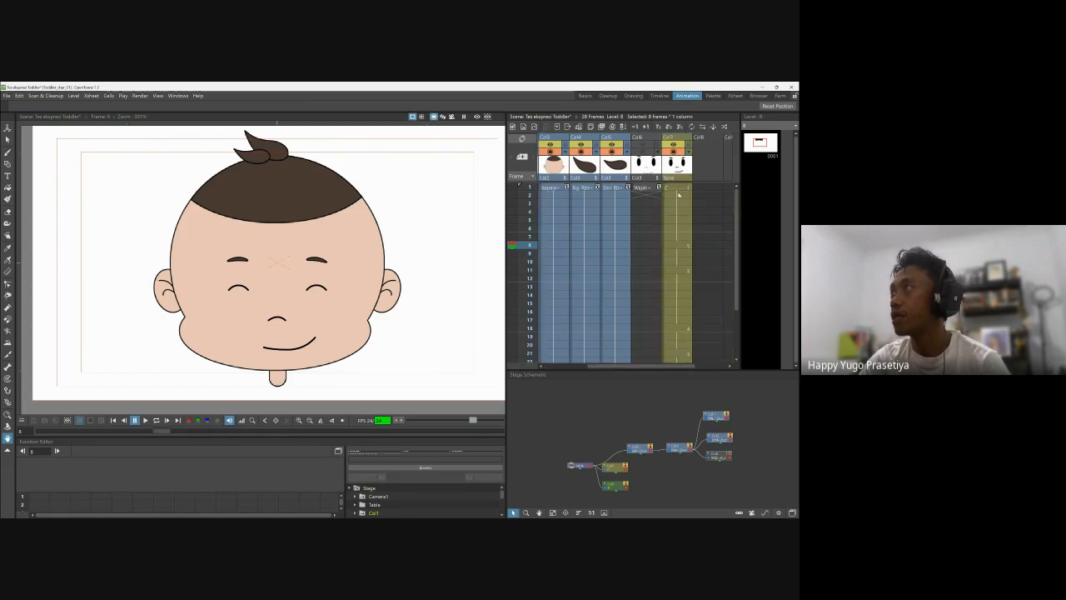
left_click(680, 189)
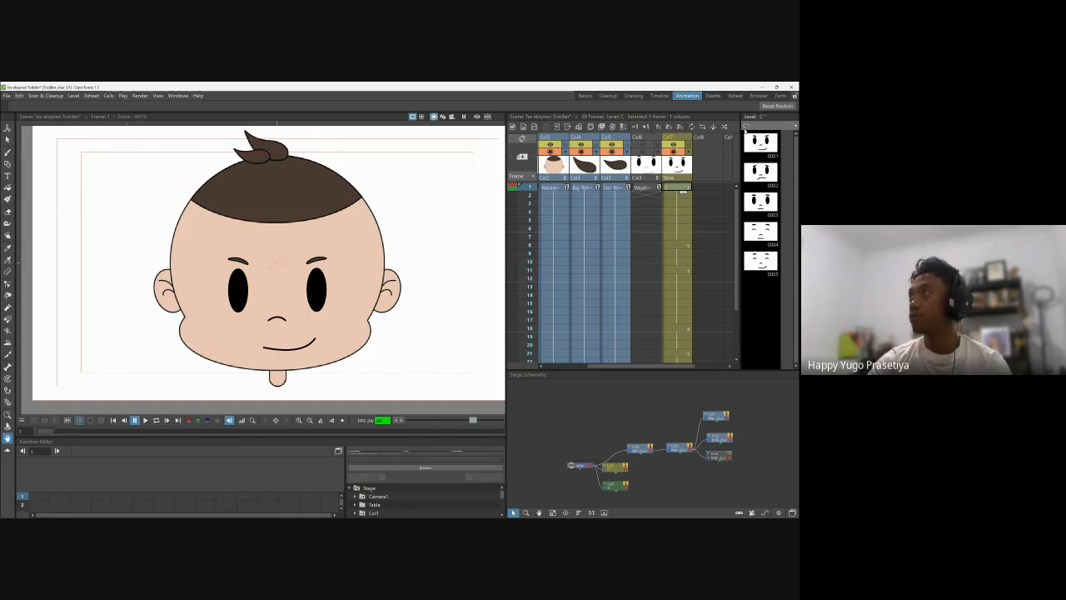
left_click(702, 188)
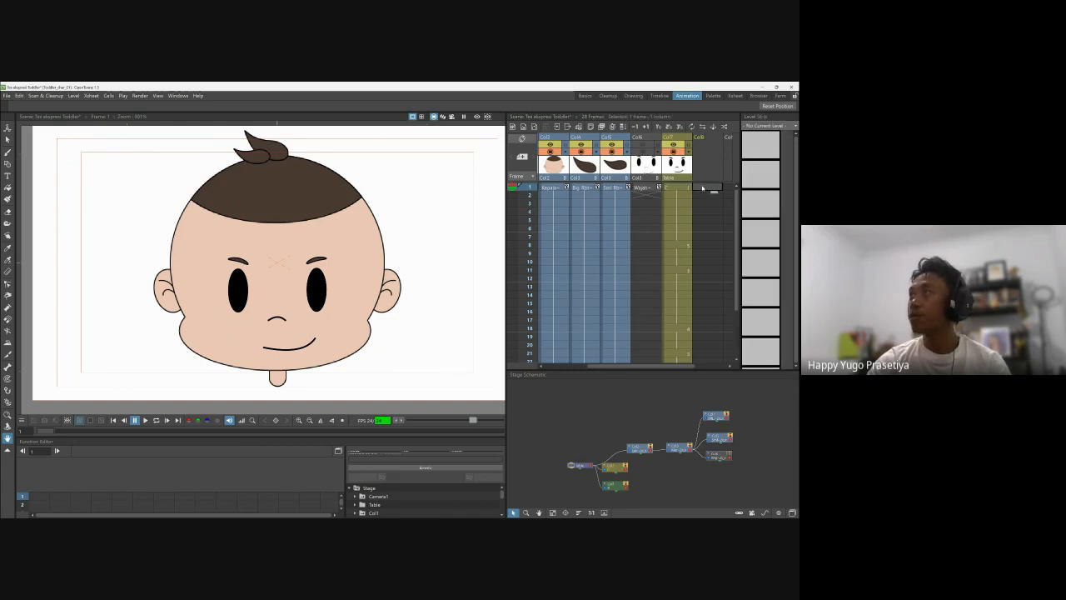
left_click(620, 189)
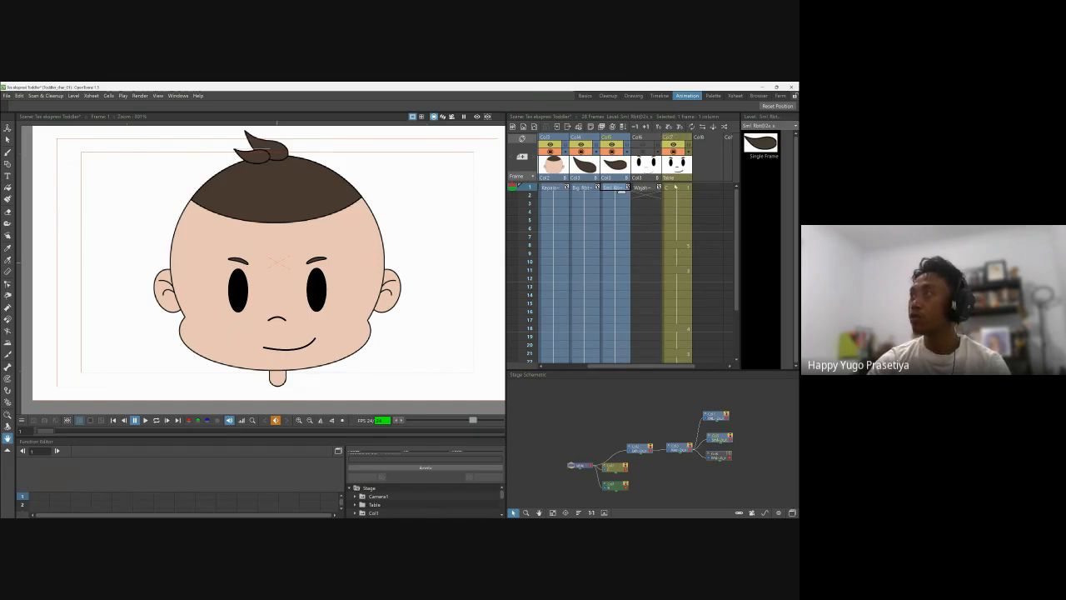
left_click(677, 188)
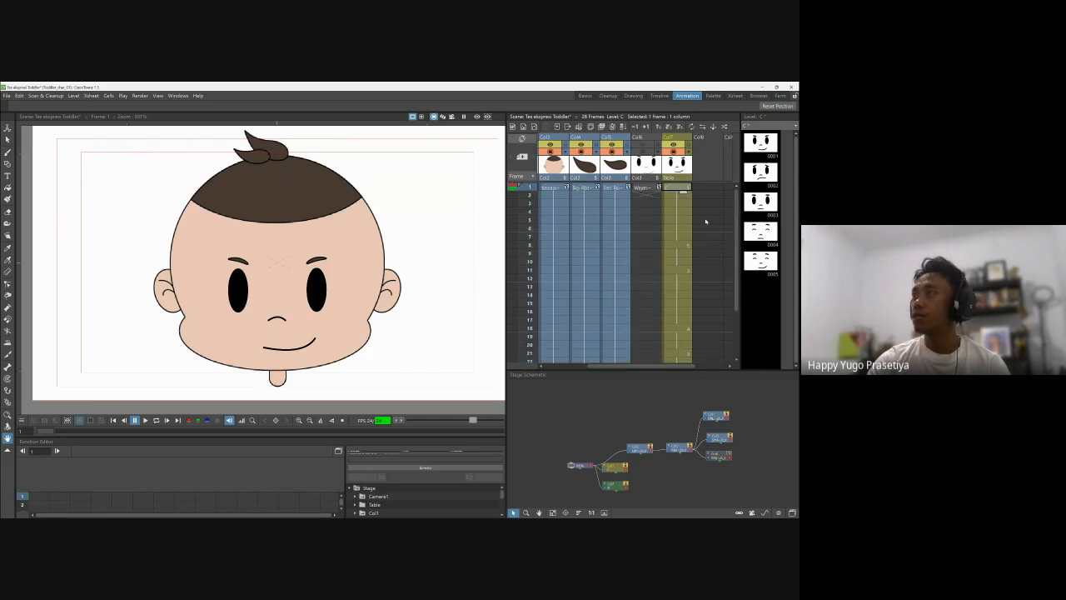
left_click(678, 245)
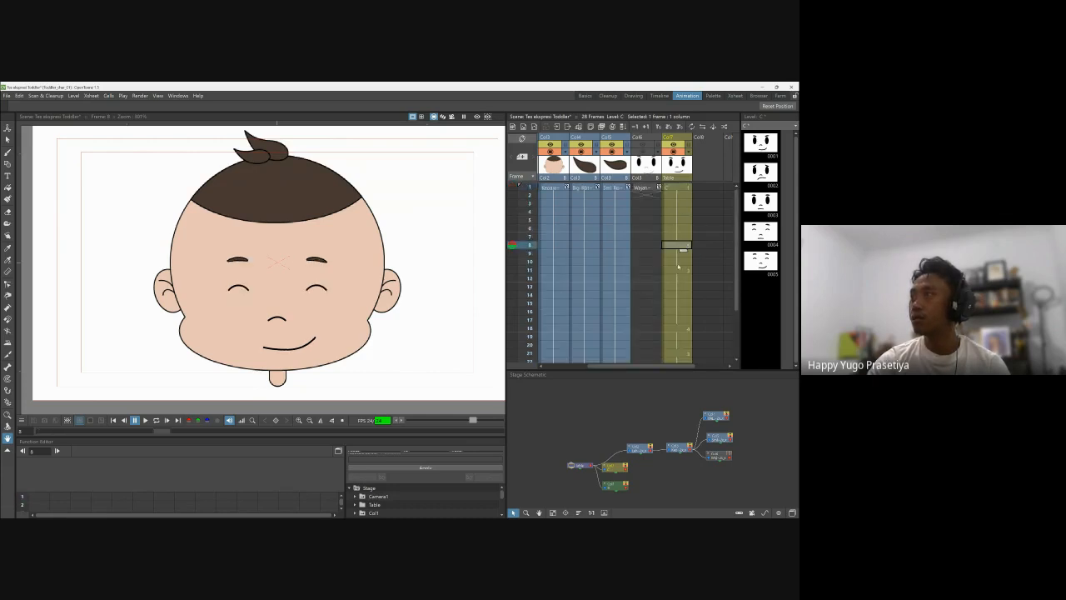
left_click(678, 330)
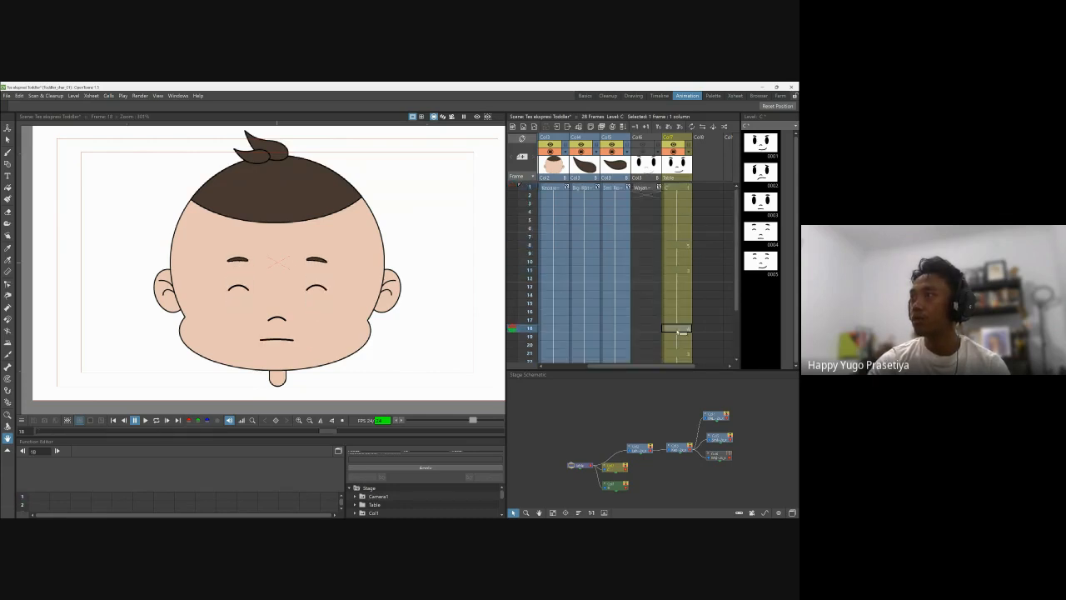
scroll(692, 288, "down", 4)
left_click(679, 253)
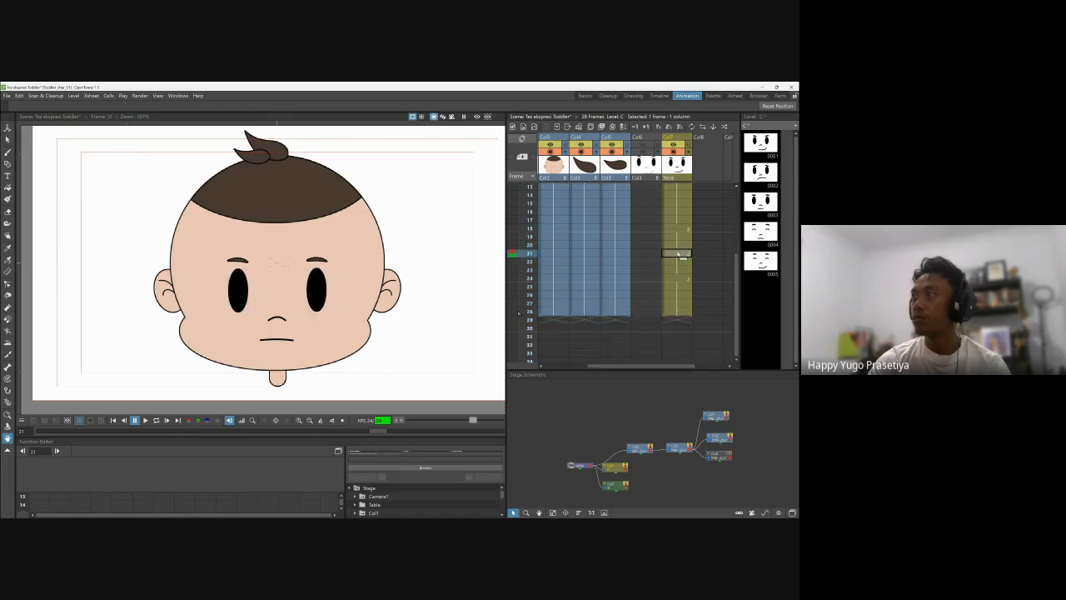
left_click(678, 279)
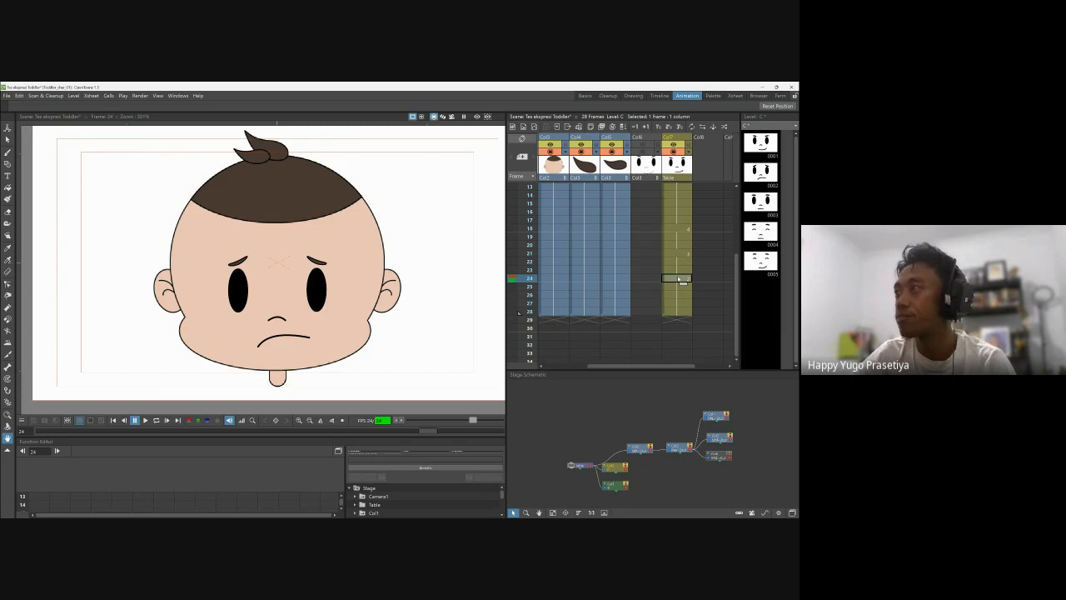
Step: Compare the open-eye and blink drawings in the expression column at frames 8, 11, 18, 21 and 24
left_click_drag(632, 366, 622, 367)
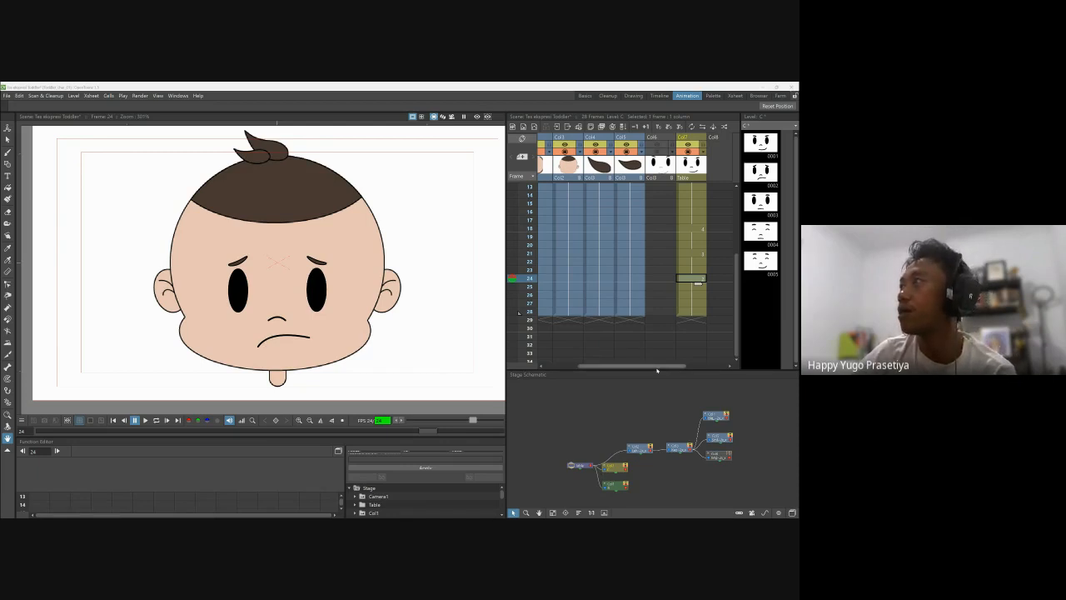
left_click_drag(658, 366, 643, 362)
scroll(664, 242, "up", 4)
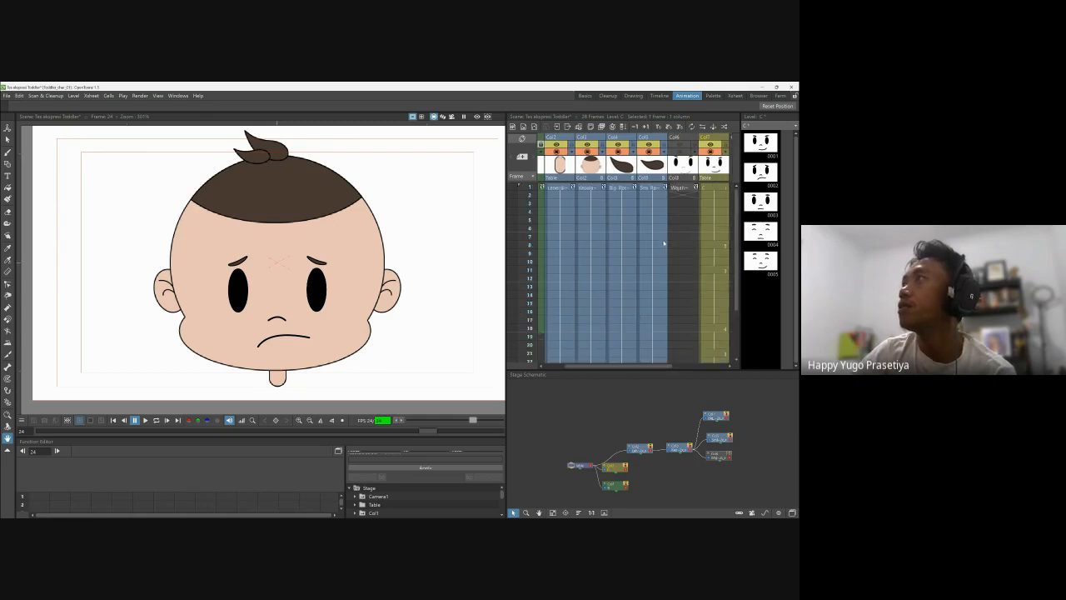
left_click(593, 189)
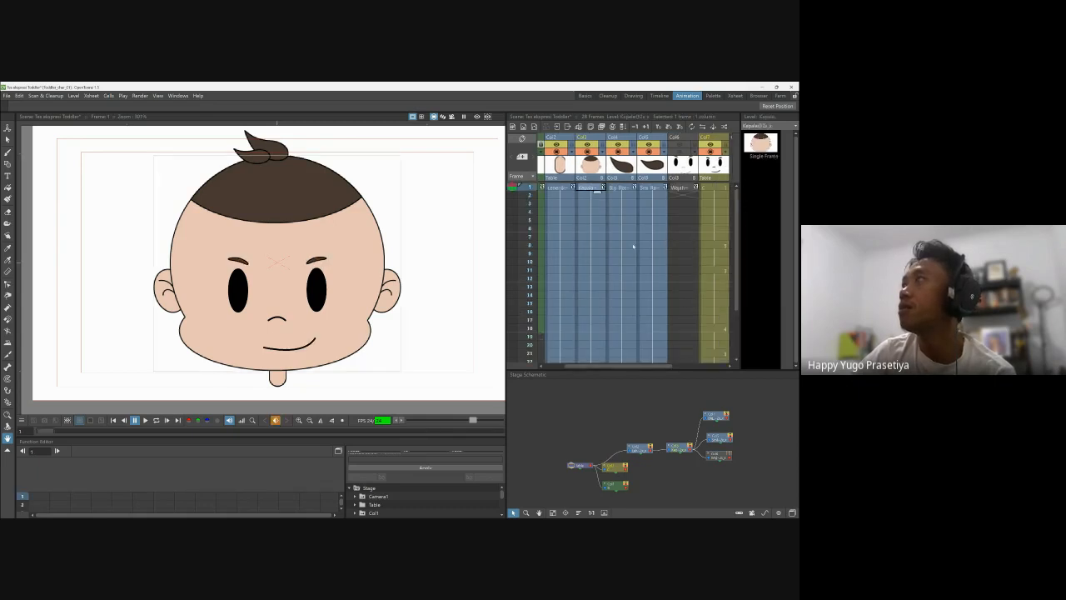
left_click(705, 245)
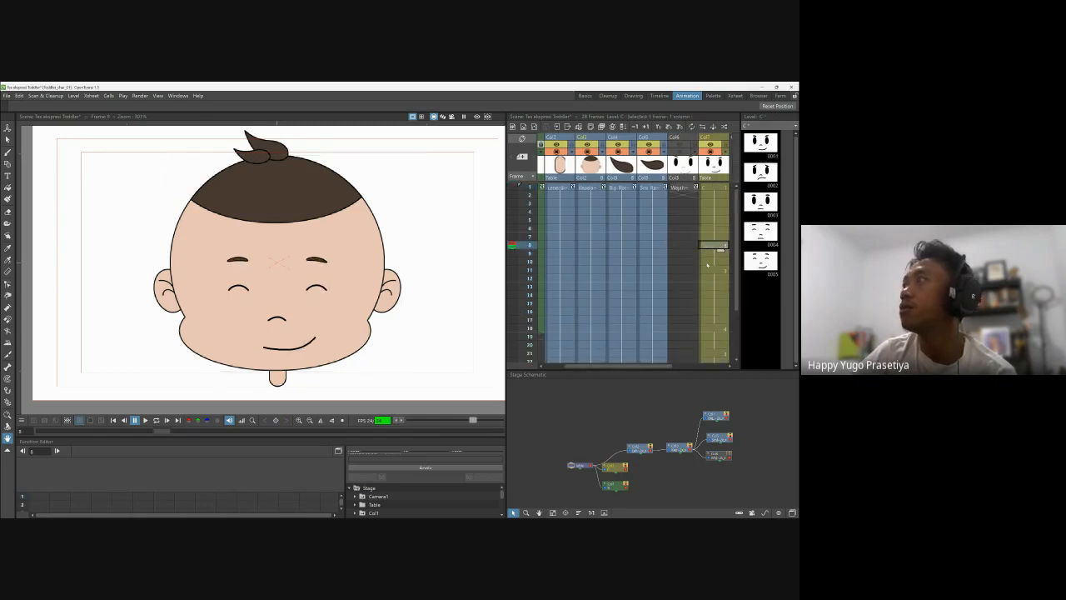
left_click(711, 270)
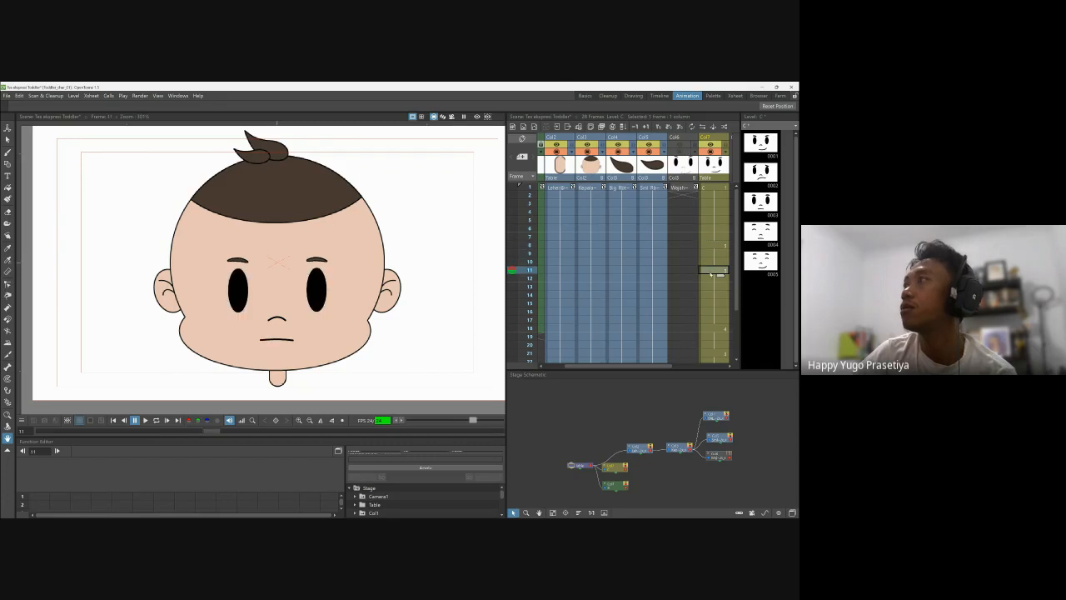
left_click(709, 327)
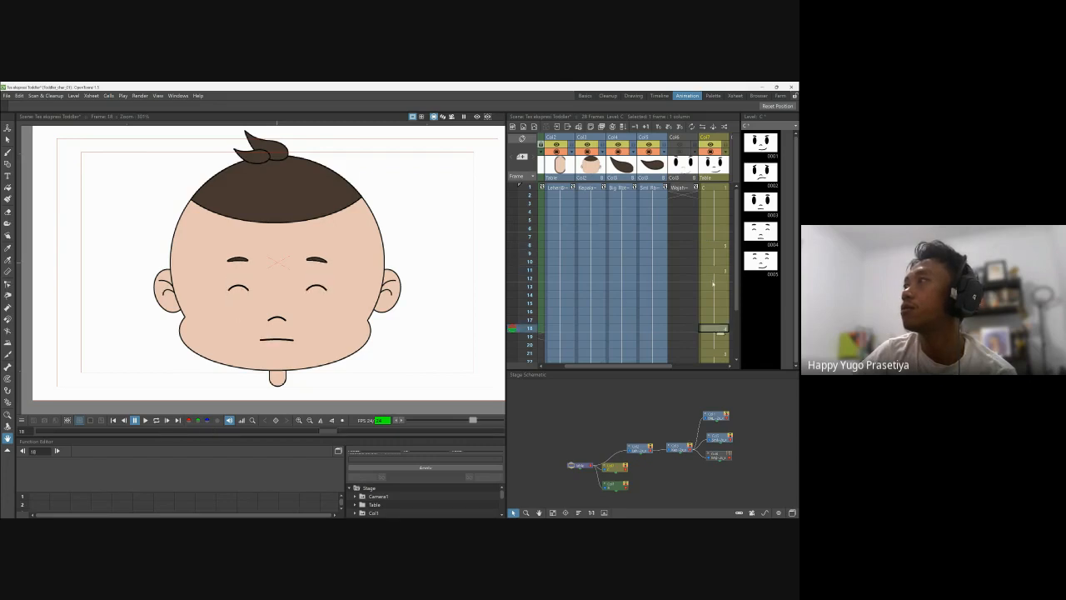
left_click(713, 271)
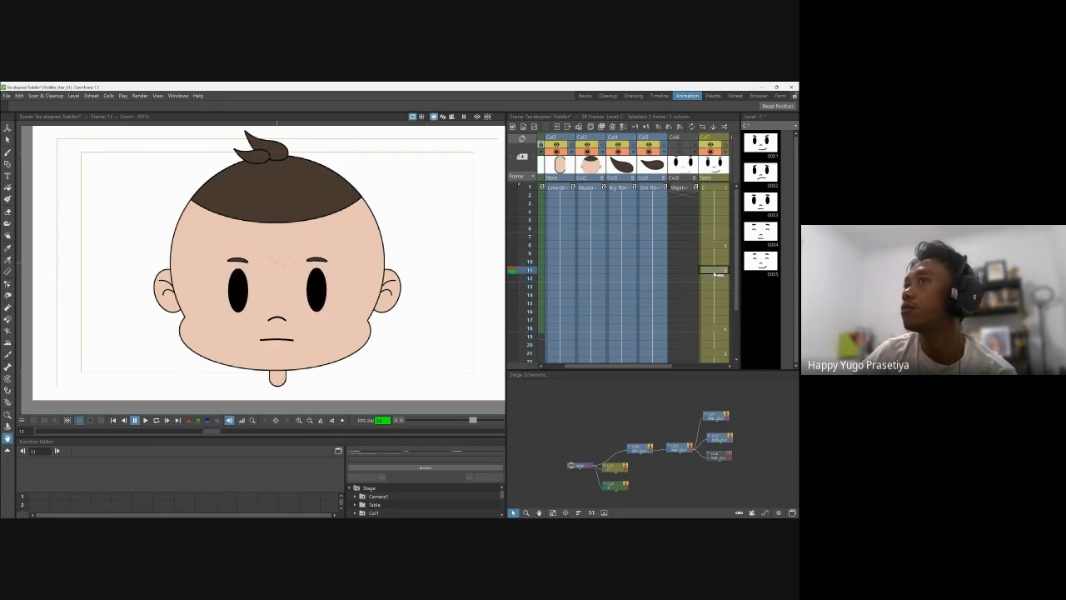
left_click(710, 330)
left_click(707, 354)
scroll(717, 324, "down", 2)
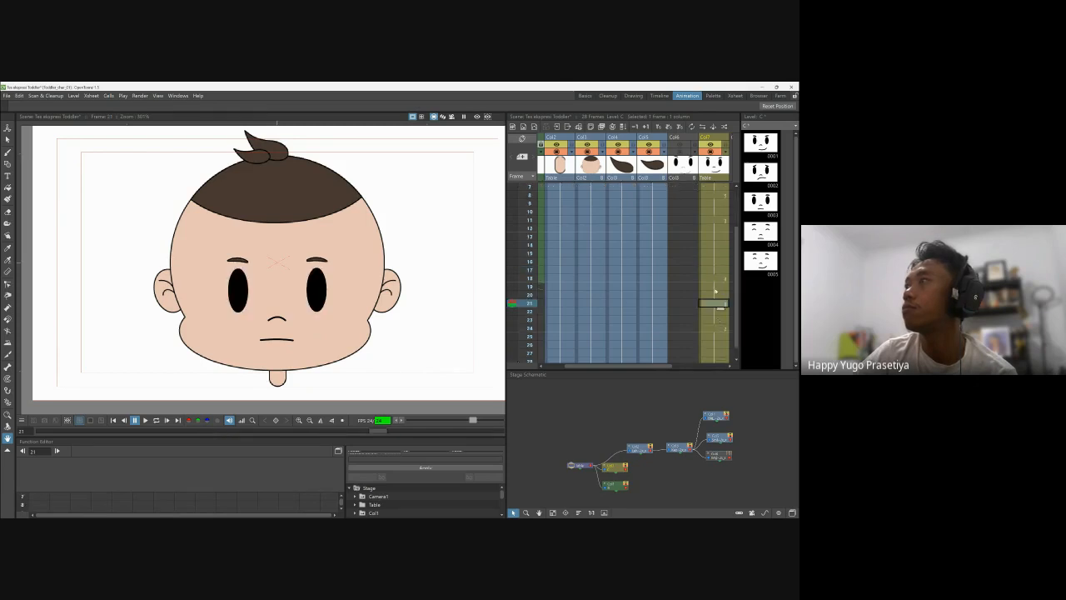
left_click(717, 281)
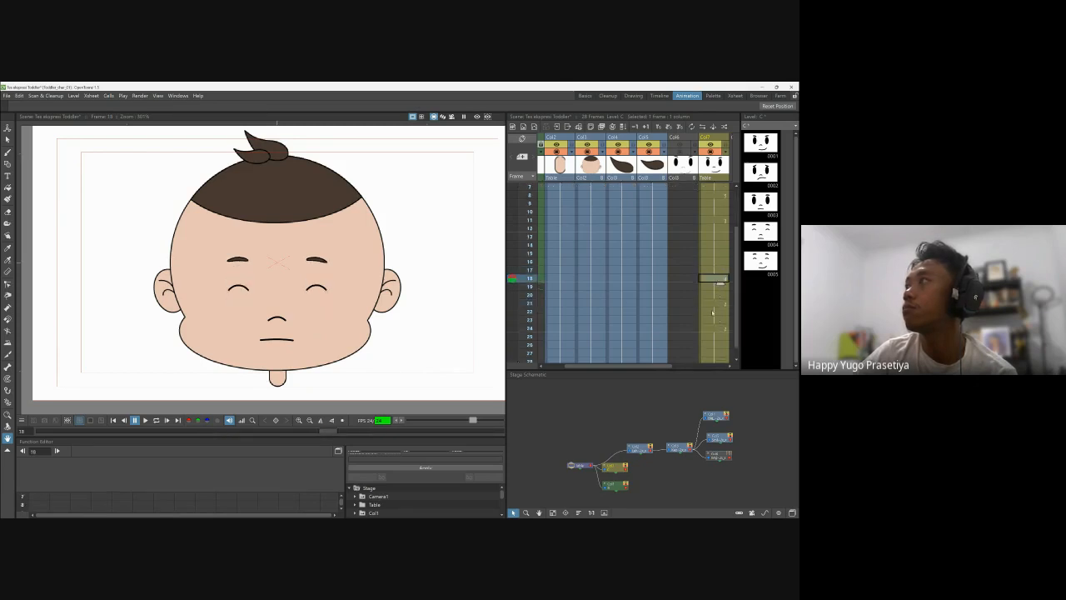
left_click(715, 245)
left_click(713, 304)
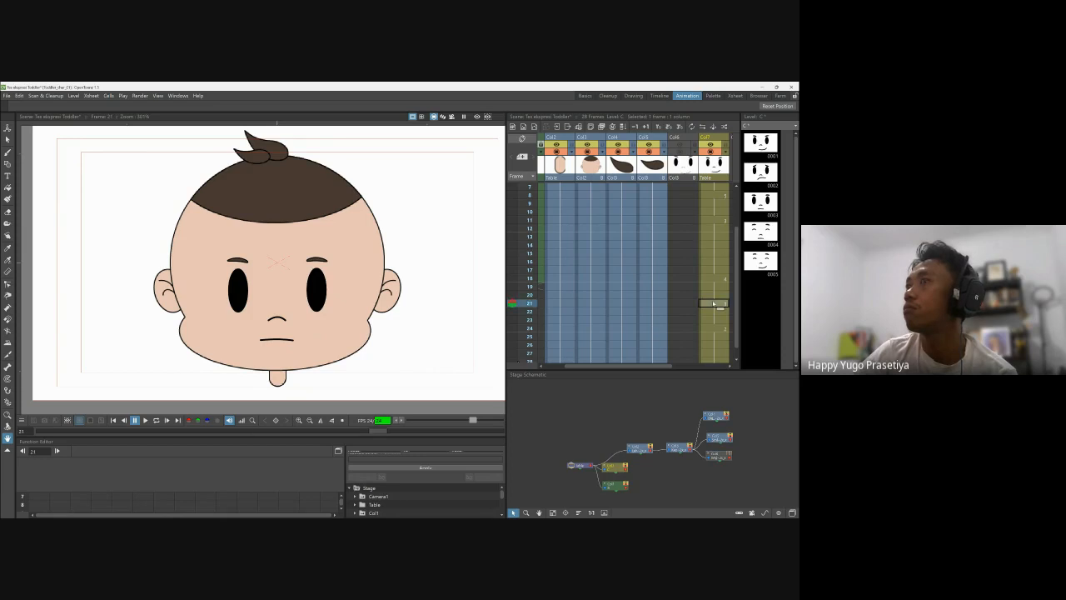
left_click(713, 328)
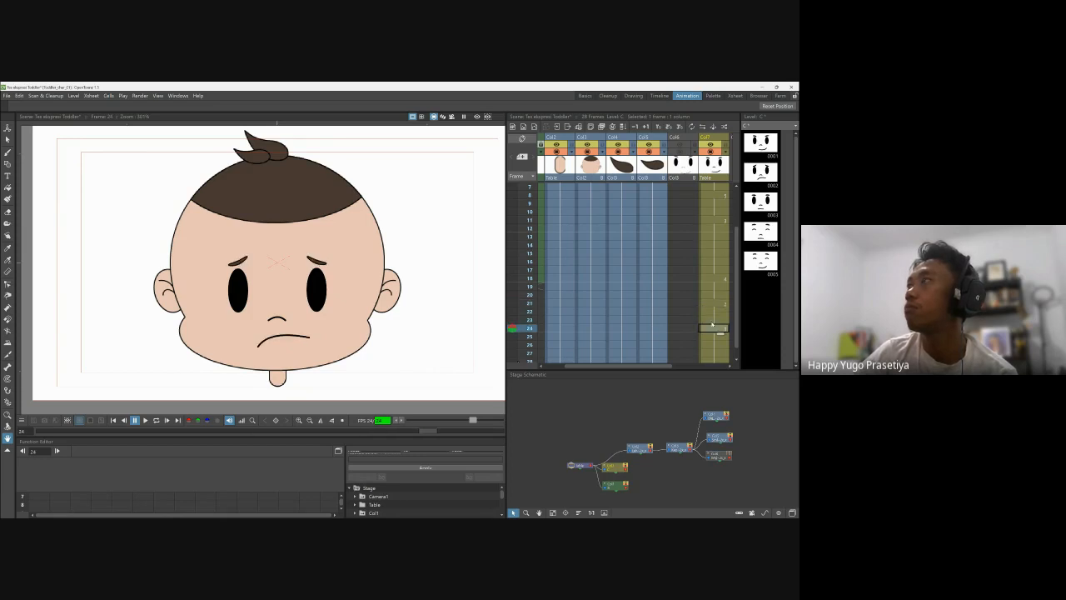
Step: Check the facial expression drawings in the expression column at frames 1, 8 and 11
scroll(712, 324, "up", 1)
left_click(714, 188)
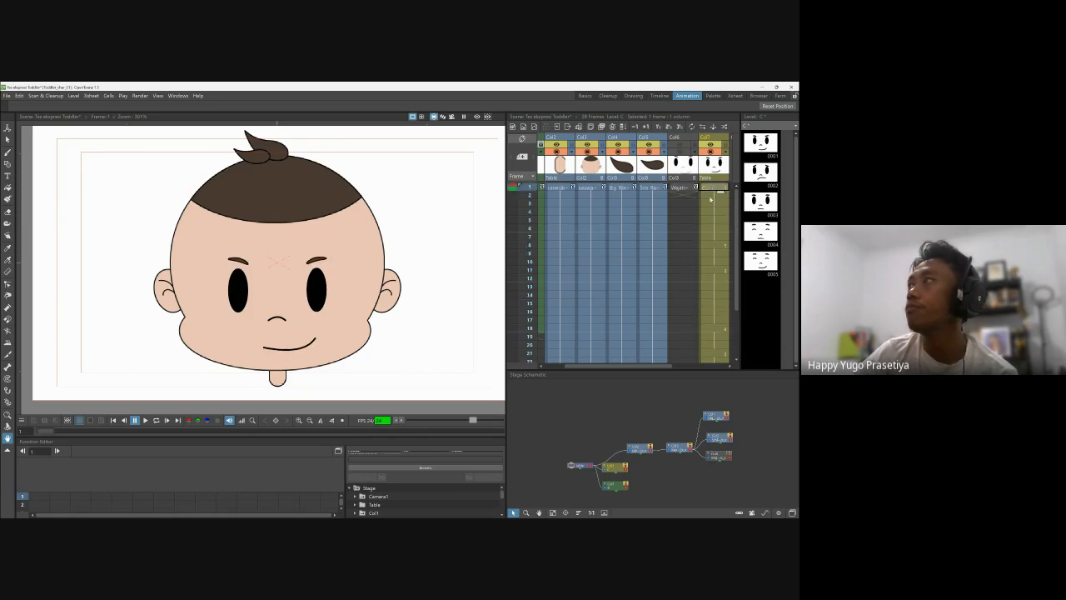
left_click(706, 247)
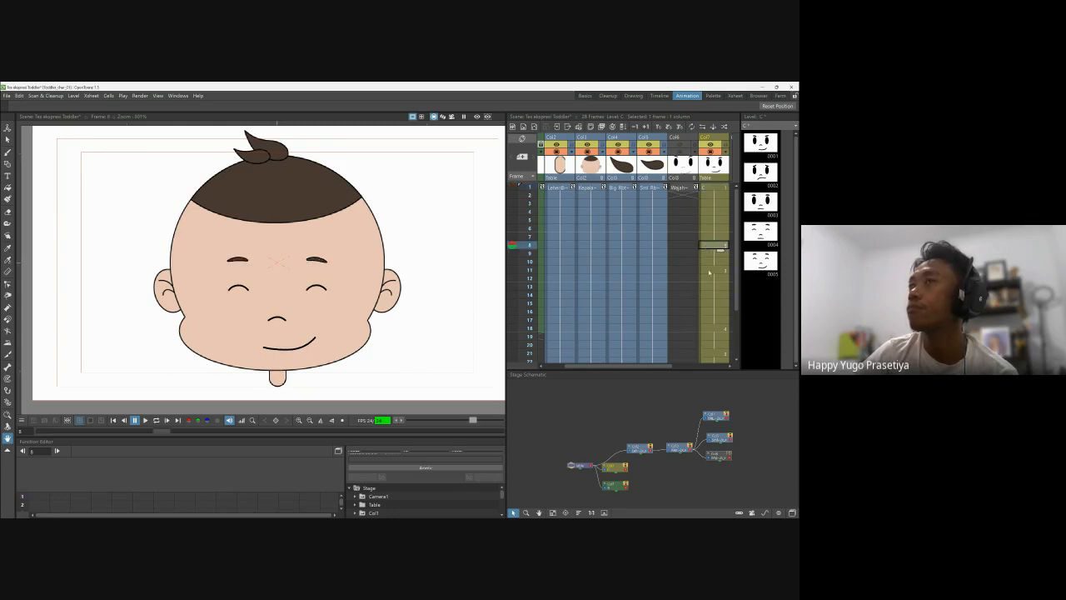
left_click(709, 272)
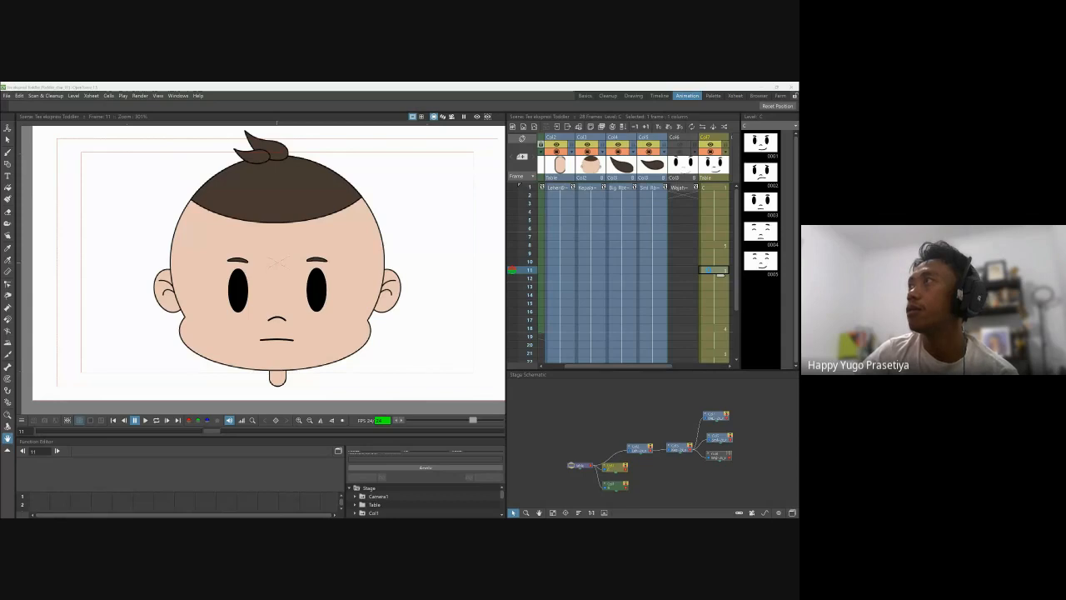
Step: Try to rotate the head column to about 1.2° at frame 8, and undo the rotation
left_click(593, 189)
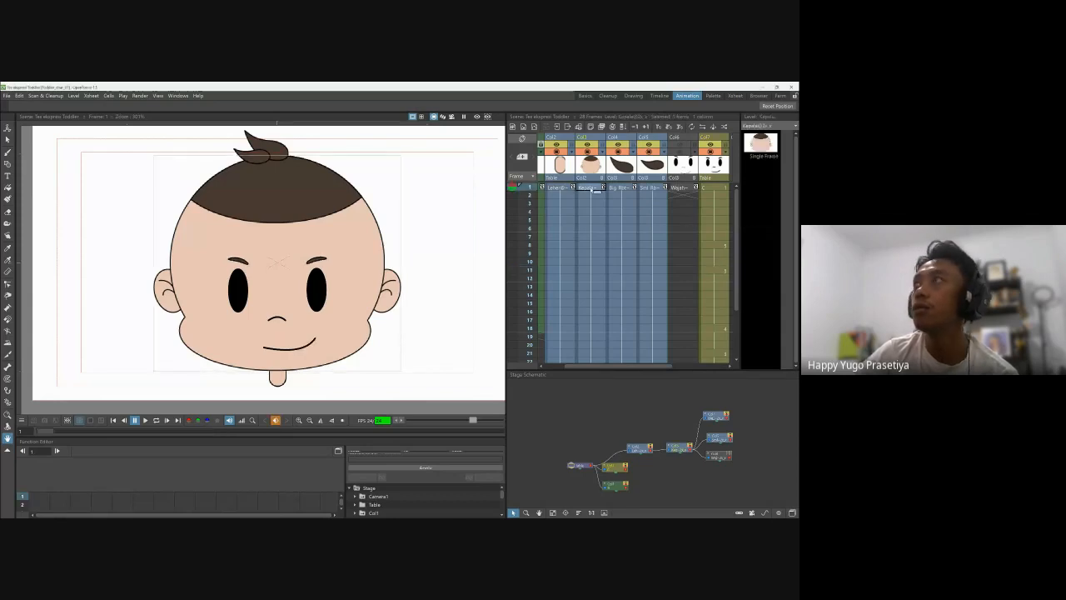
left_click(594, 246)
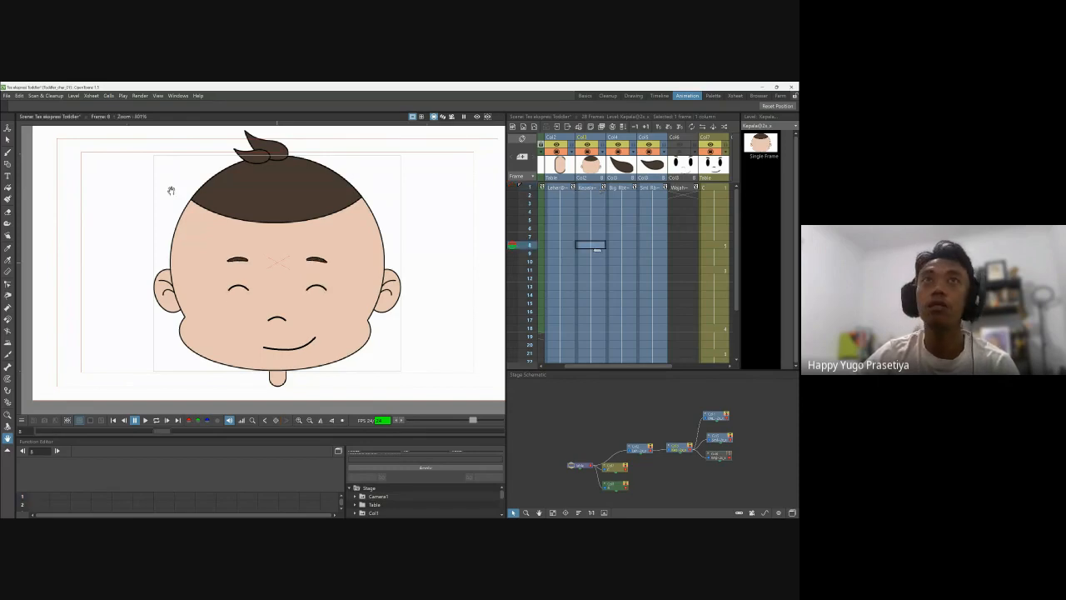
left_click(8, 127)
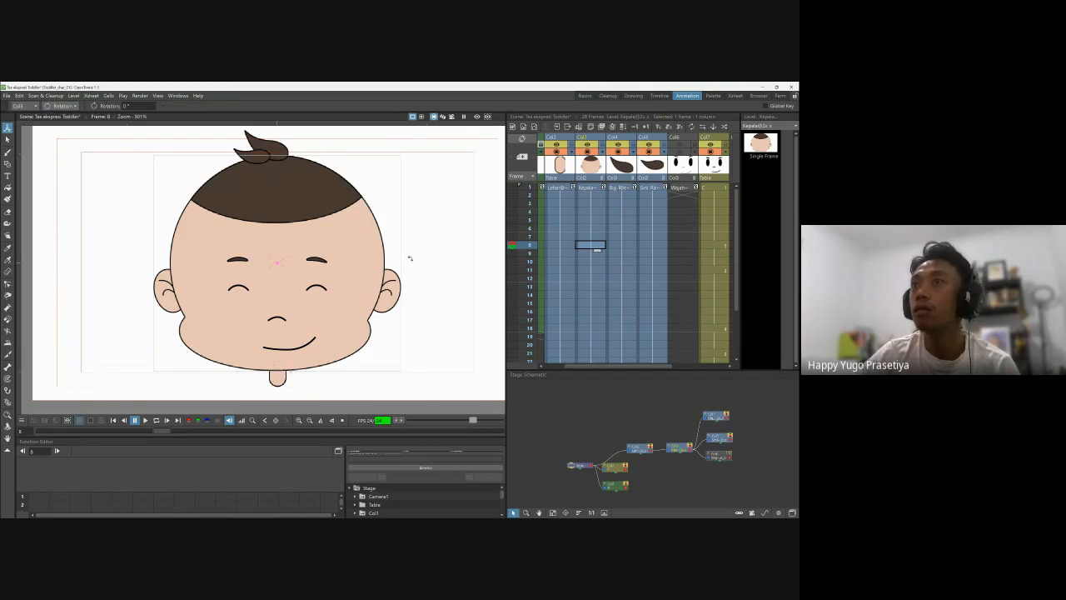
left_click_drag(409, 258, 406, 257)
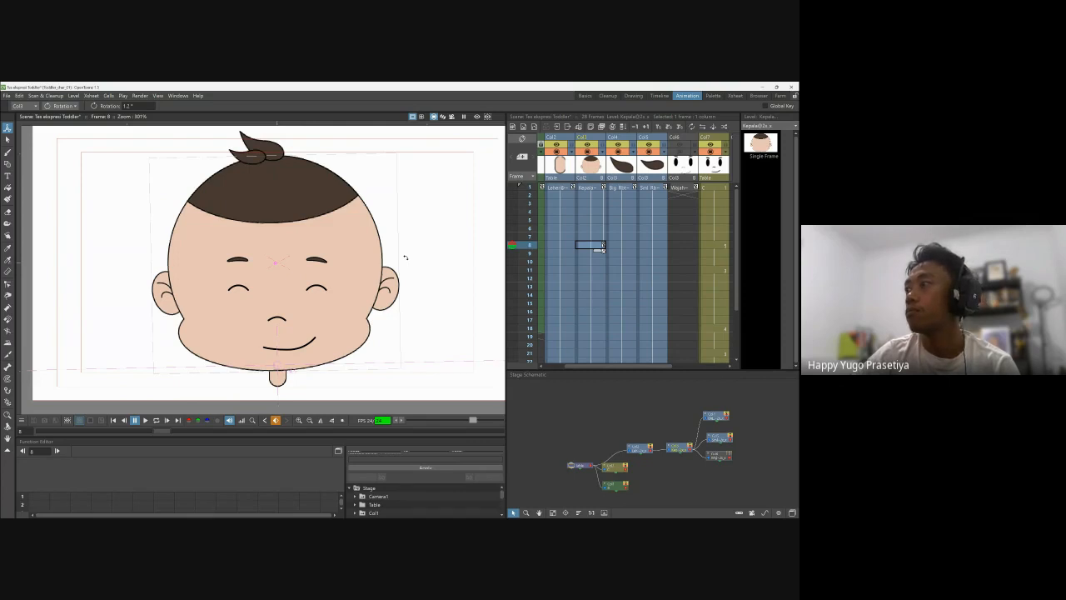
key("ctrl+z")
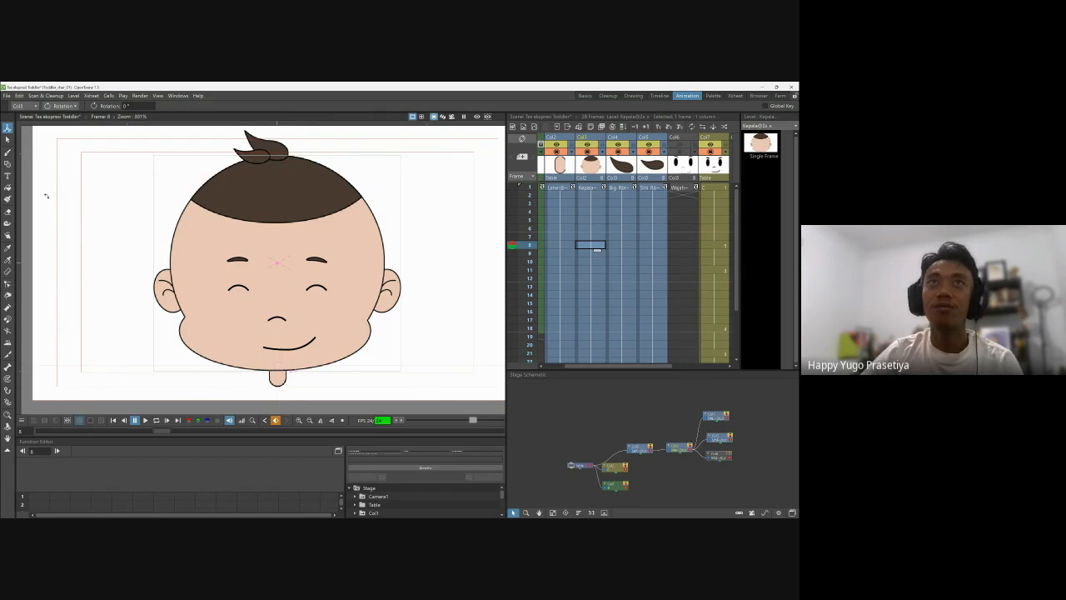
Step: Parent the facial expression column to the head column in the stage schematic
left_click(7, 139)
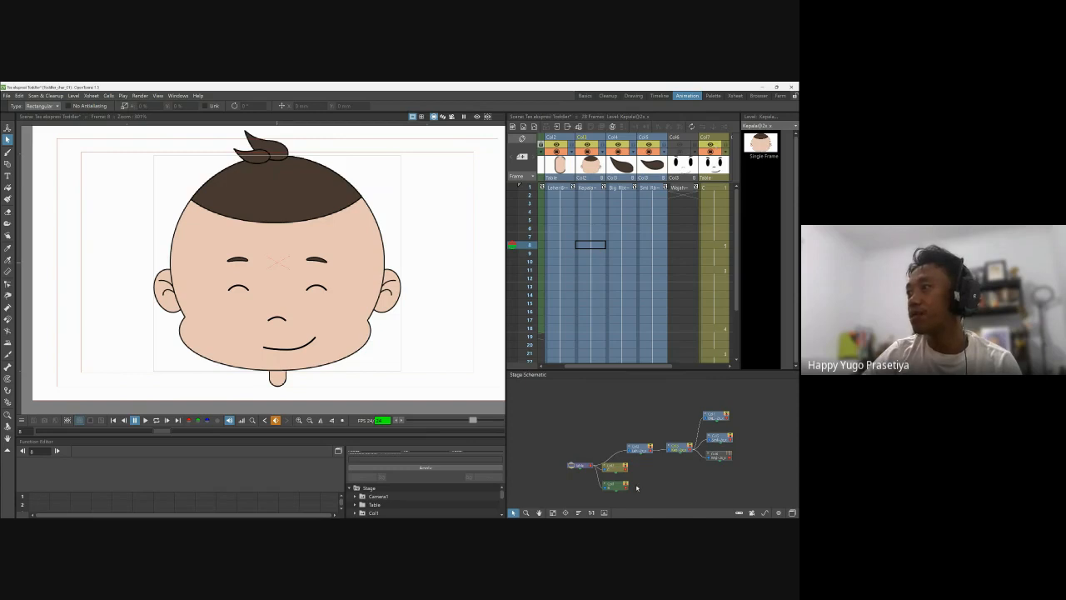
left_click_drag(614, 467, 693, 451)
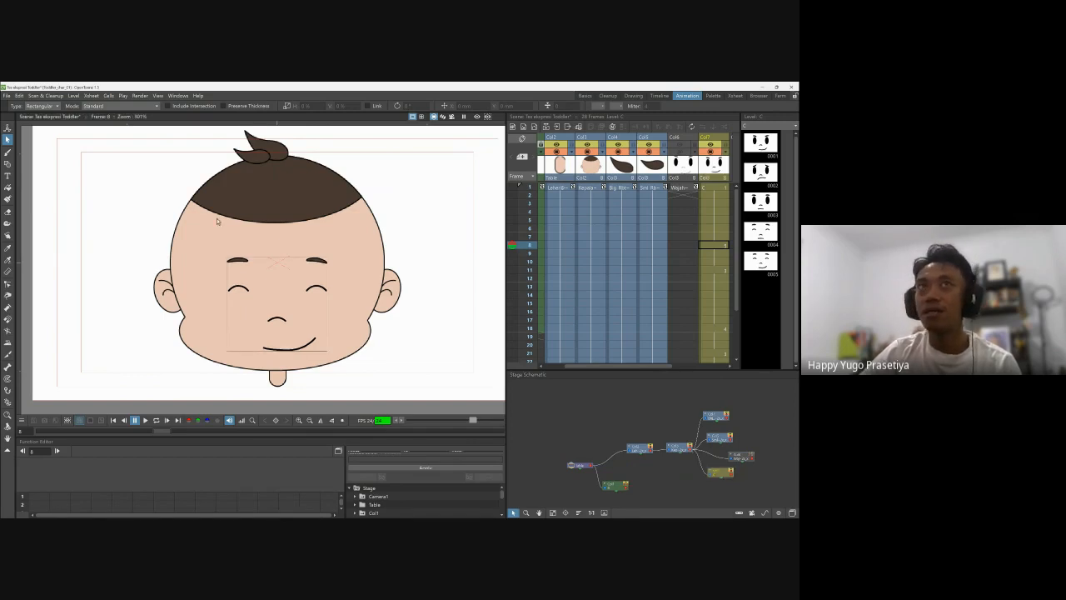
Step: Using the head's frame 1 pose as the start, keyframe the head at frame 8 with a rotation of about 6.85°
left_click(8, 126)
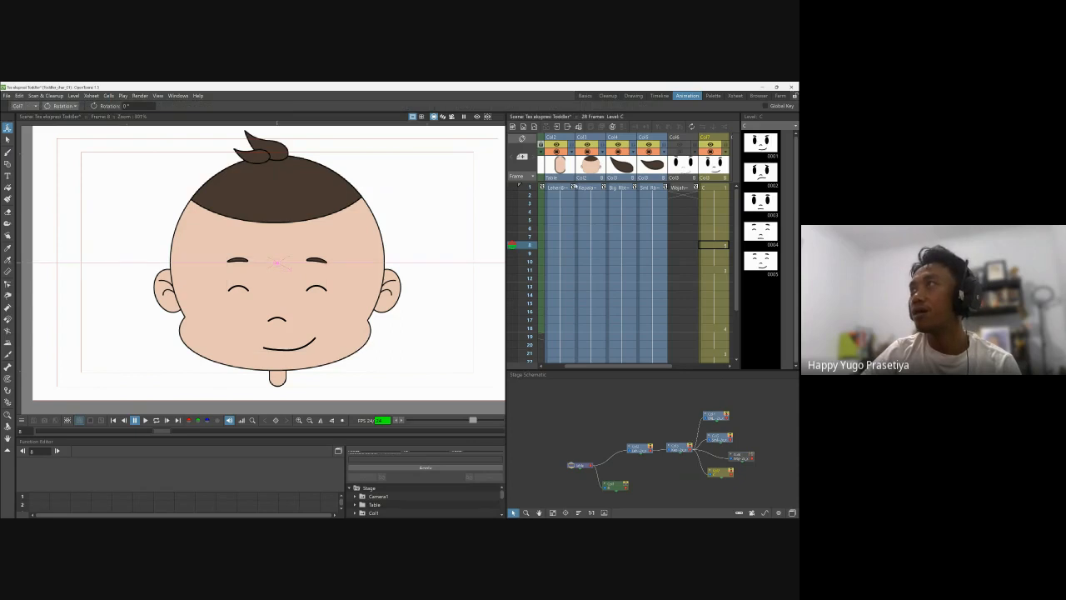
left_click(593, 188)
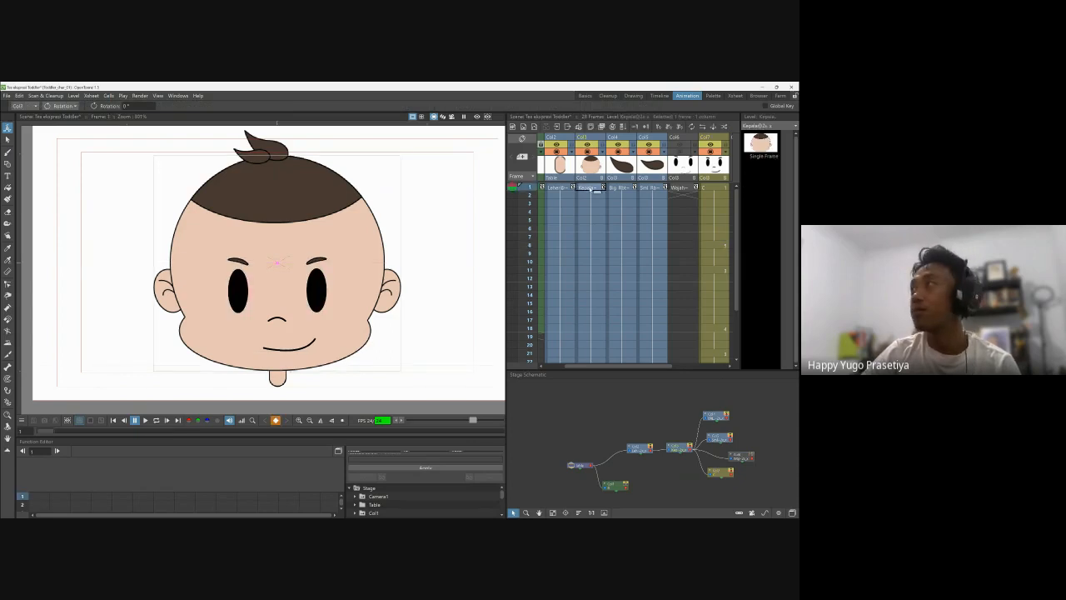
key("ctrl+z")
scroll(291, 211, "down", 3)
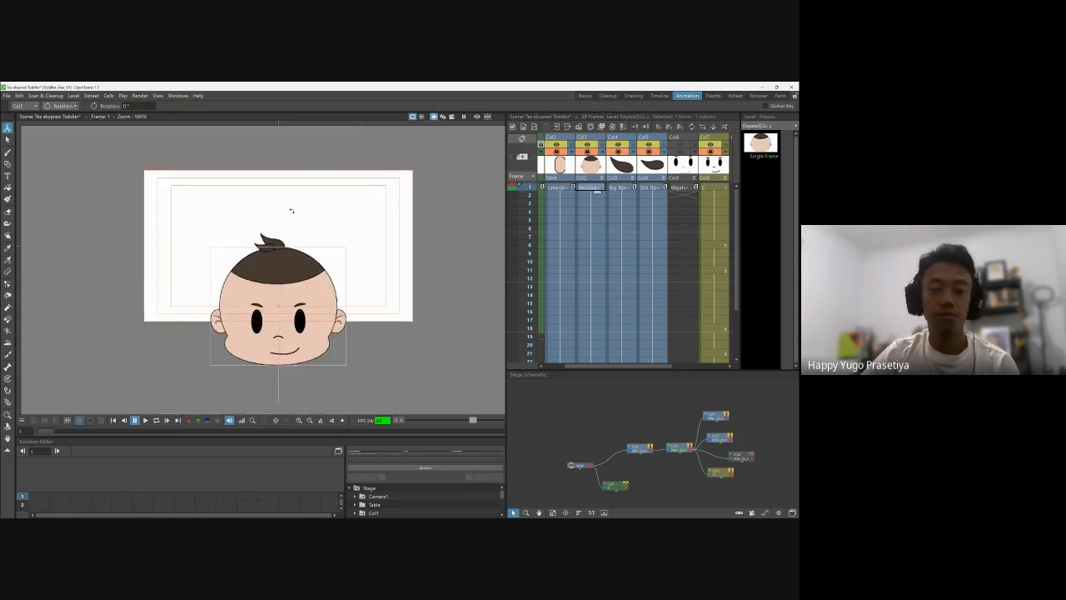
key("ctrl+y")
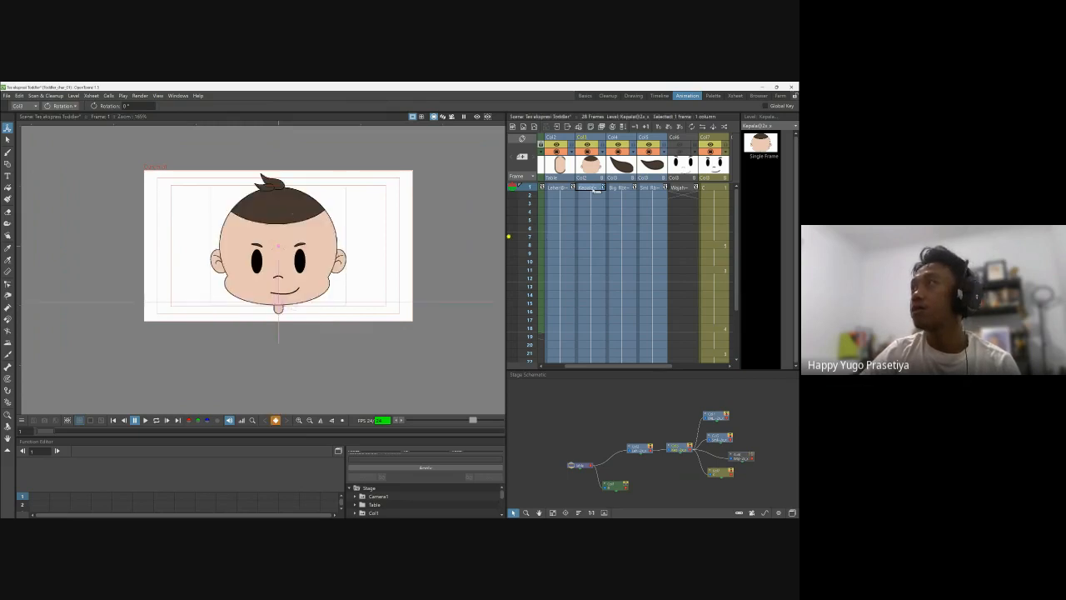
left_click(599, 244)
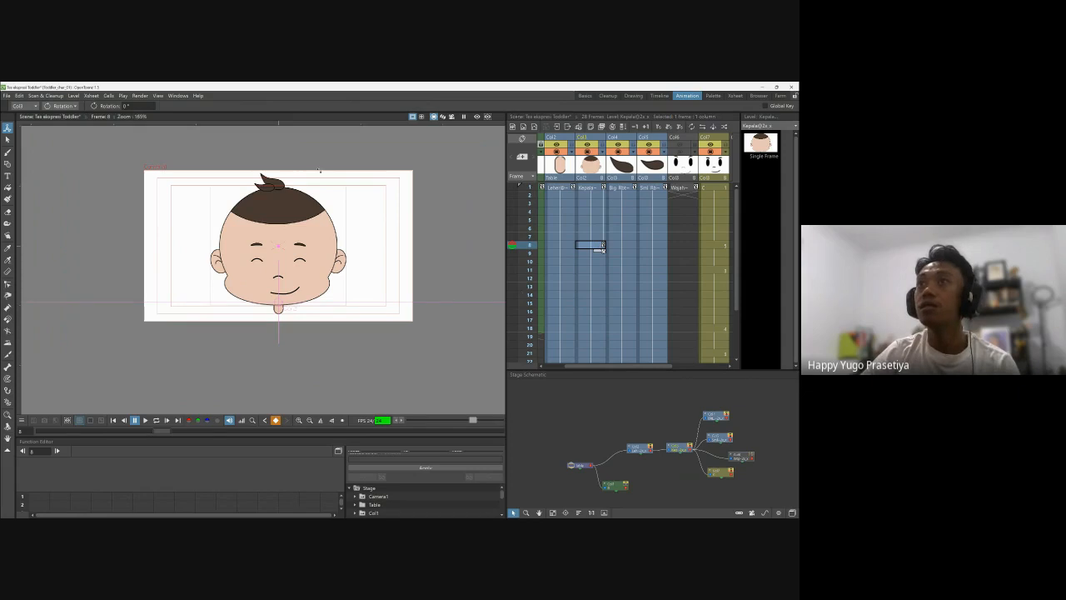
left_click_drag(310, 172, 304, 170)
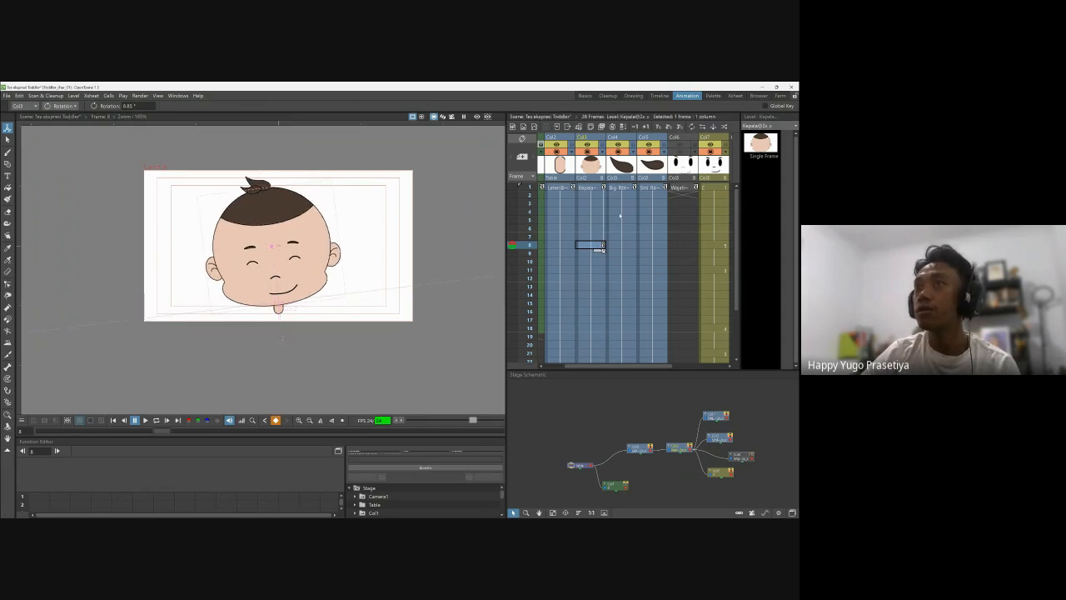
Step: Play the animation from frame 1 and inspect the head tilt around frame 8
left_click(590, 187)
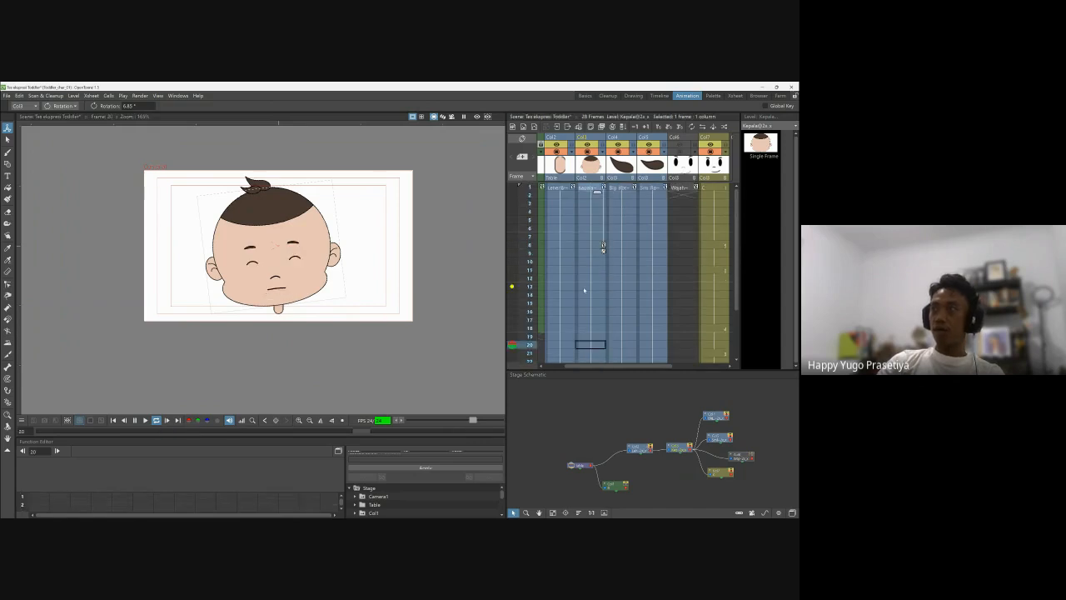
left_click(575, 262)
key("Up")
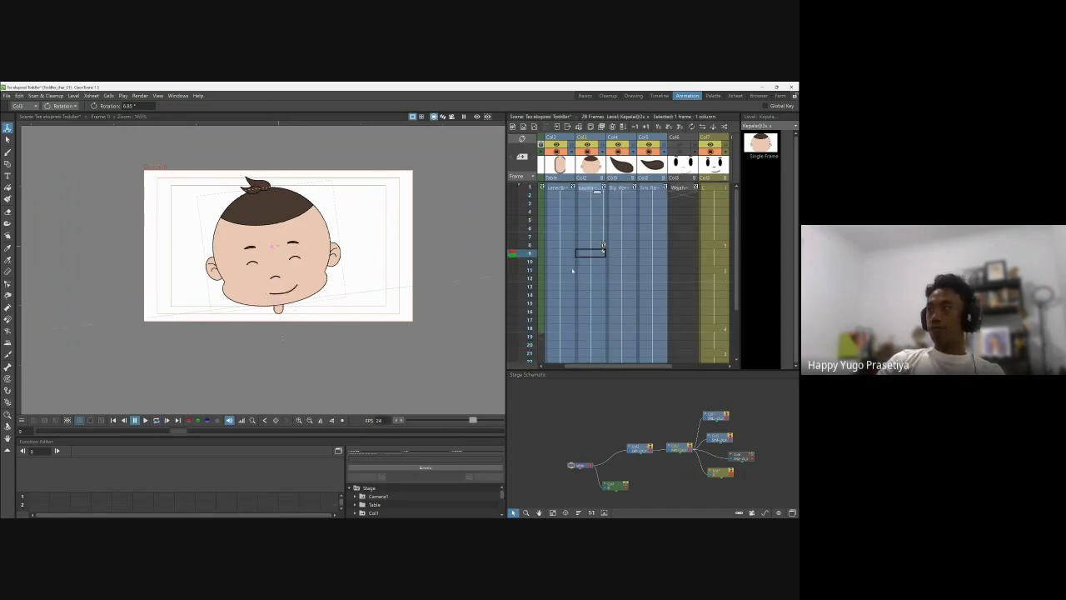
left_click(601, 246)
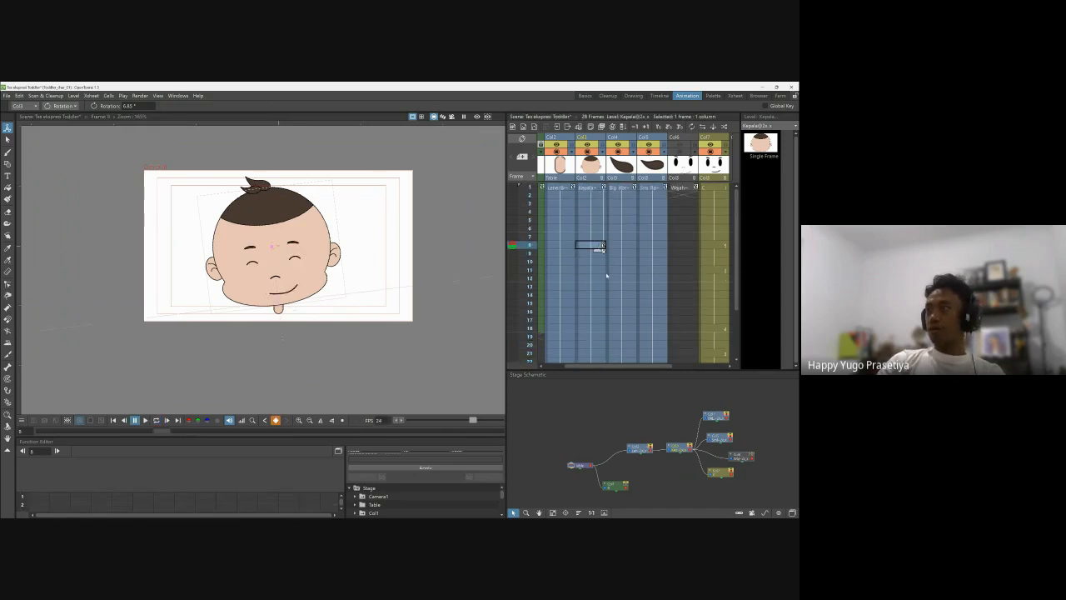
Step: Keyframe the head's rotation at about -1.4° on frame 11 and nearly upright on frame 18
left_click(605, 272)
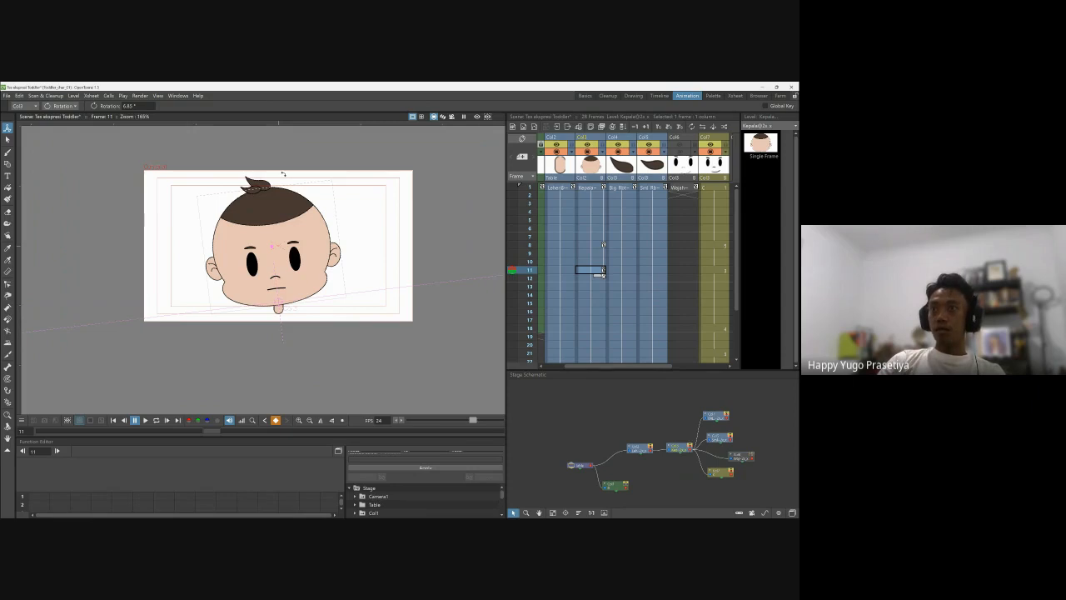
left_click_drag(283, 175, 294, 177)
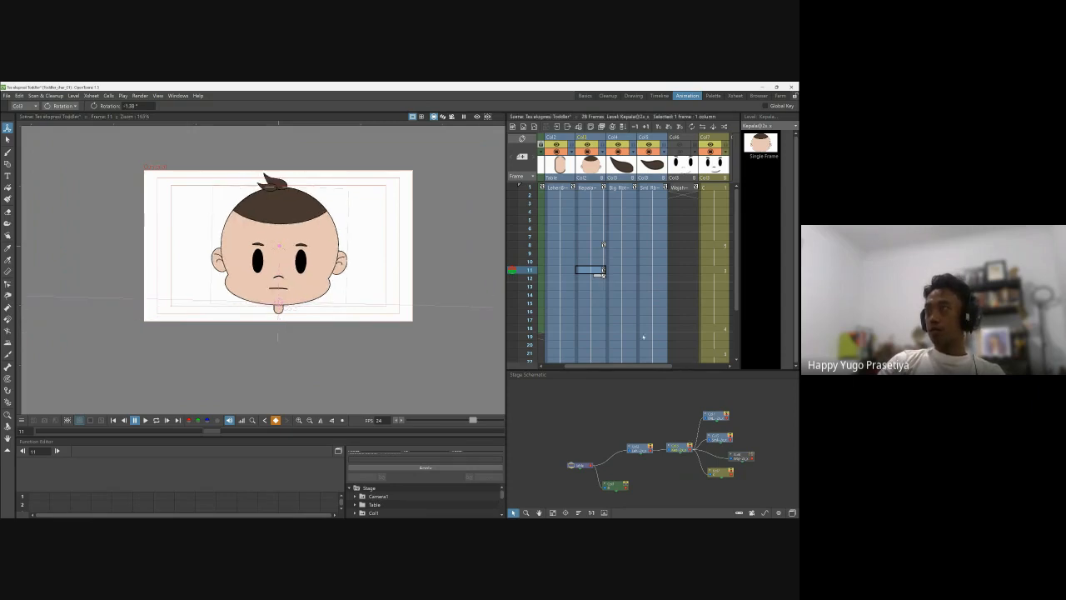
left_click(598, 329)
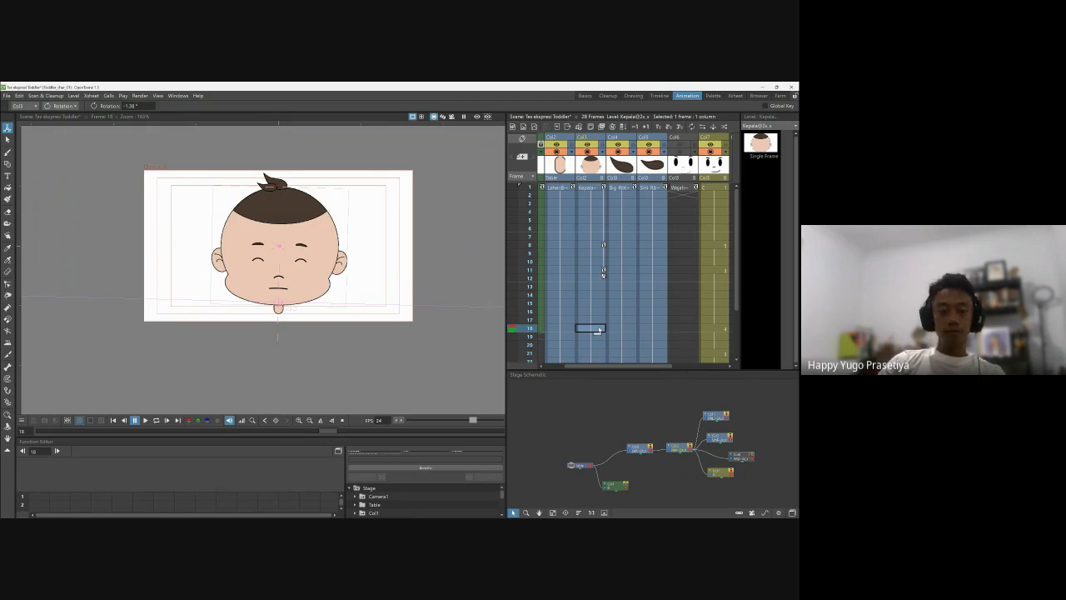
left_click(598, 330)
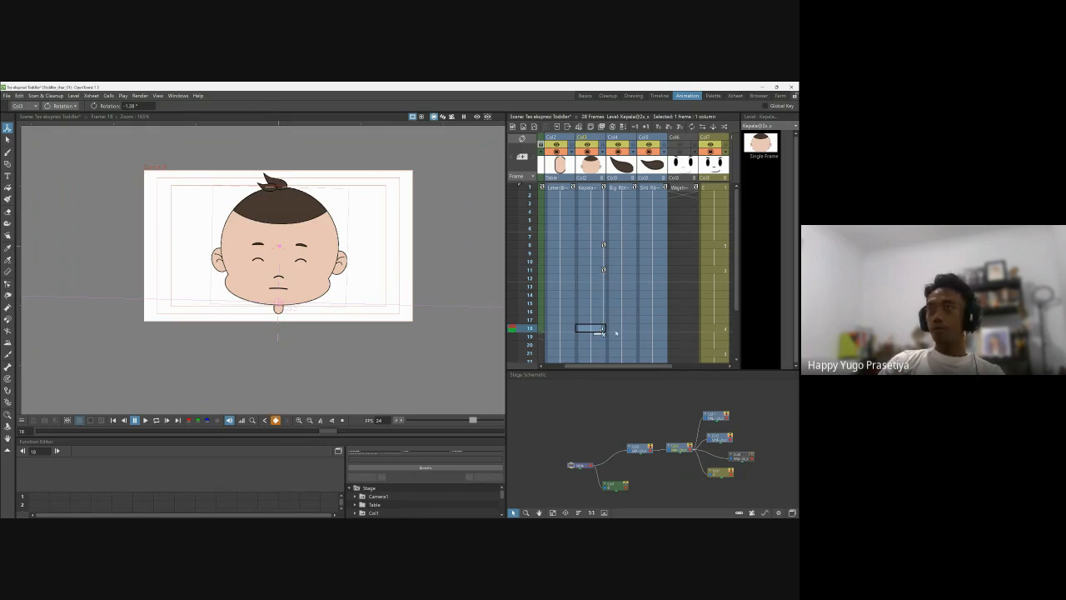
left_click_drag(359, 229, 353, 226)
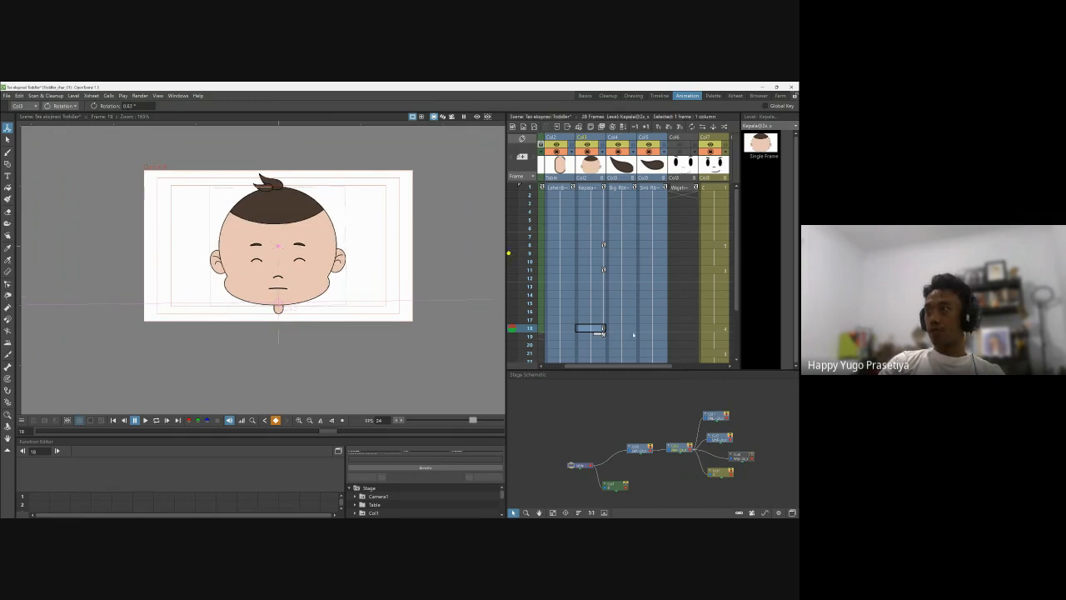
Step: Check the expression changes from frame 11 to 21, and keyframe the head at frame 21 rotated to about -0.6°
left_click(710, 270)
left_click(715, 295)
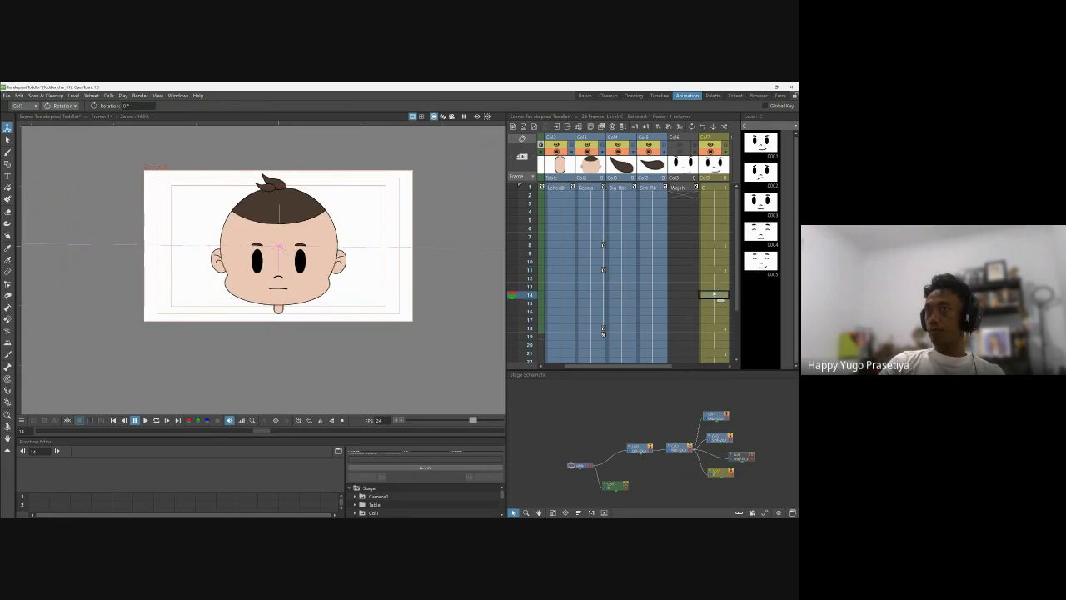
left_click(714, 312)
left_click(714, 328)
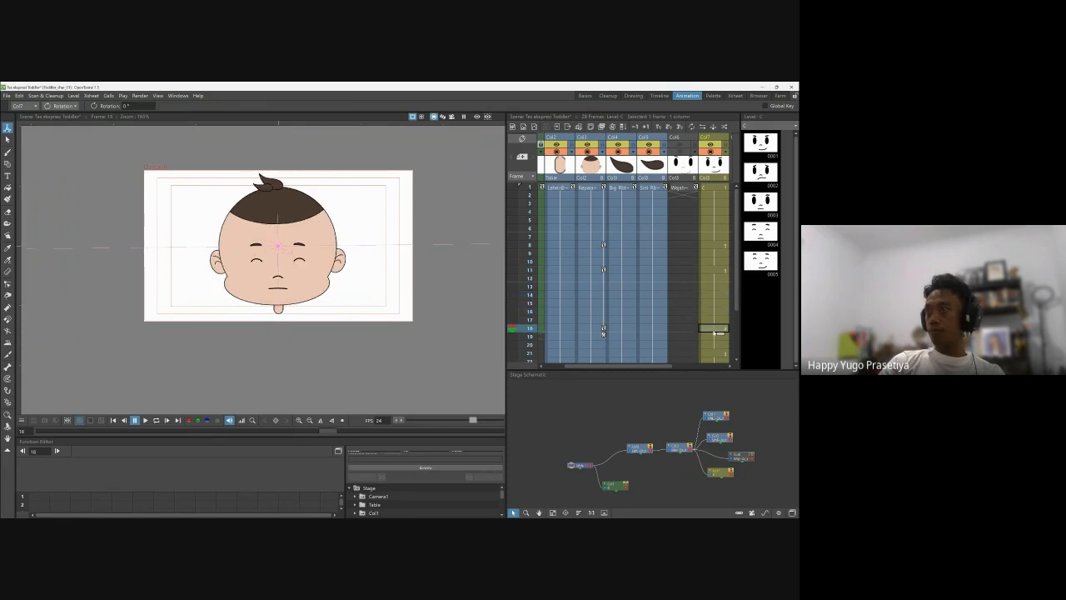
left_click(711, 353)
scroll(687, 289, "down", 2)
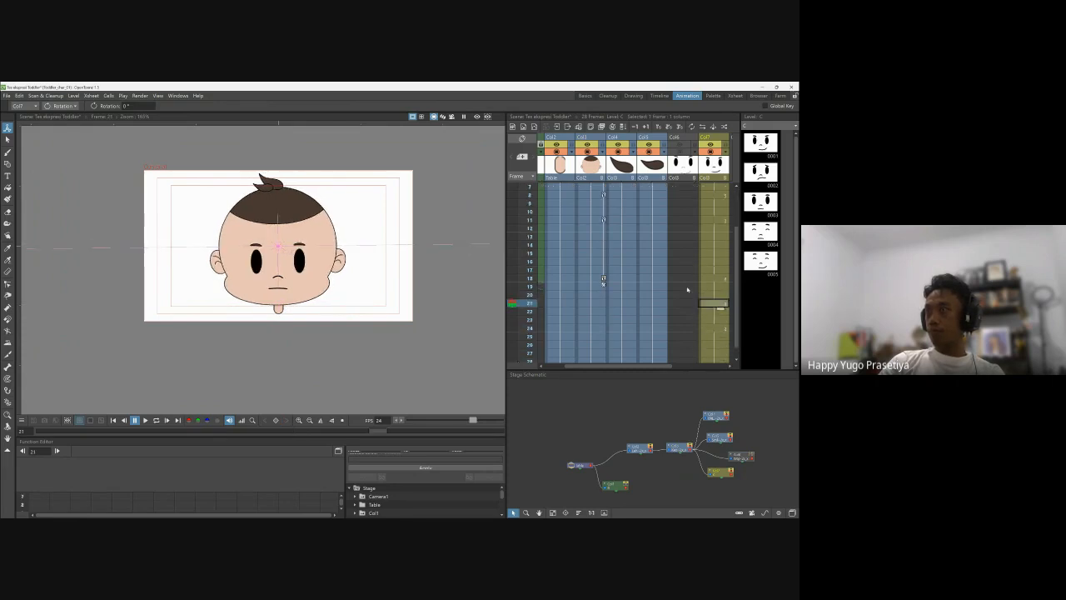
left_click(590, 304)
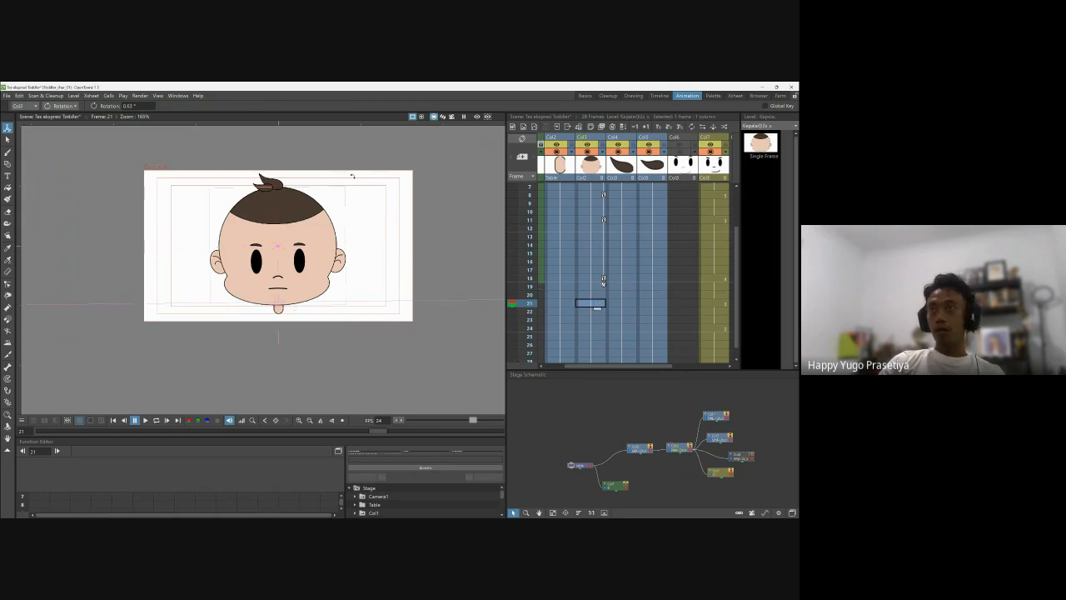
left_click_drag(352, 176, 354, 177)
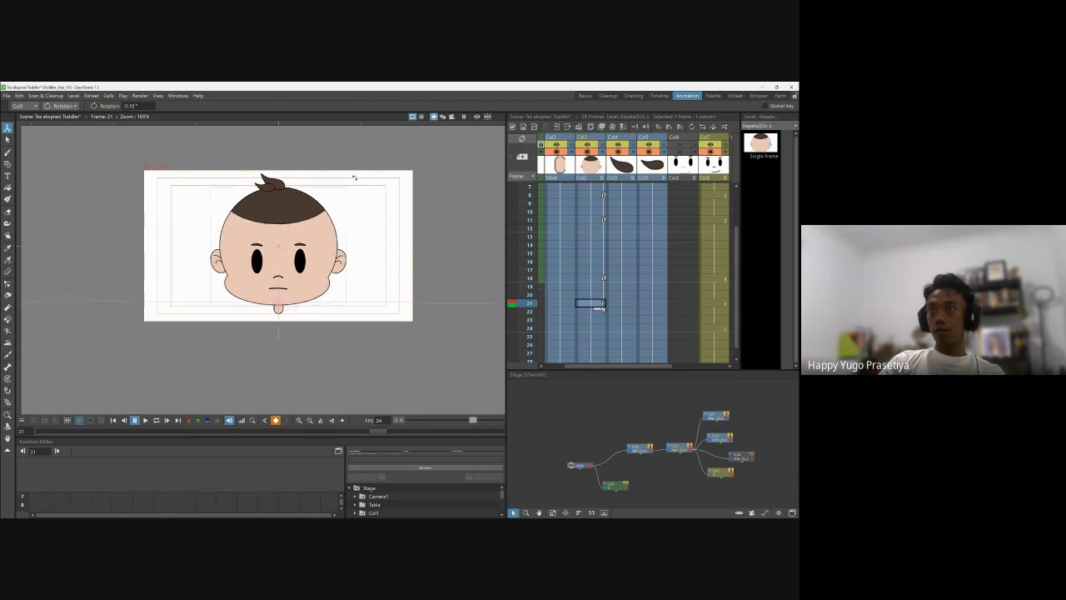
Step: Keyframe the head at frame 24 with a rotation of about -7° for the sad expression
scroll(672, 298, "down", 2)
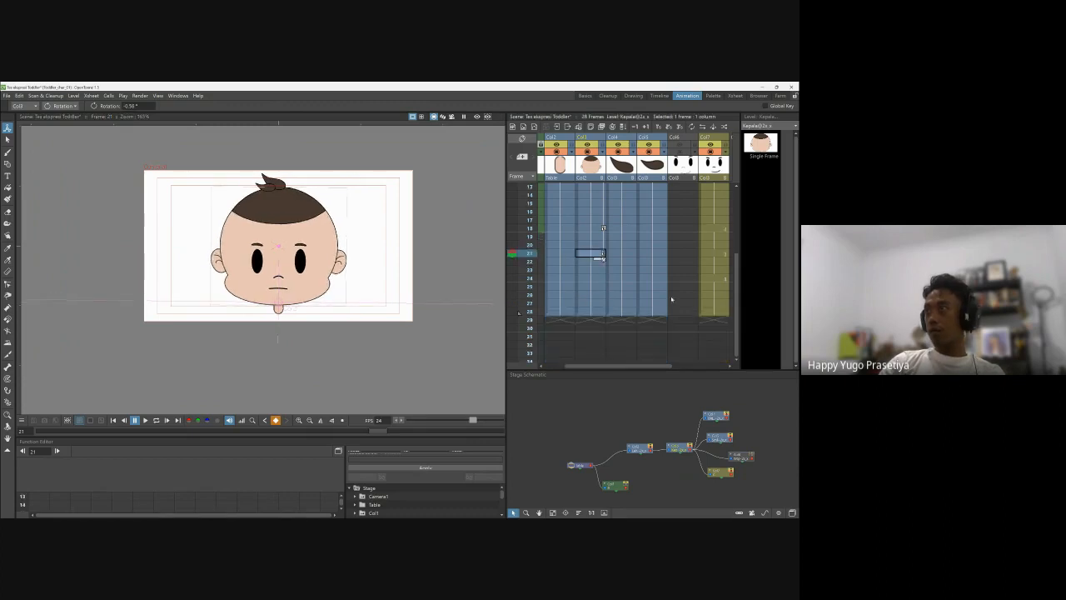
left_click(591, 278)
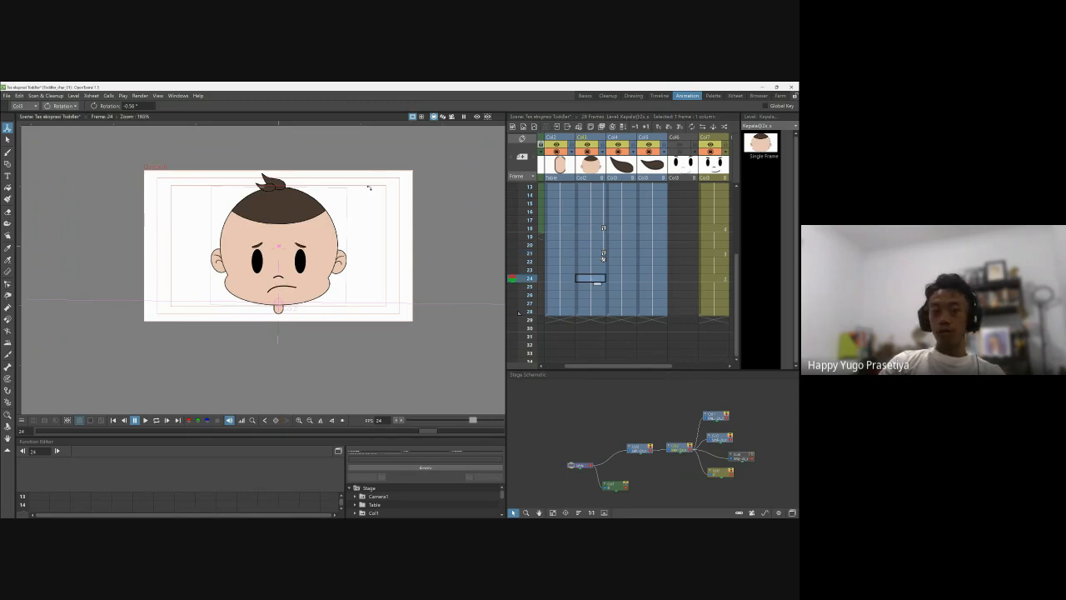
left_click(369, 188)
left_click_drag(369, 187, 375, 197)
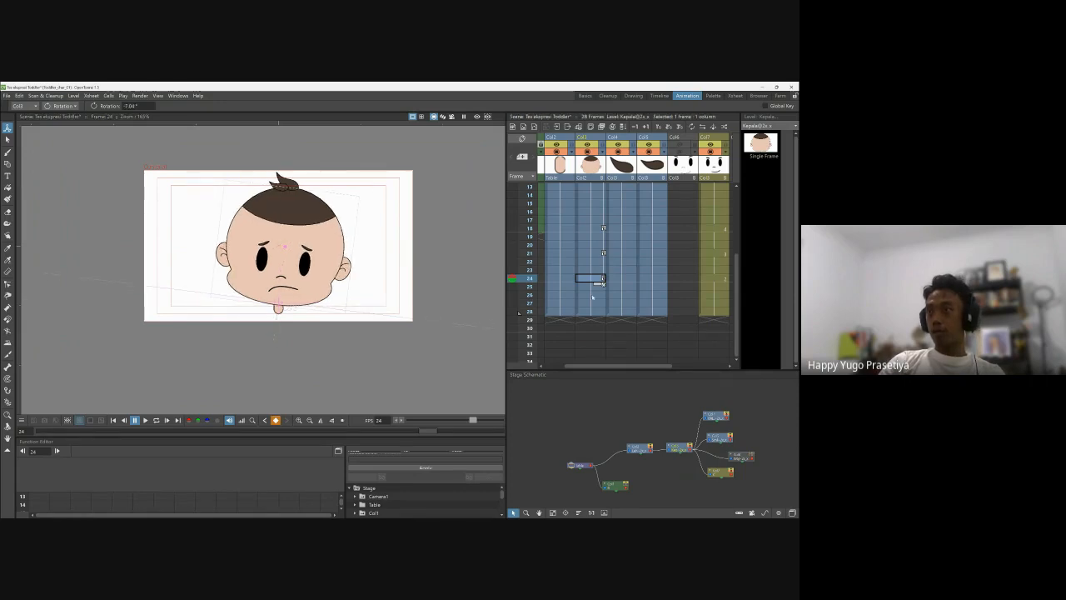
Step: Play the animation in a loop to review the head tilts together with the changing expressions
key("l")
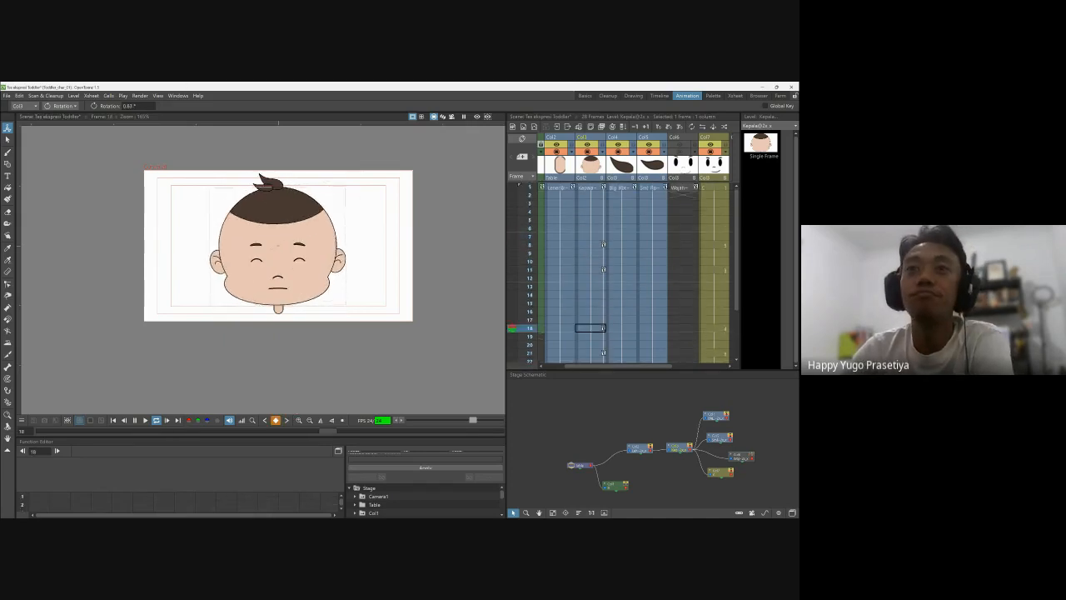
left_click(135, 421)
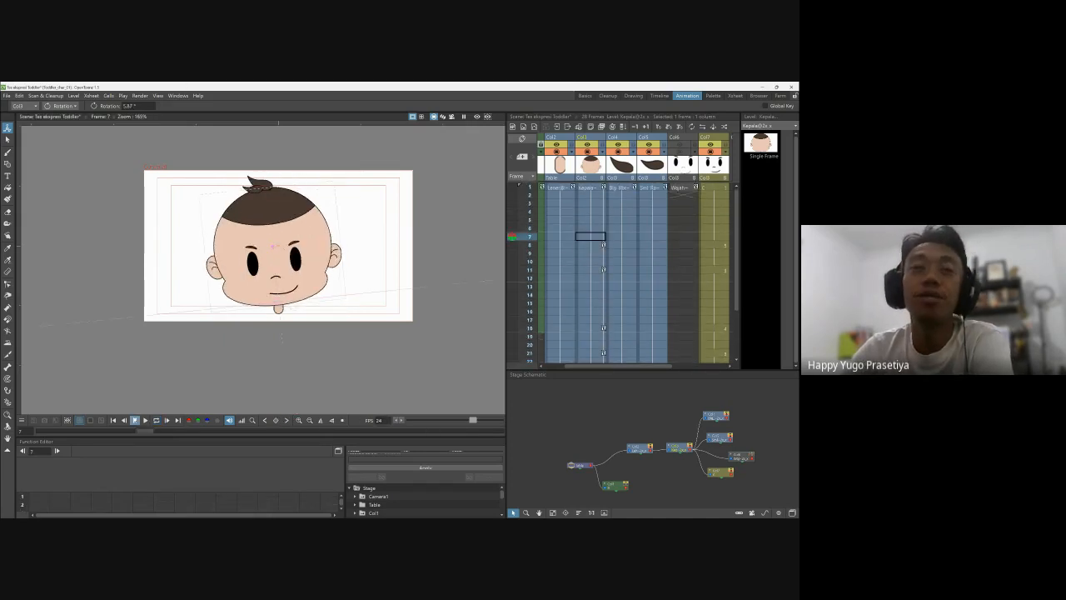
left_click(145, 420)
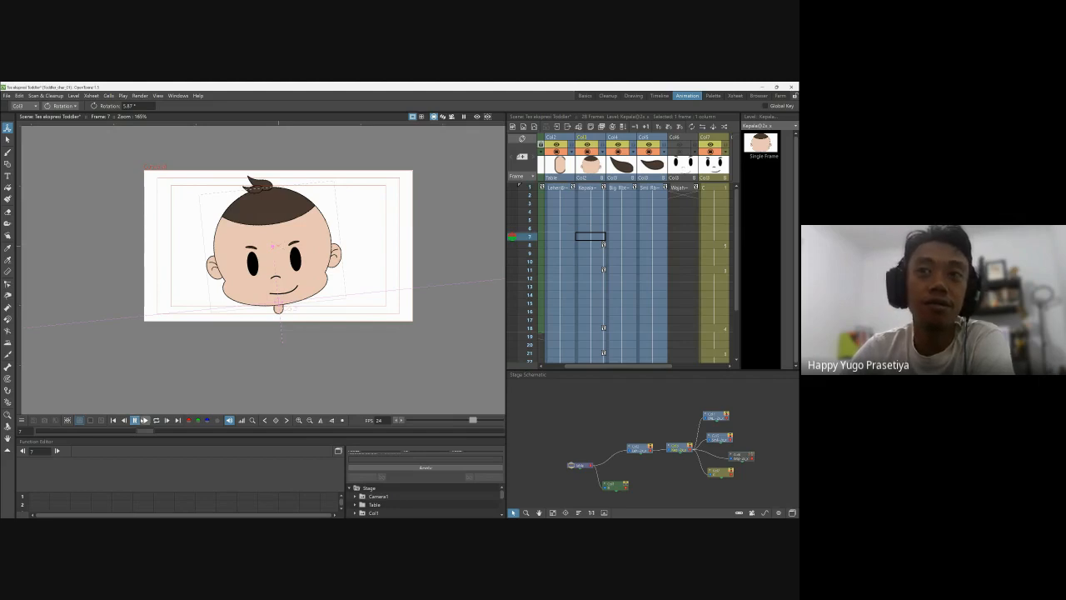